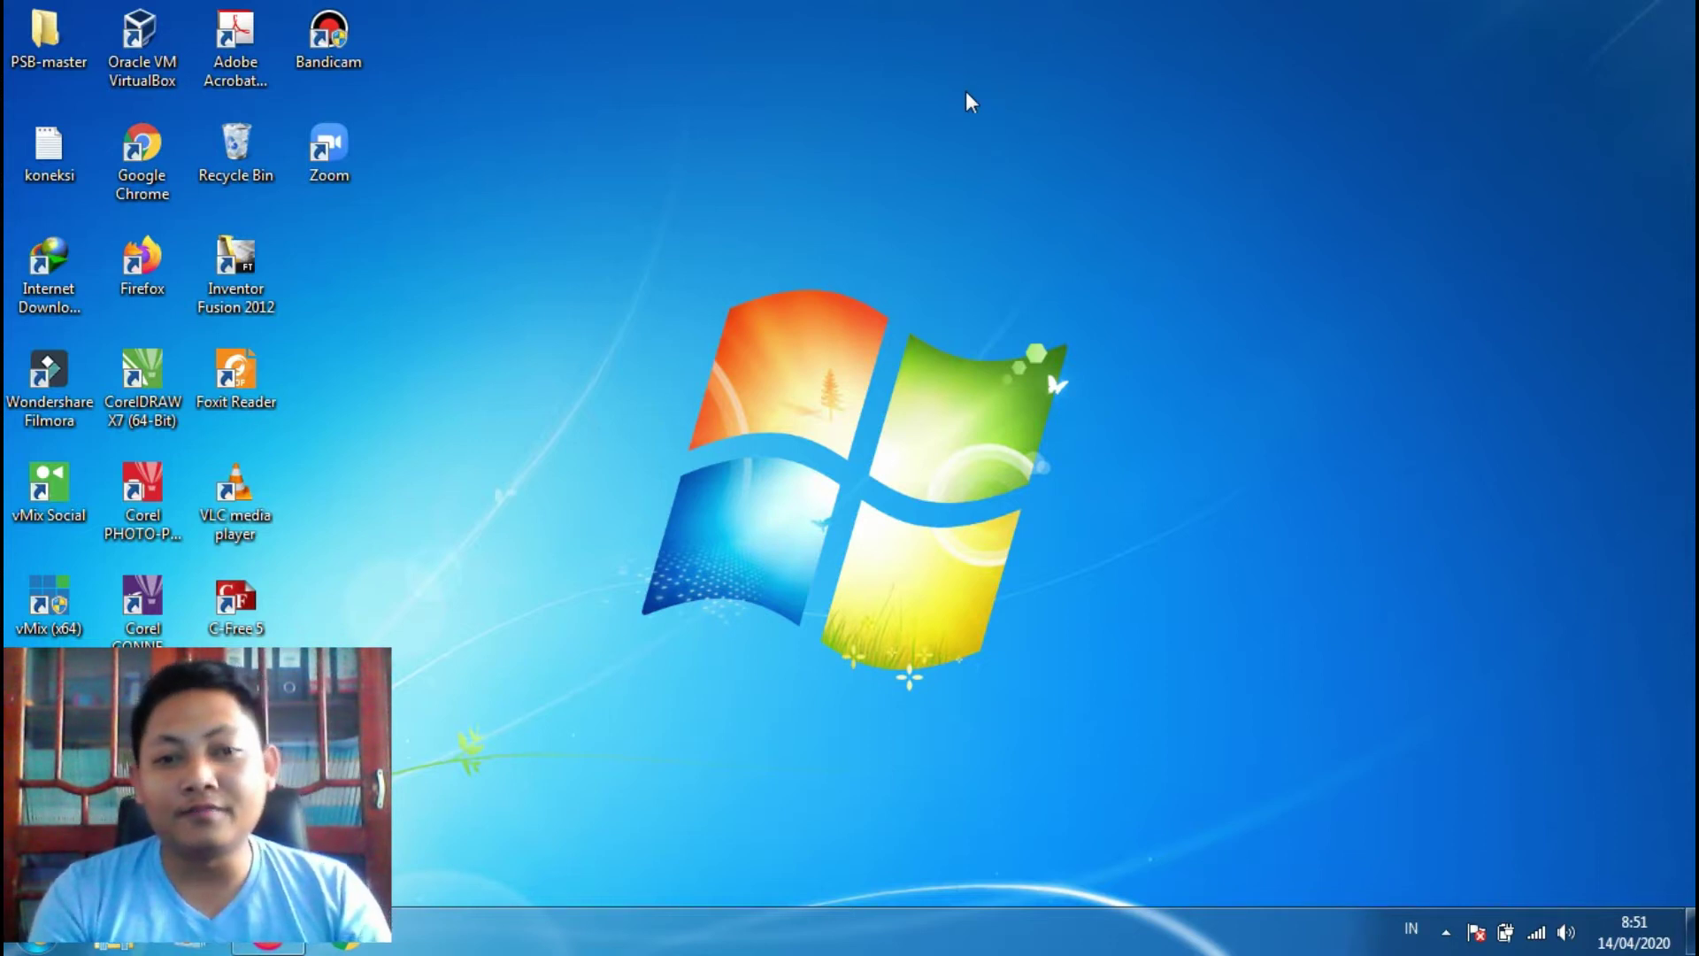
Step: Refresh the desktop three times from its right-click menu
right_click(794, 120)
left_click(837, 191)
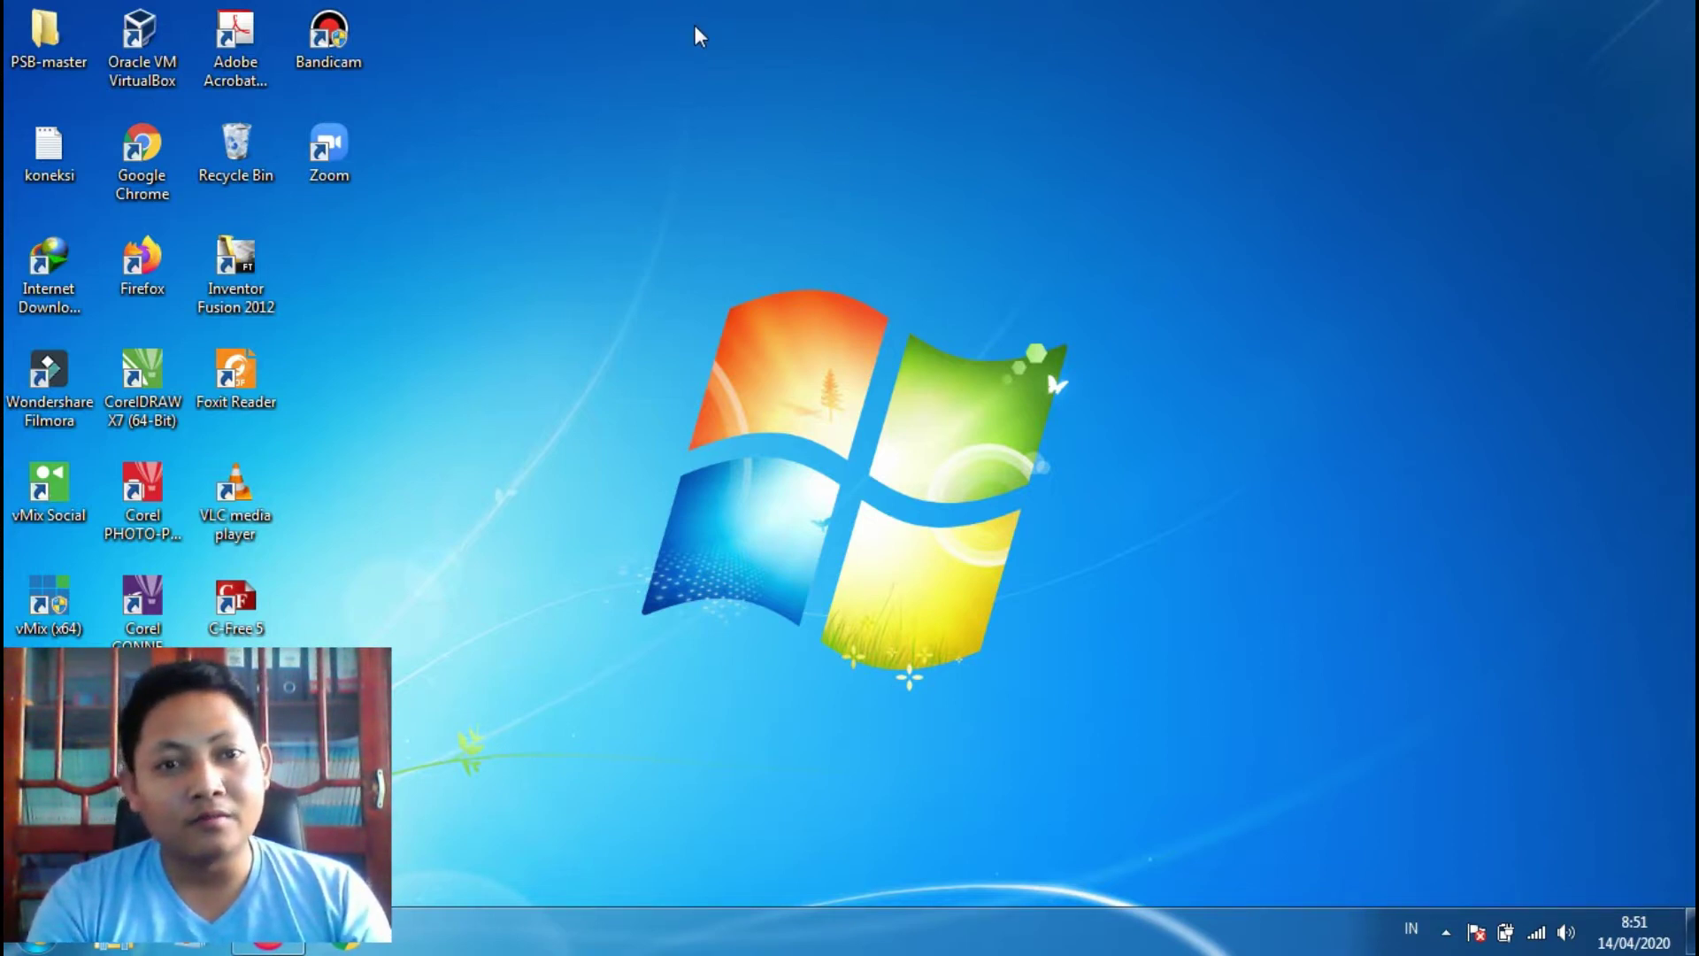
right_click(595, 41)
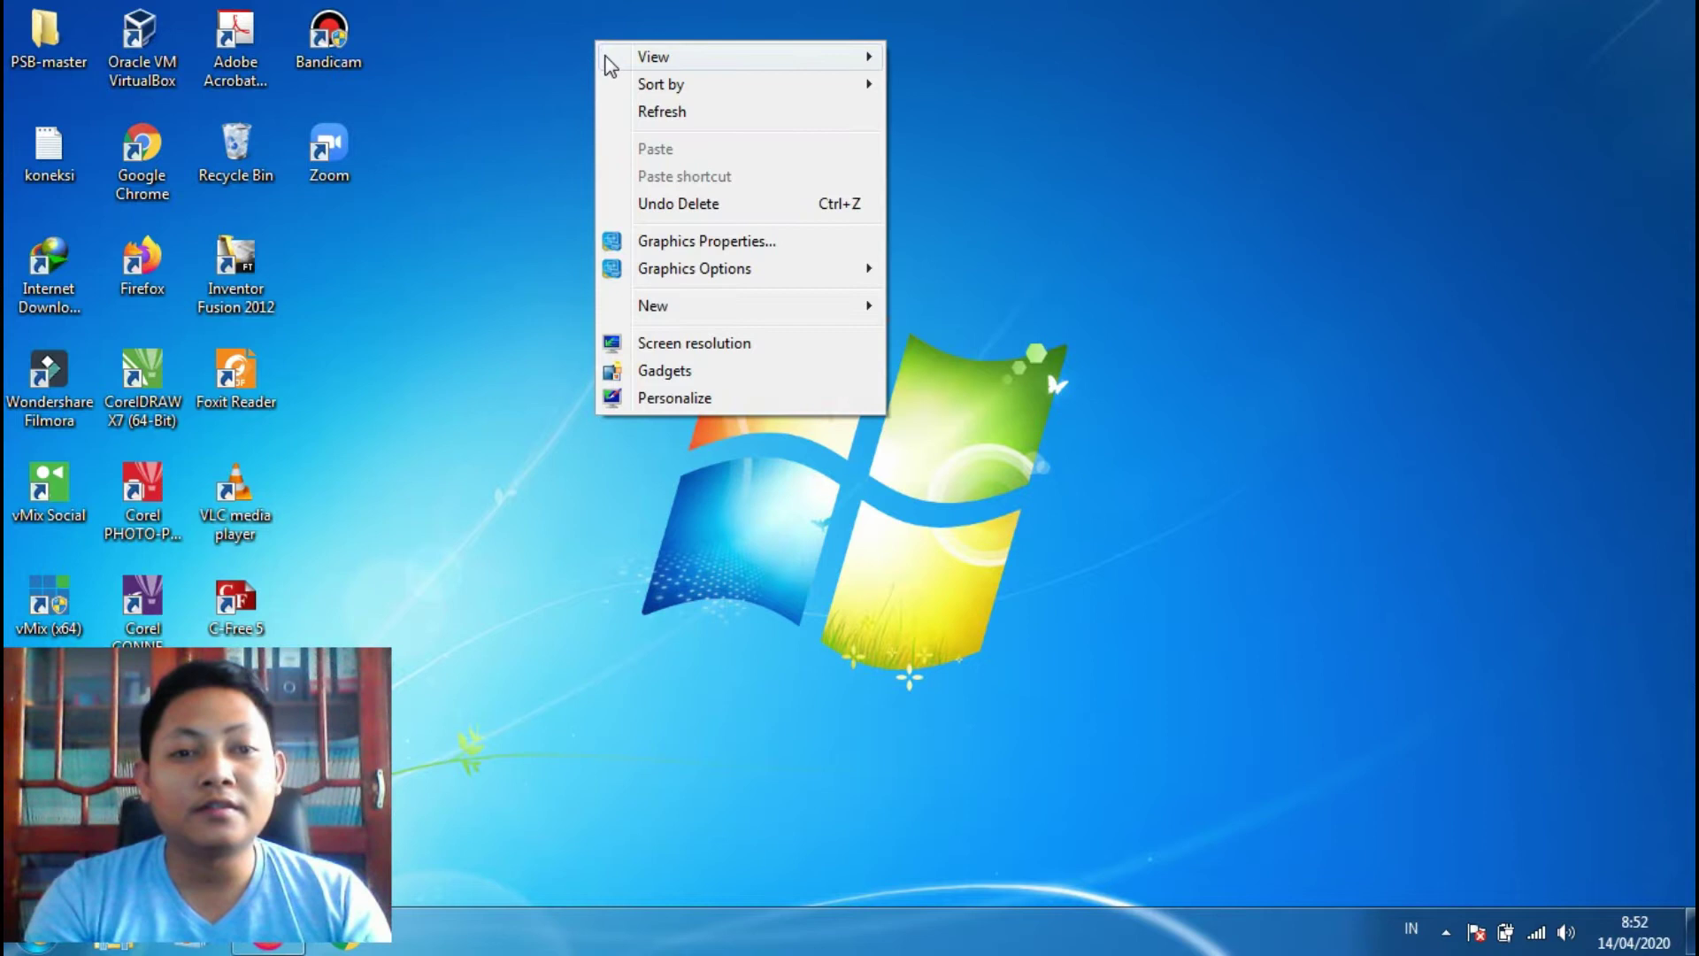
left_click(659, 111)
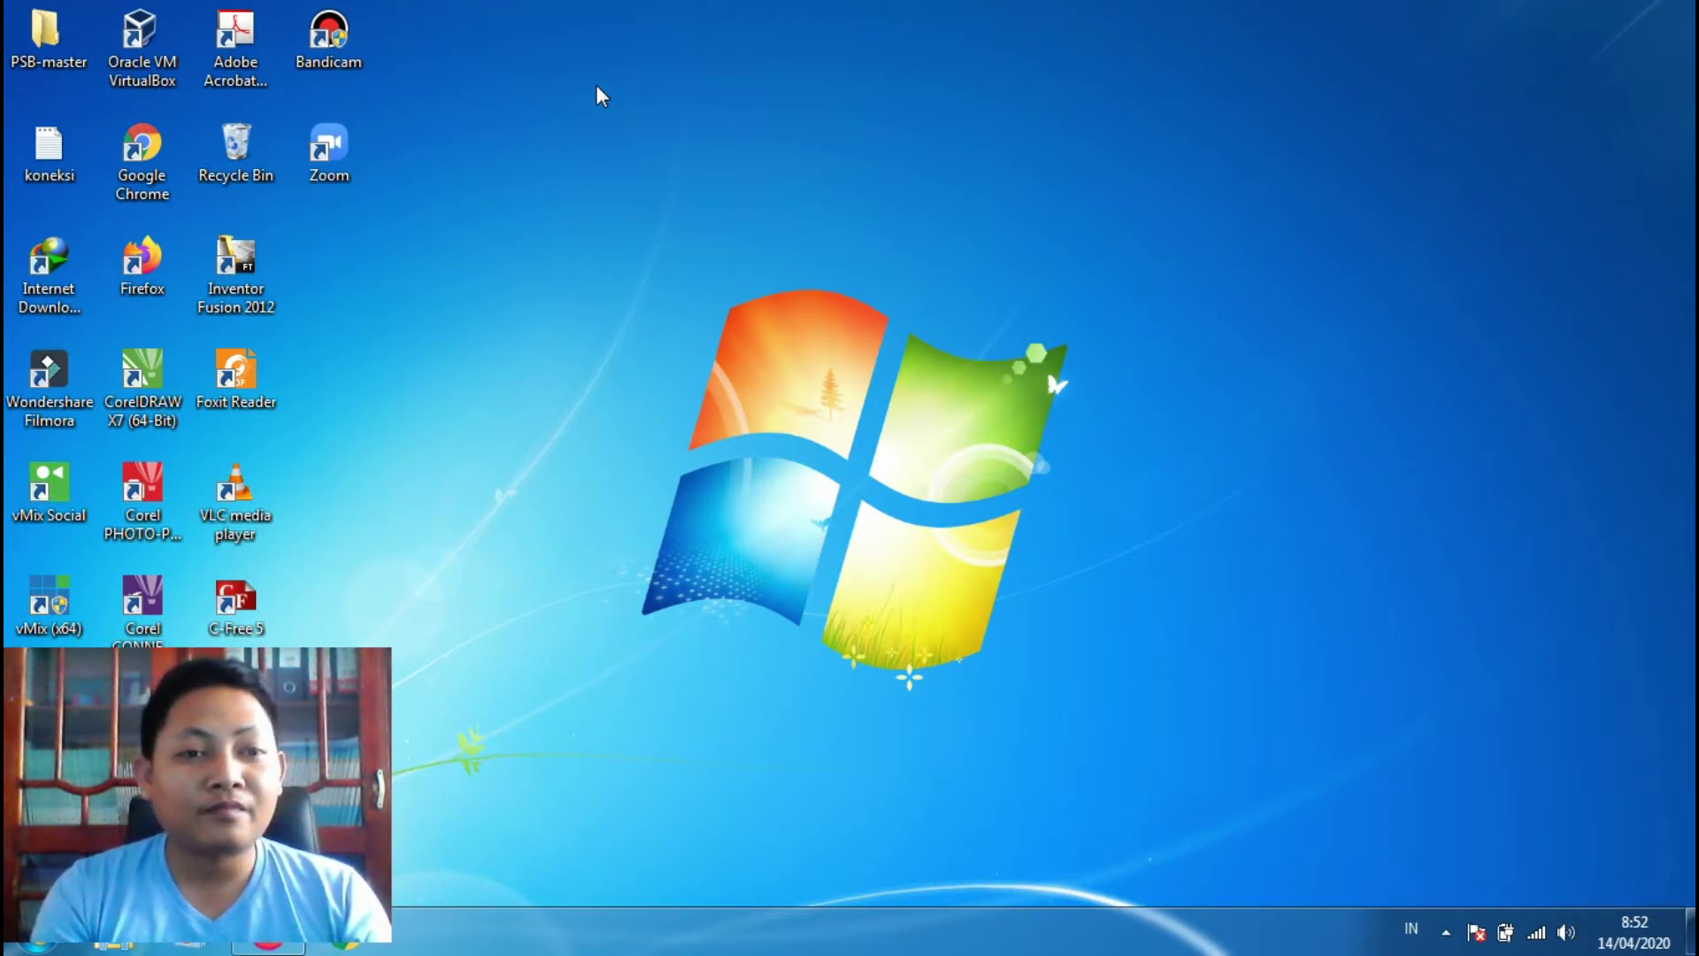
right_click(542, 66)
left_click(577, 134)
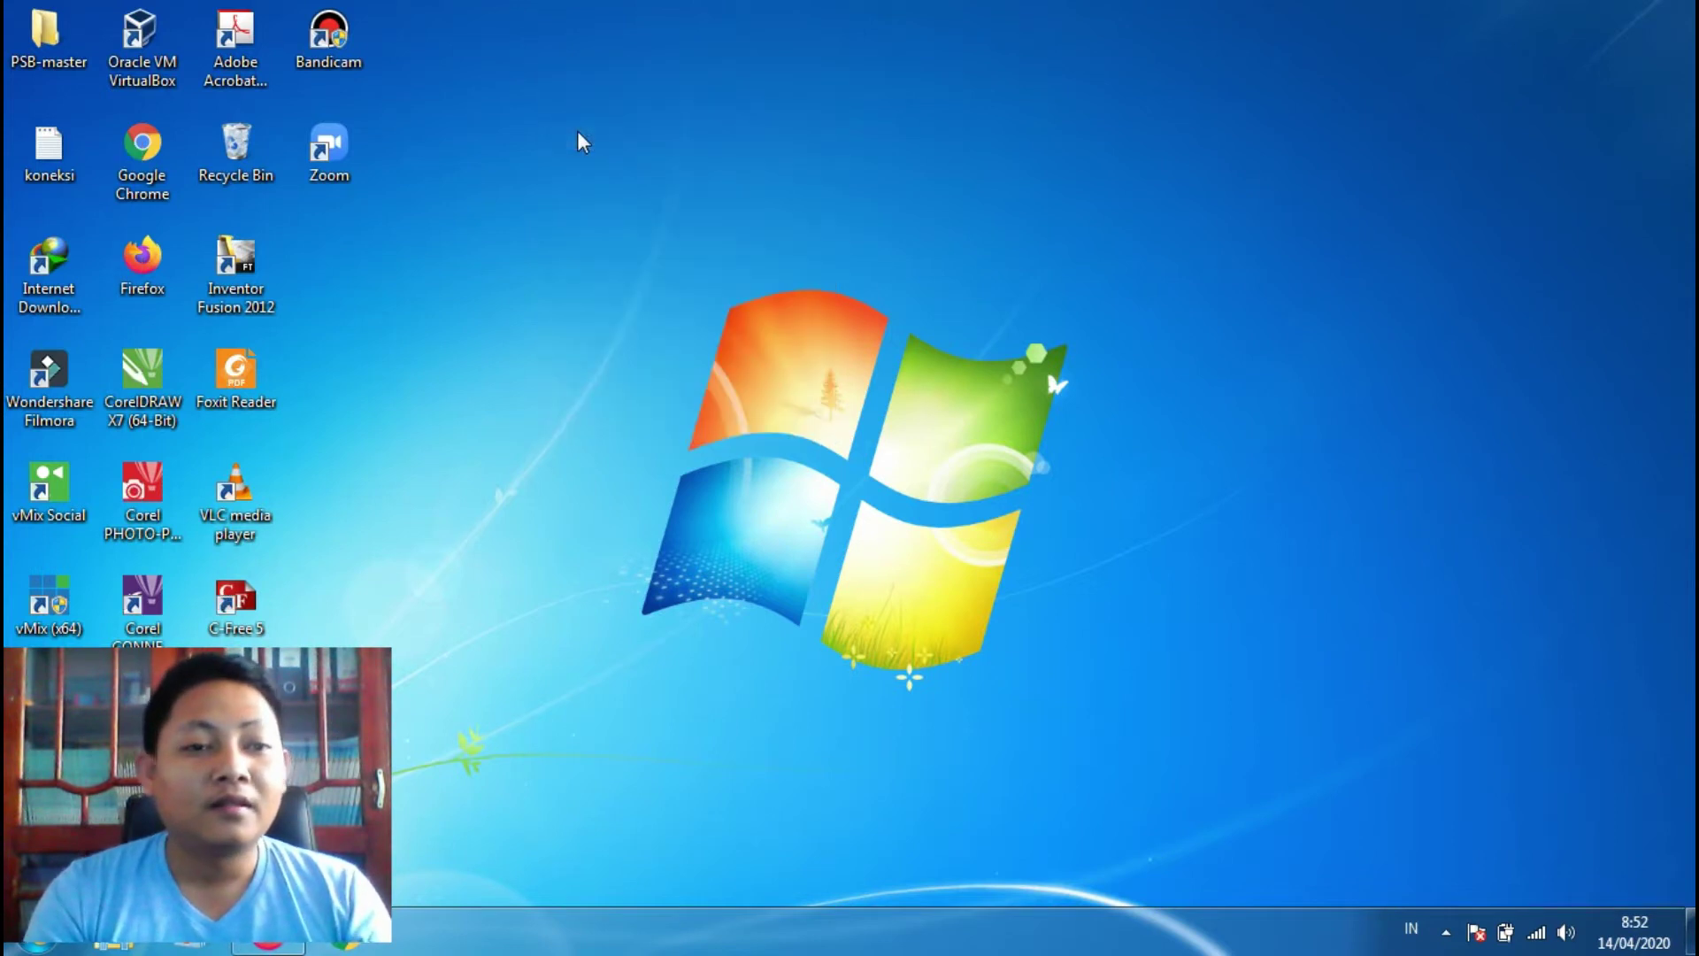
Step: Launch Firefox and go to smktiwikrama.rf.gd
double_click(152, 270)
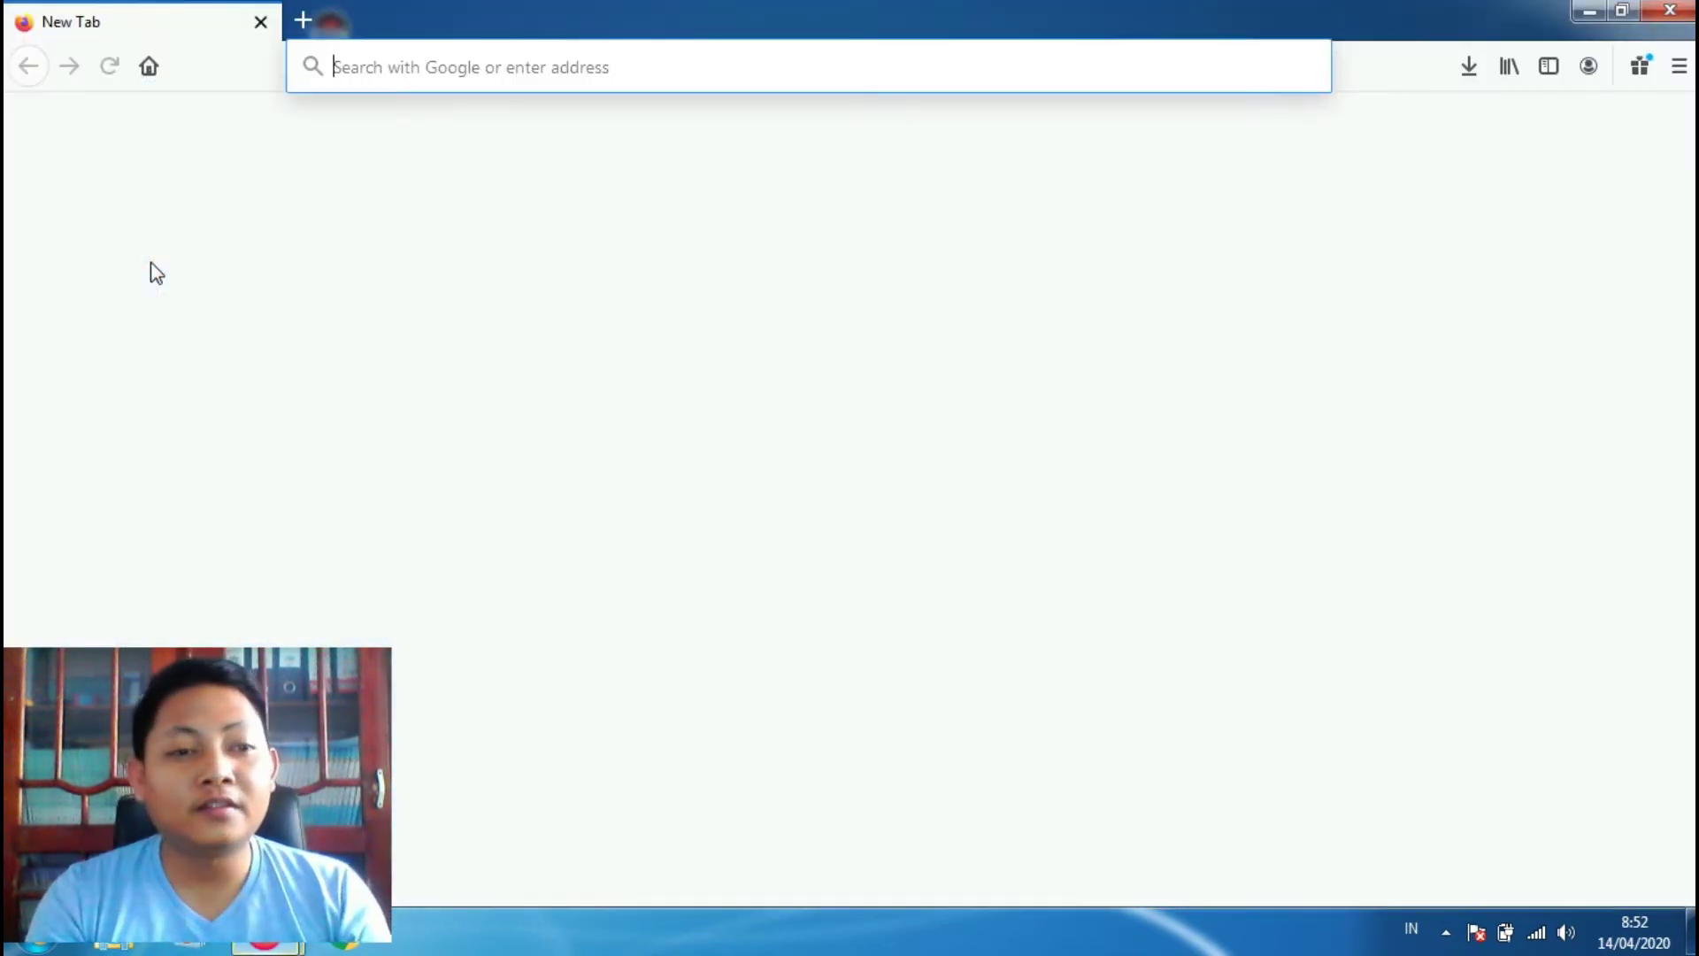
left_click(589, 64)
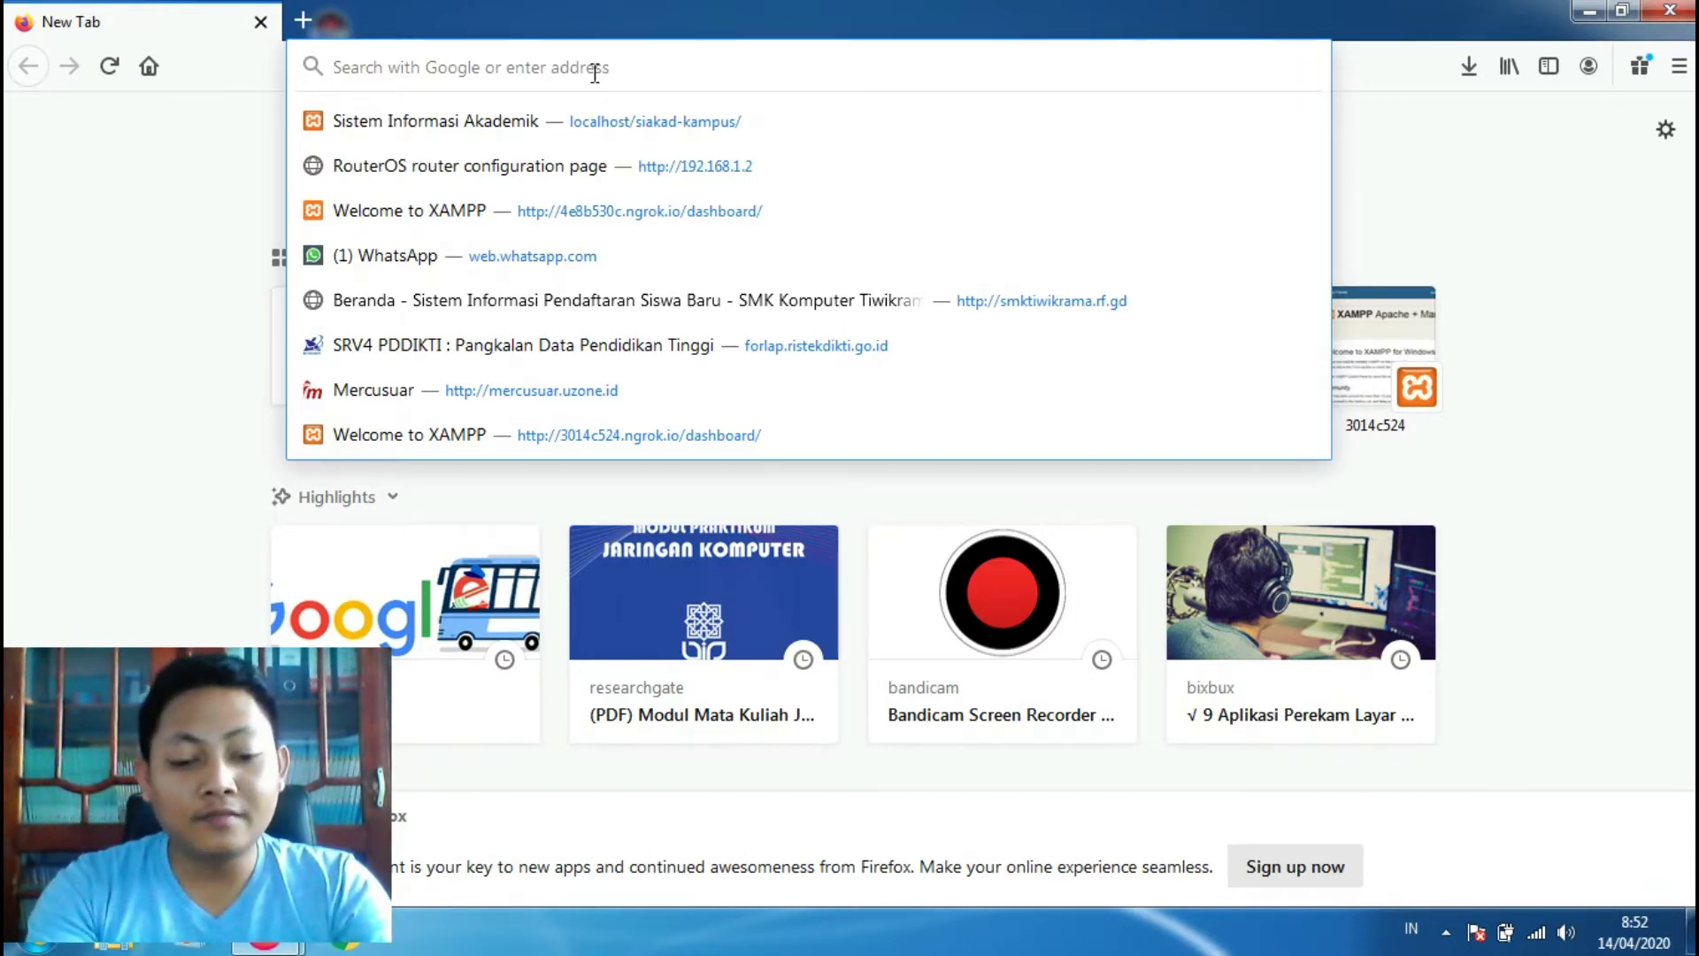
type("smkk")
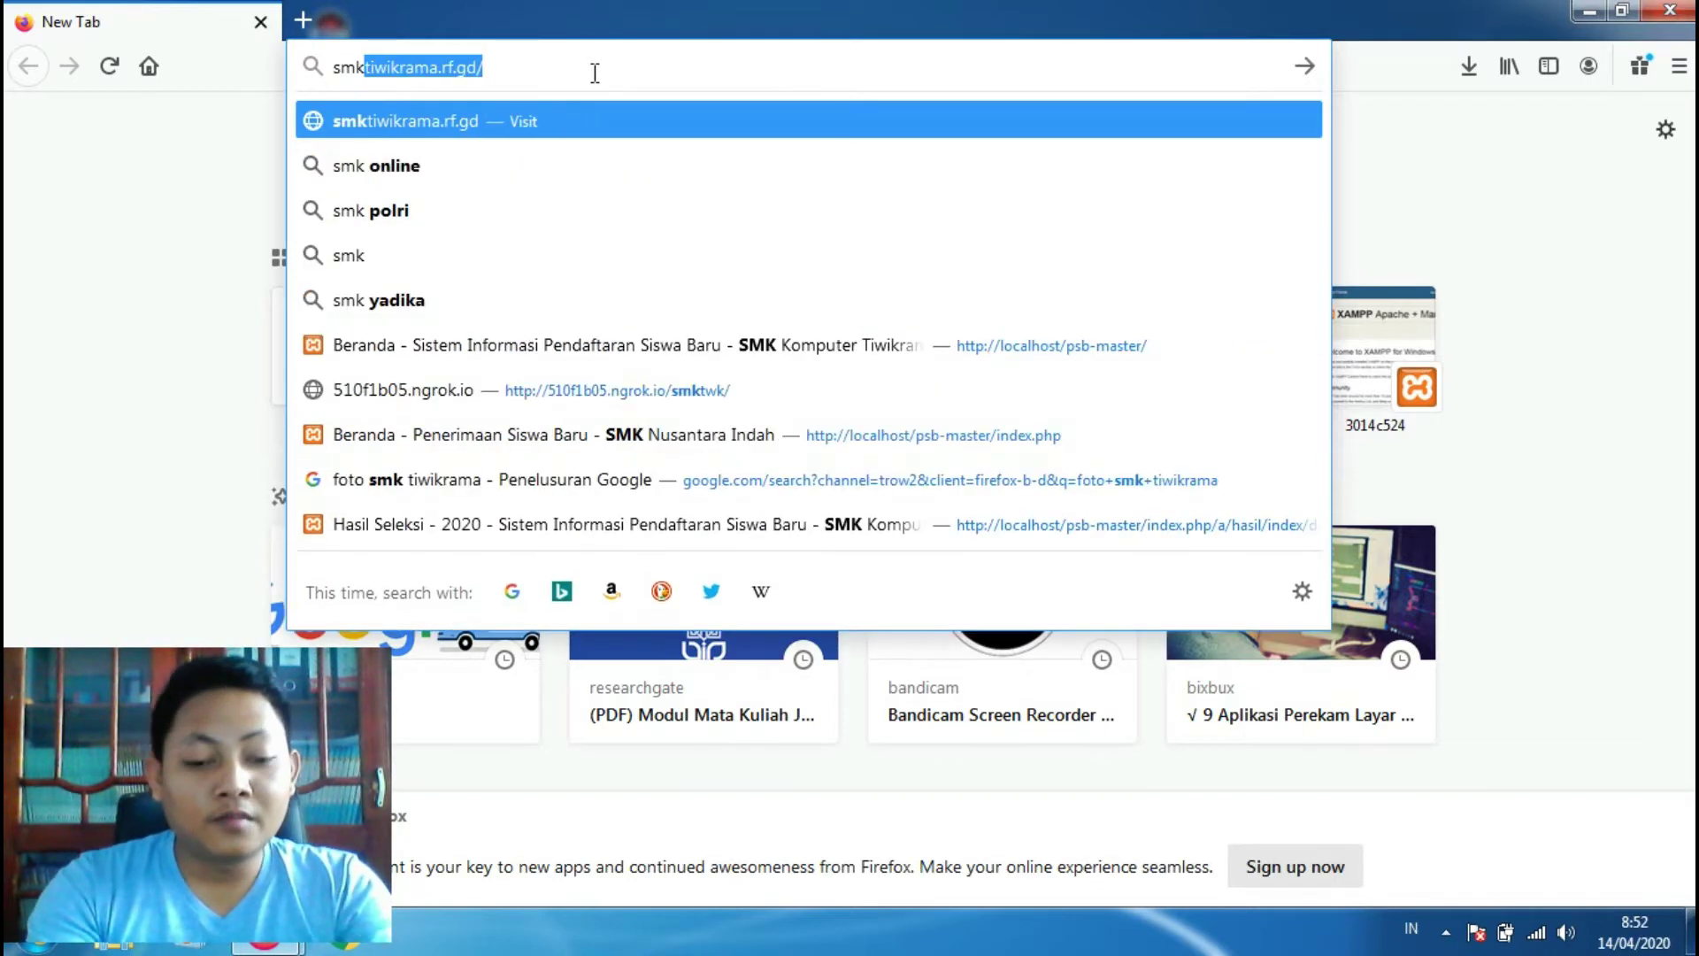
key("BackSpace")
type("tiwikrama.rf.gd/i")
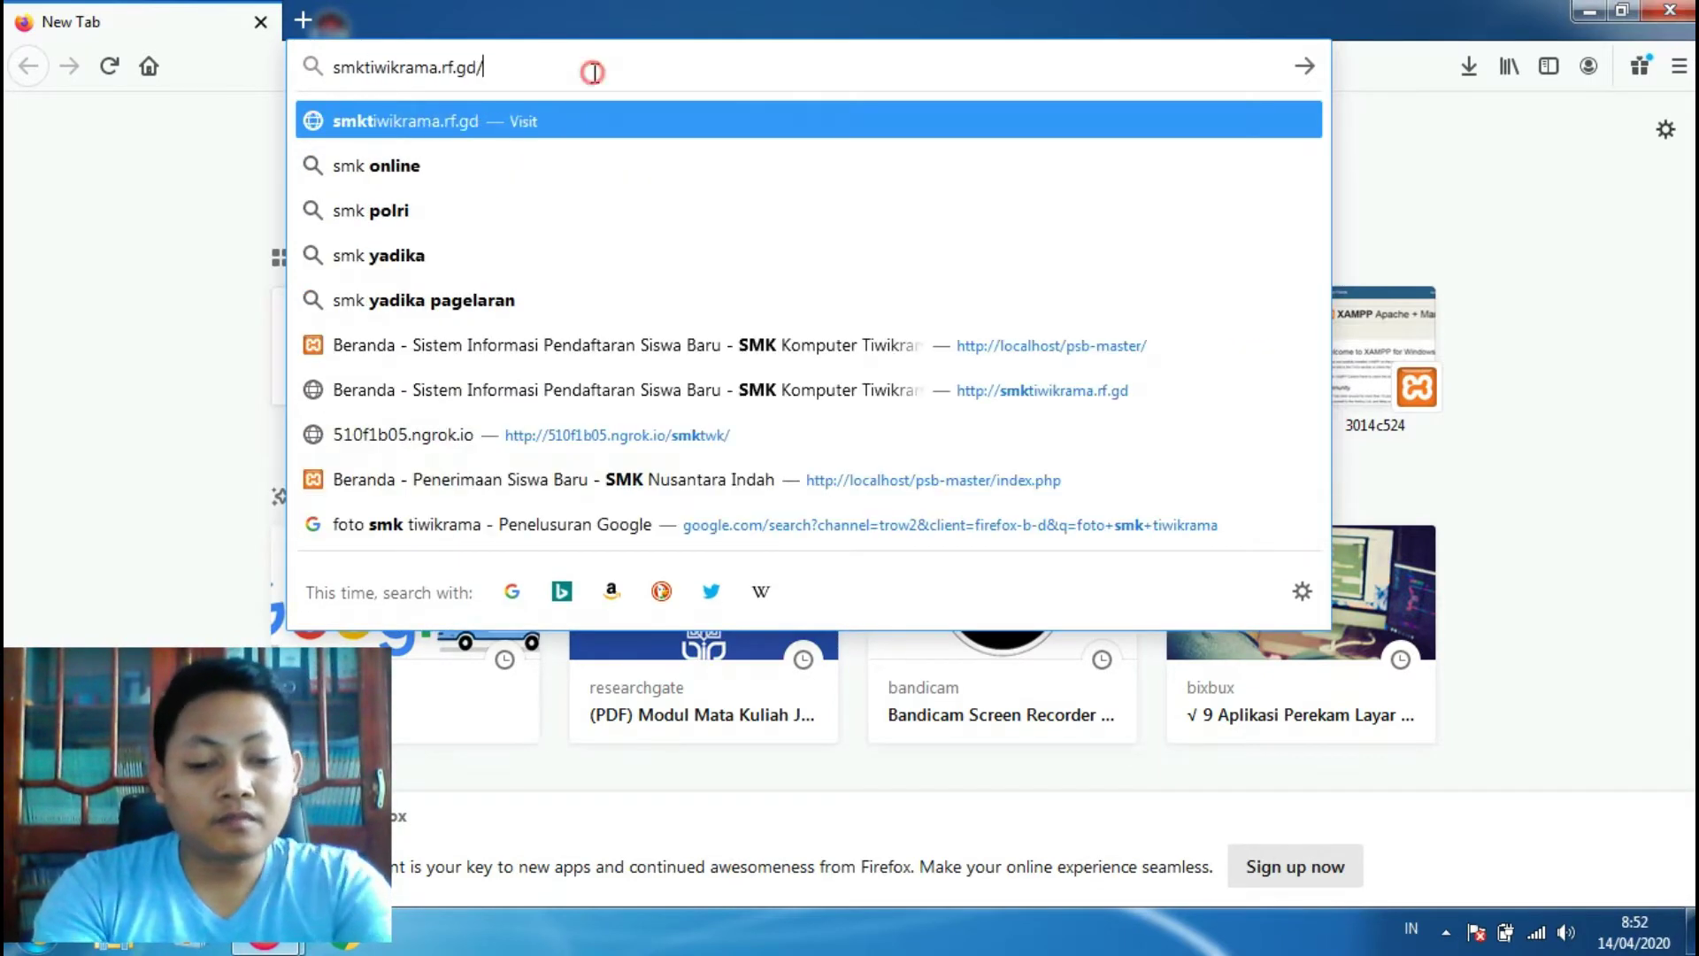
key("BackSpace")
key("BackSpace")
key("BackSpace")
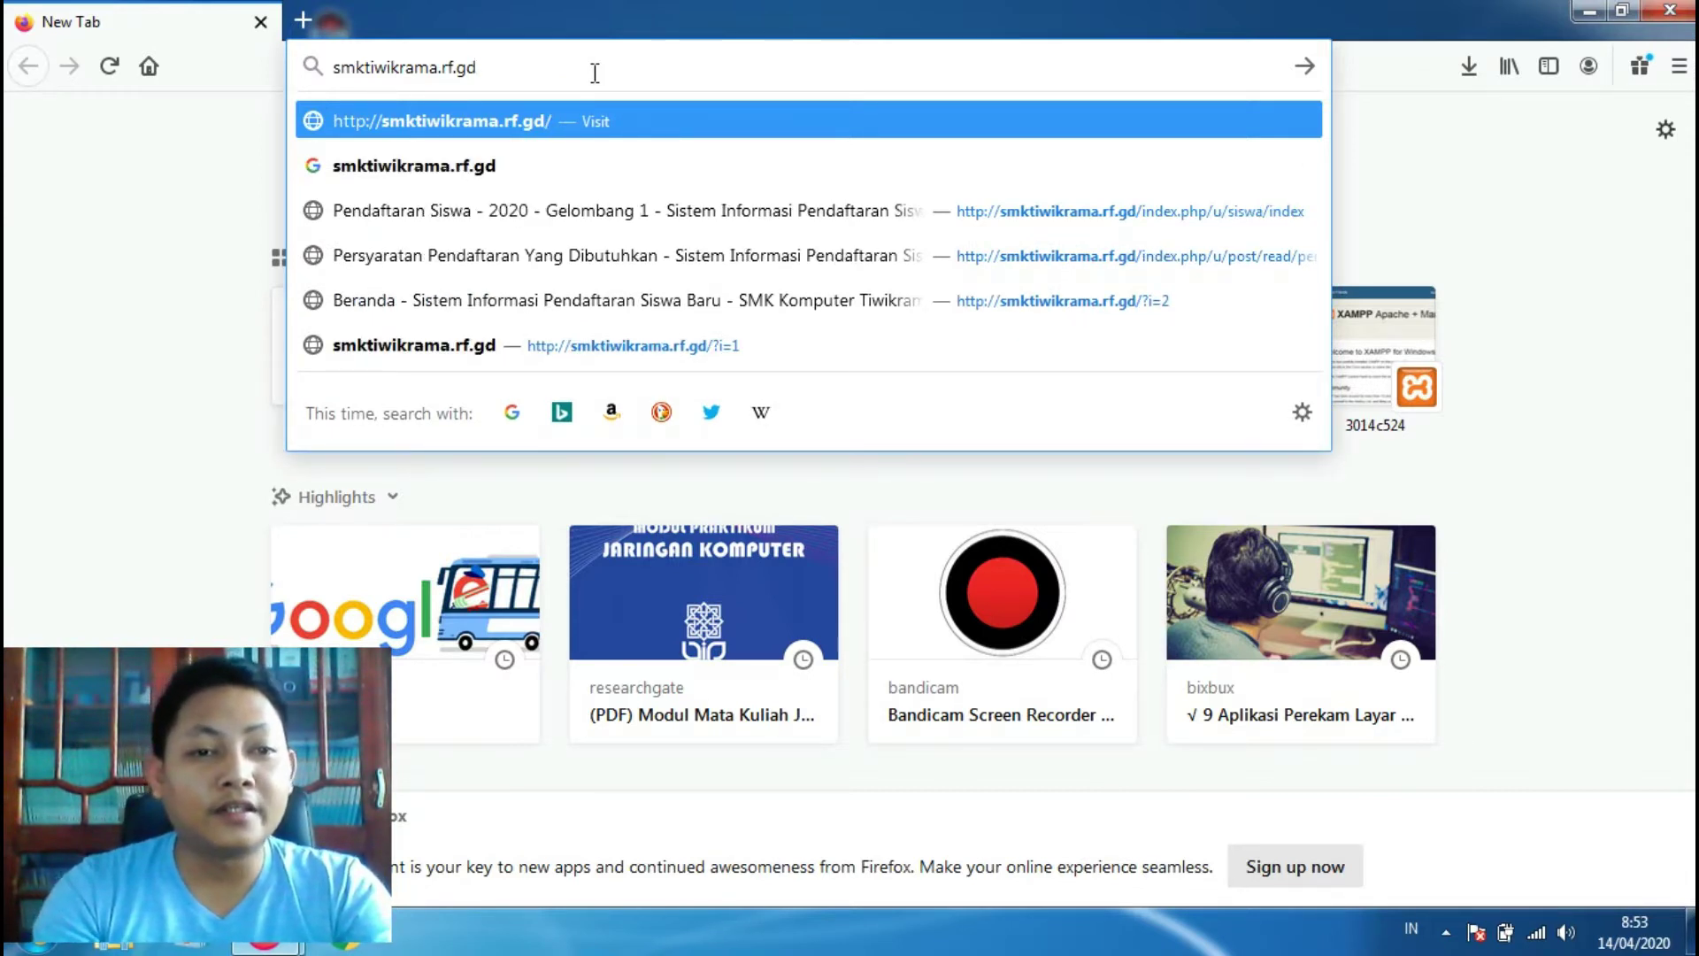
key("Return")
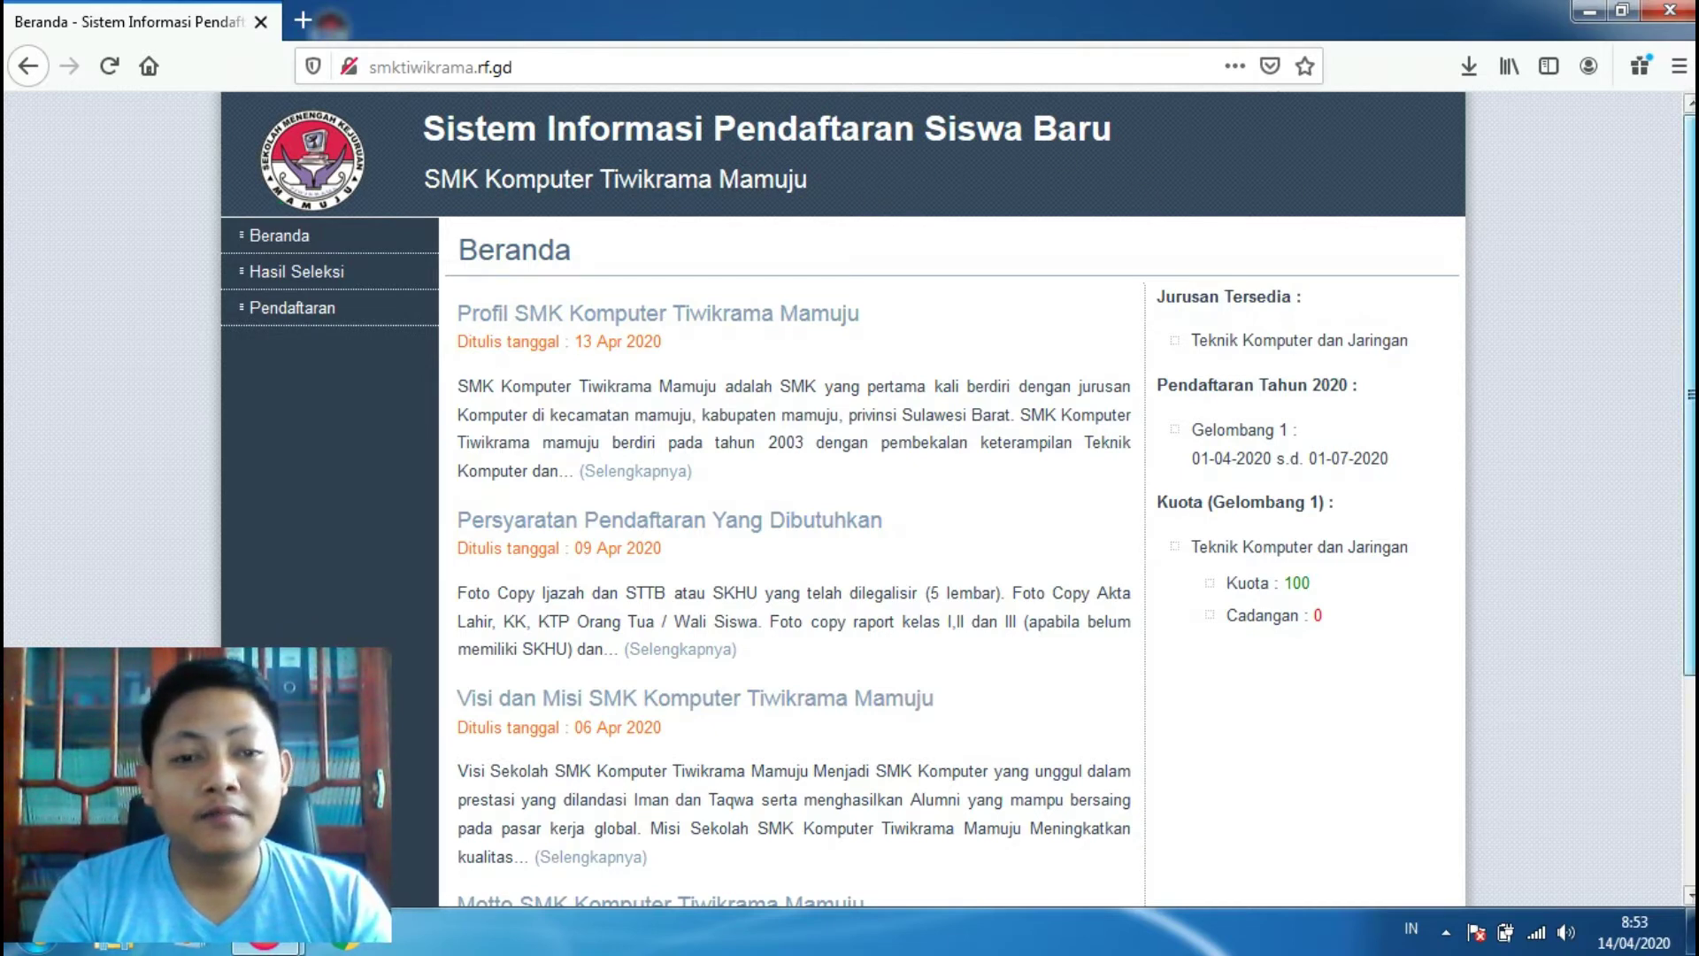
Step: Scroll the Beranda home page and open the 'Persyaratan Pendaftaran Yang Dibutuhkan' post
scroll(1689, 398, "down", 2)
scroll(1689, 442, "down", 3)
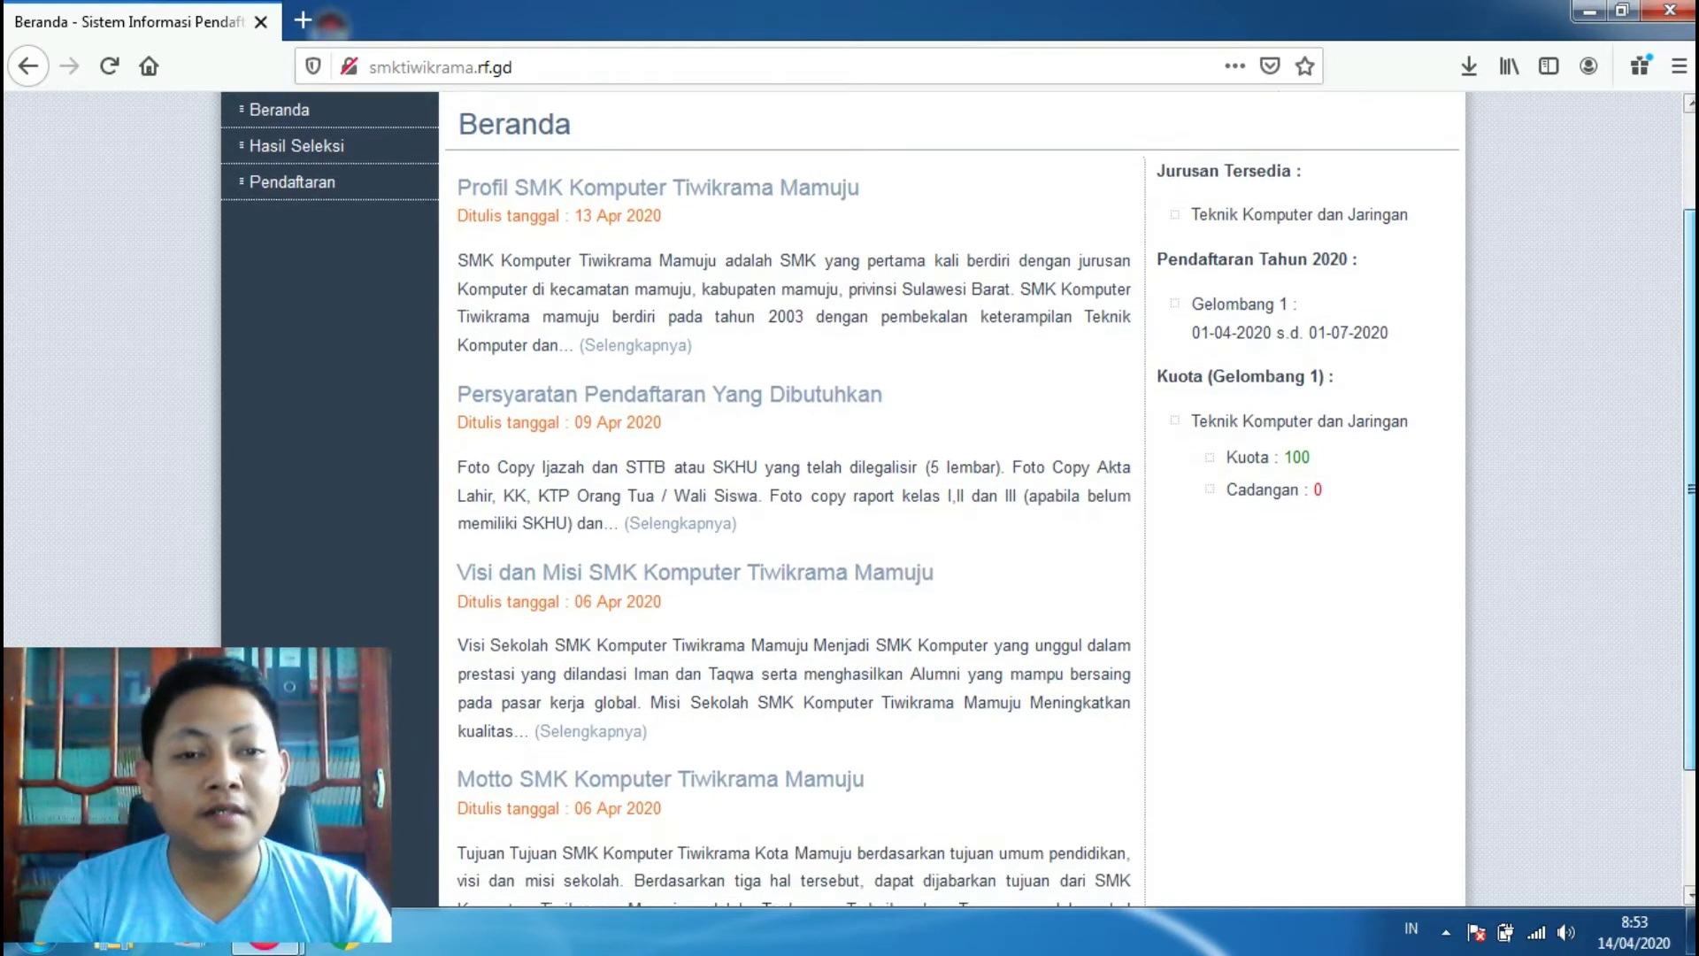
scroll(1689, 531, "down", 2)
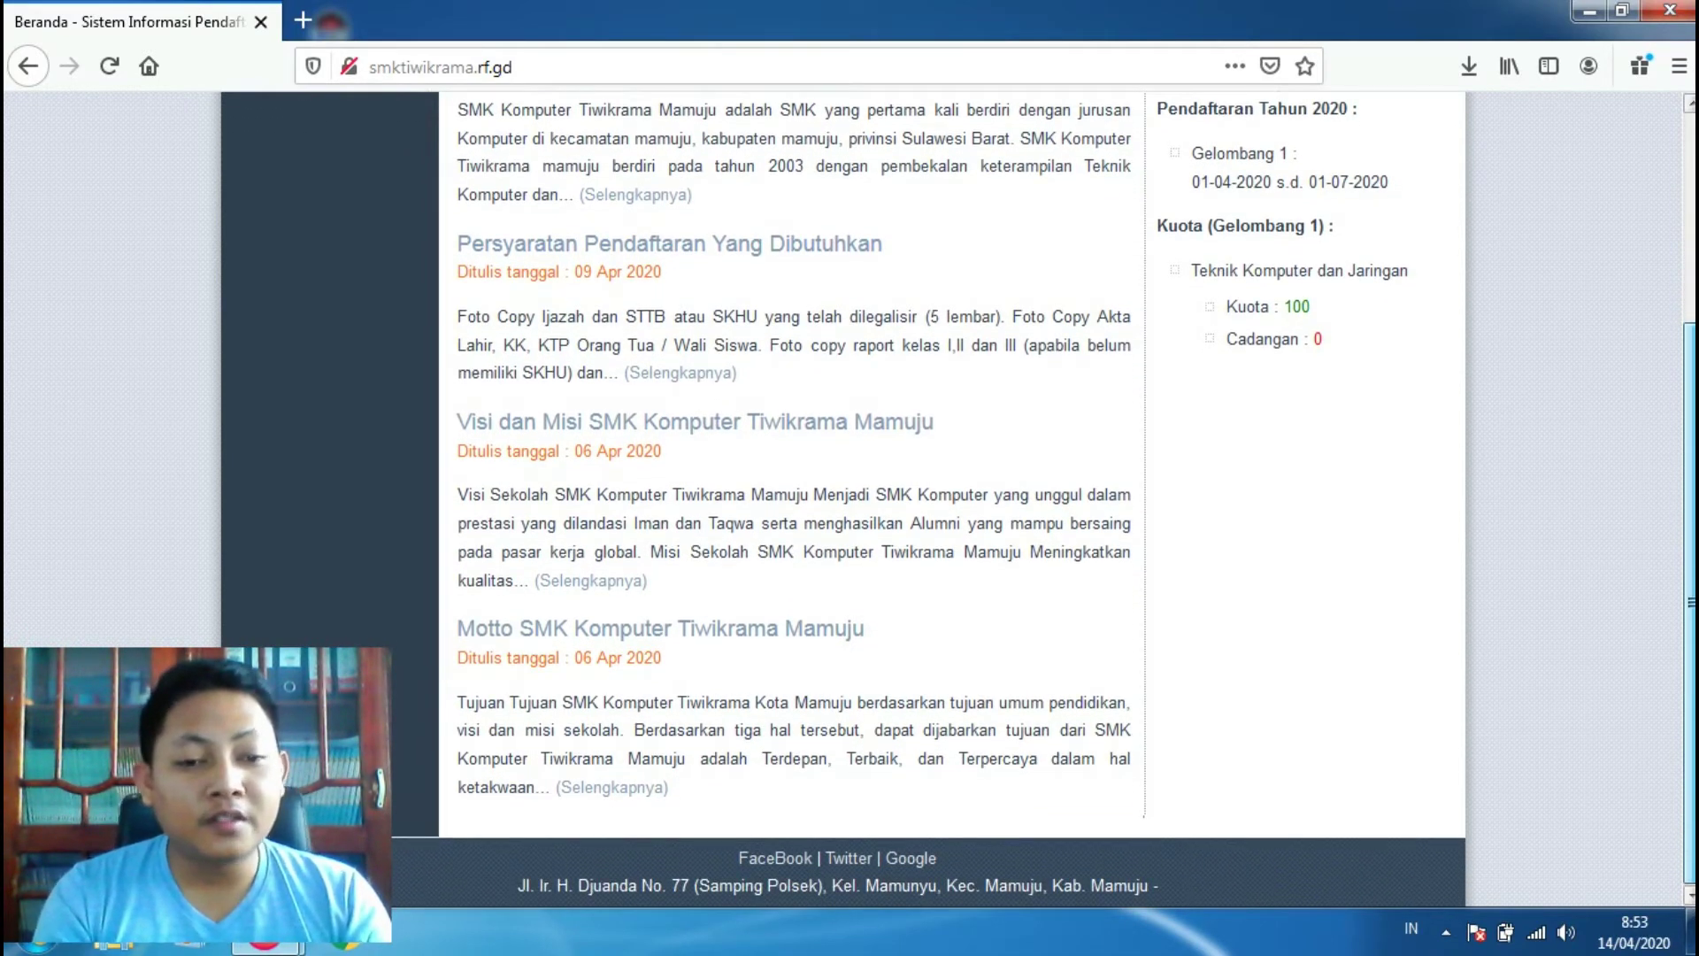
scroll(1191, 370, "up", 5)
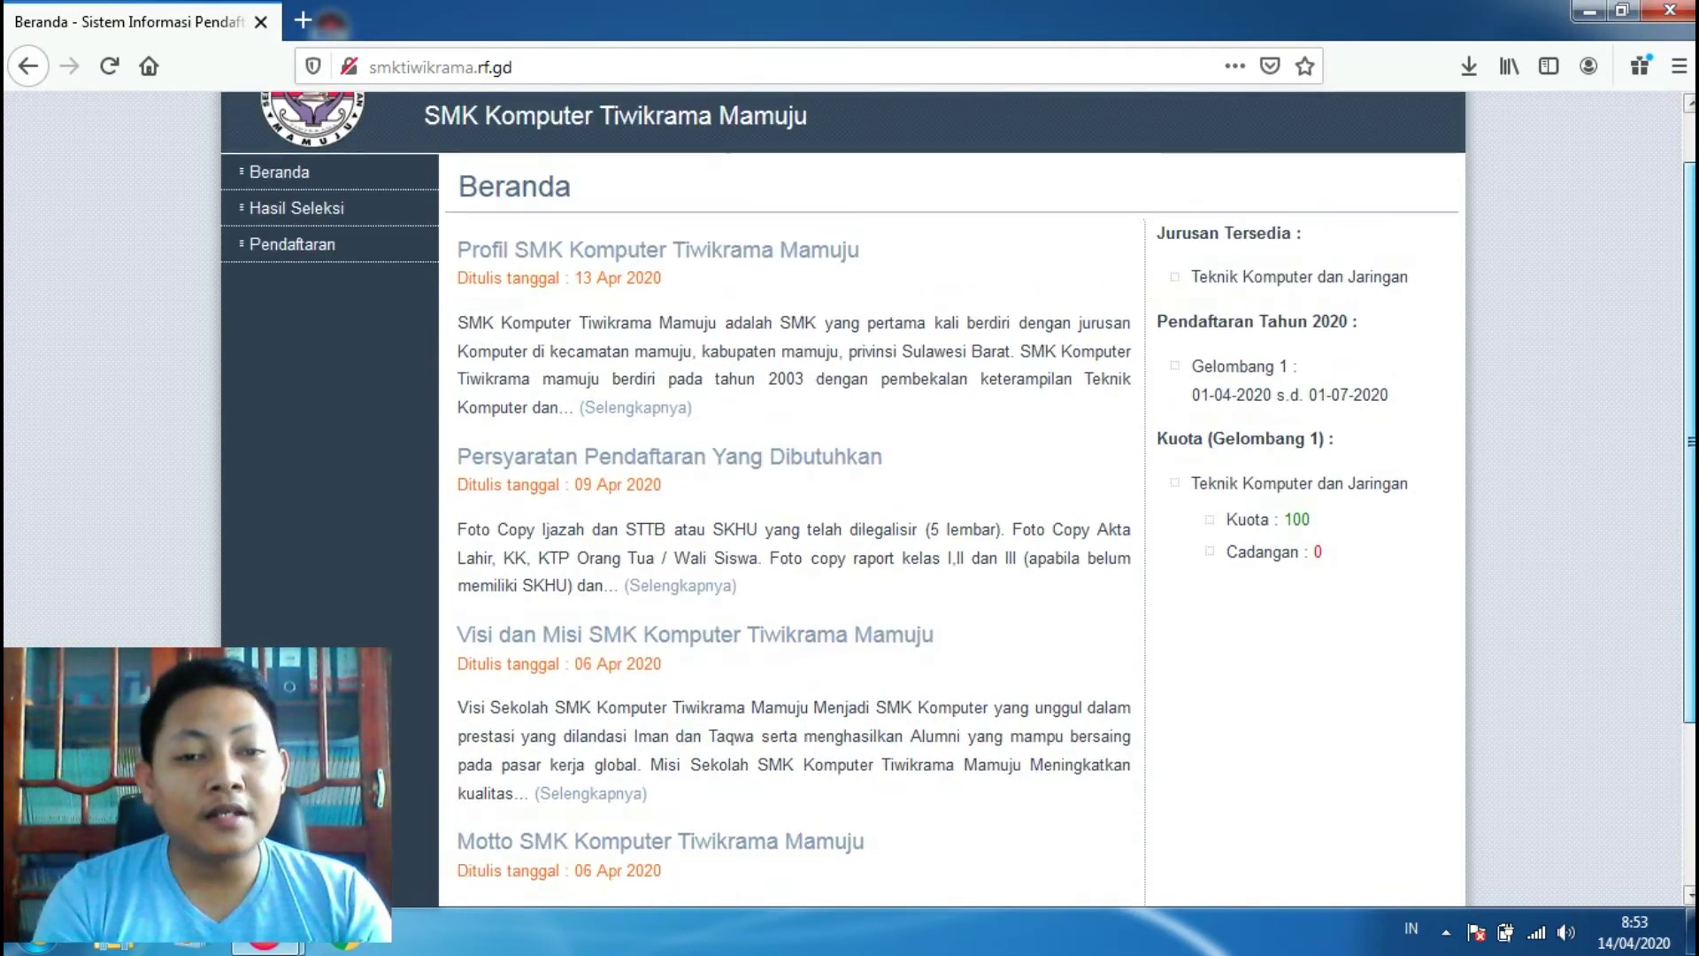
left_click(660, 462)
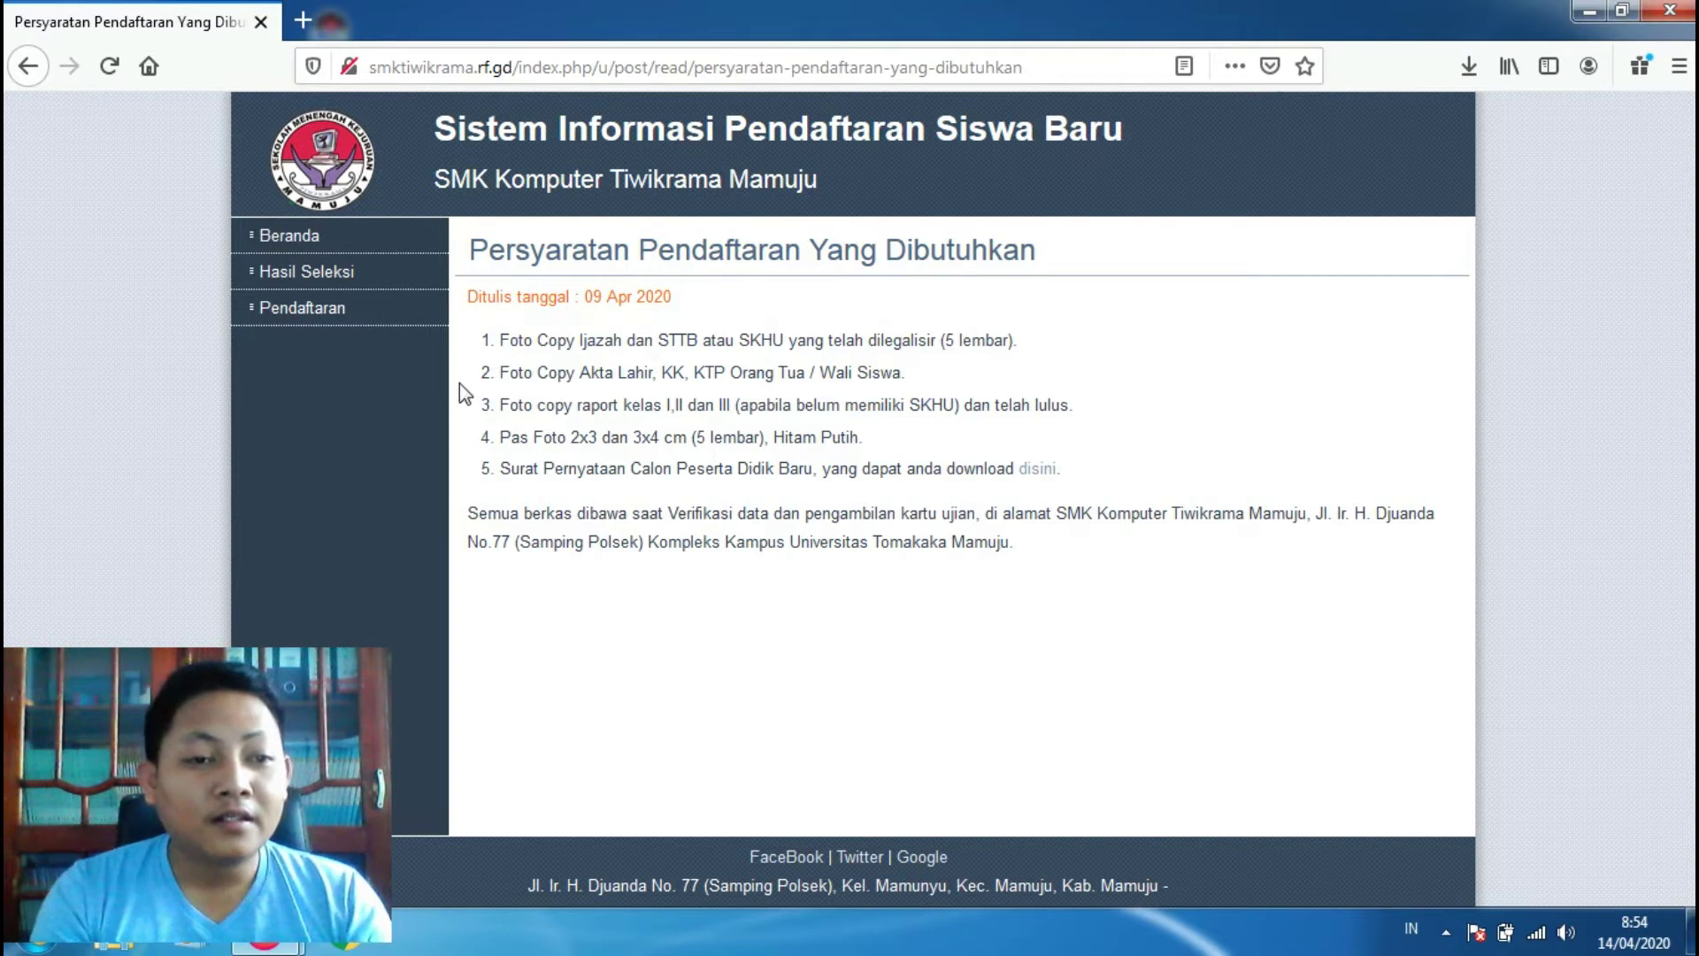
Step: Open the Pendaftaran registration form from the left sidebar
left_click(296, 311)
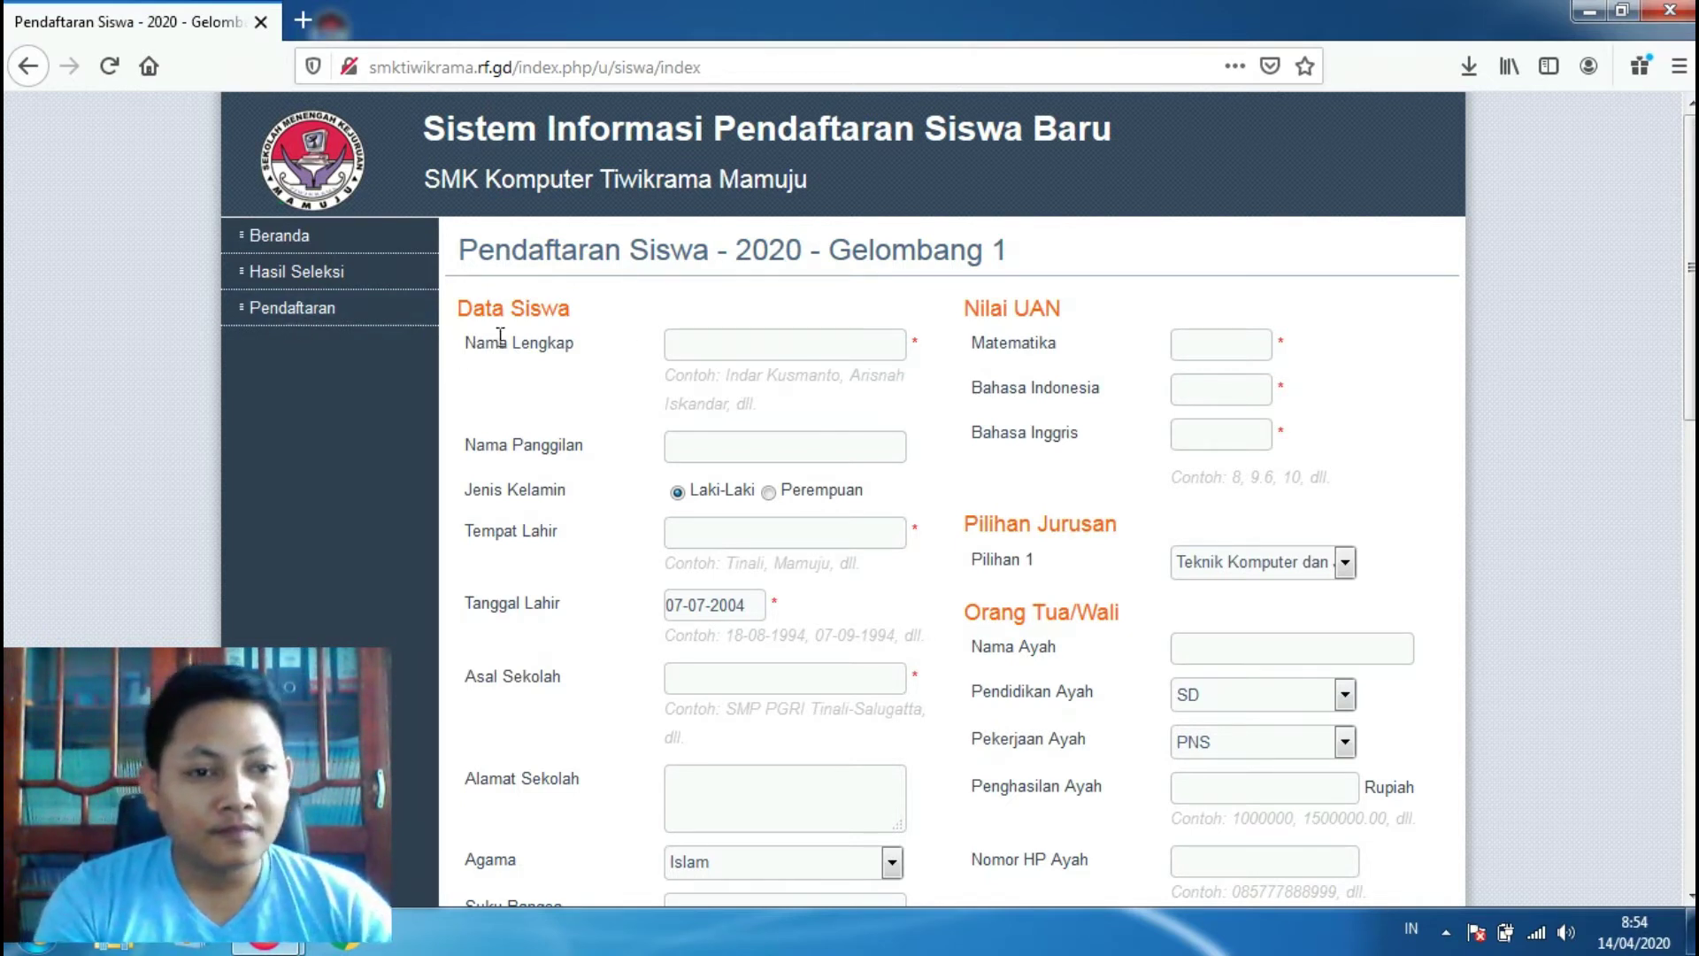
Step: Enter the student's full name in Nama Lengkap and nickname in Nama Panggilan
left_click(724, 350)
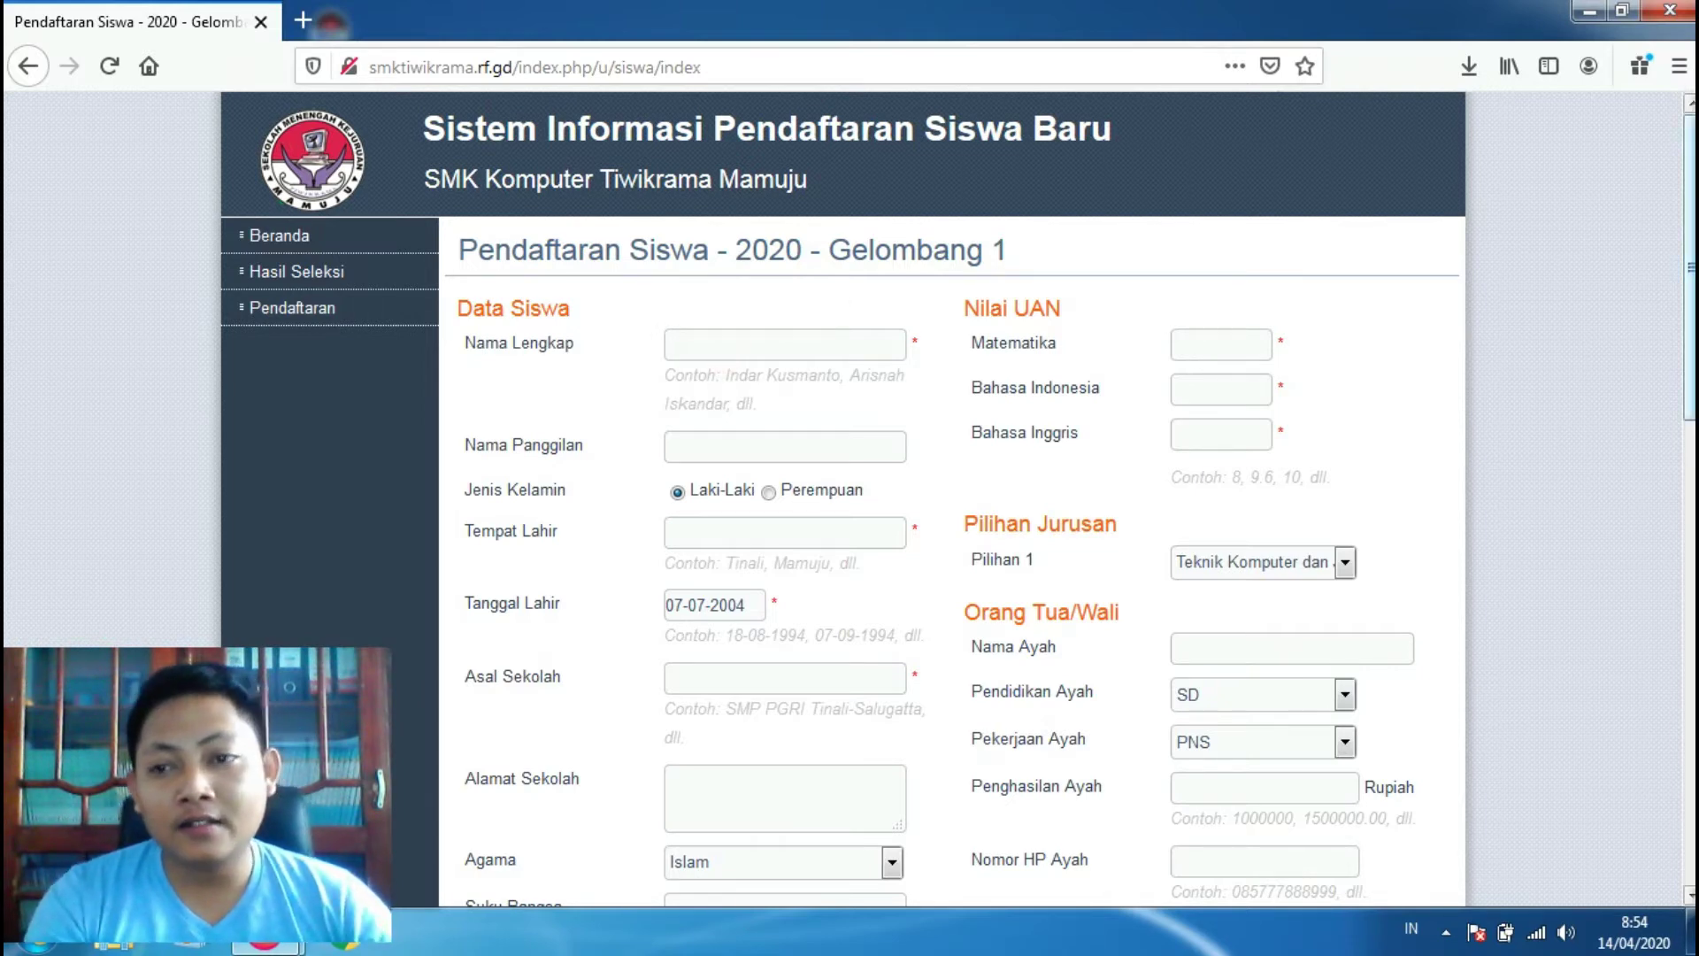
scroll(952, 500, "down", 10)
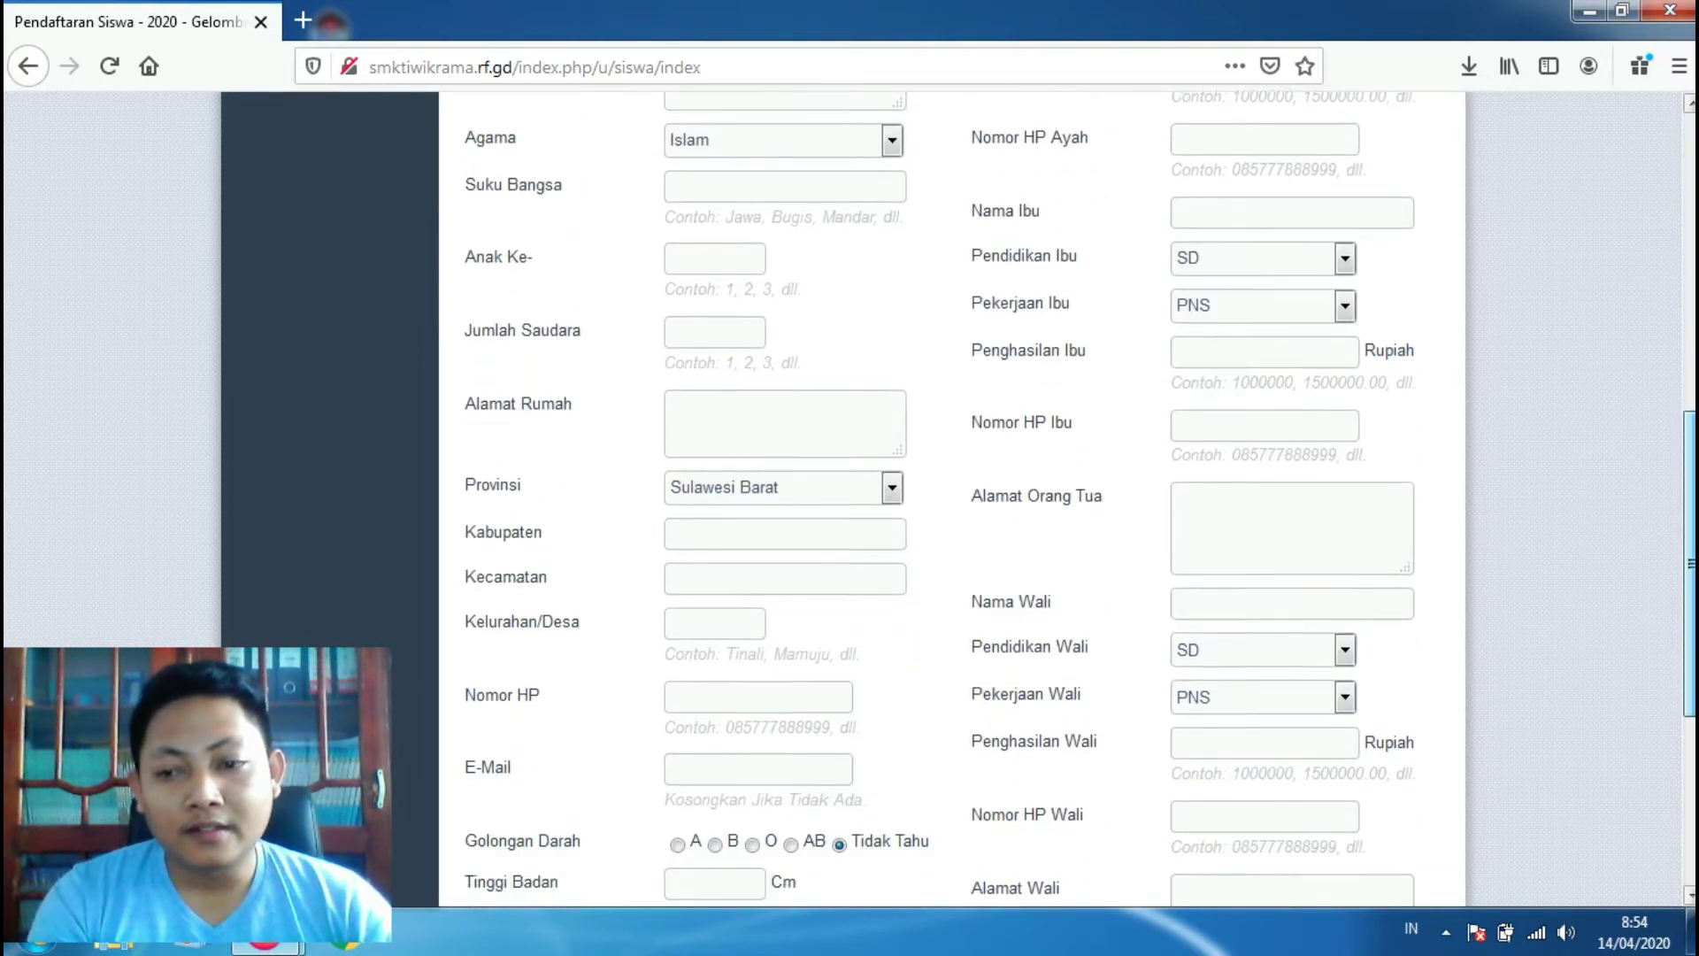
scroll(1281, 305, "up", 10)
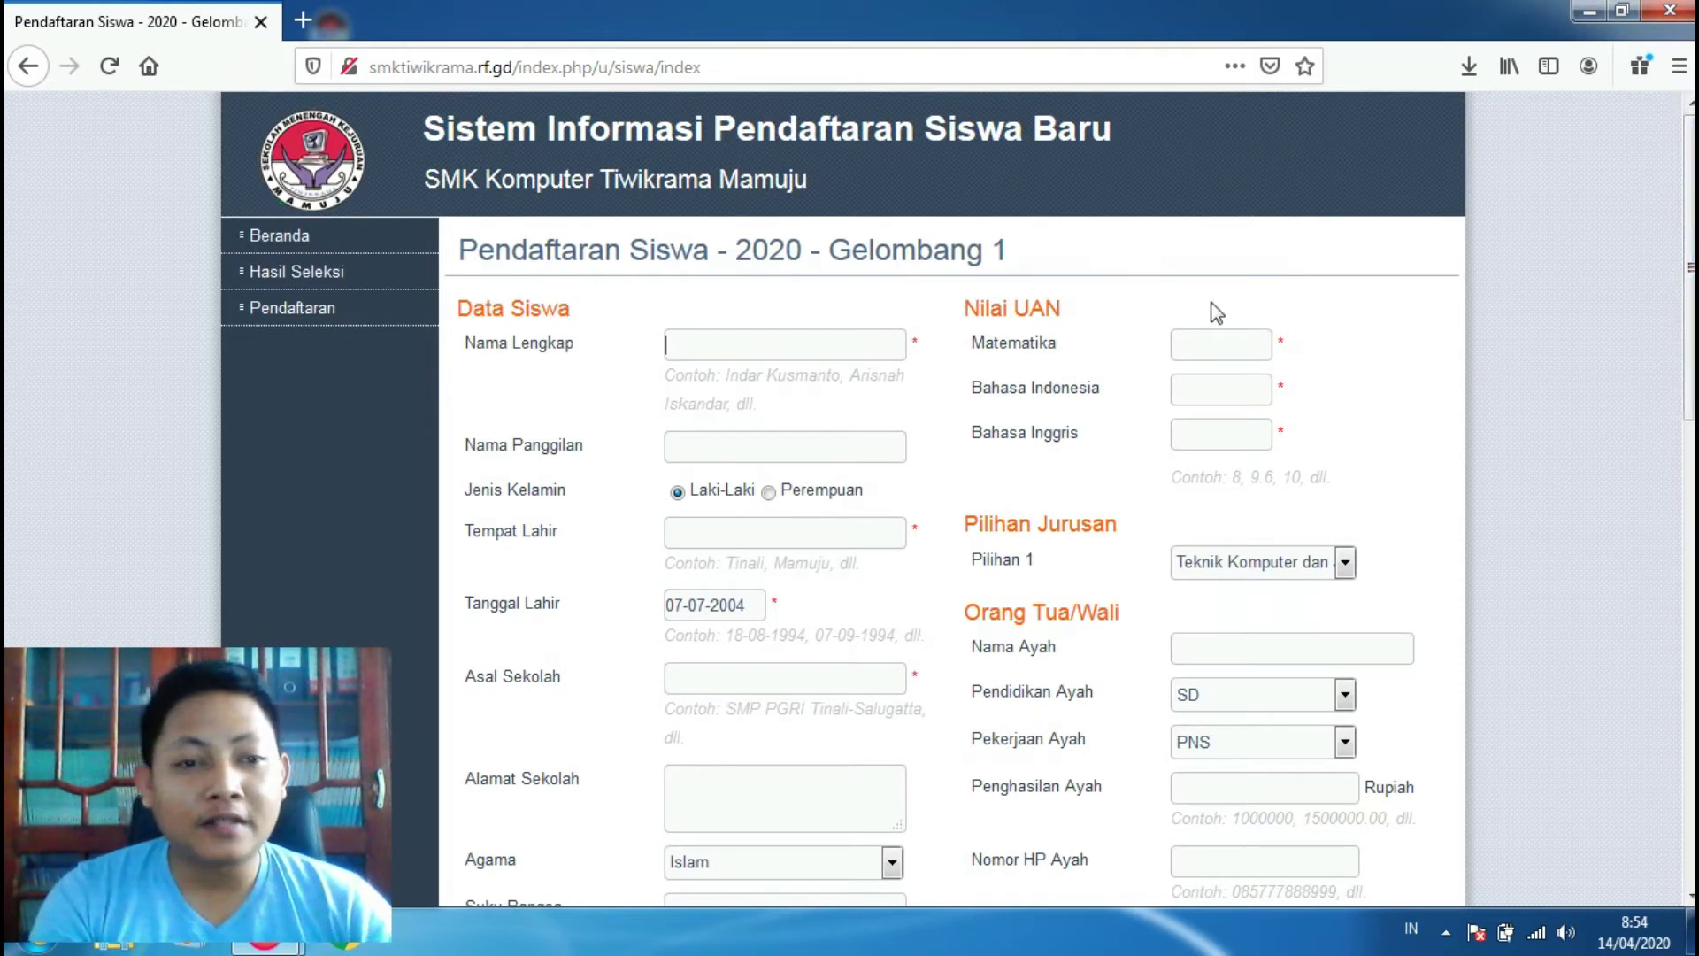
left_click(820, 343)
left_click(821, 343)
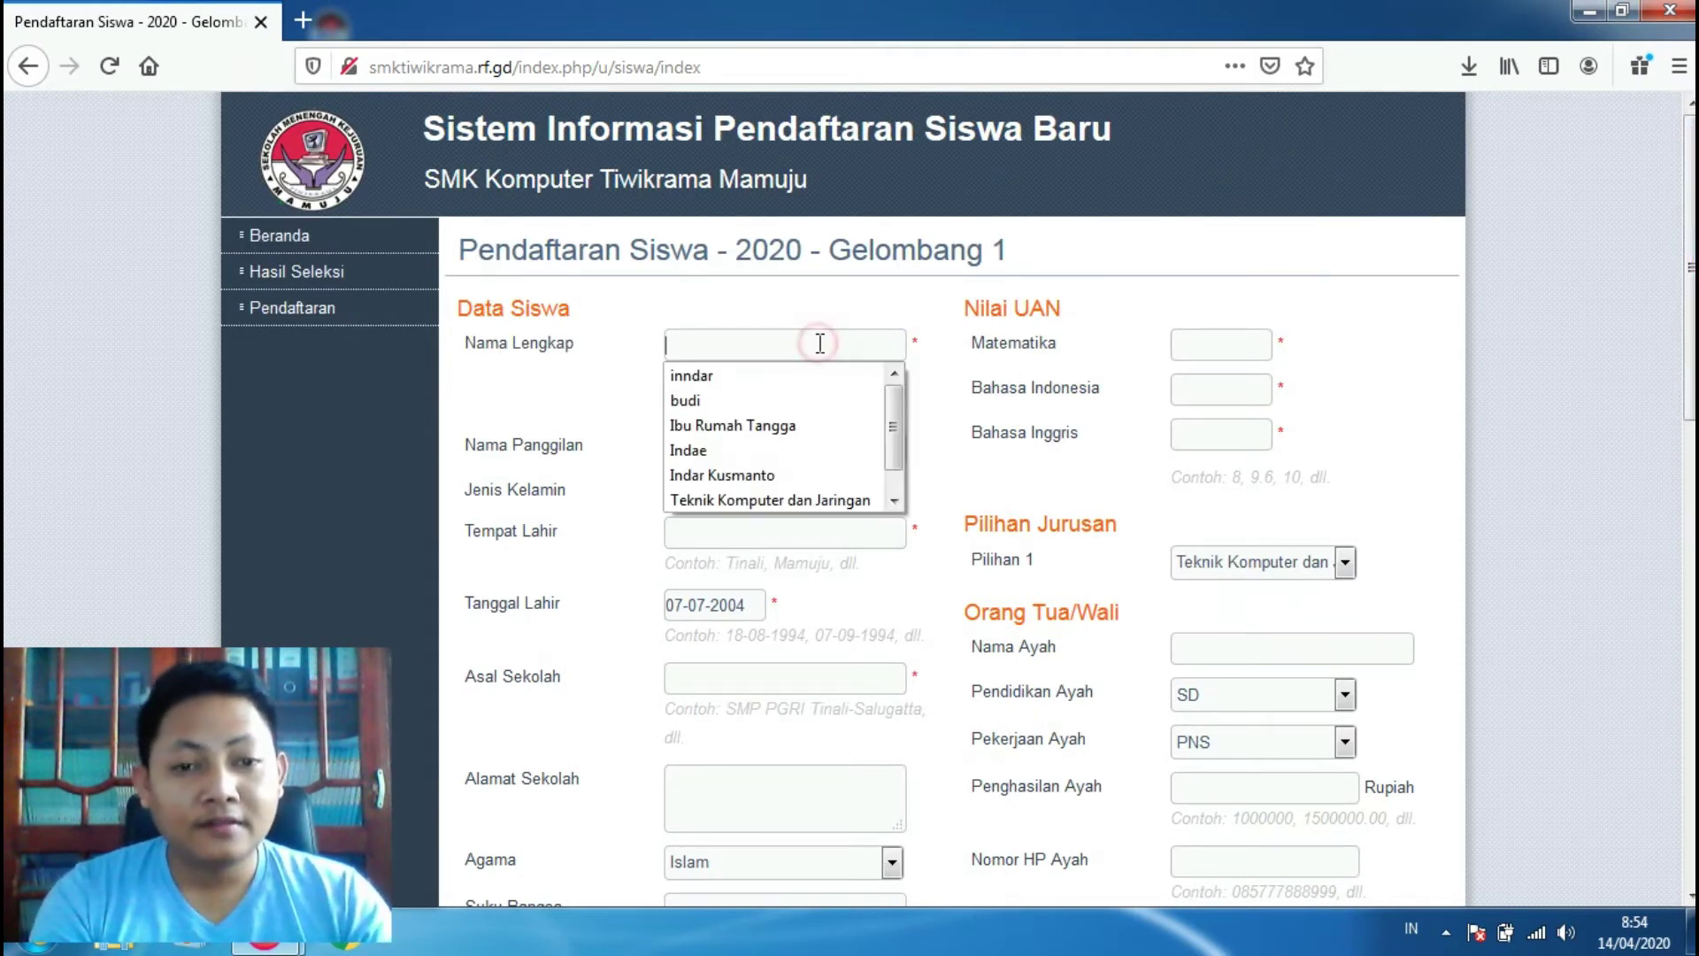
key("Escape")
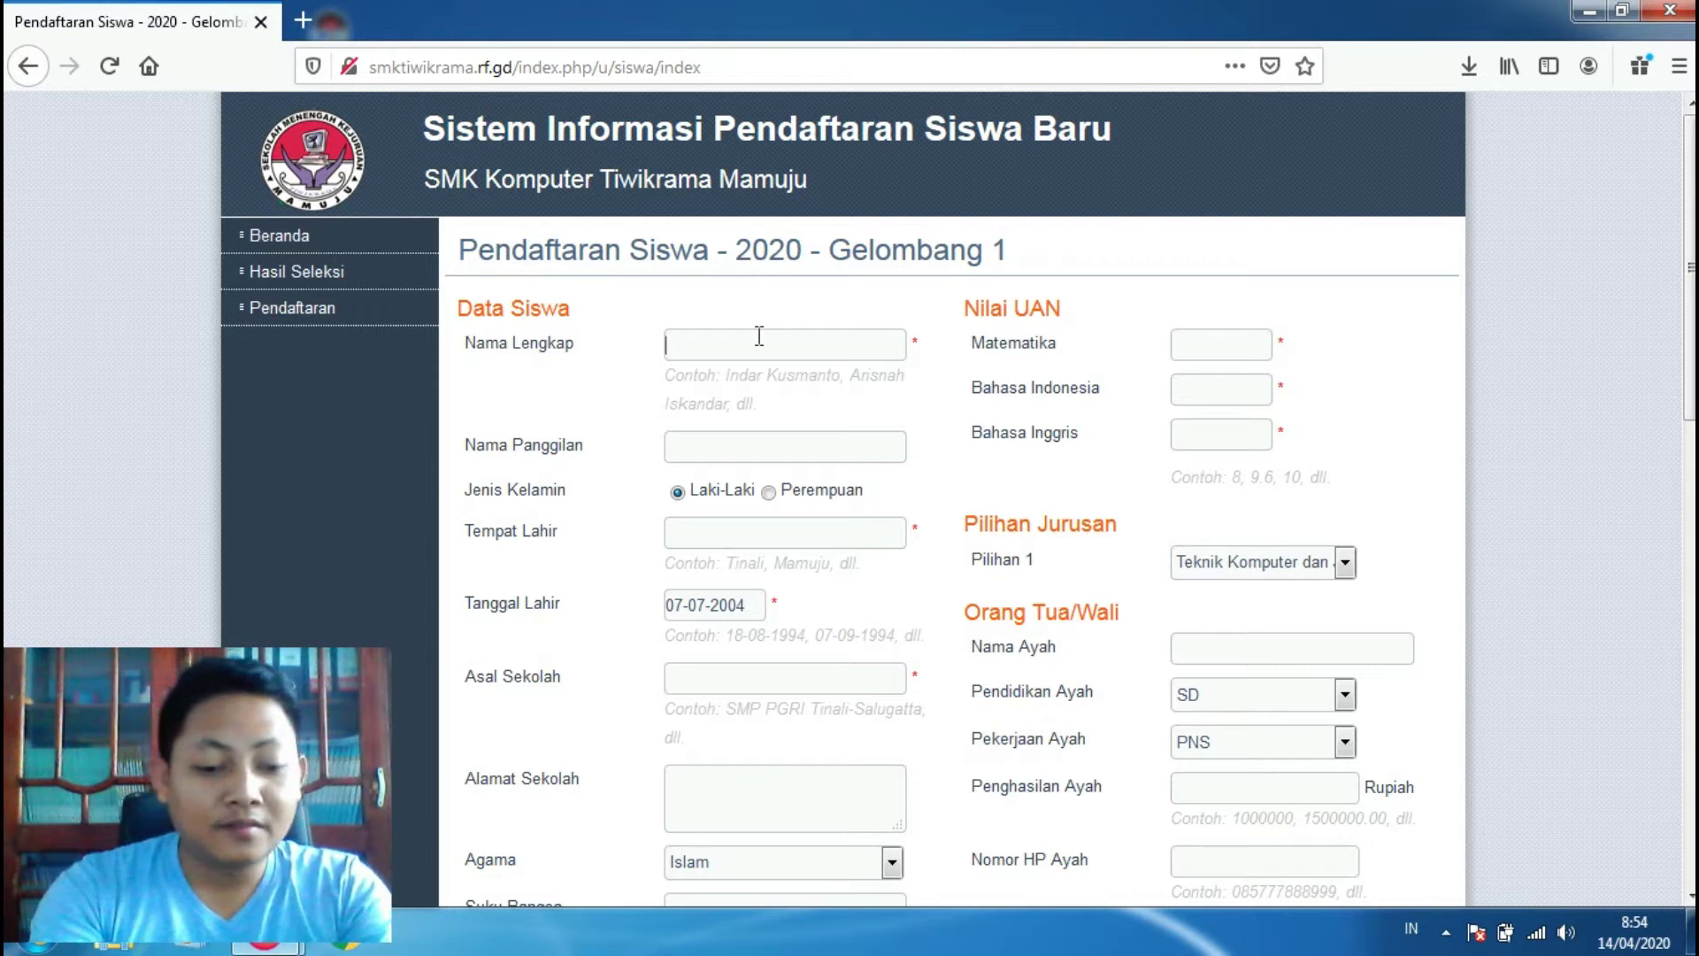
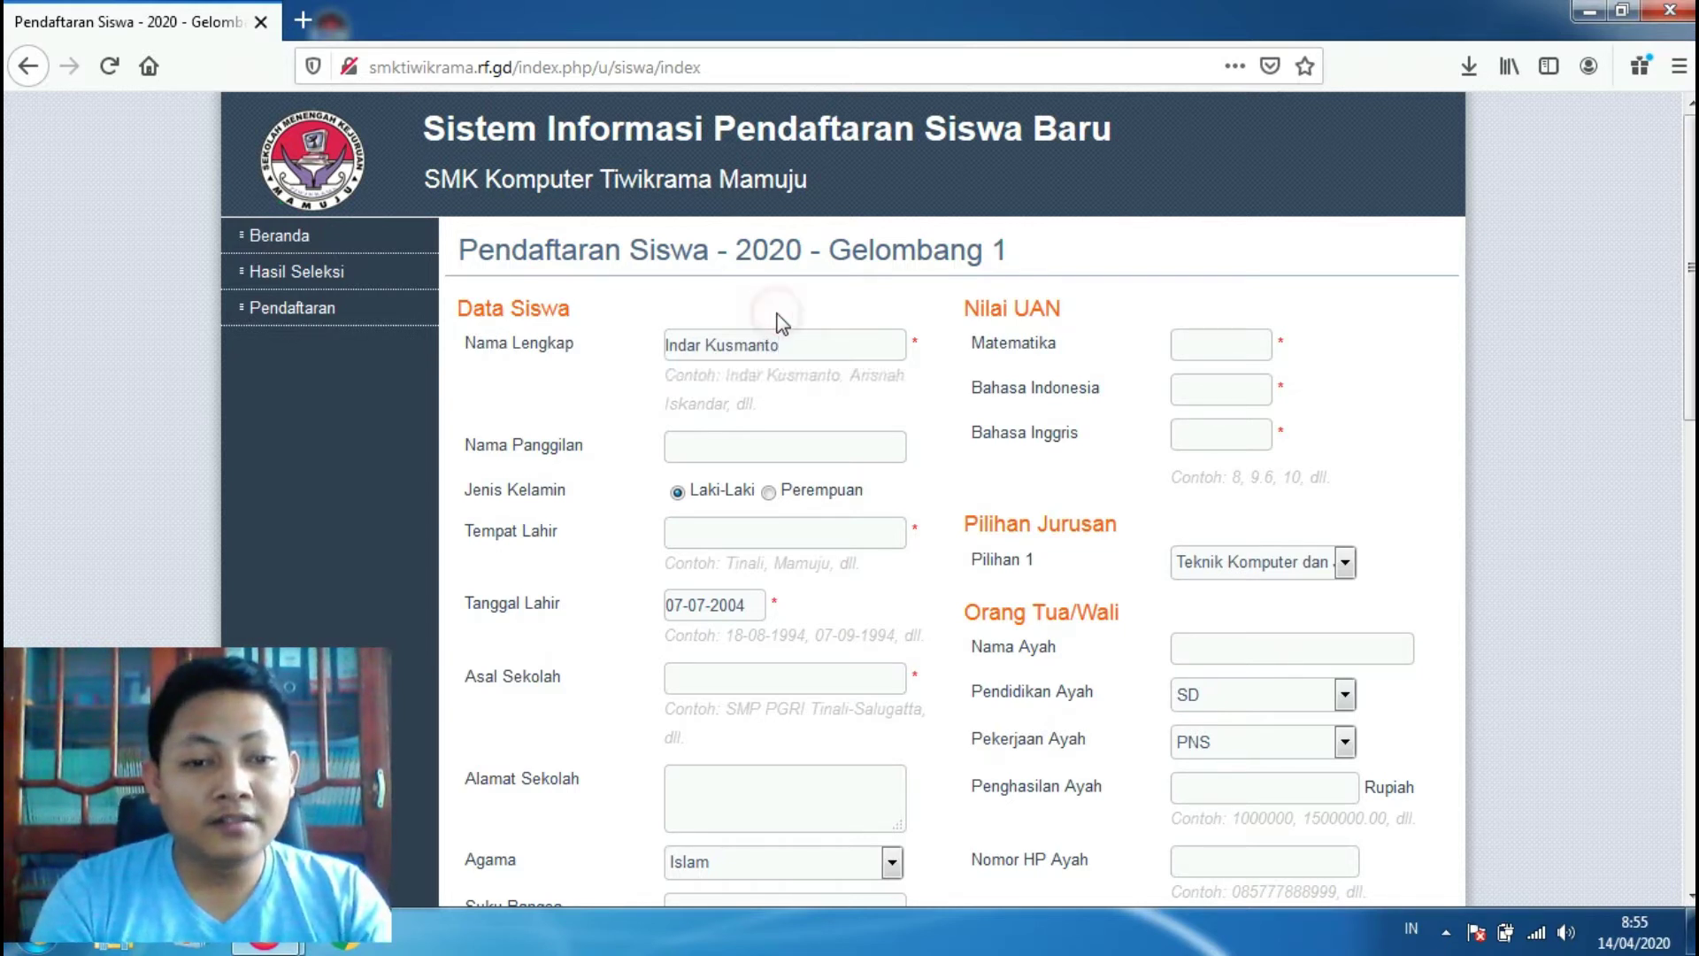
left_click(686, 450)
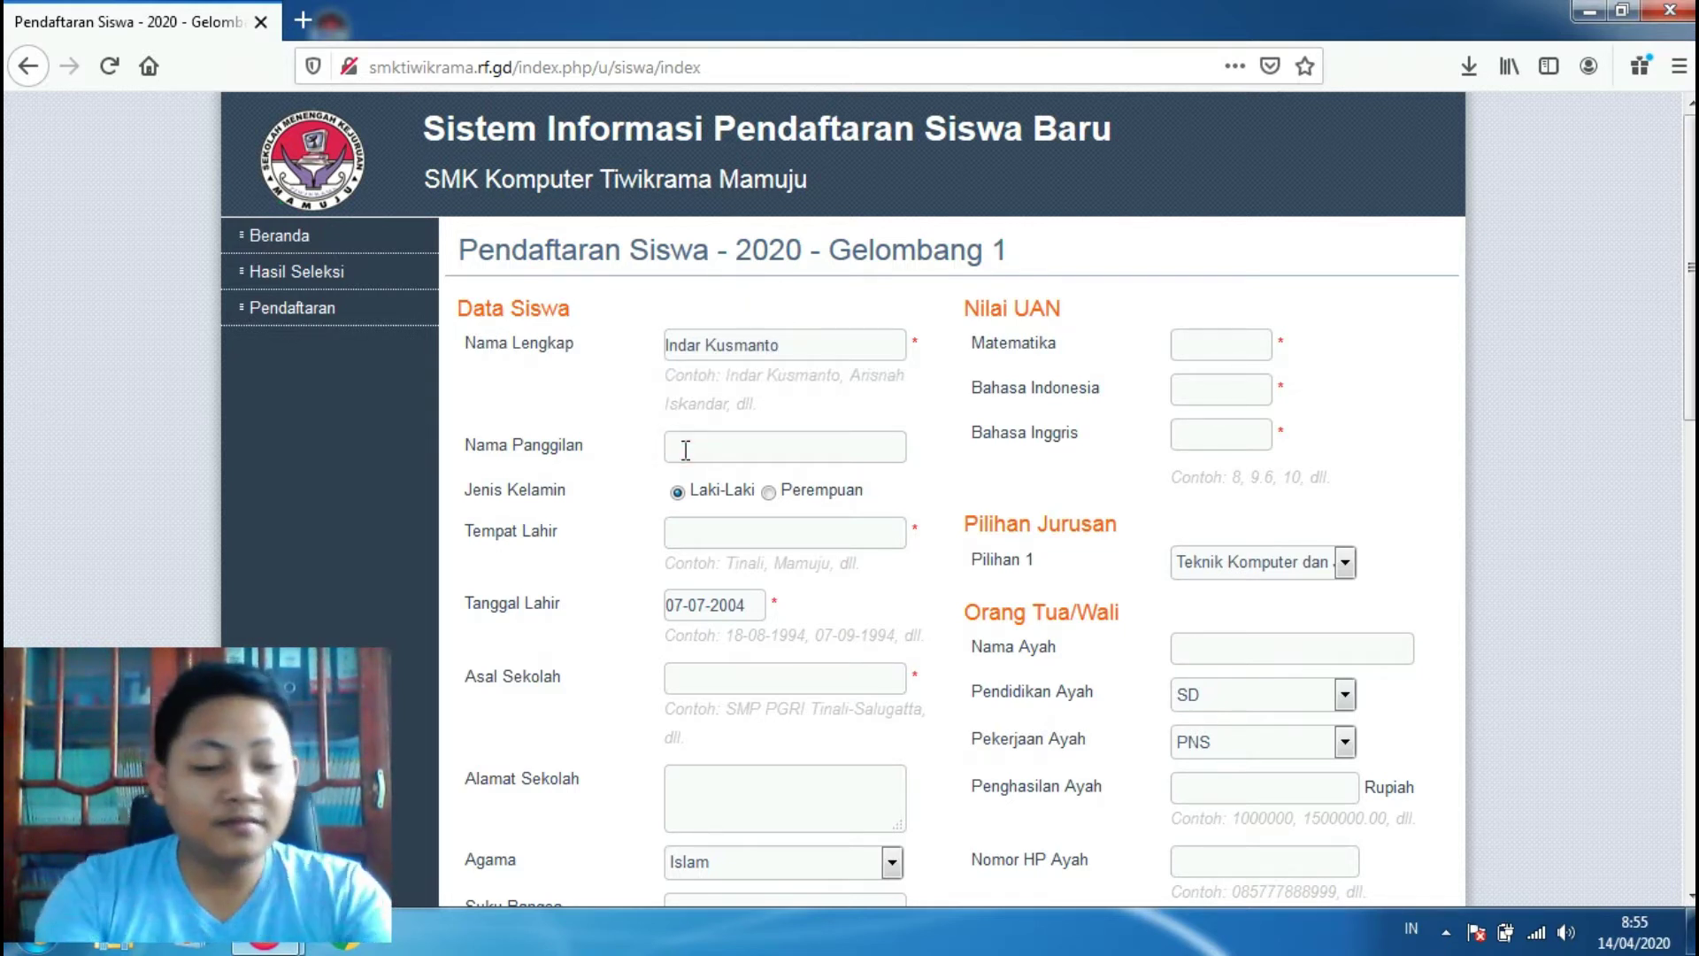
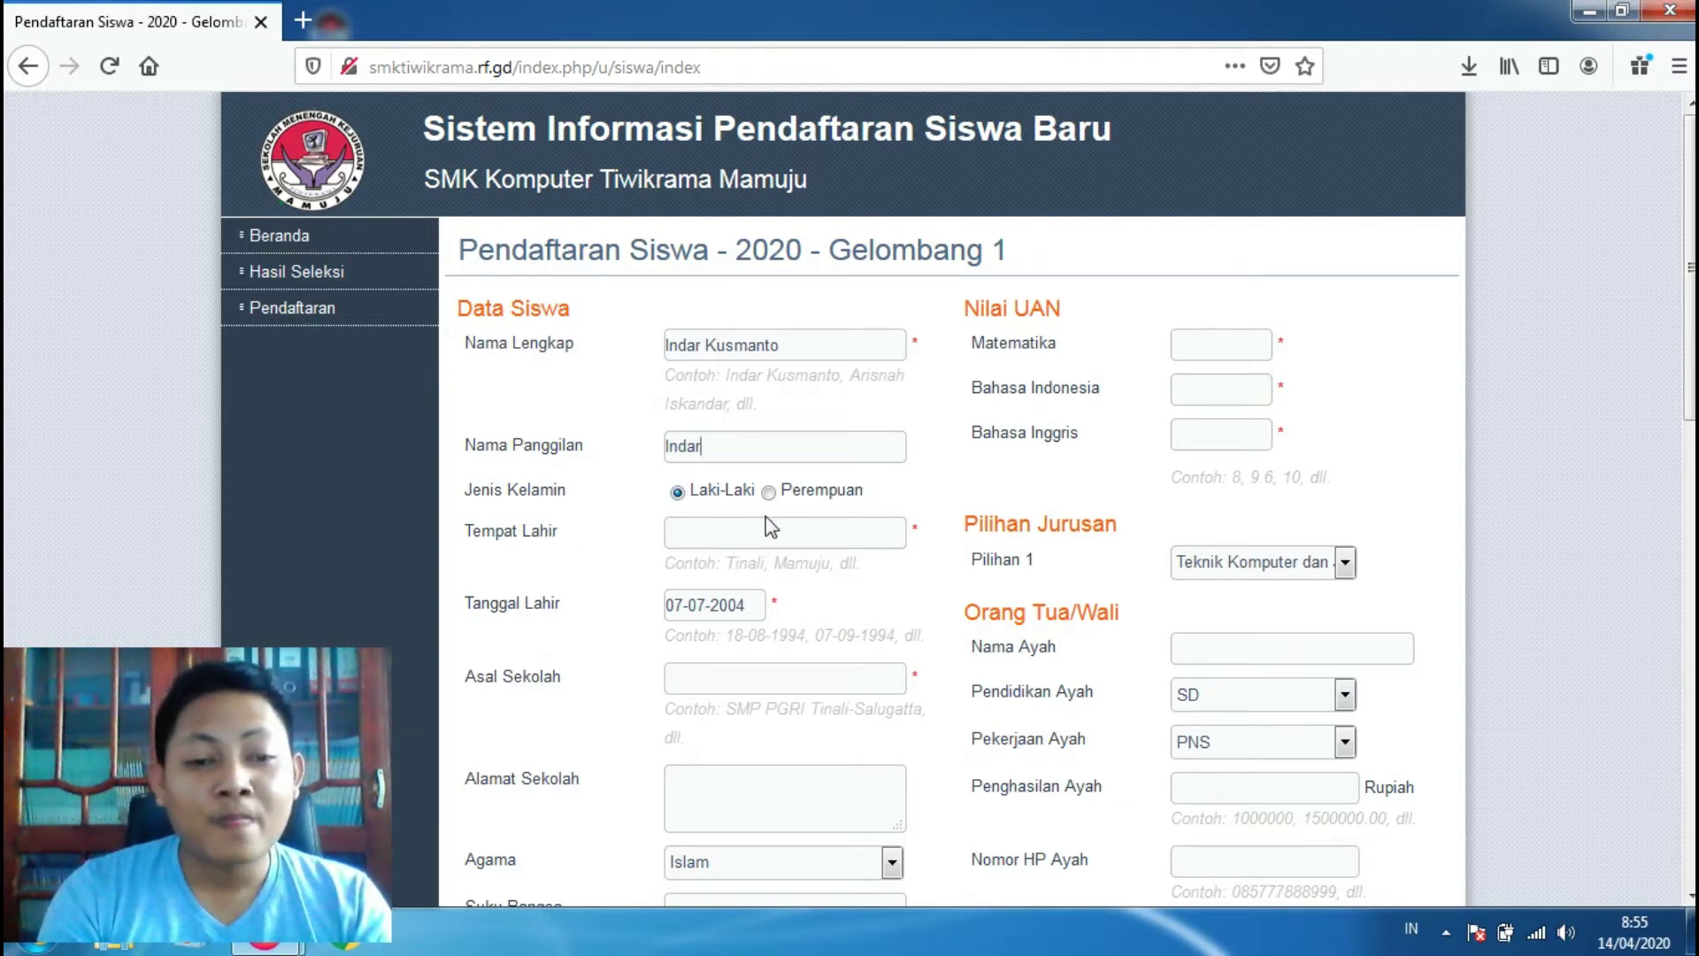
left_click(750, 541)
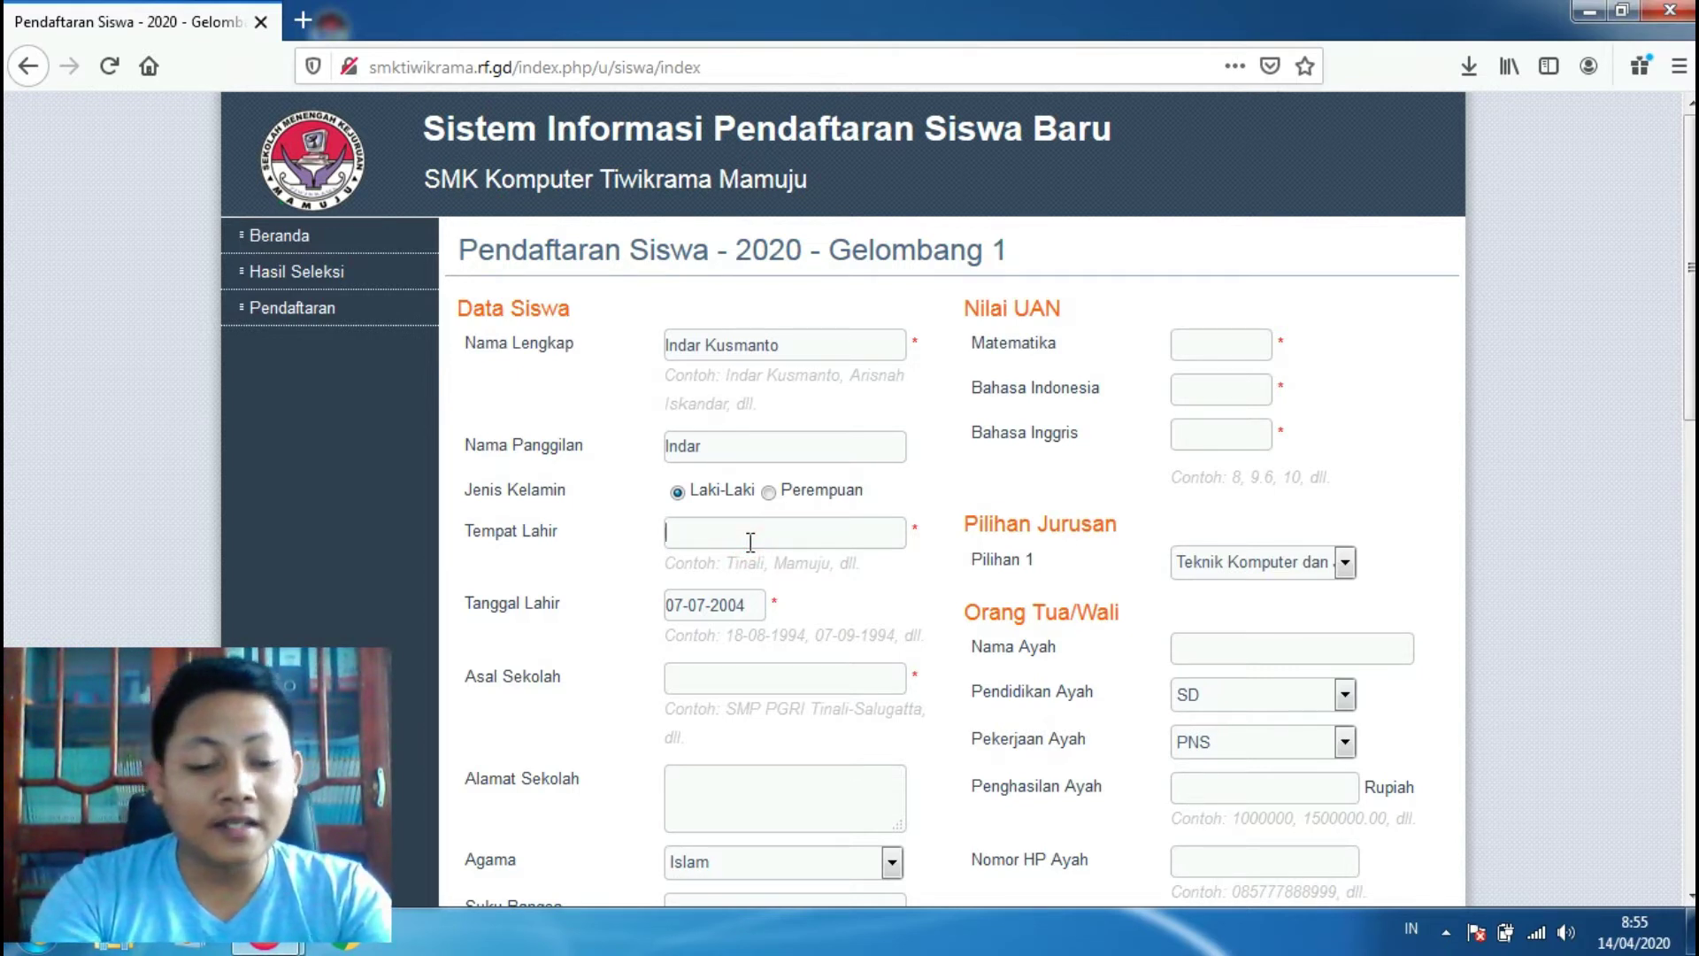
type("Tinali")
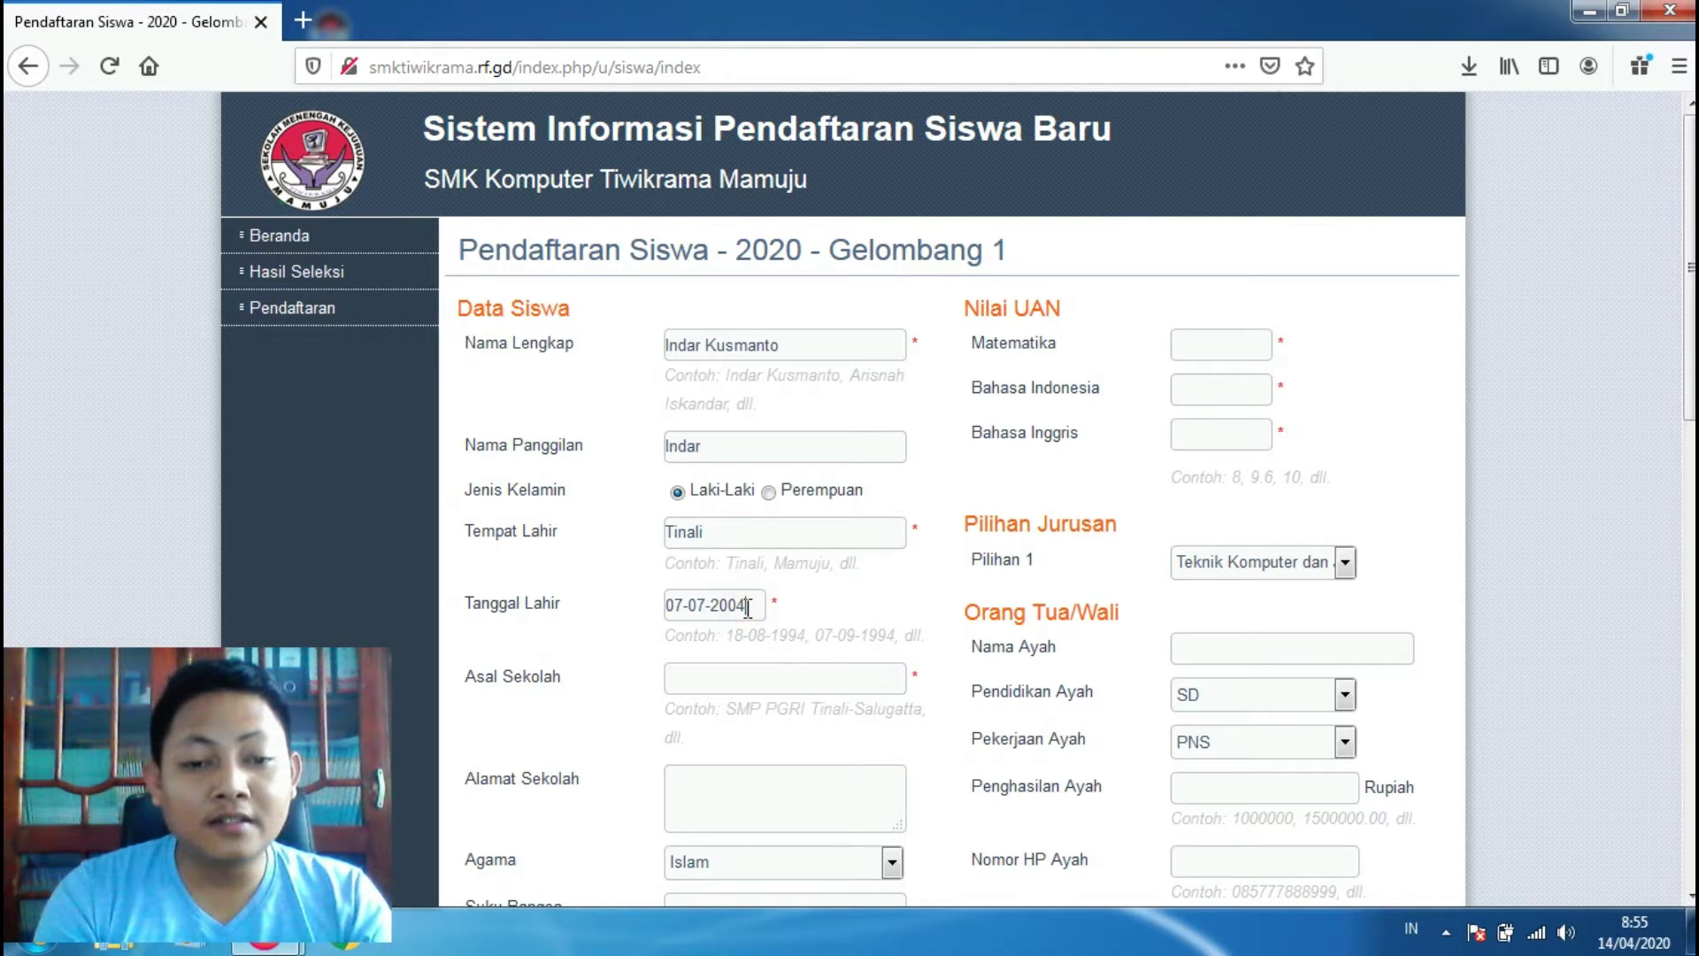
left_click_drag(747, 607, 653, 610)
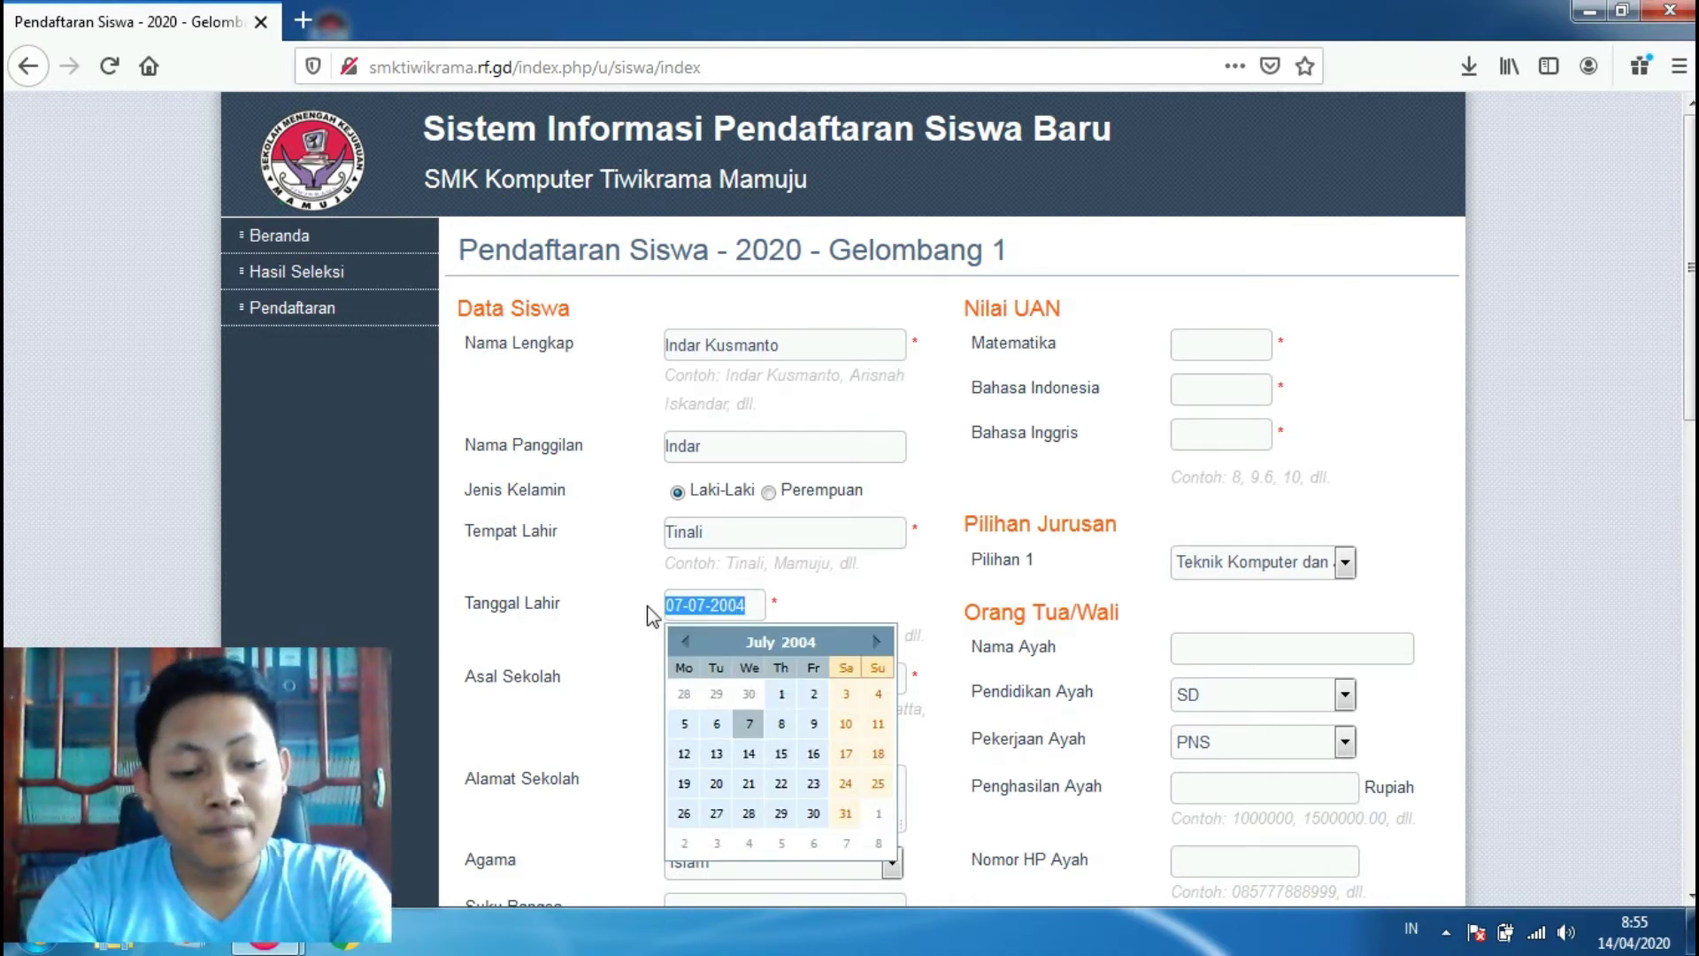
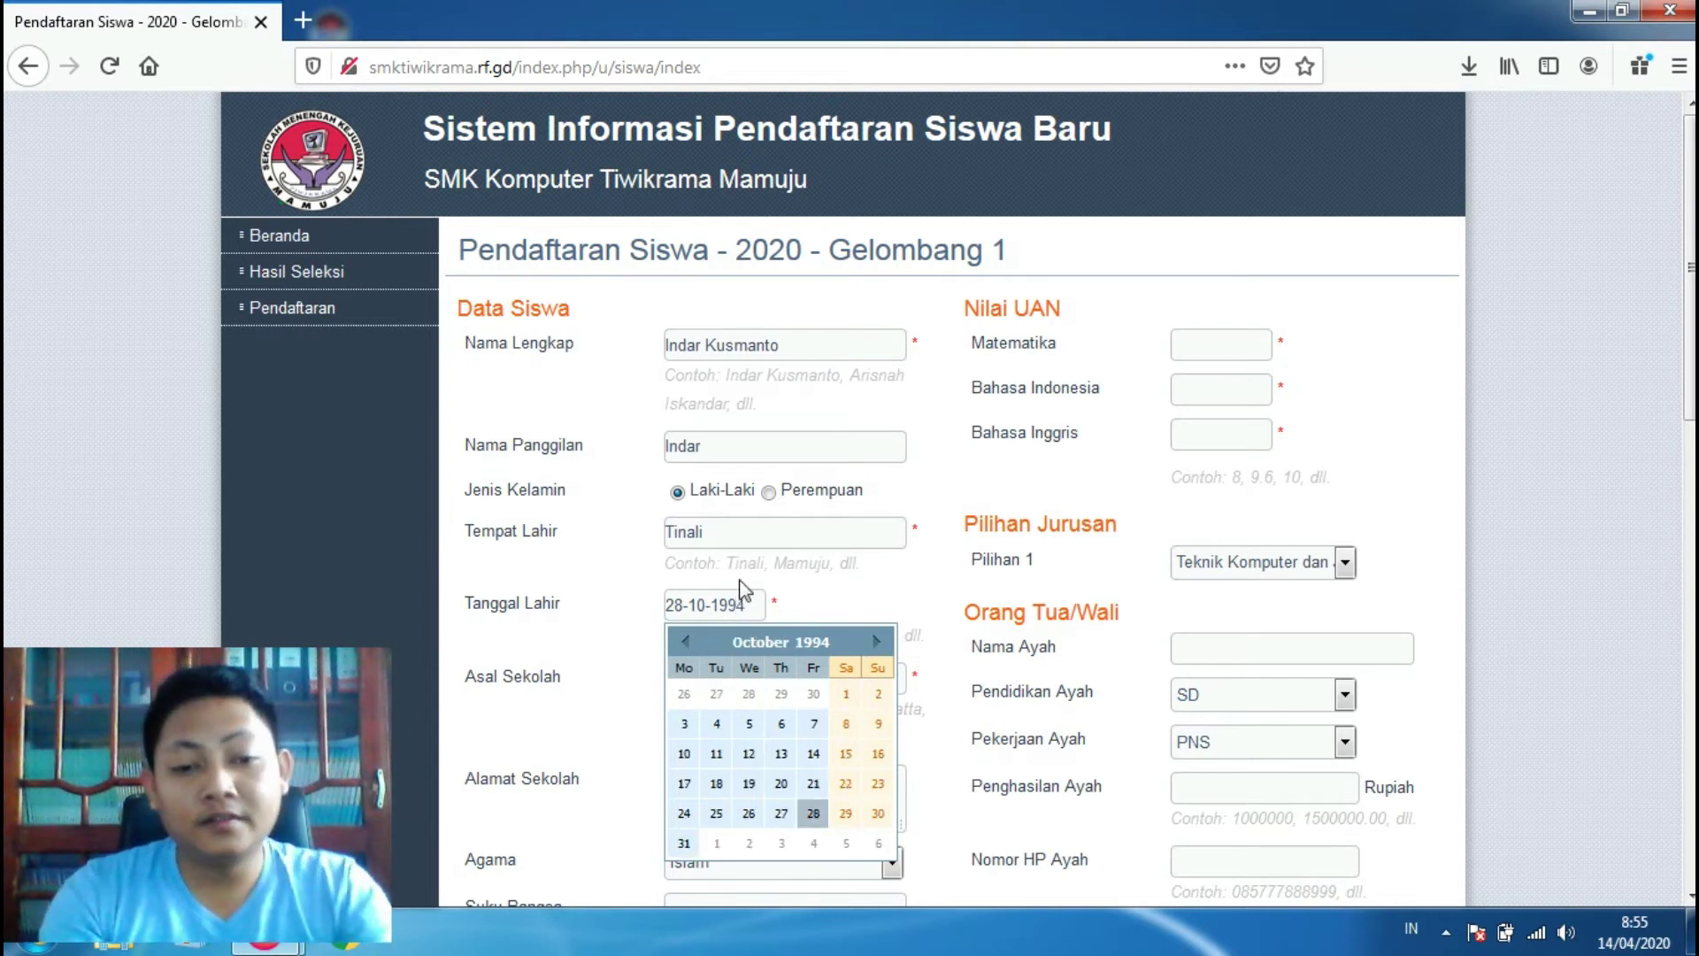
left_click(860, 609)
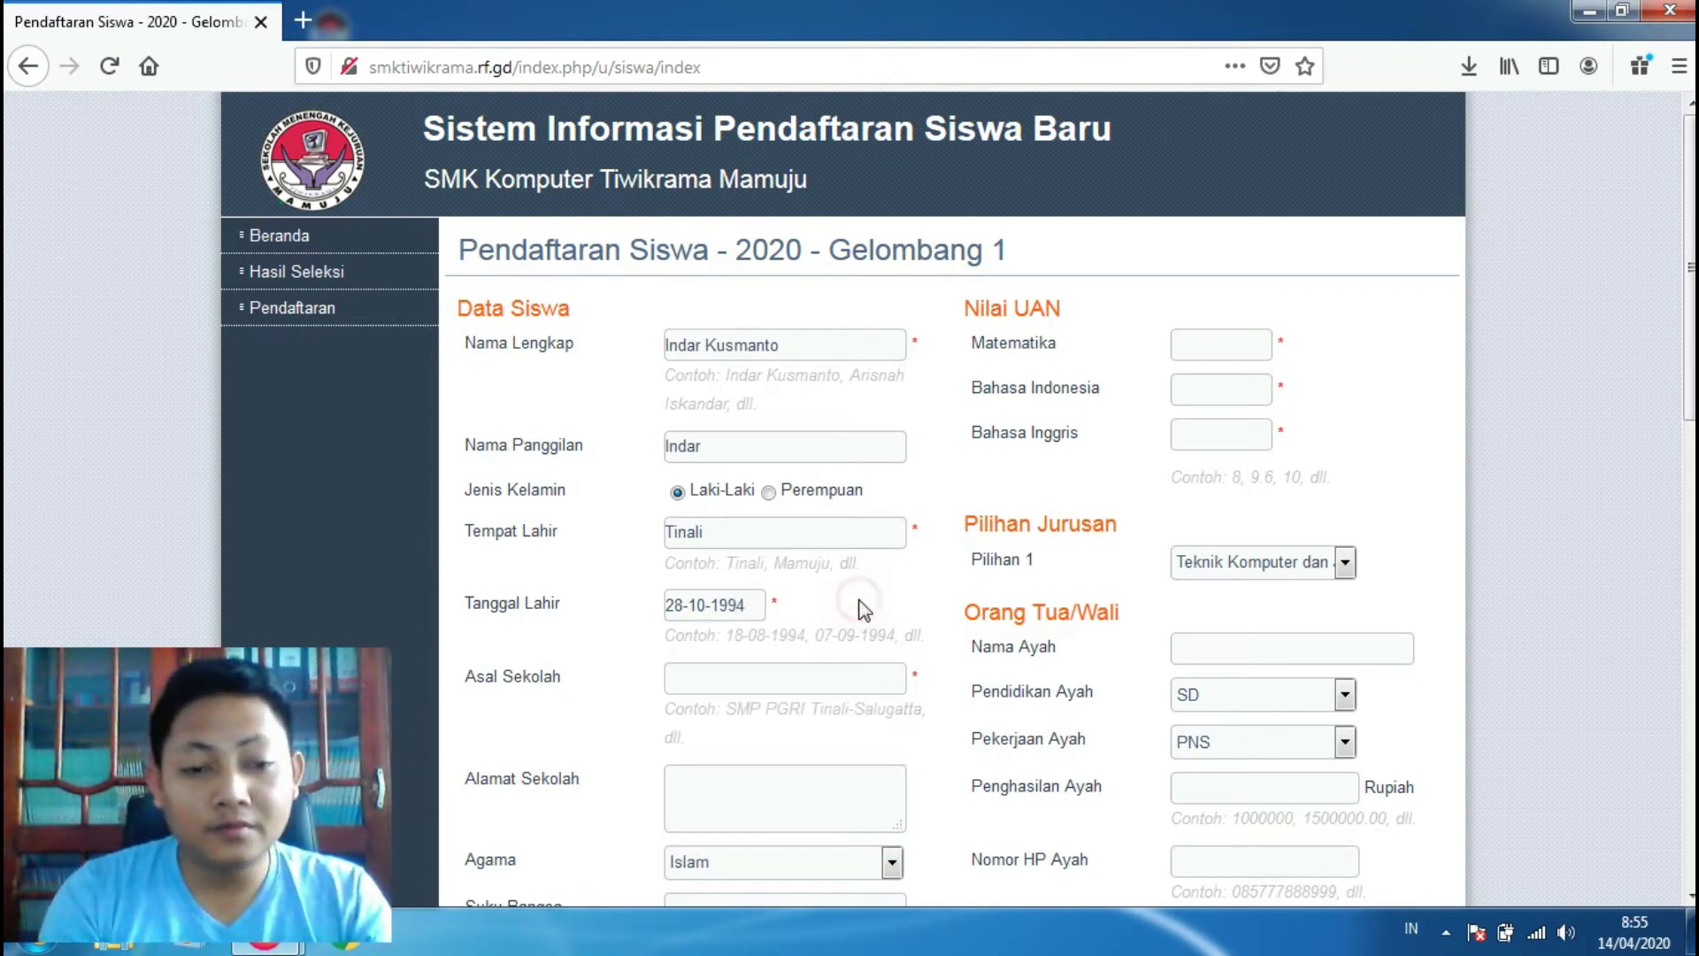
Step: Enter previous school SMP PGRI Tinali with school address Tinali
left_click(813, 677)
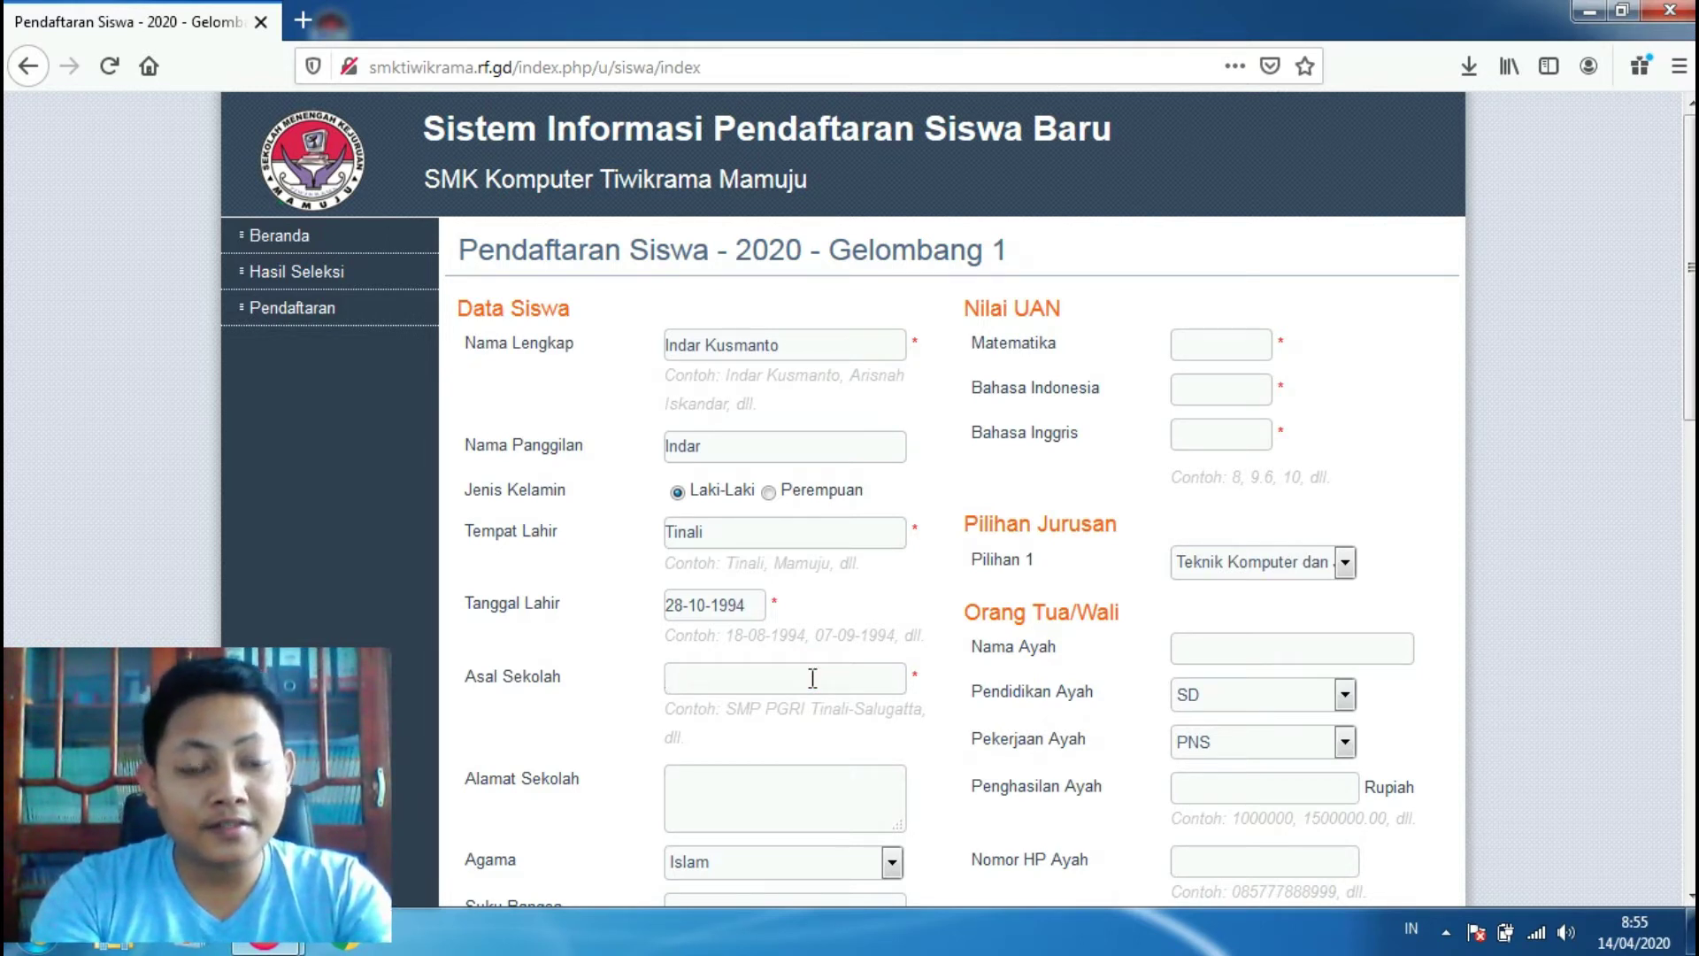
type("S")
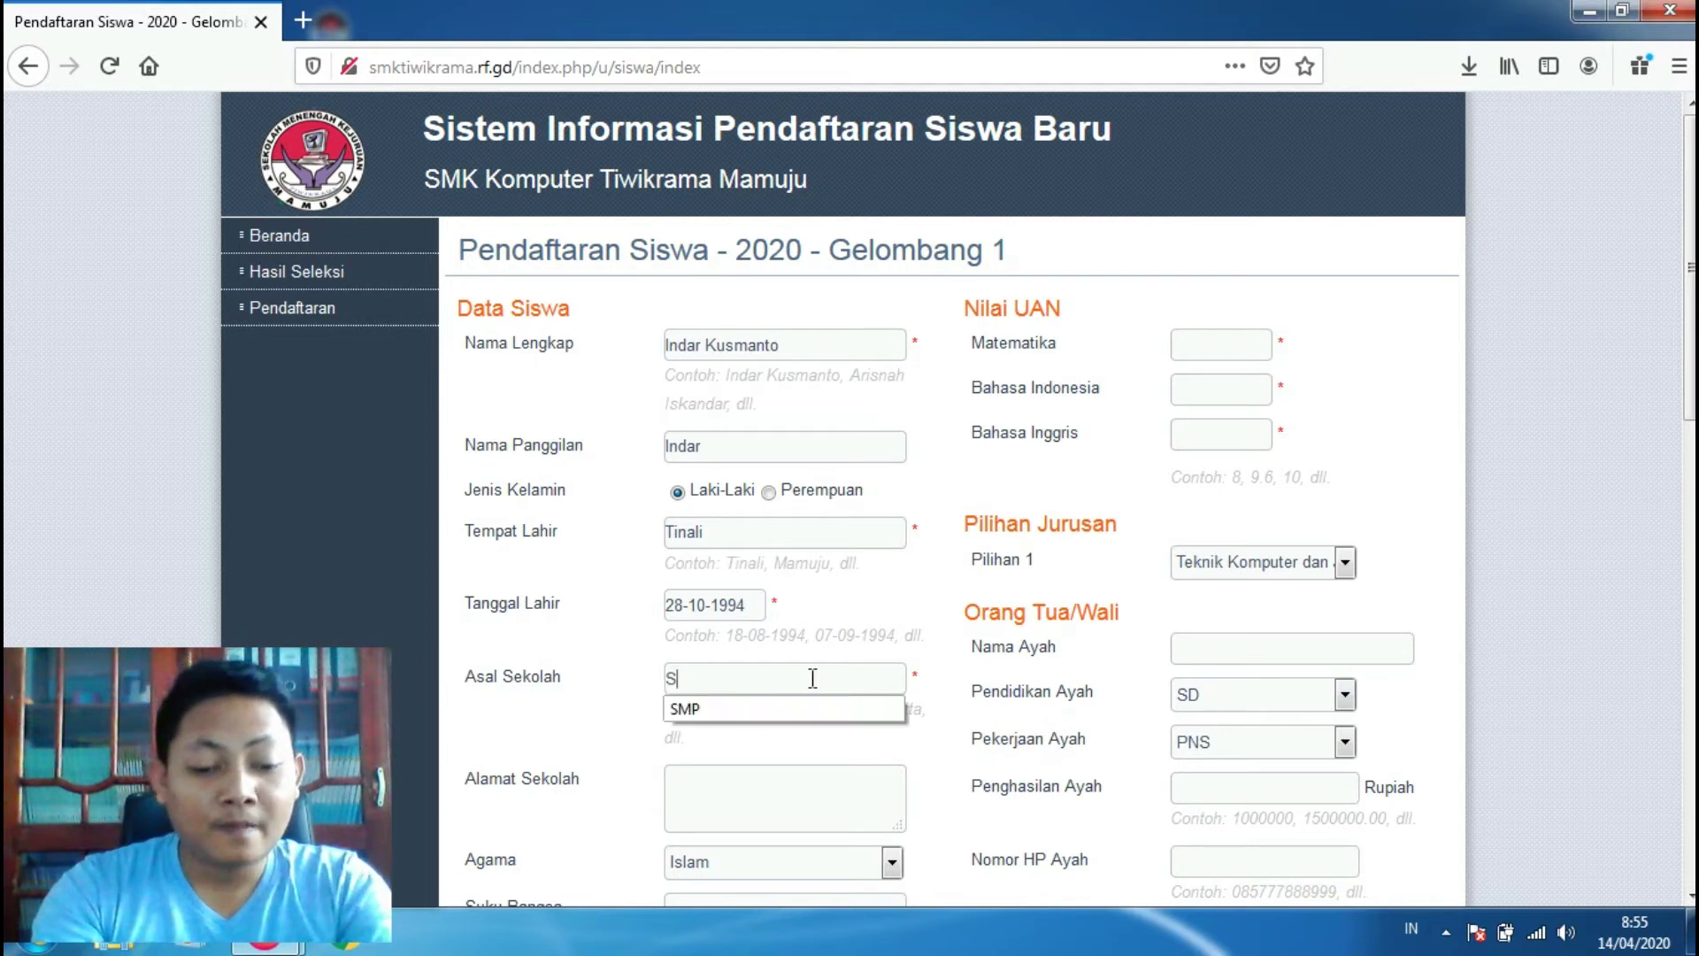
type("MP")
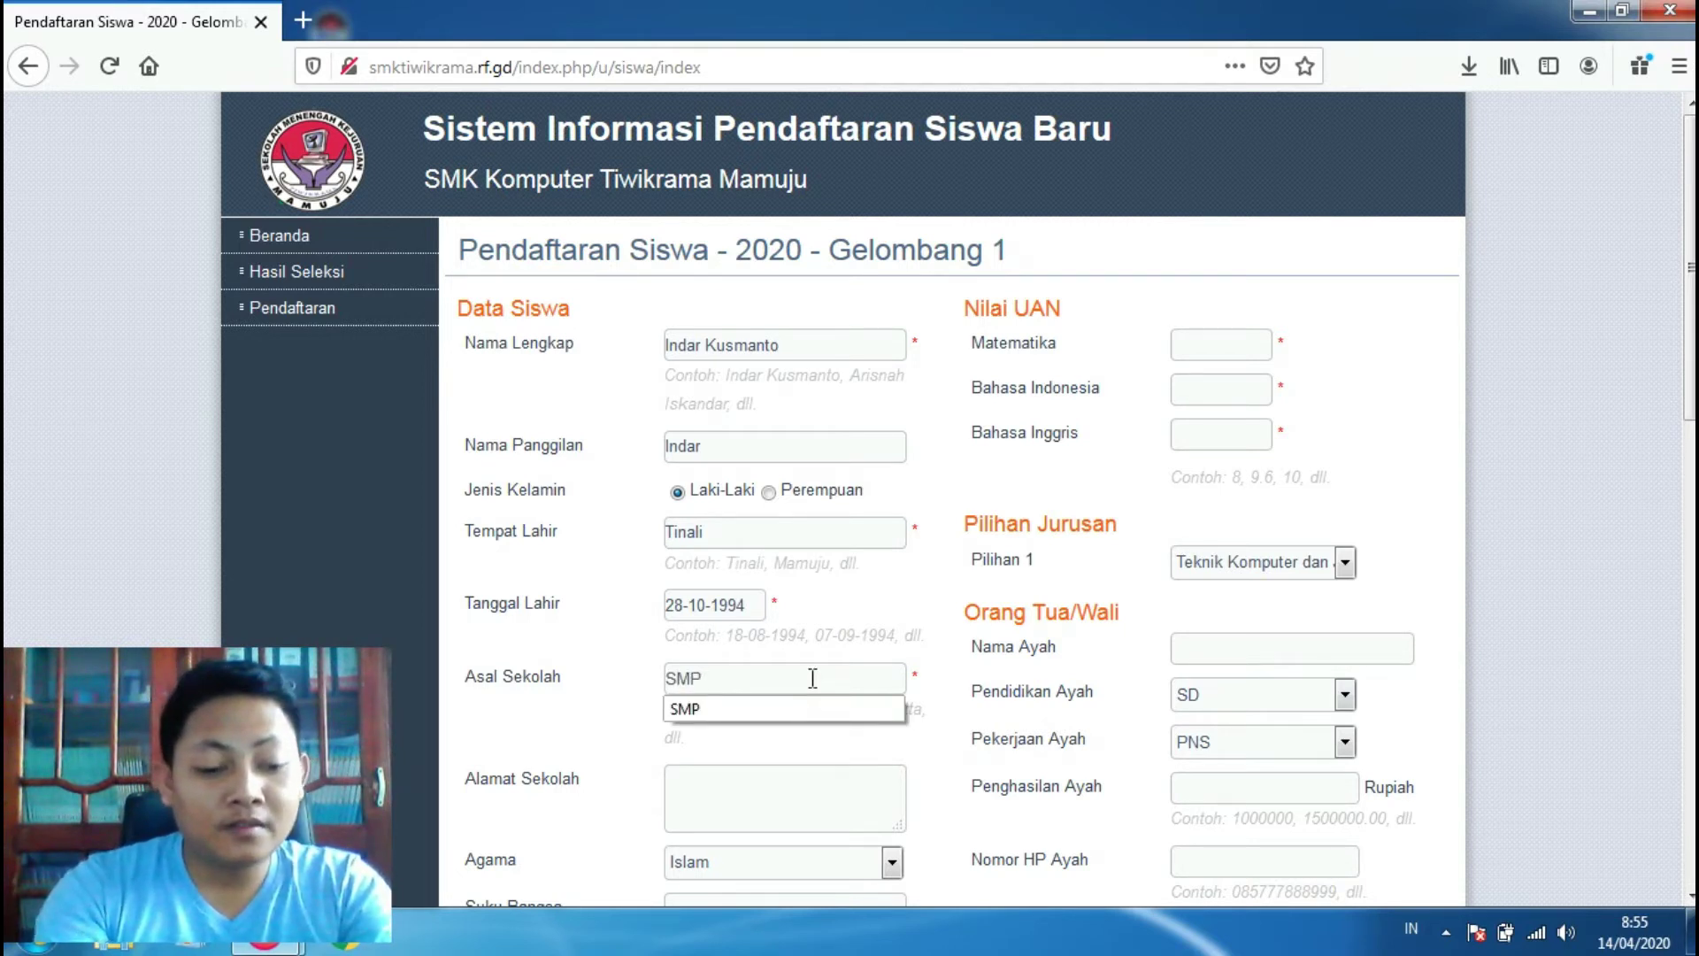
type(" PGRI")
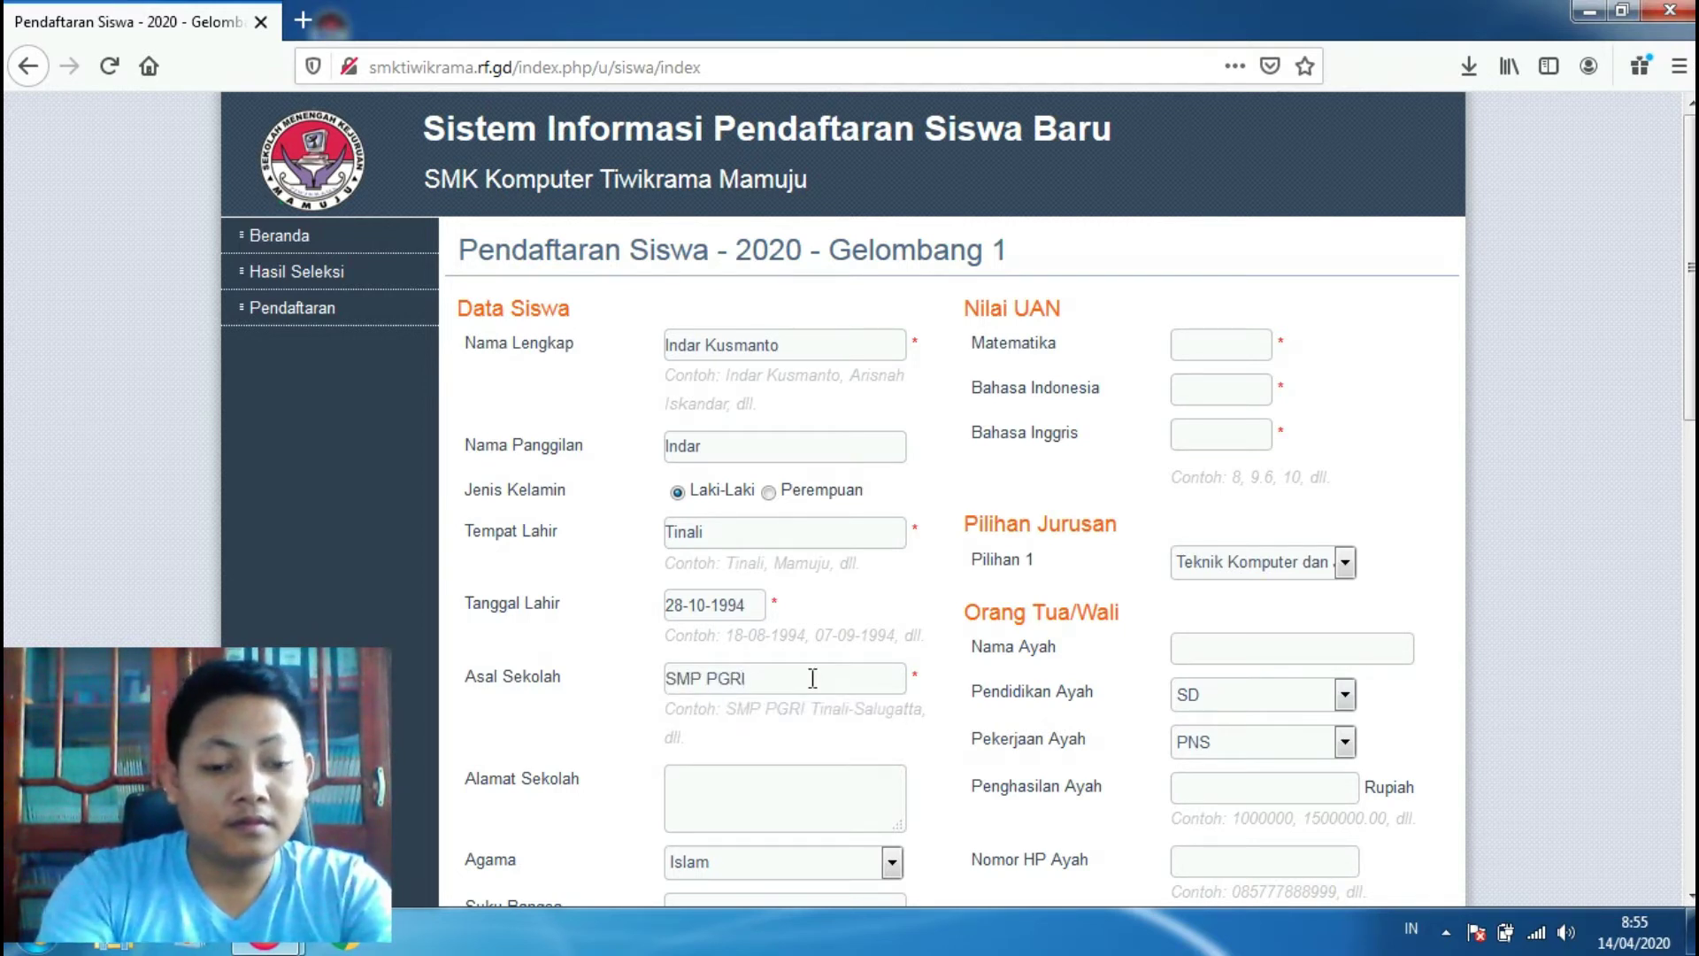
type(" Ti")
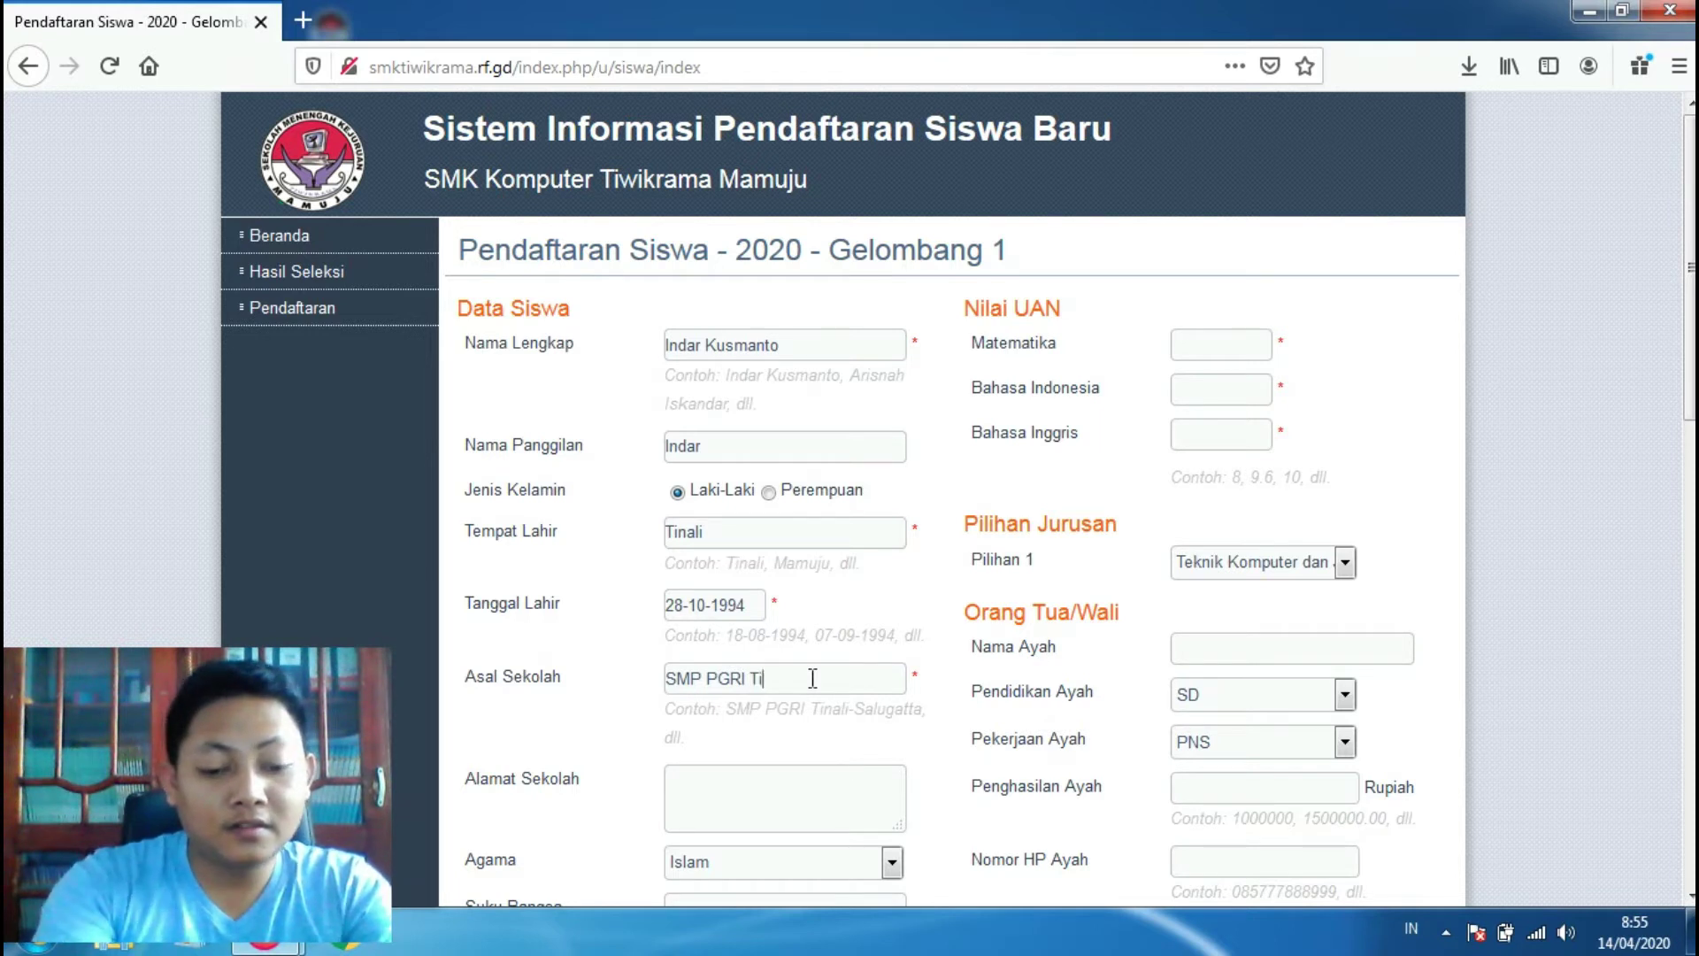
type("nali")
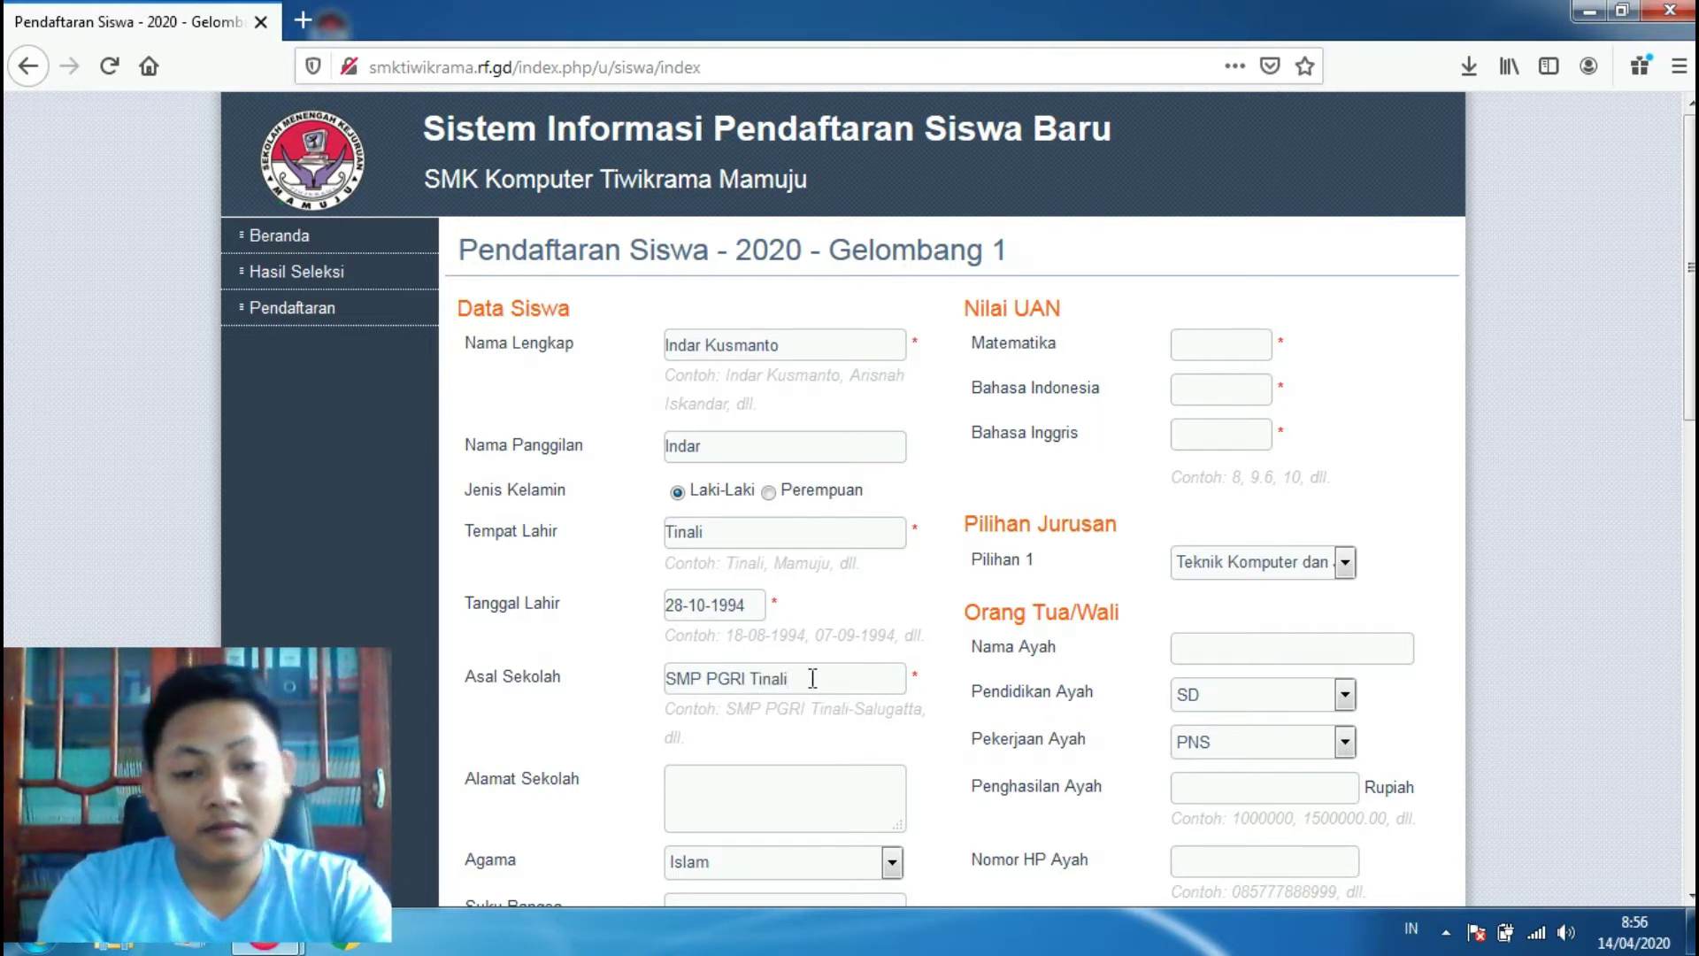
left_click(801, 779)
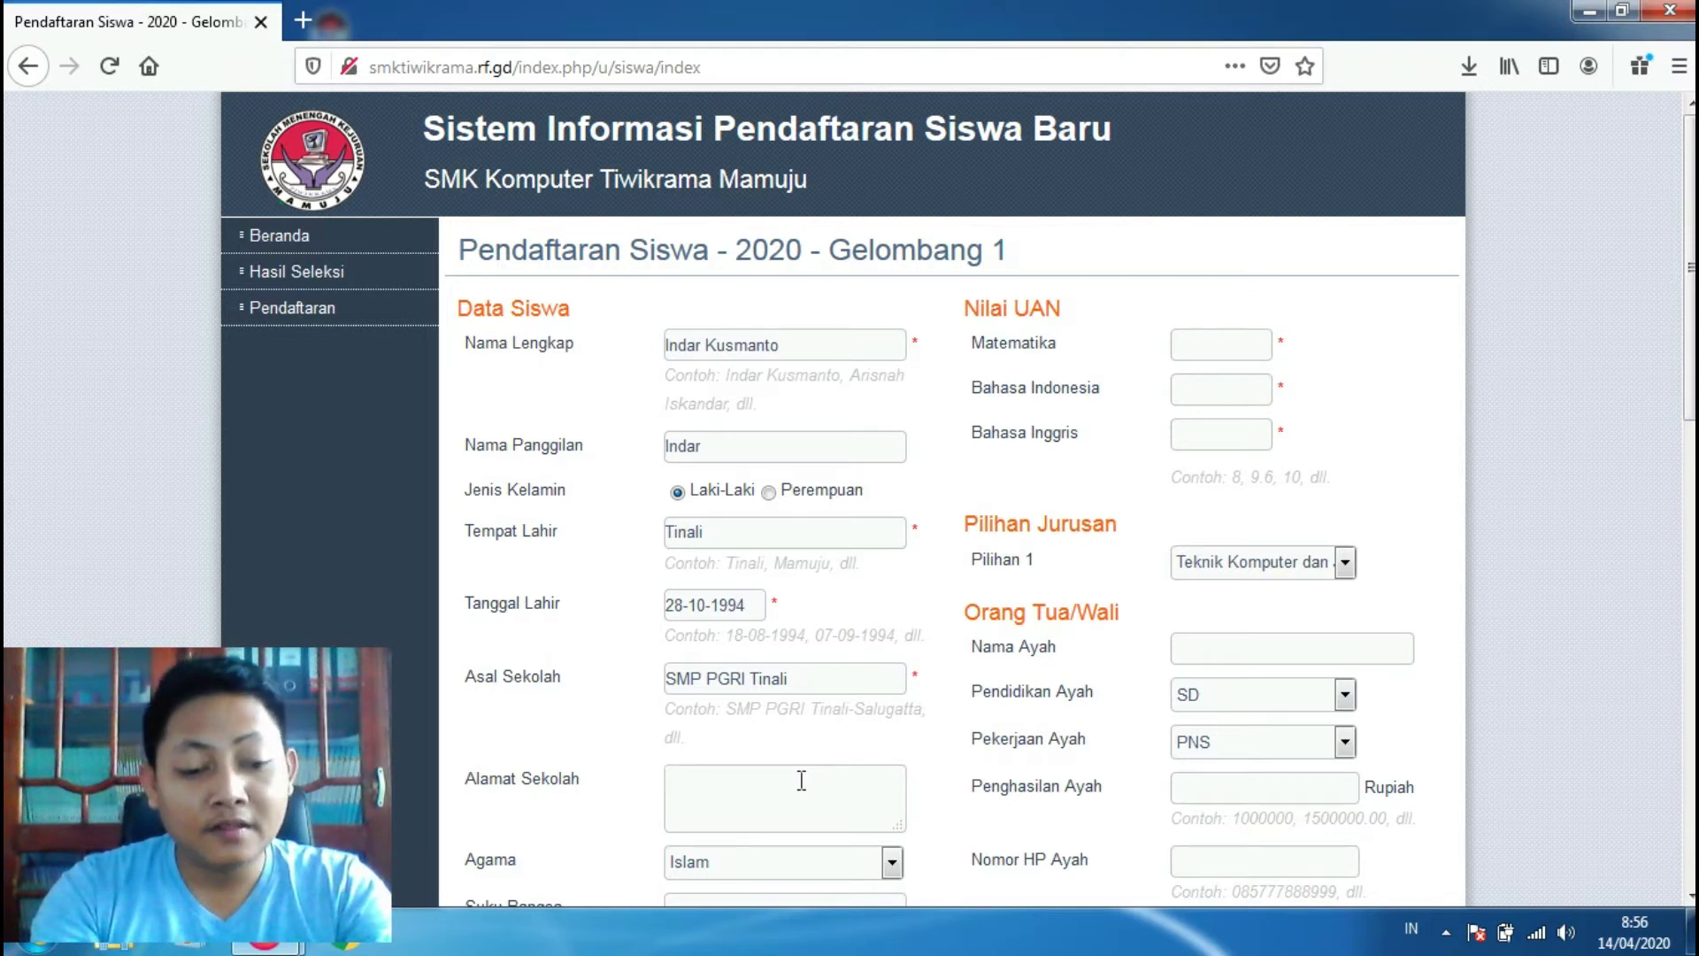
type("Tinali")
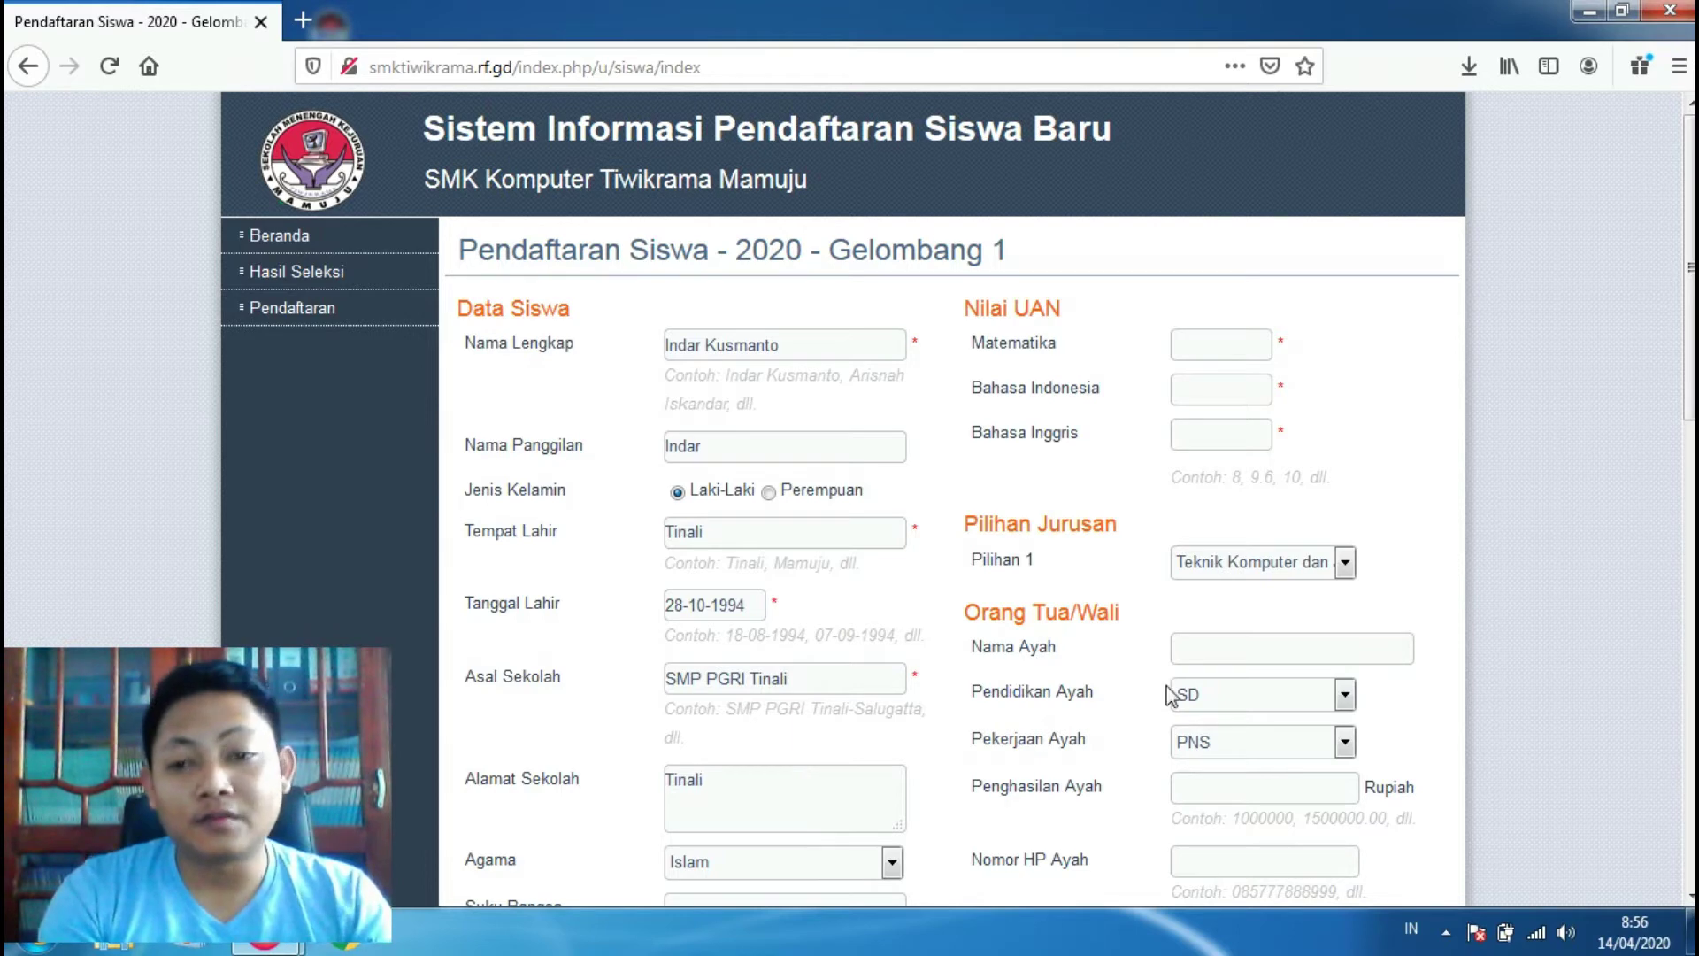
scroll(841, 495, "down", 1)
scroll(959, 498, "down", 4)
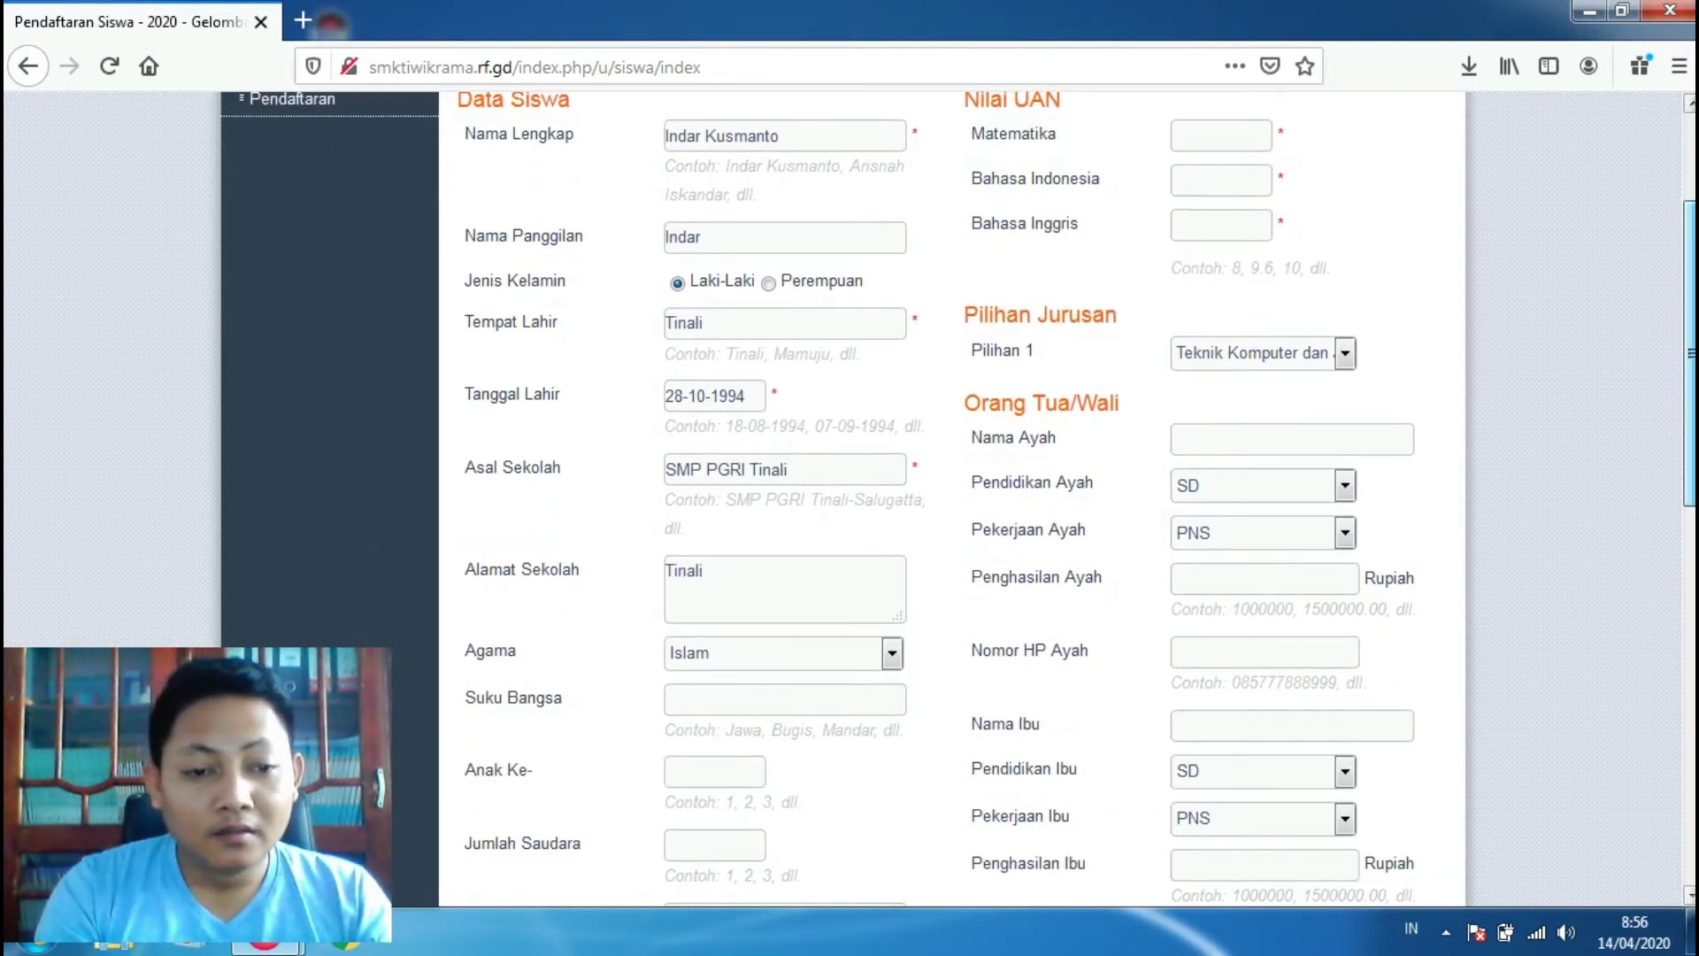
scroll(1170, 391, "down", 1)
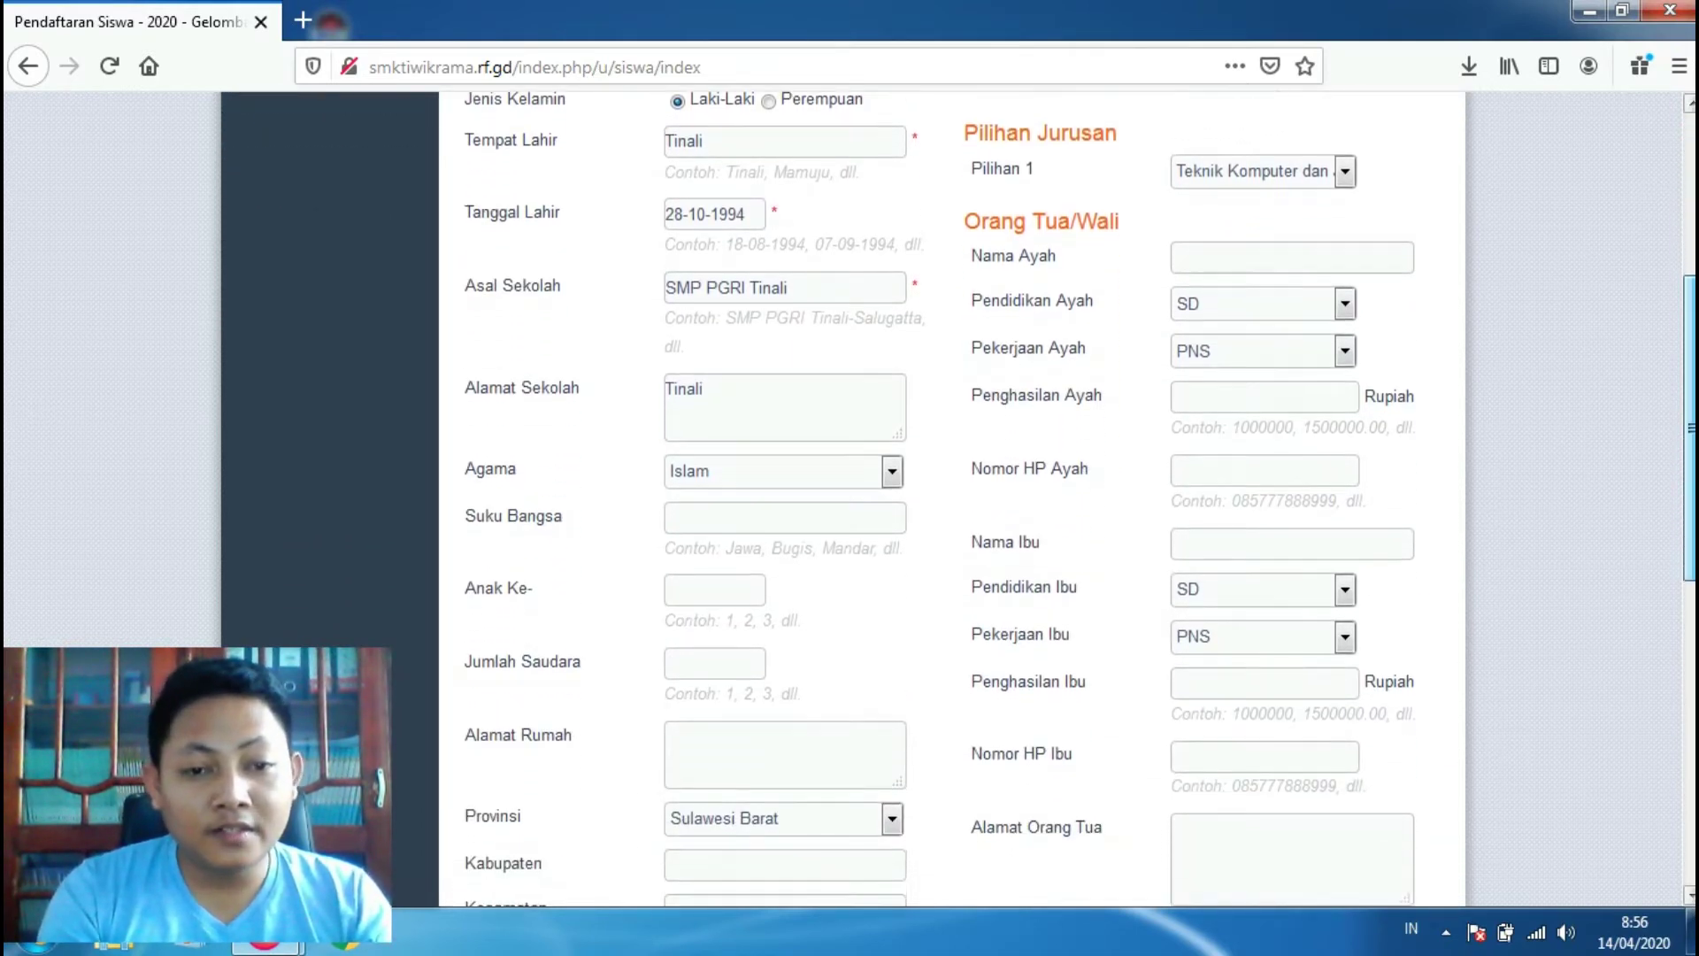
Step: Keep Islam selected as the religion in the Agama dropdown
left_click(747, 470)
left_click(752, 466)
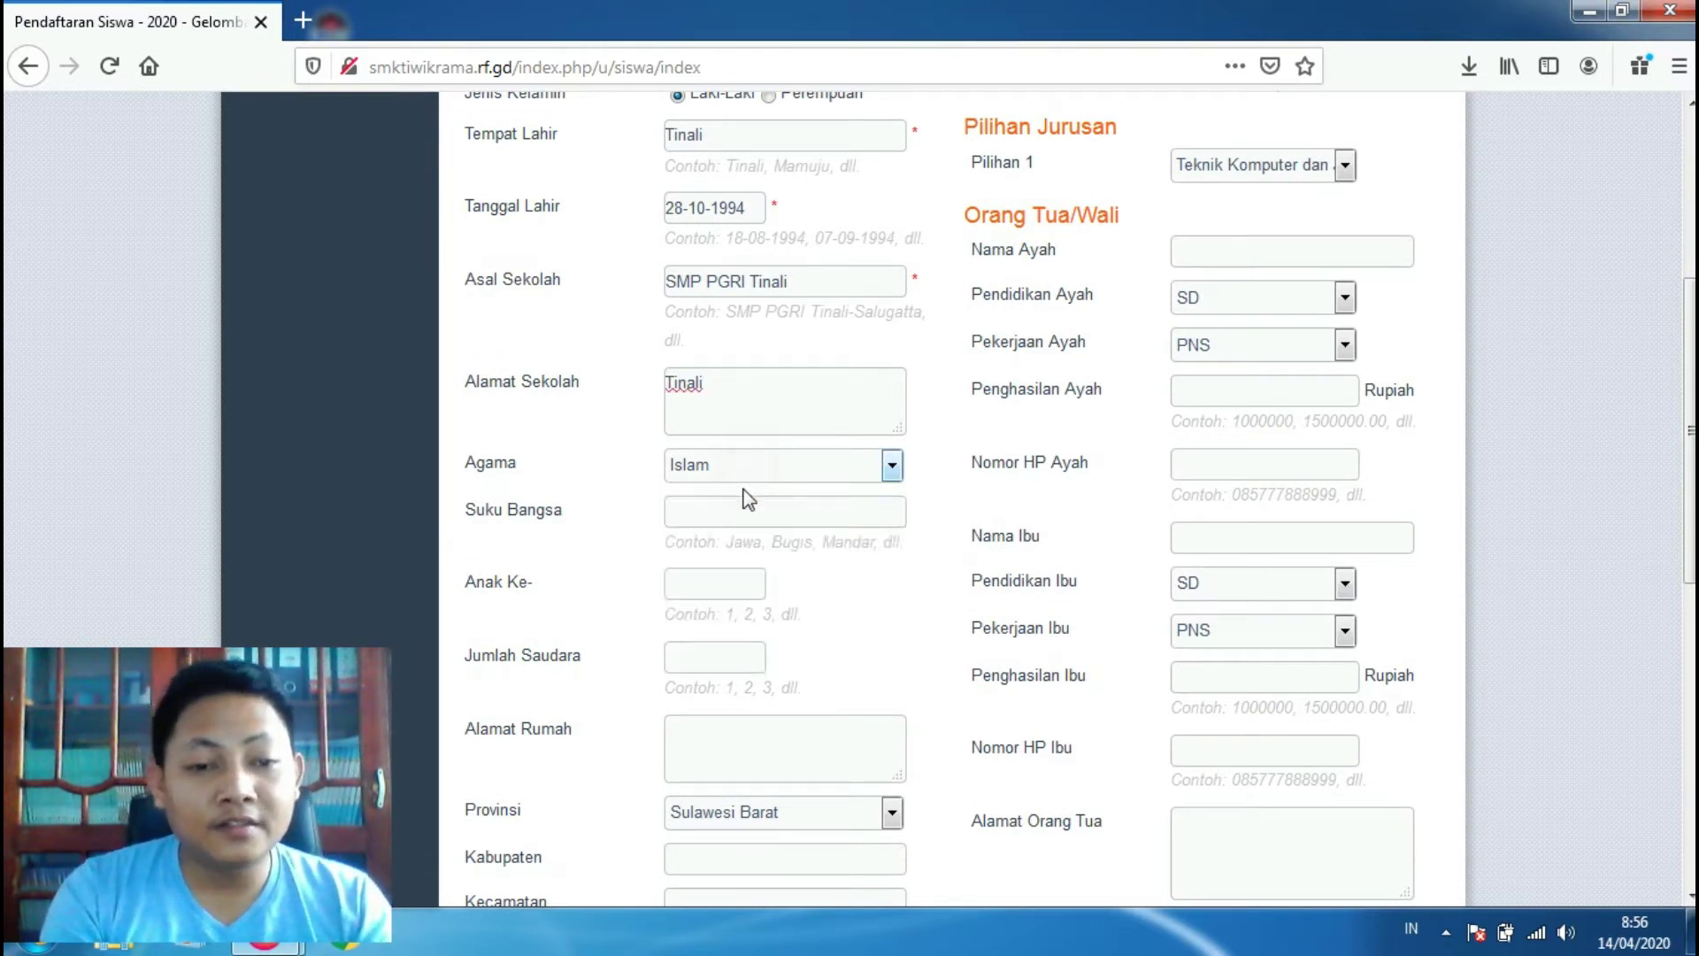
left_click(769, 472)
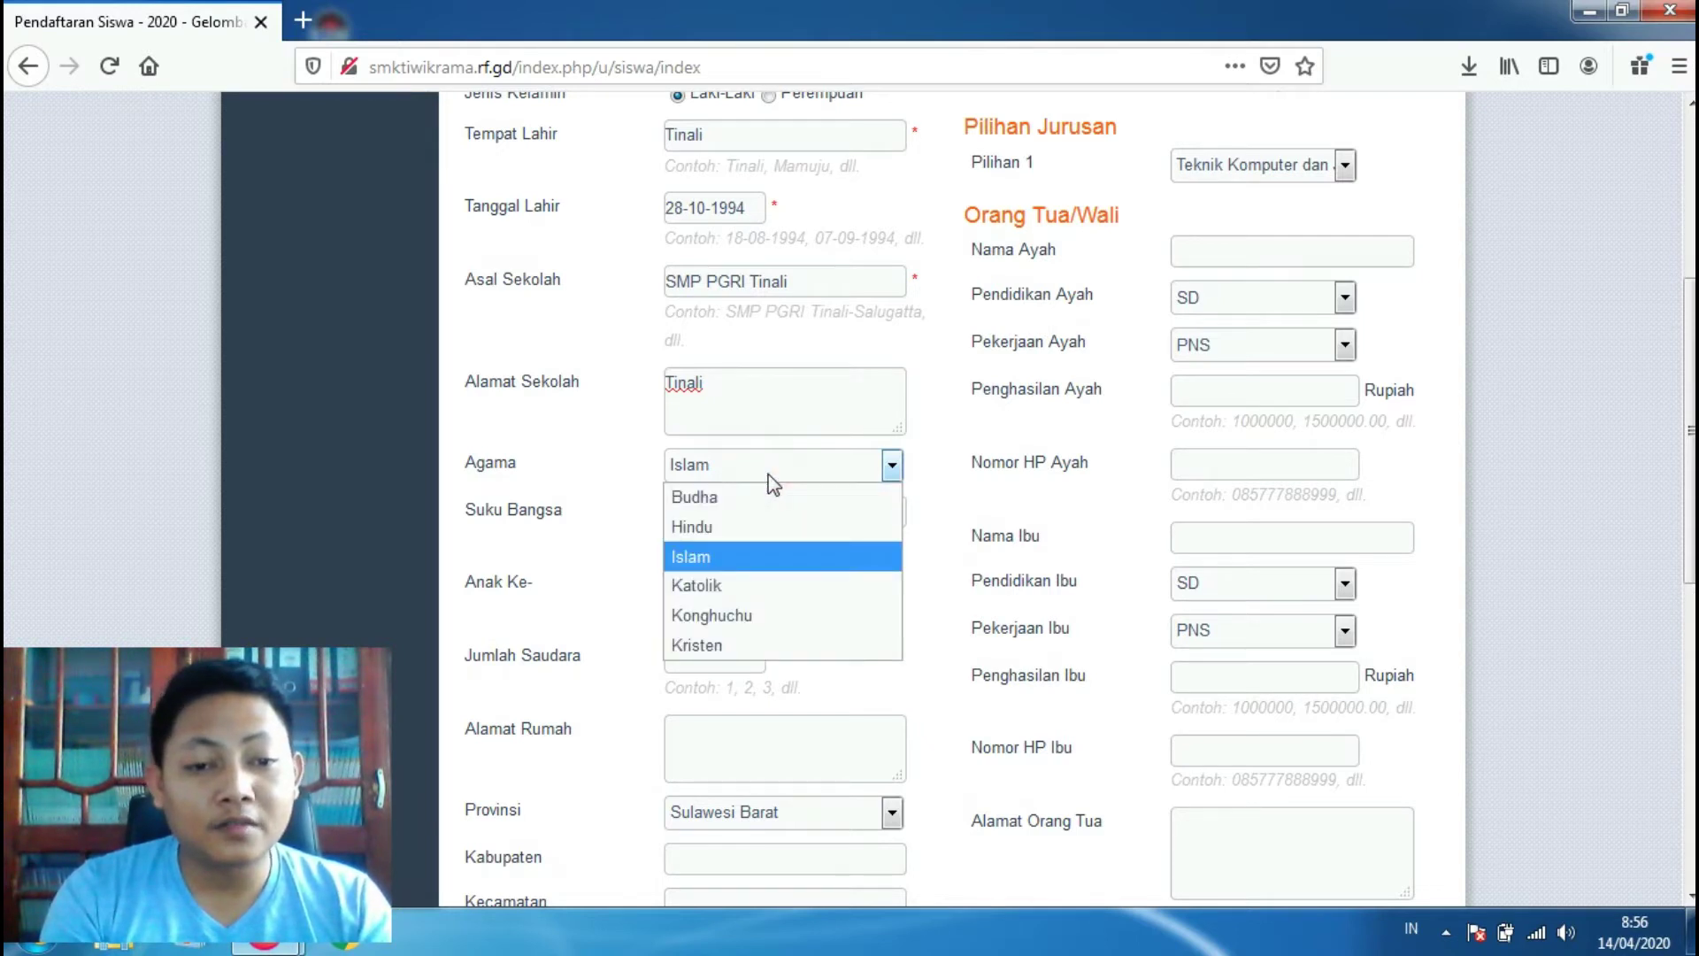
left_click(721, 563)
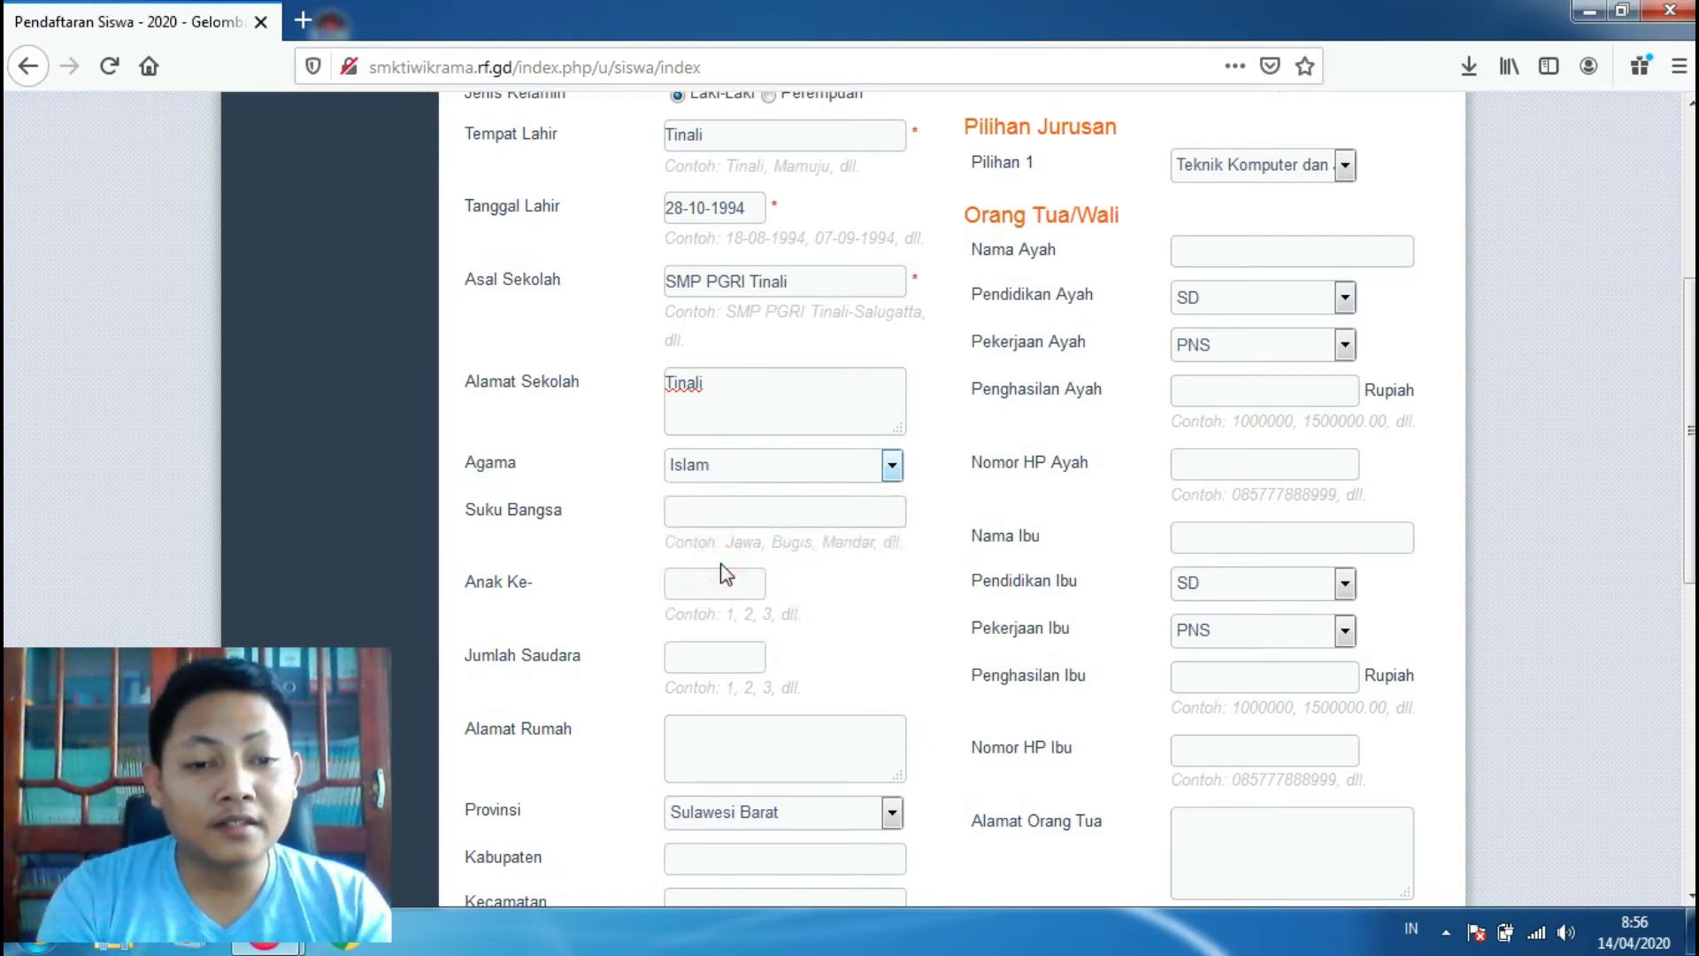
Step: Enter ethnicity Jawa, child order 3 and number of siblings 3
left_click(733, 512)
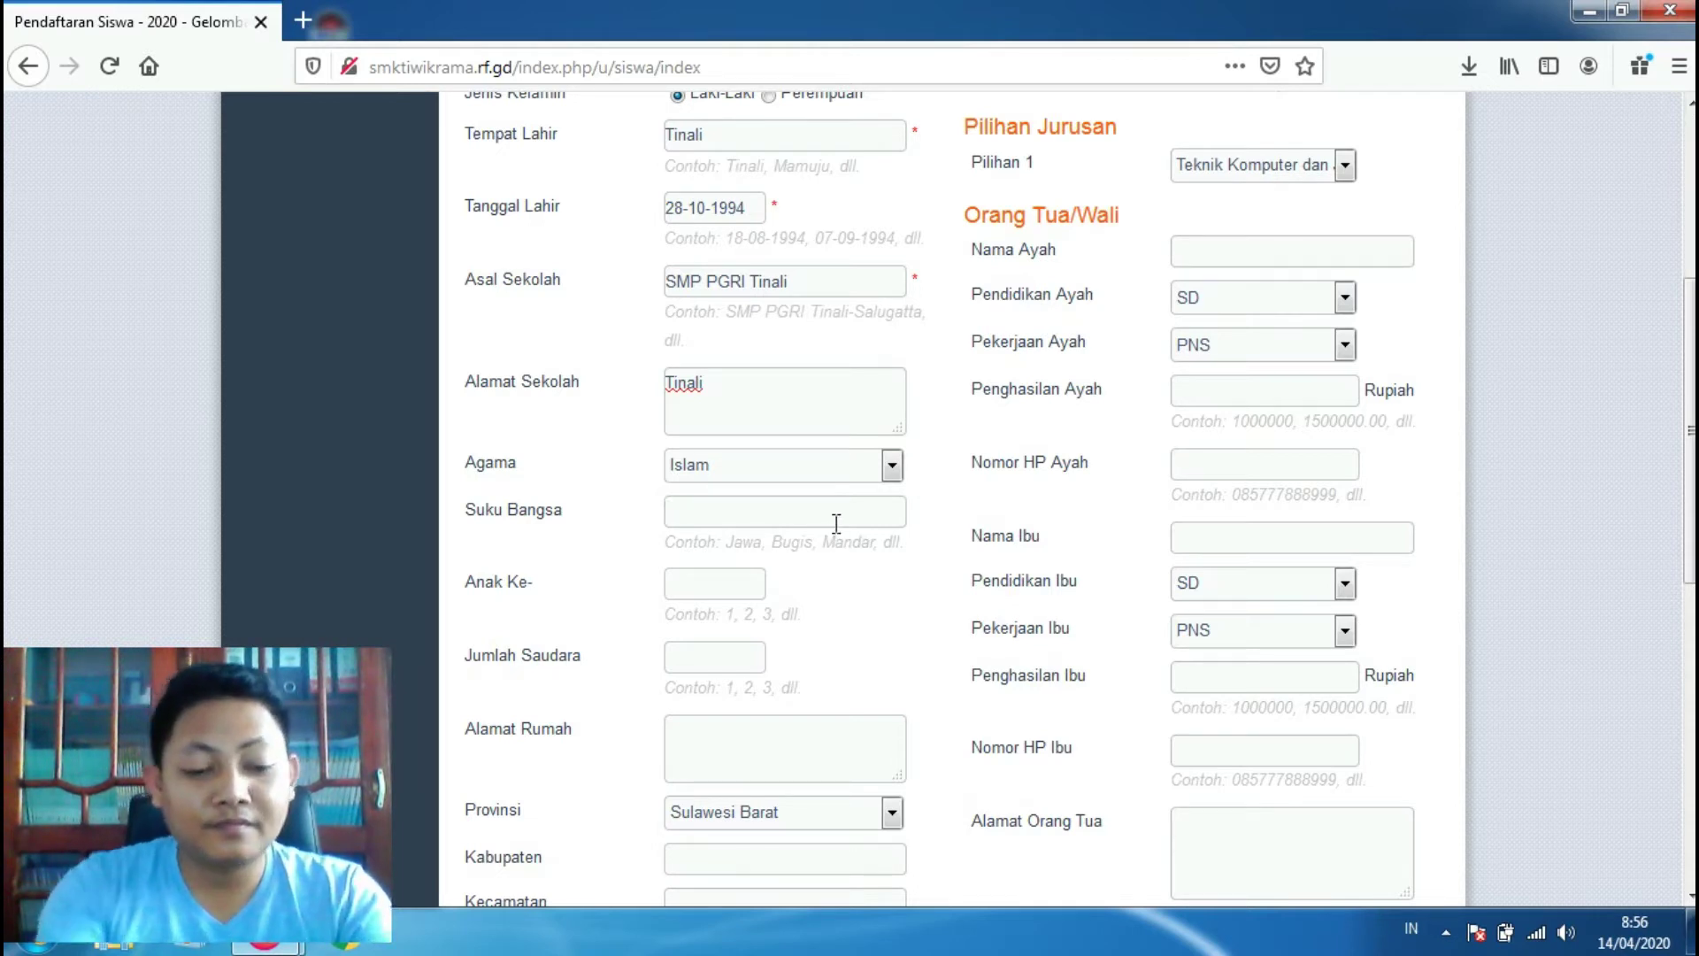
type("Jawa")
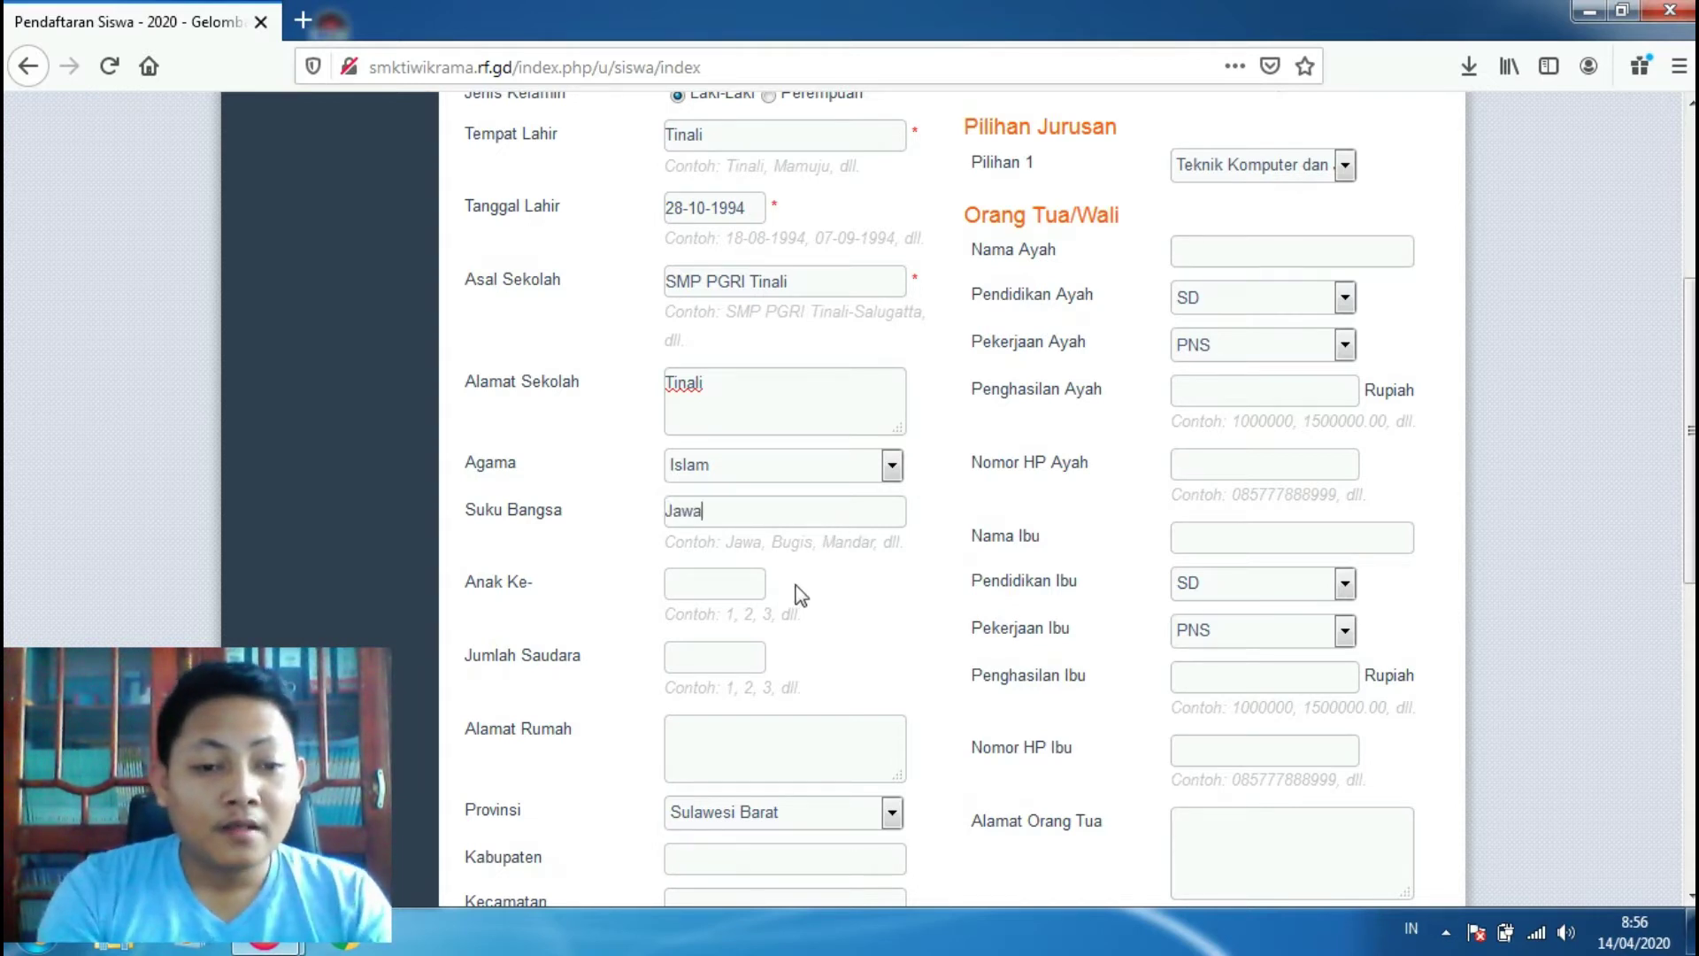
left_click(745, 587)
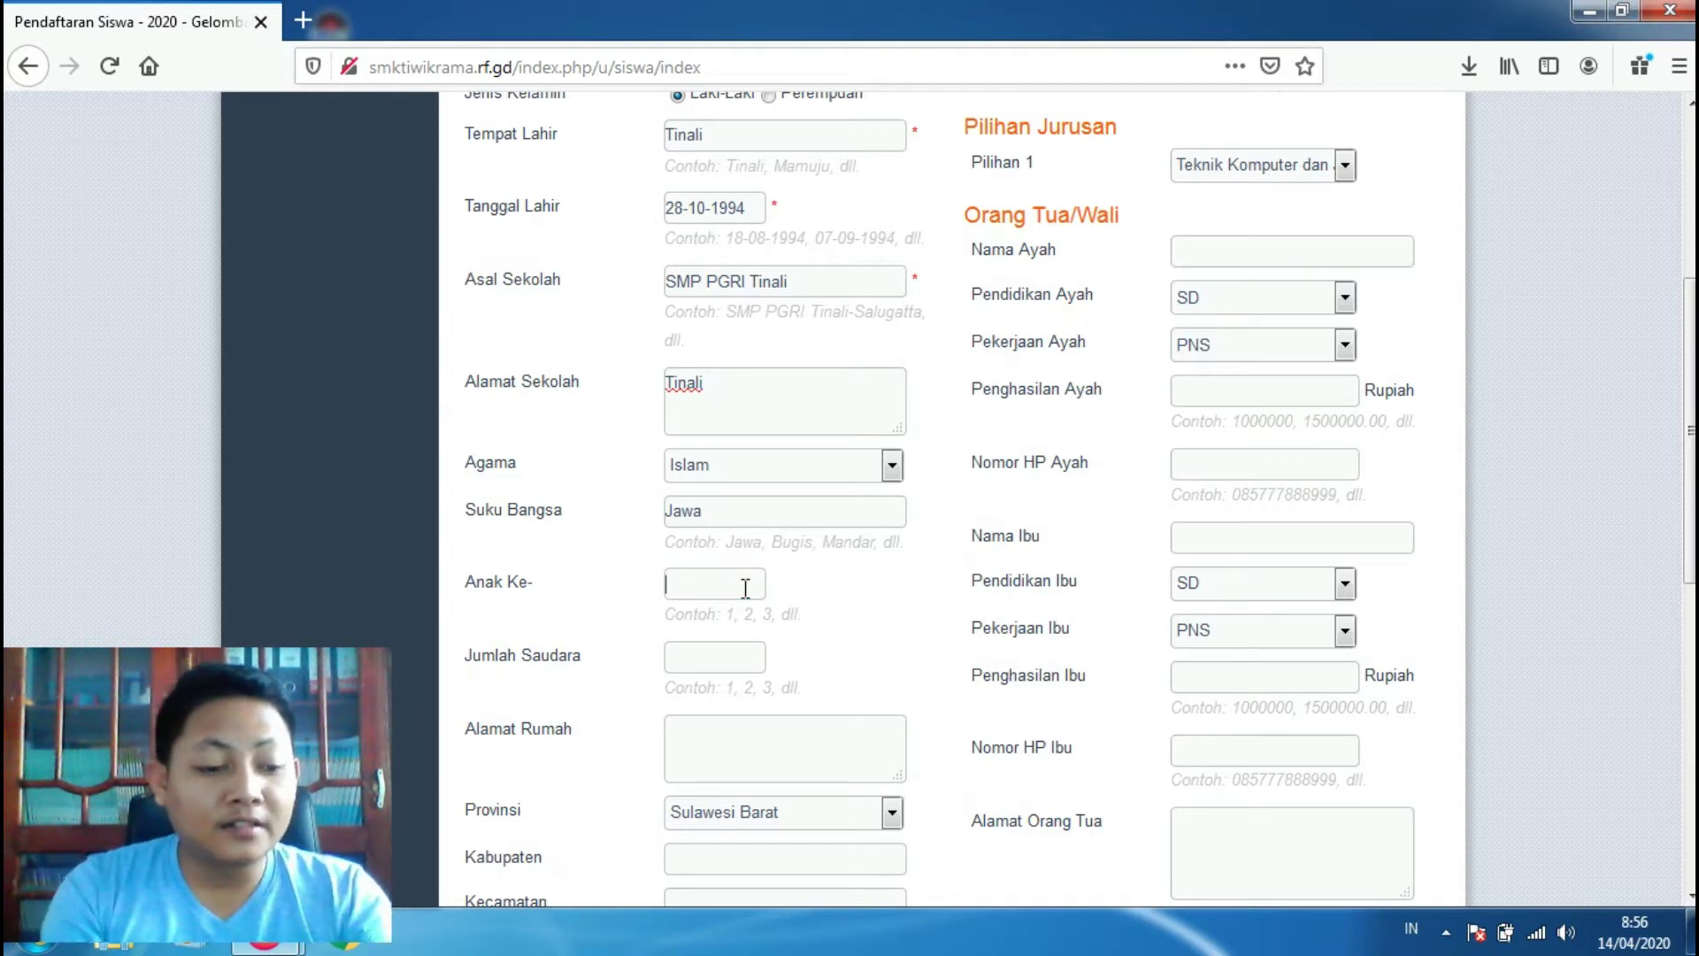
type("3")
left_click(712, 655)
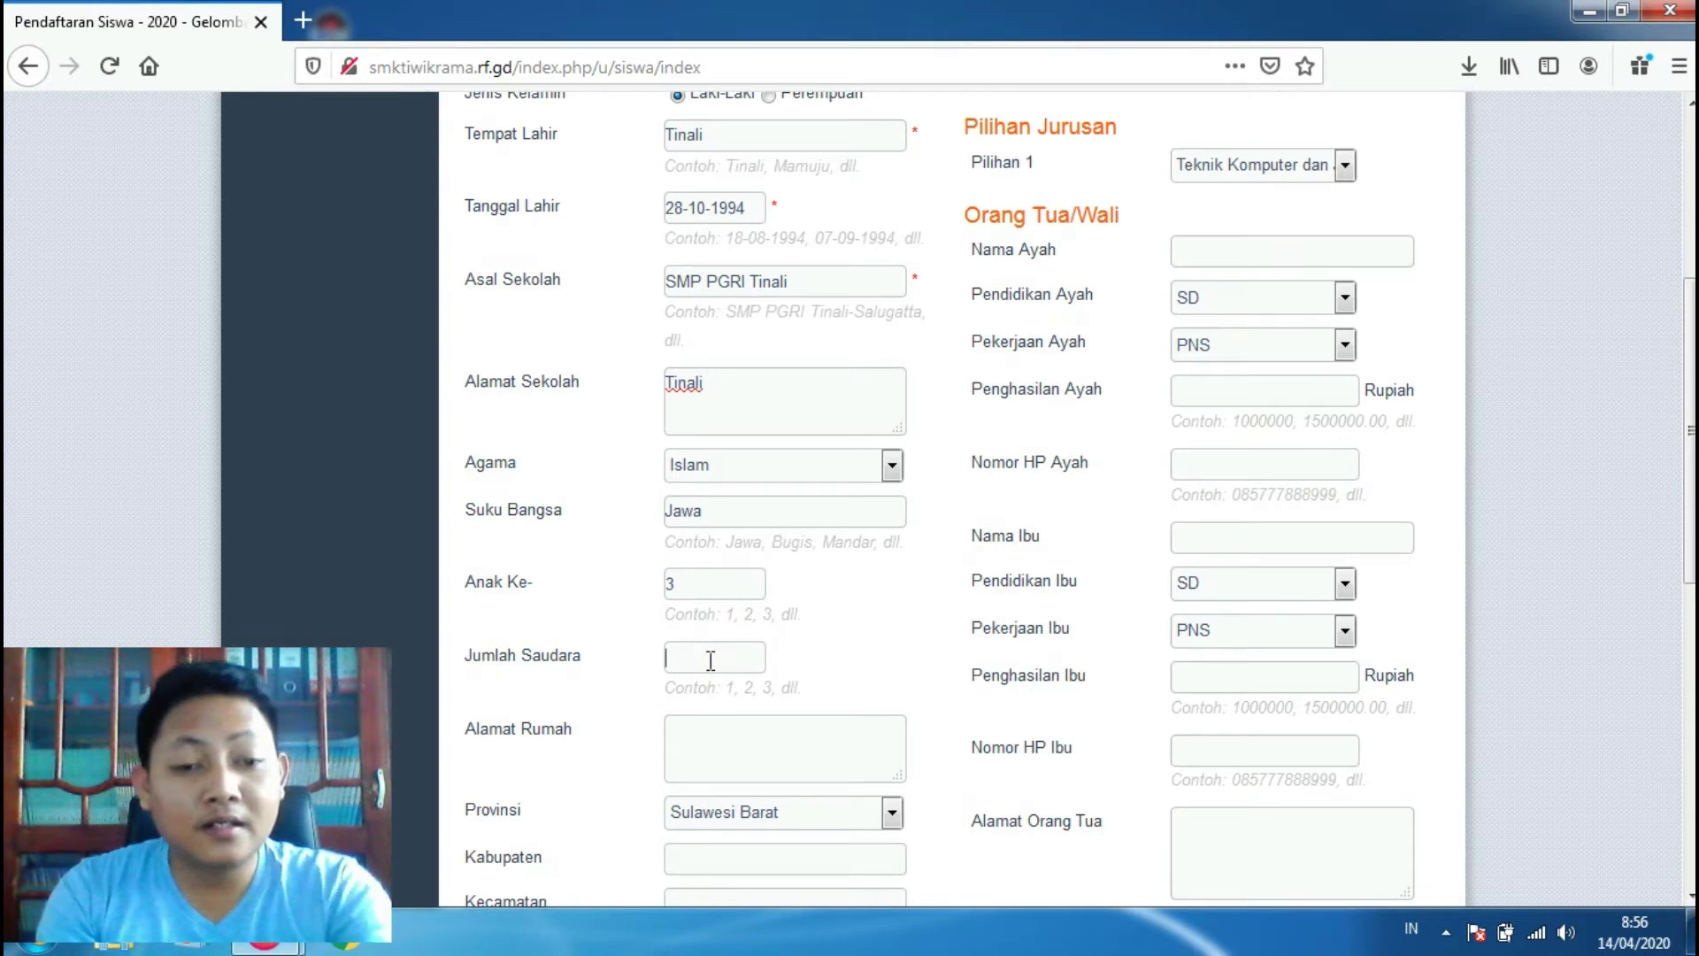
type("3")
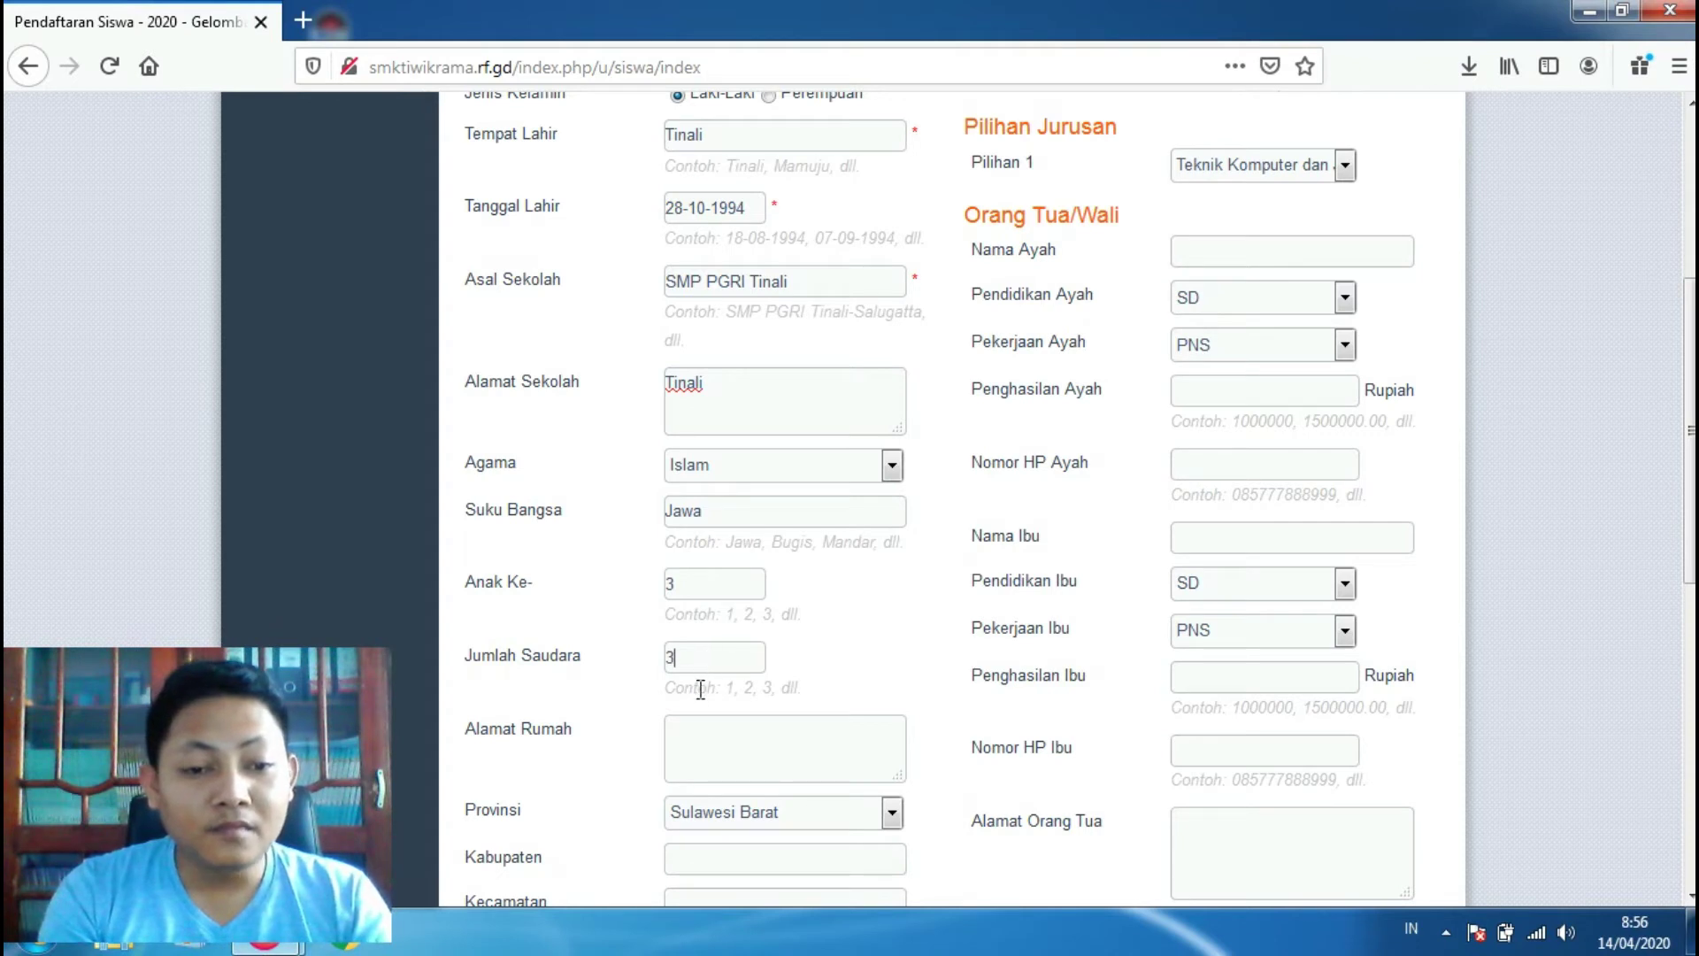
left_click(728, 751)
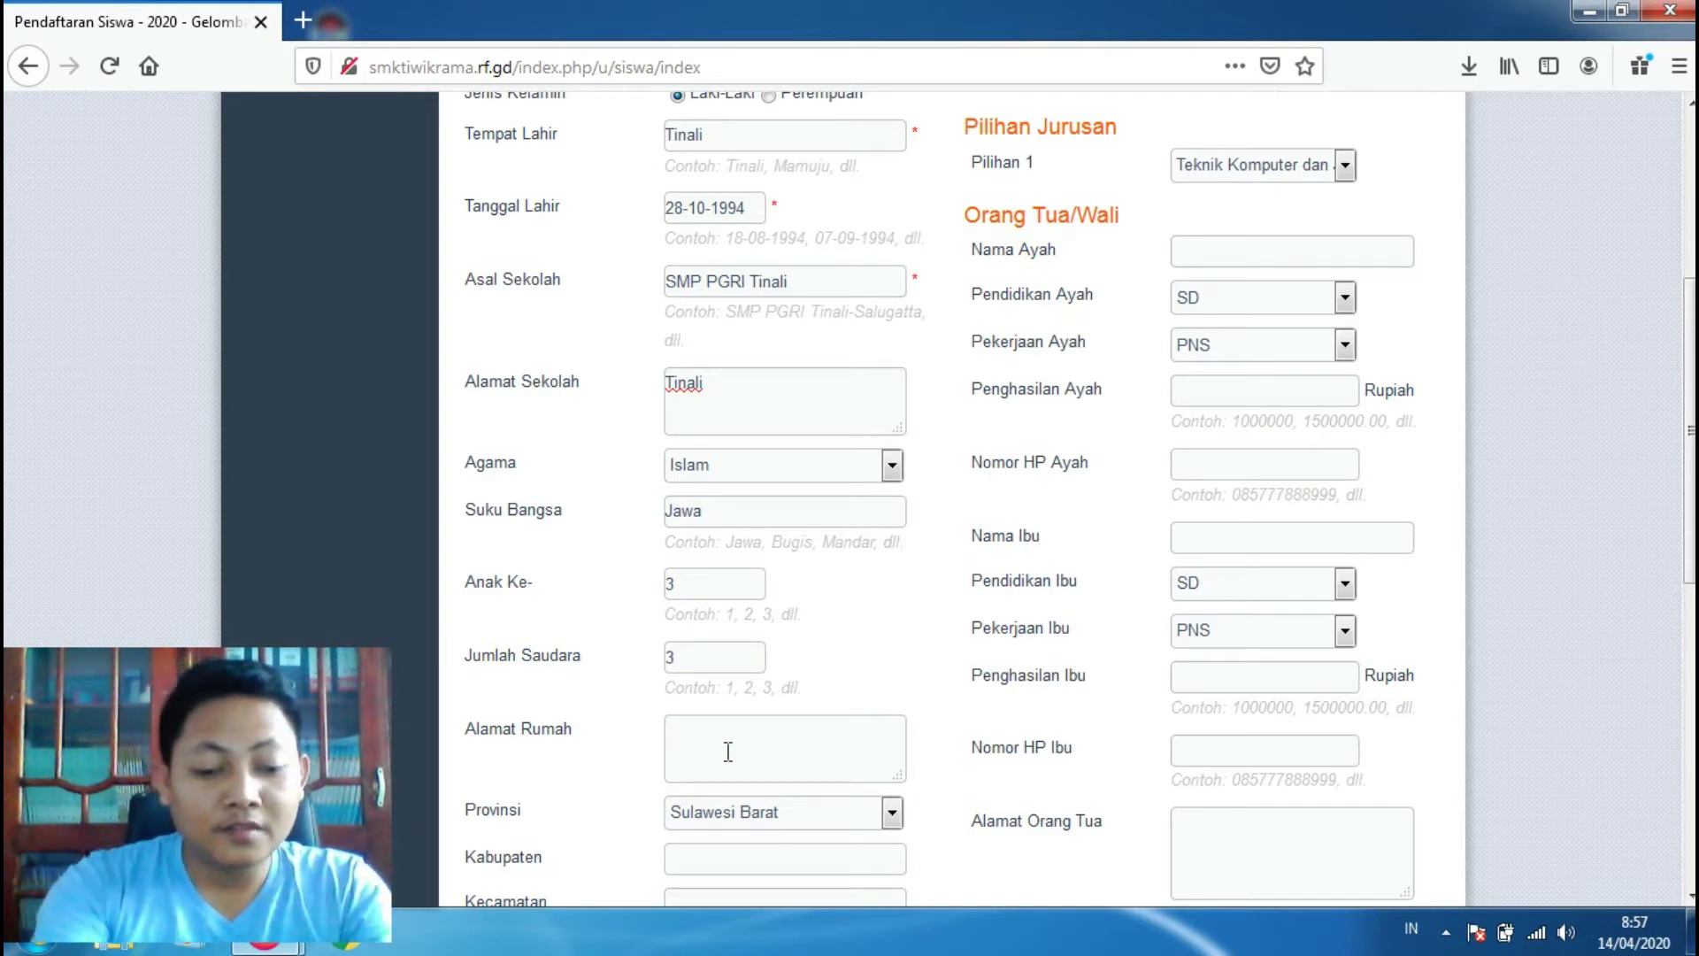
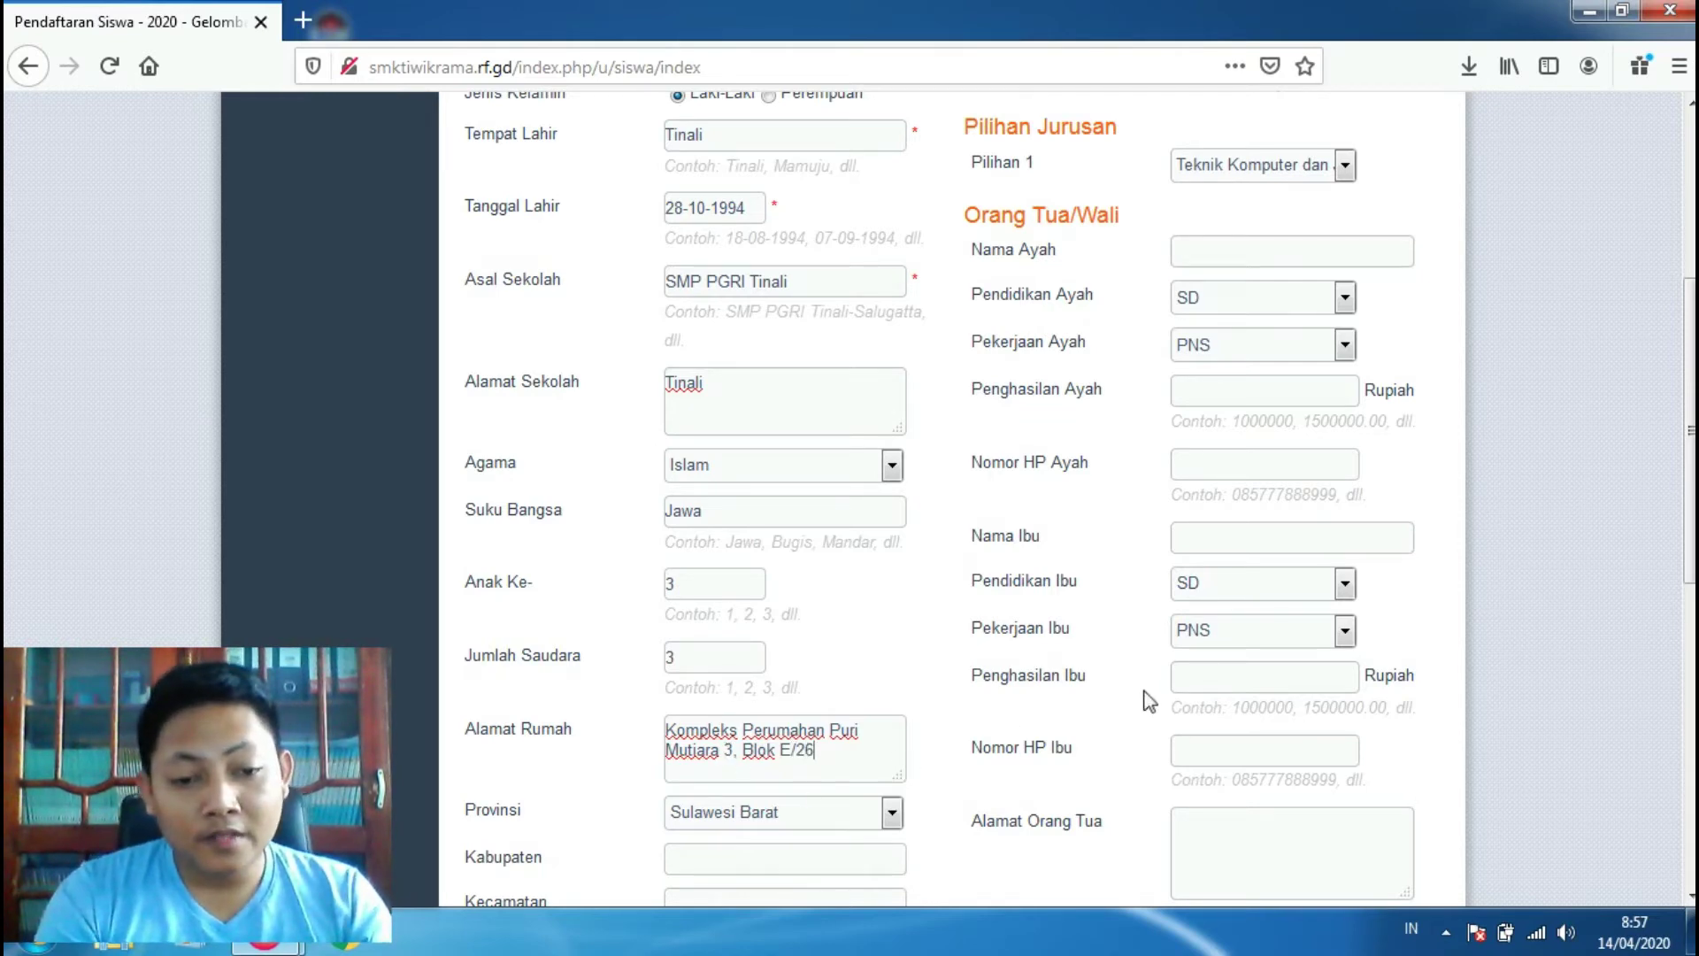
Step: Keep province Sulawesi Barat; enter Mamuju, Mamuju and Mamunyu for regency, district and village
scroll(1644, 510, "down", 3)
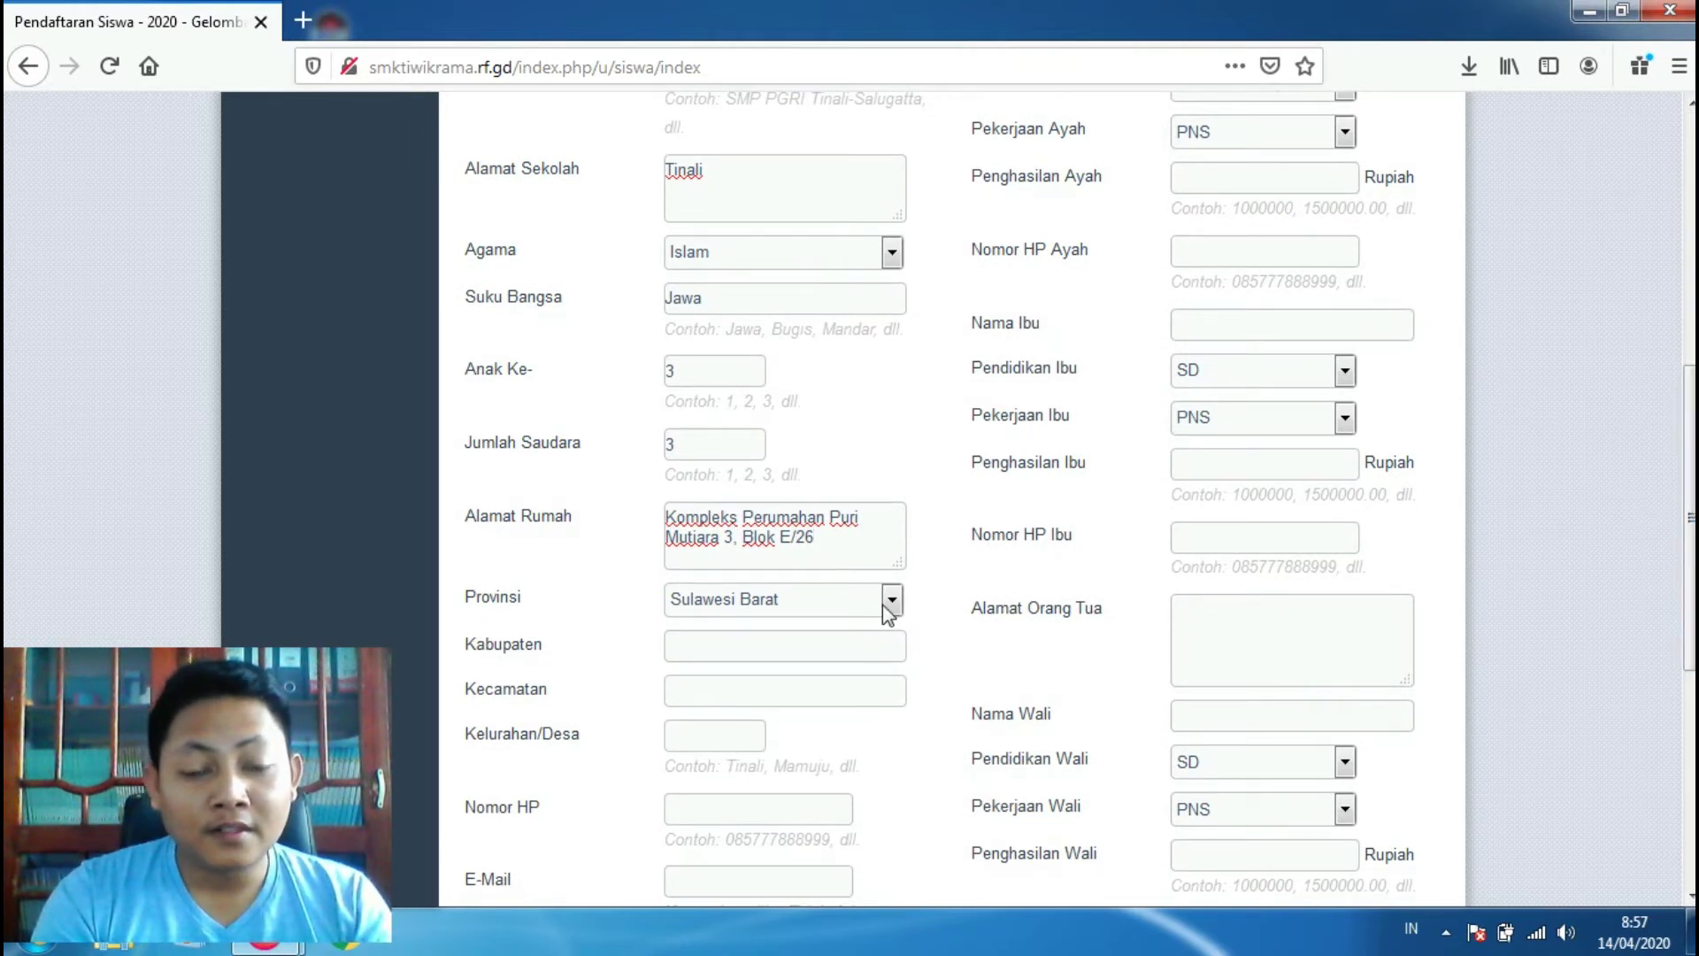
left_click(892, 602)
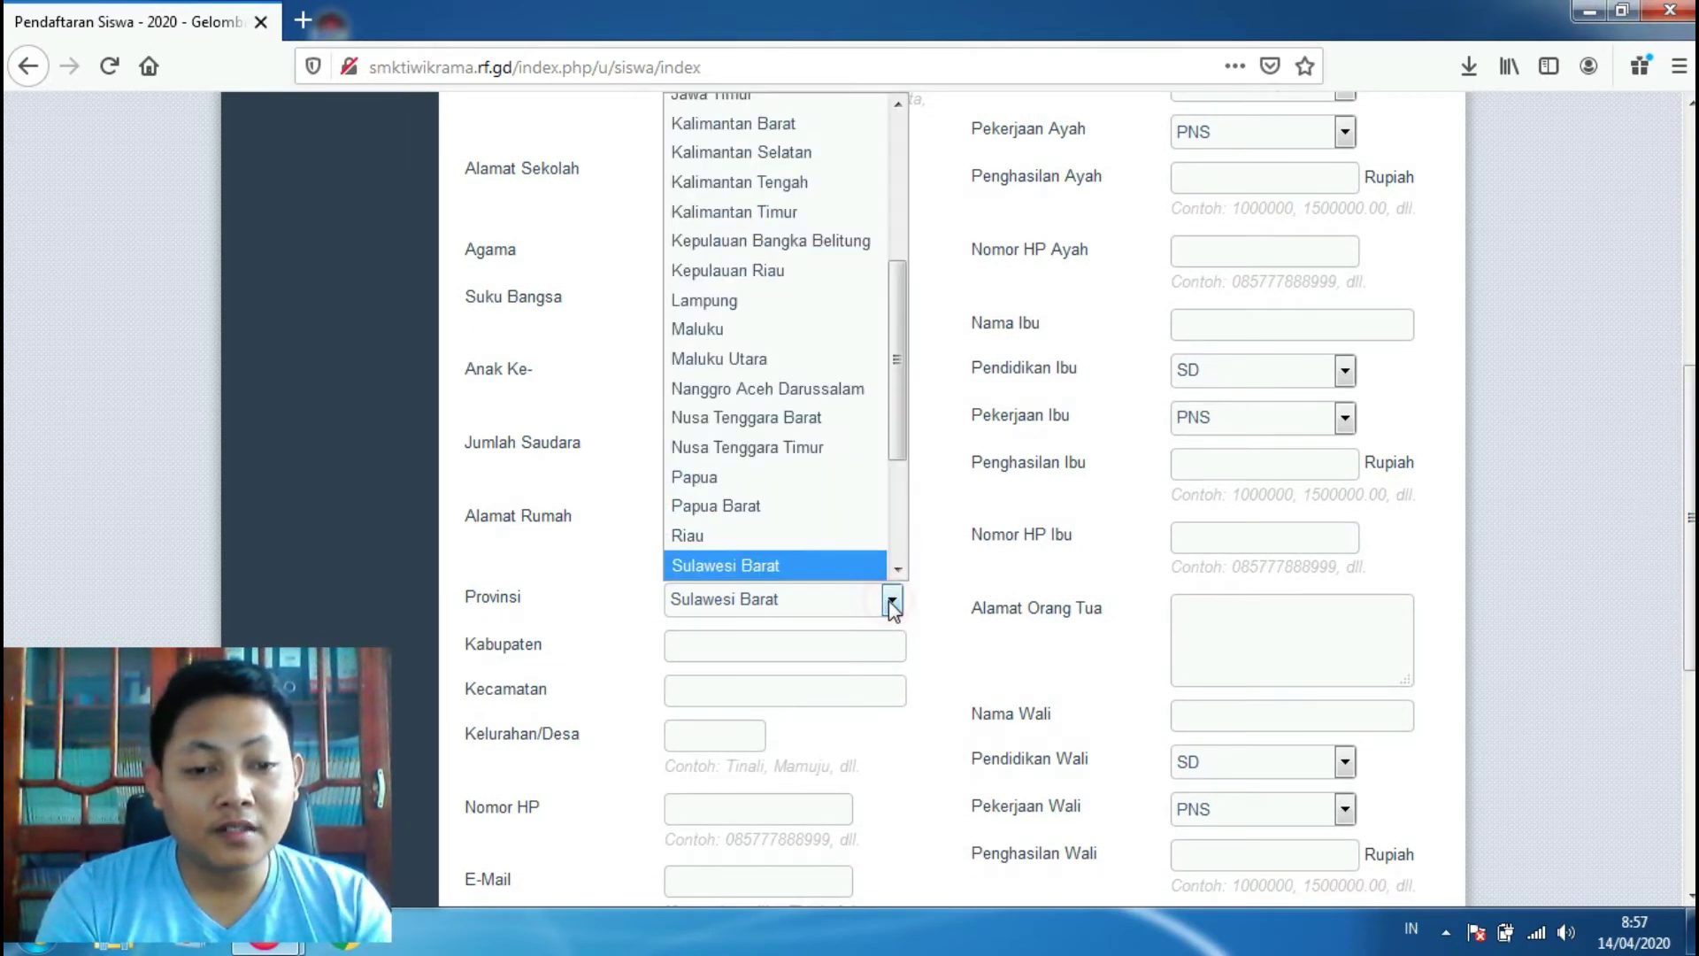
left_click(836, 566)
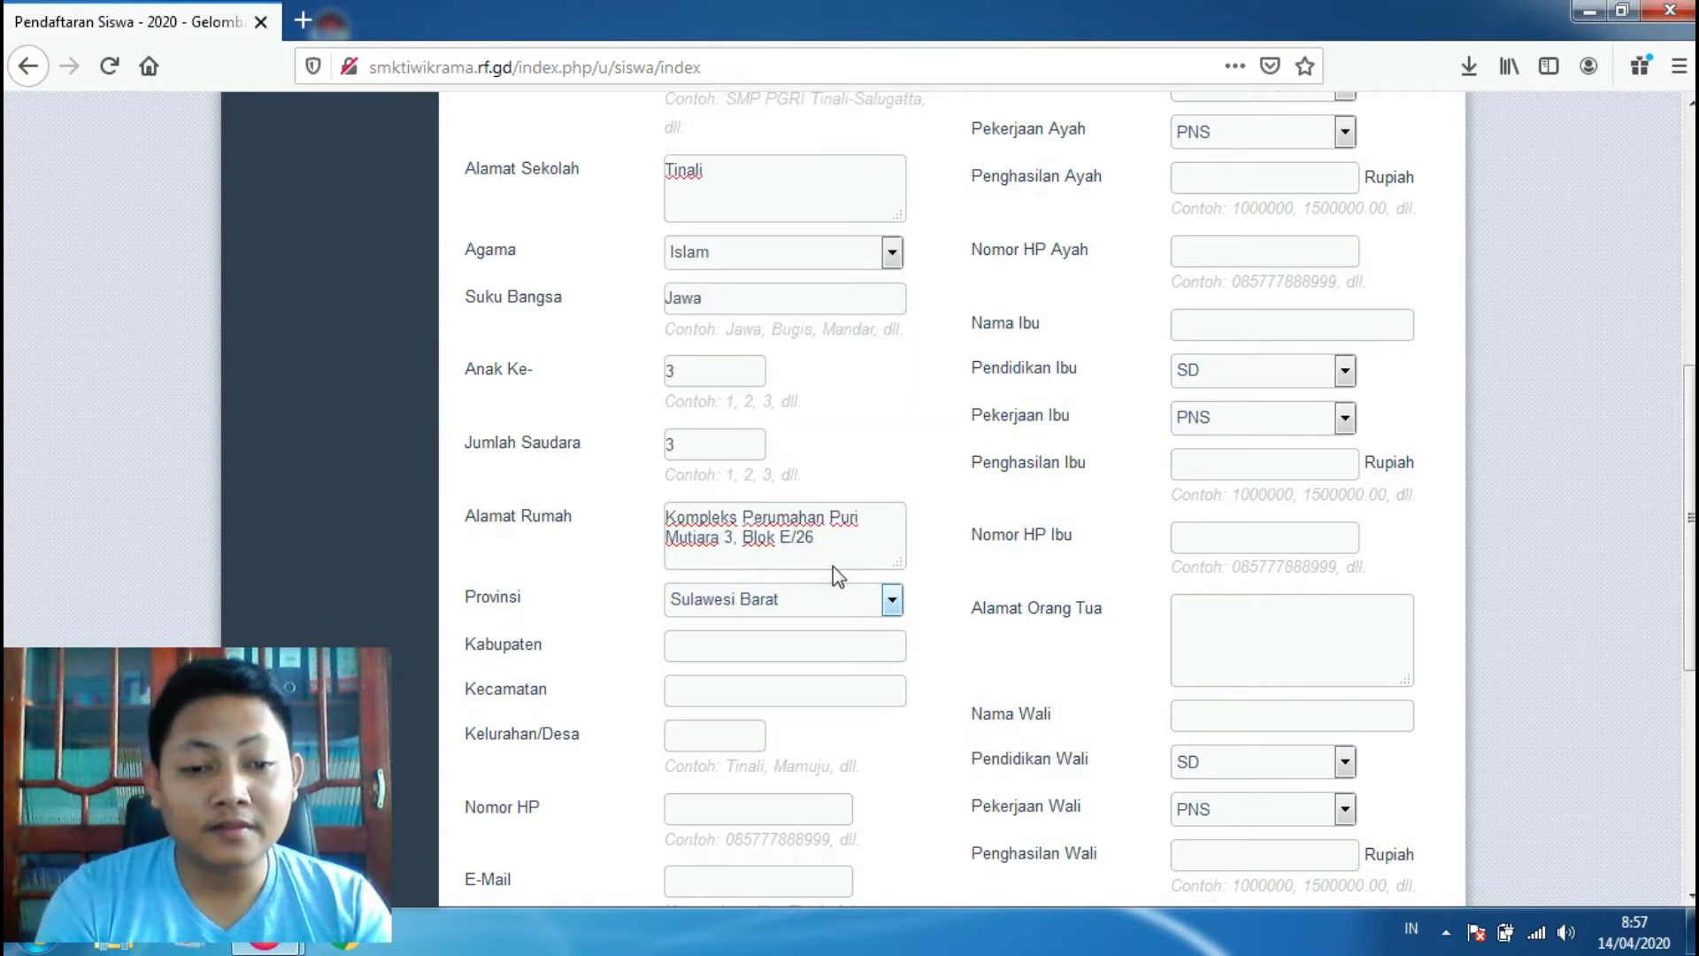
left_click(747, 643)
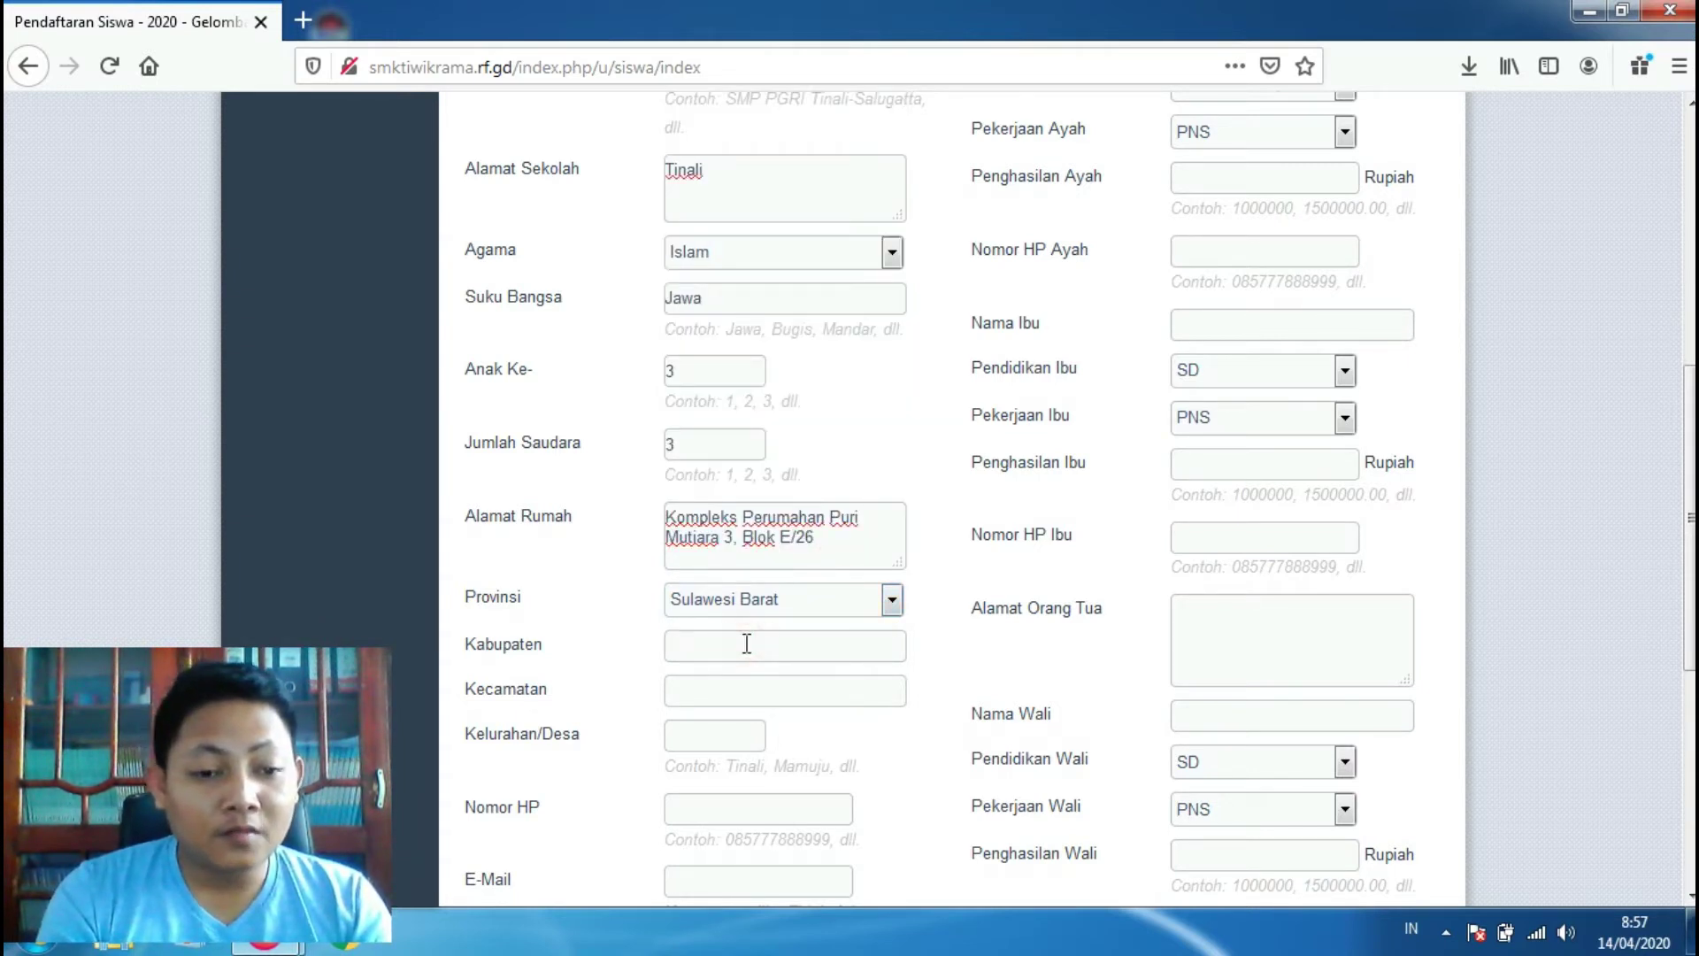
type("Mamuju")
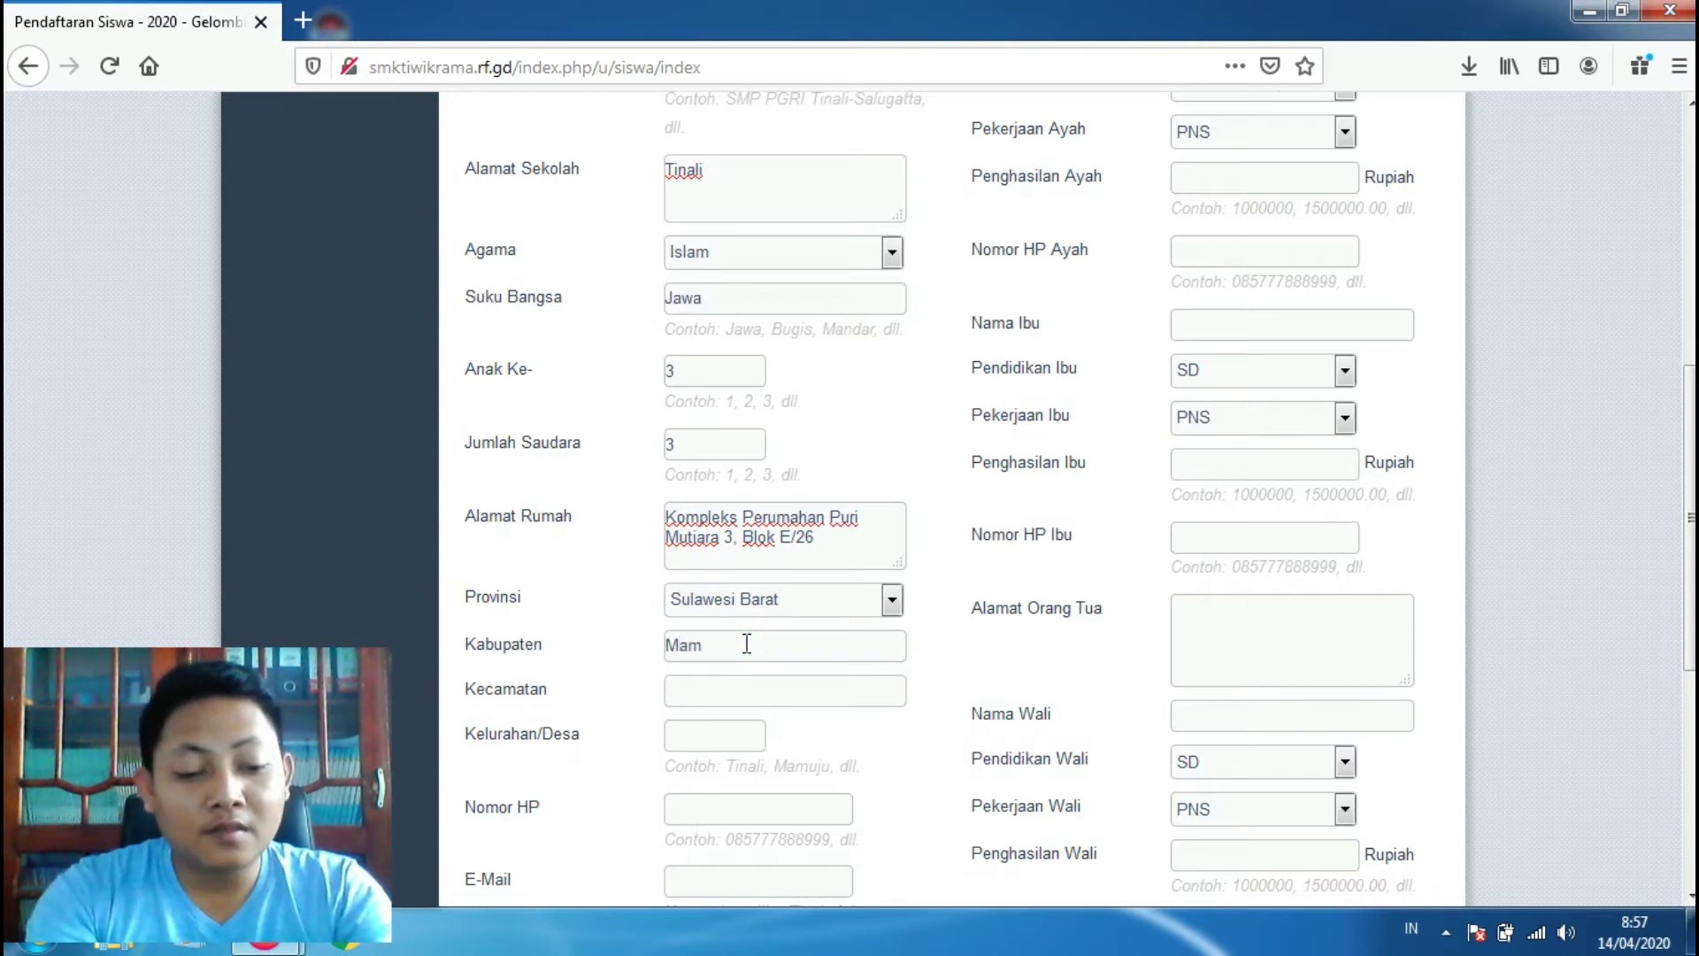
left_click(736, 688)
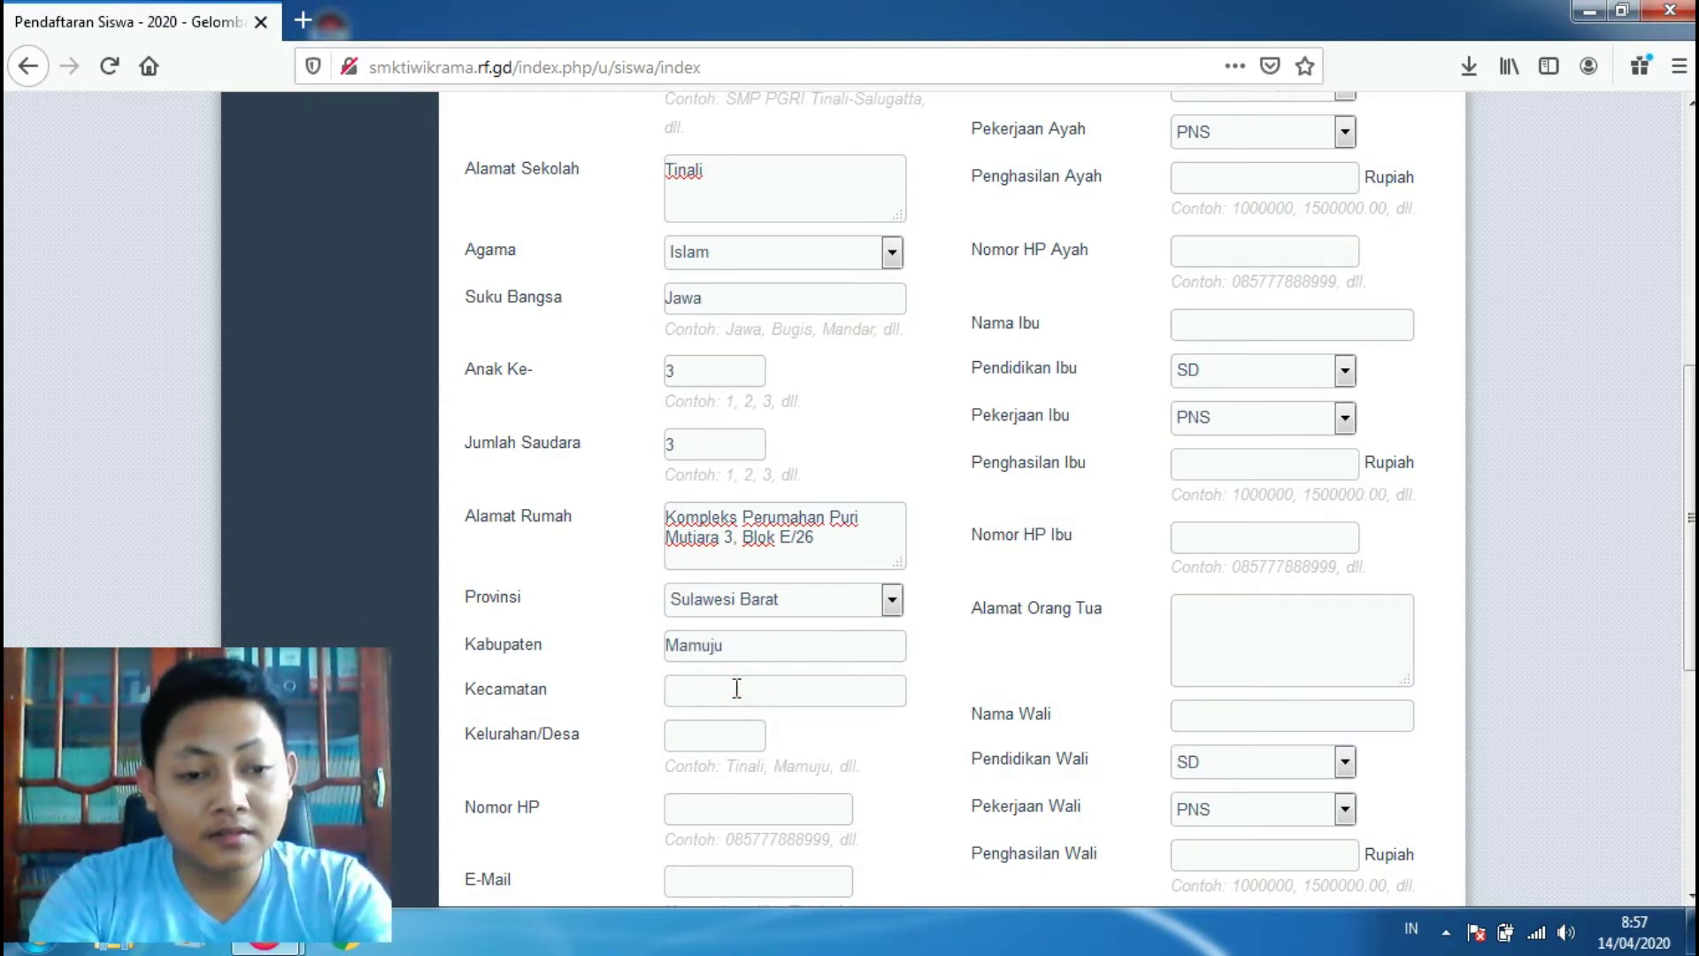
type("Mamu")
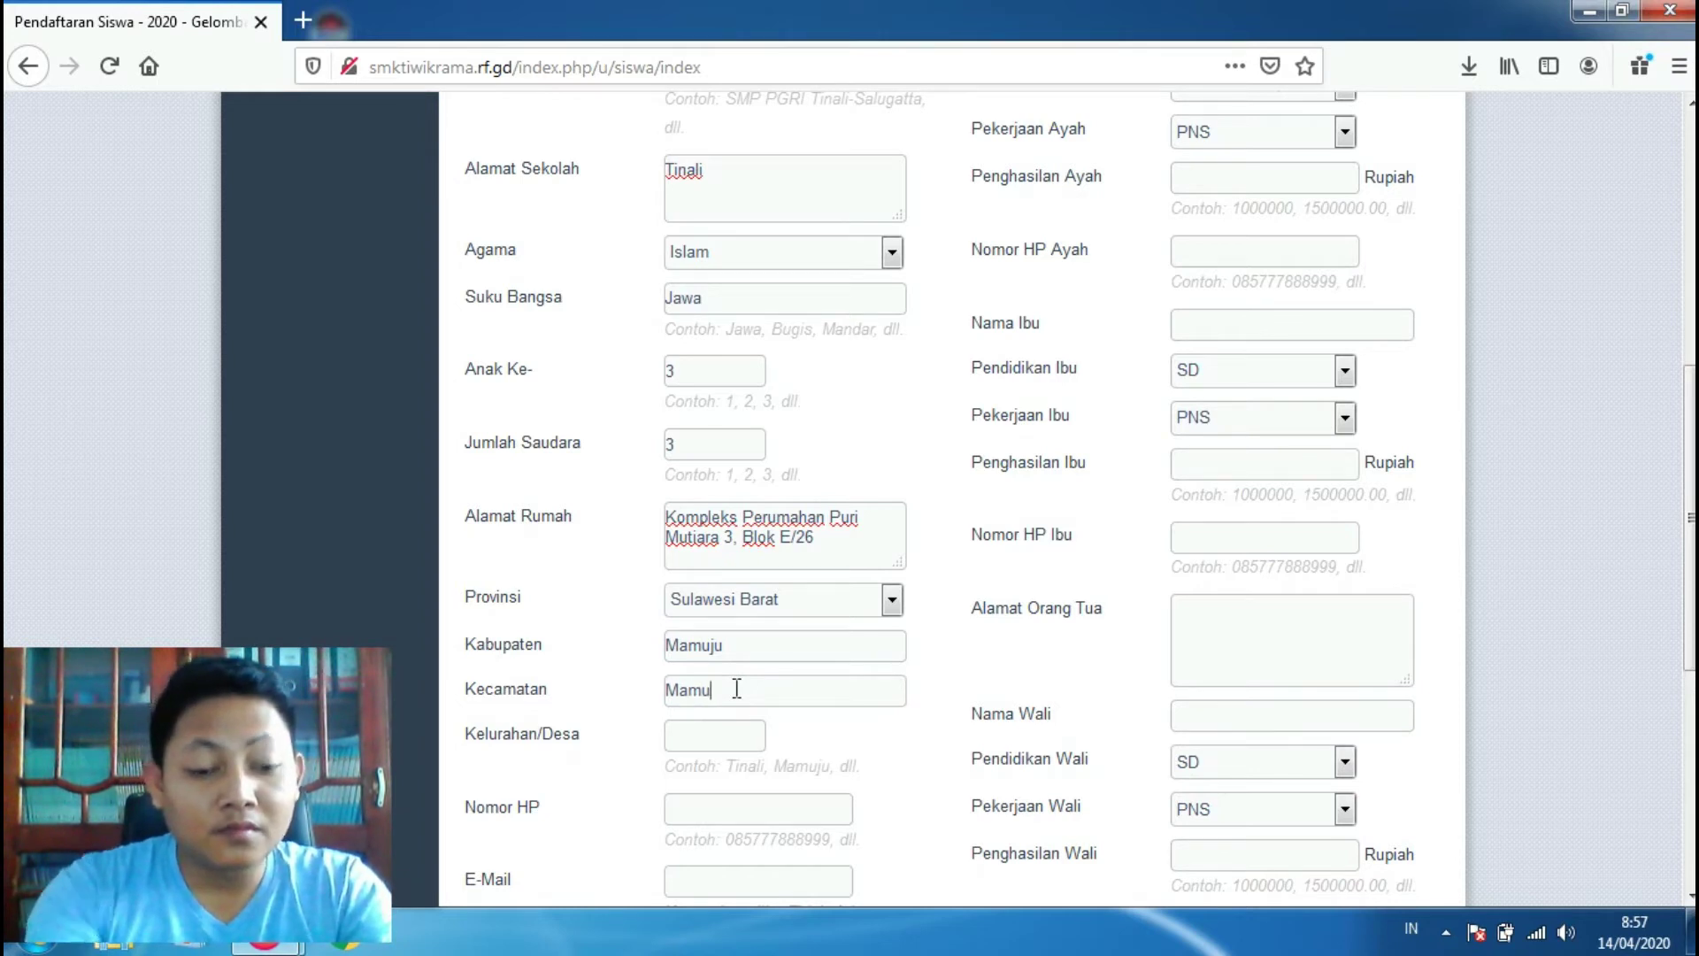
type("ju")
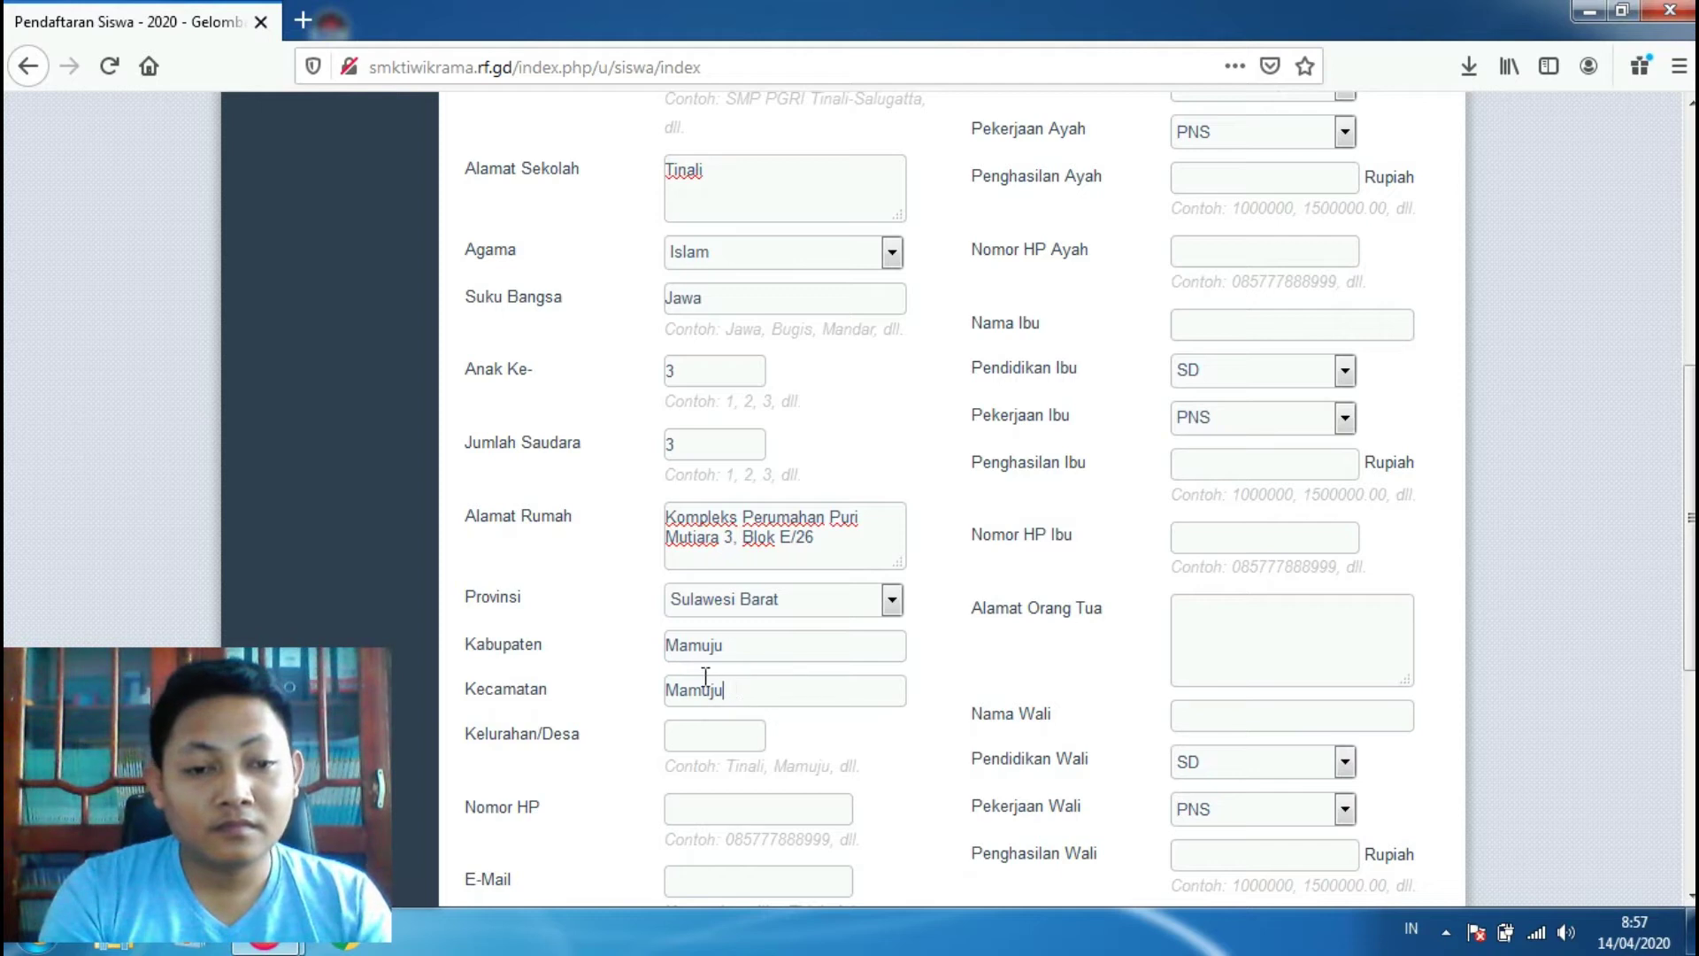
left_click(708, 735)
type("Ma")
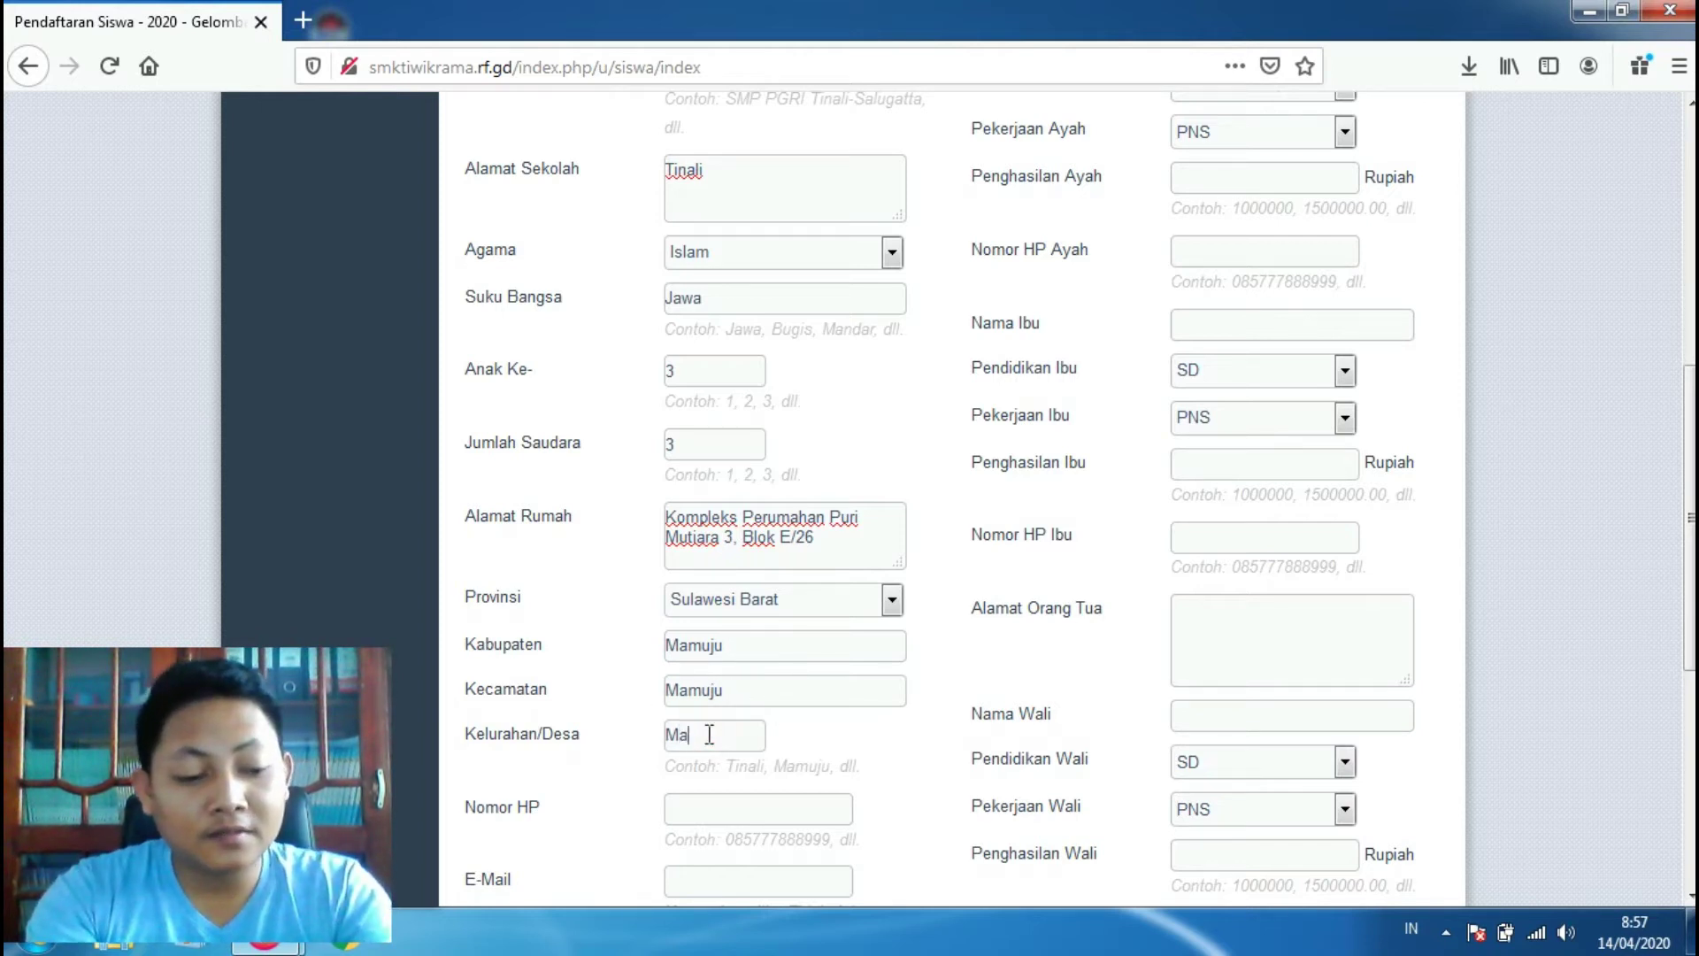
type("munyu")
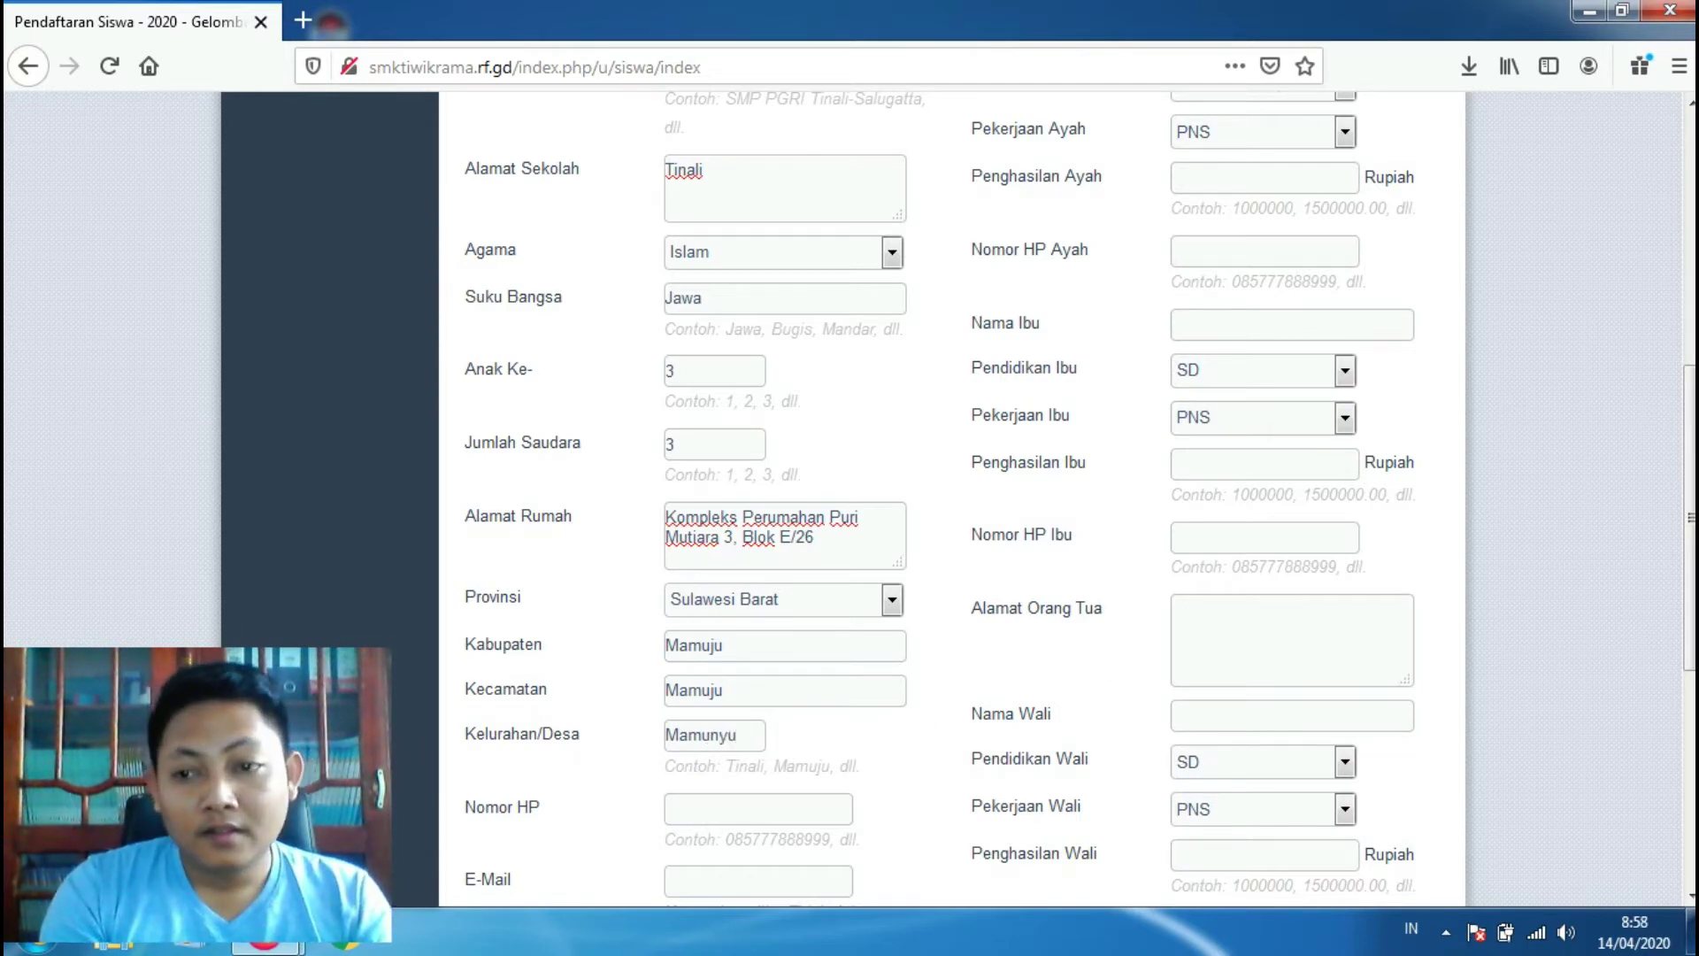
Step: Enter the student's mobile phone number
scroll(1120, 646, "down", 3)
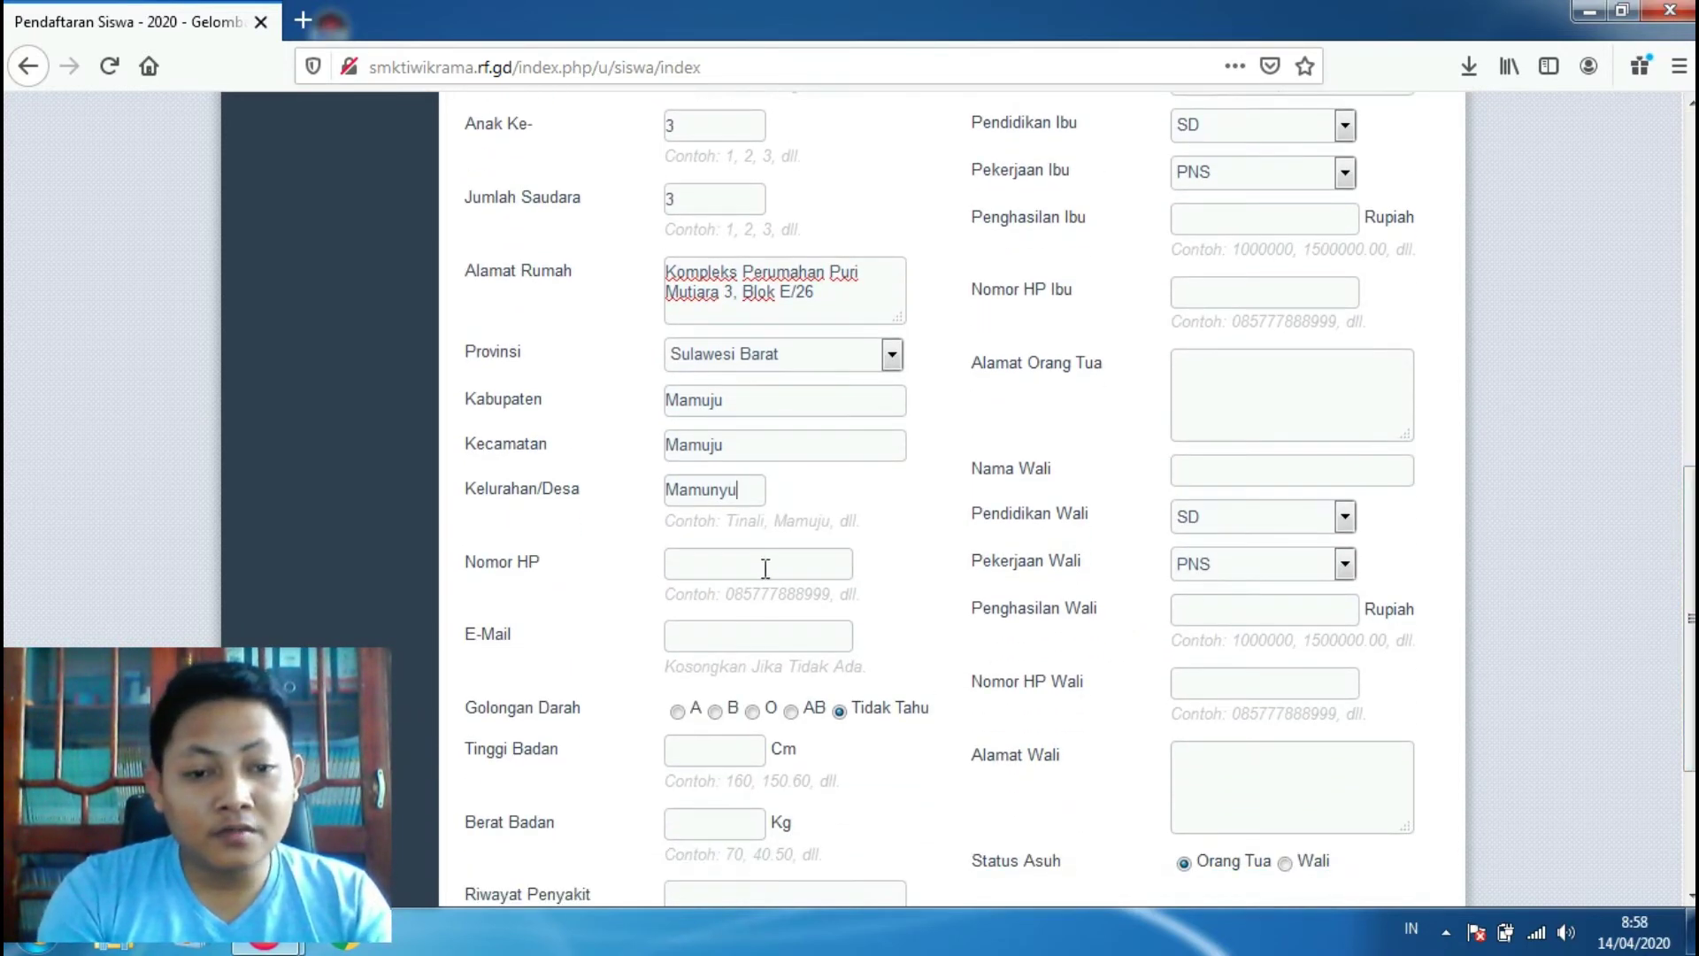
left_click(758, 564)
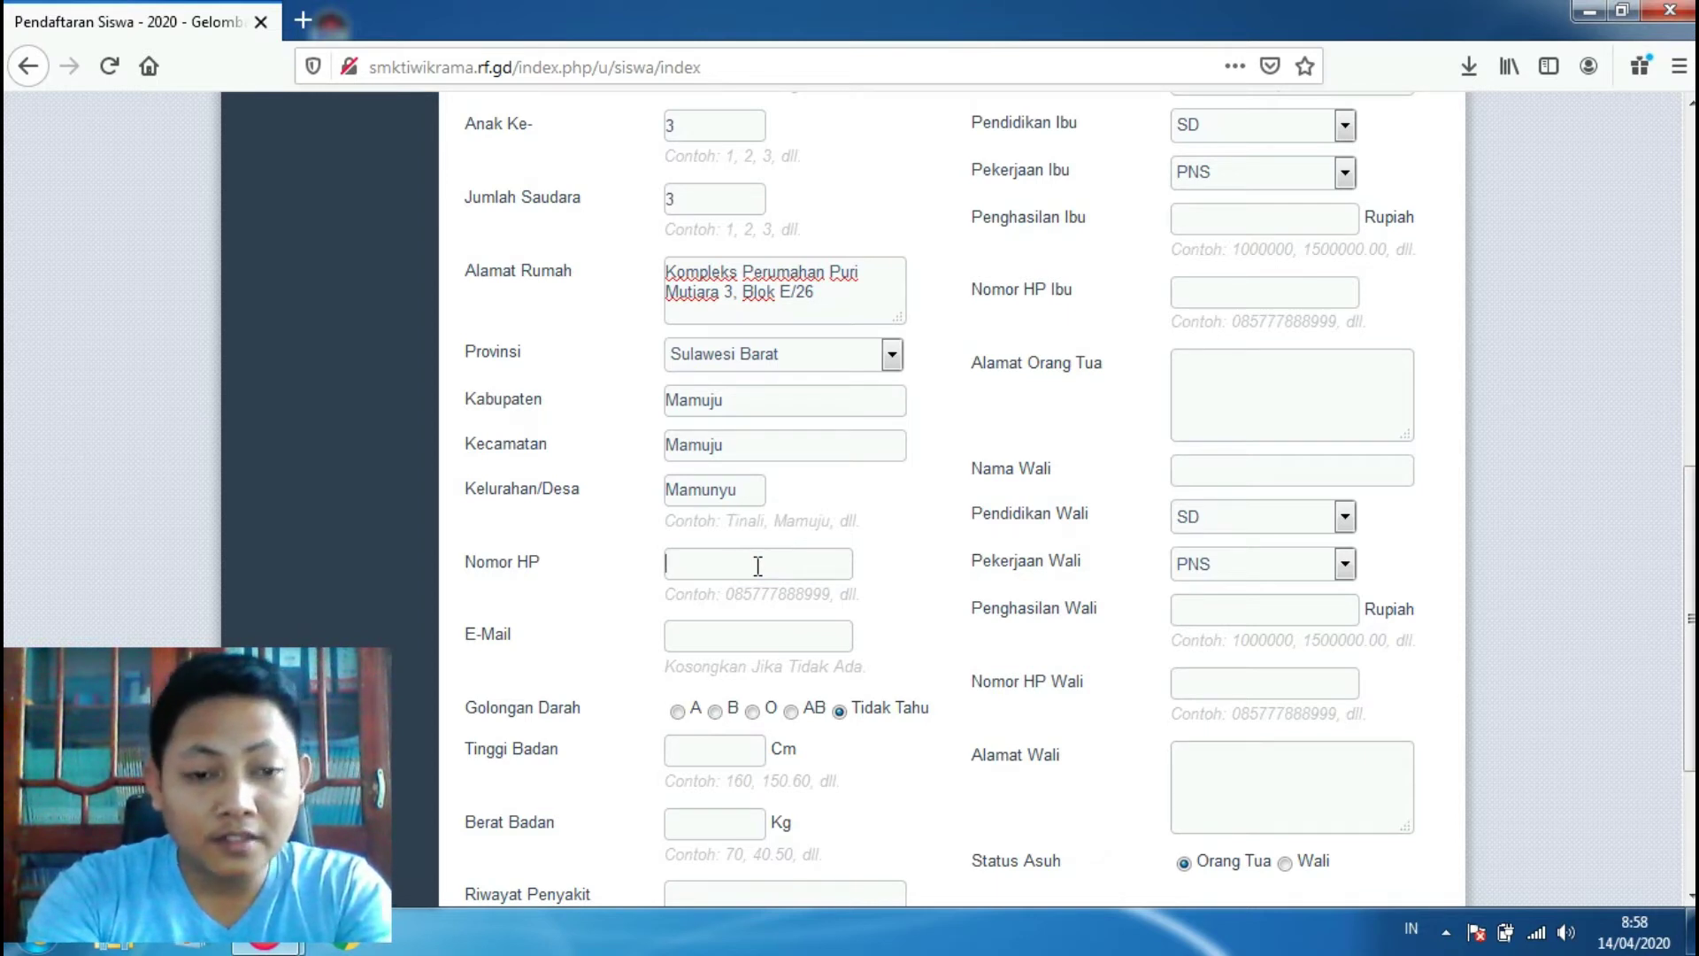
type("085")
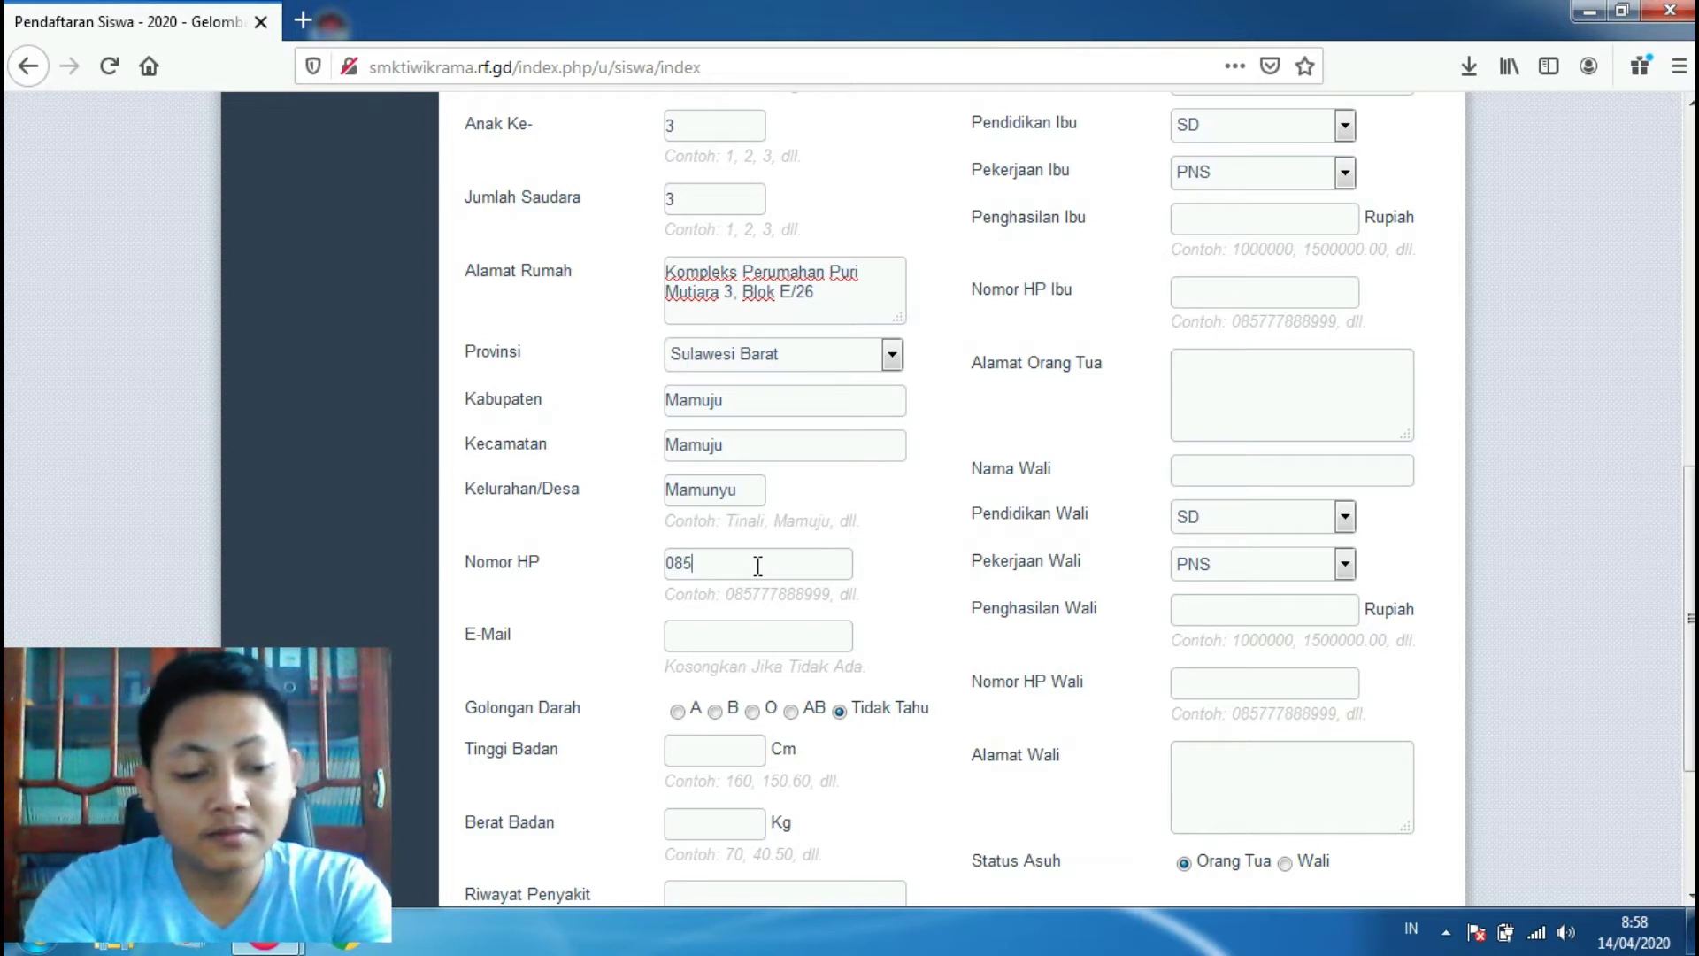
type("343")
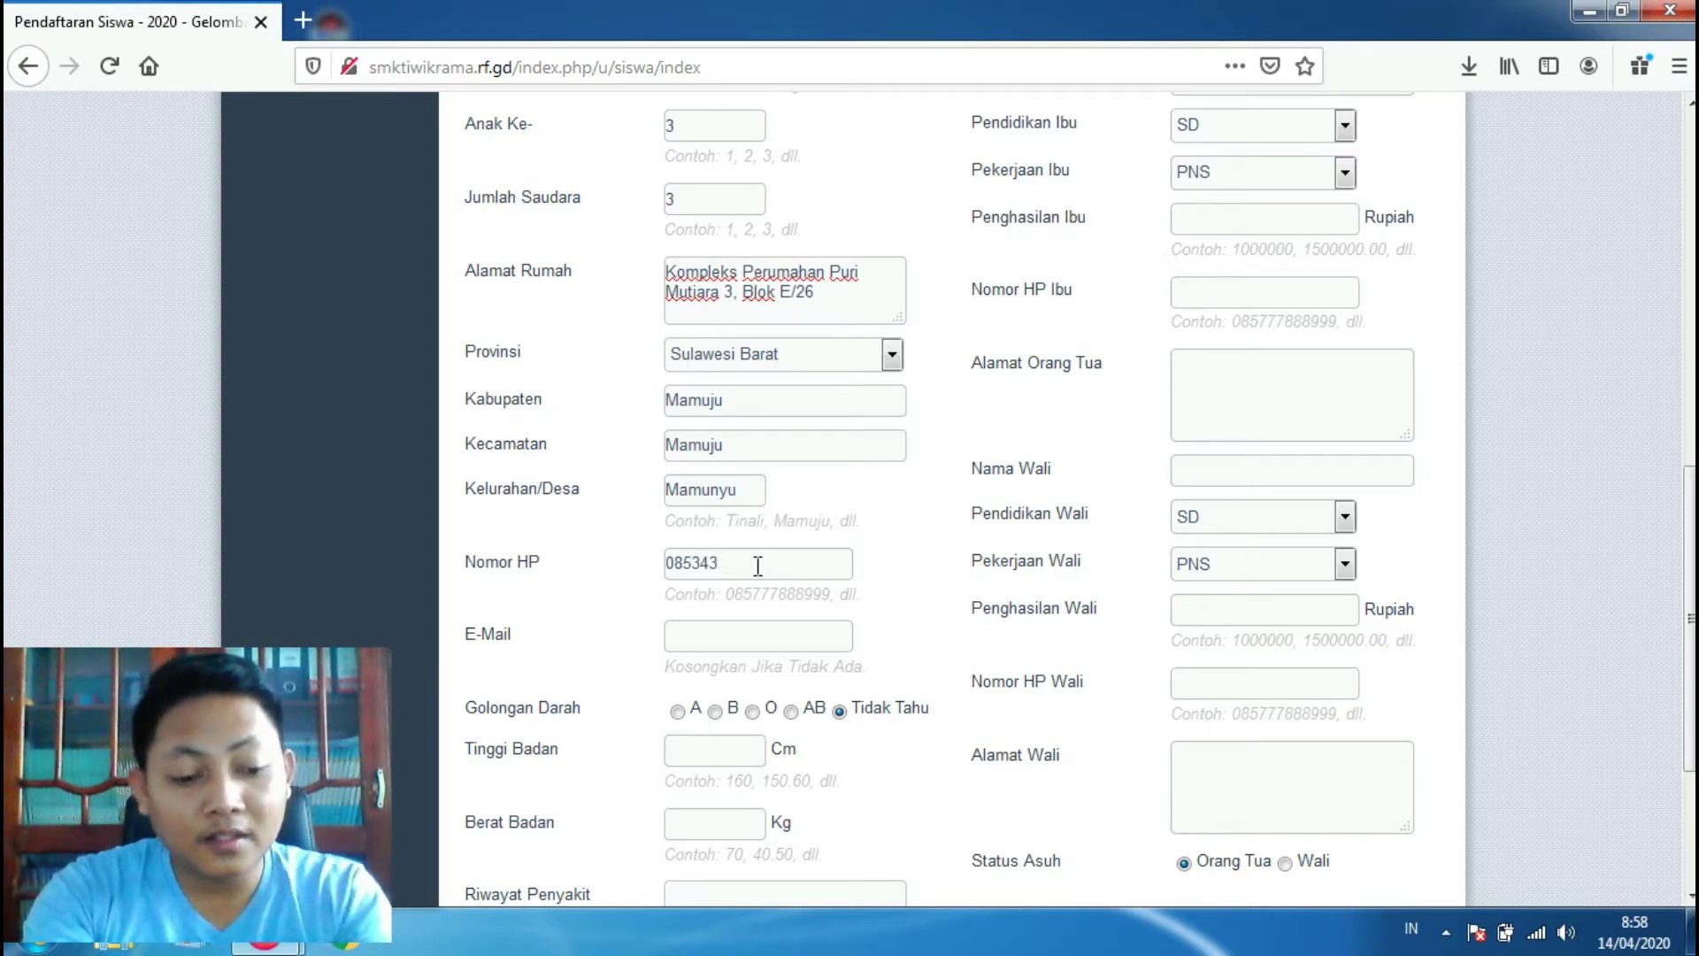
type("xxxxxxxx")
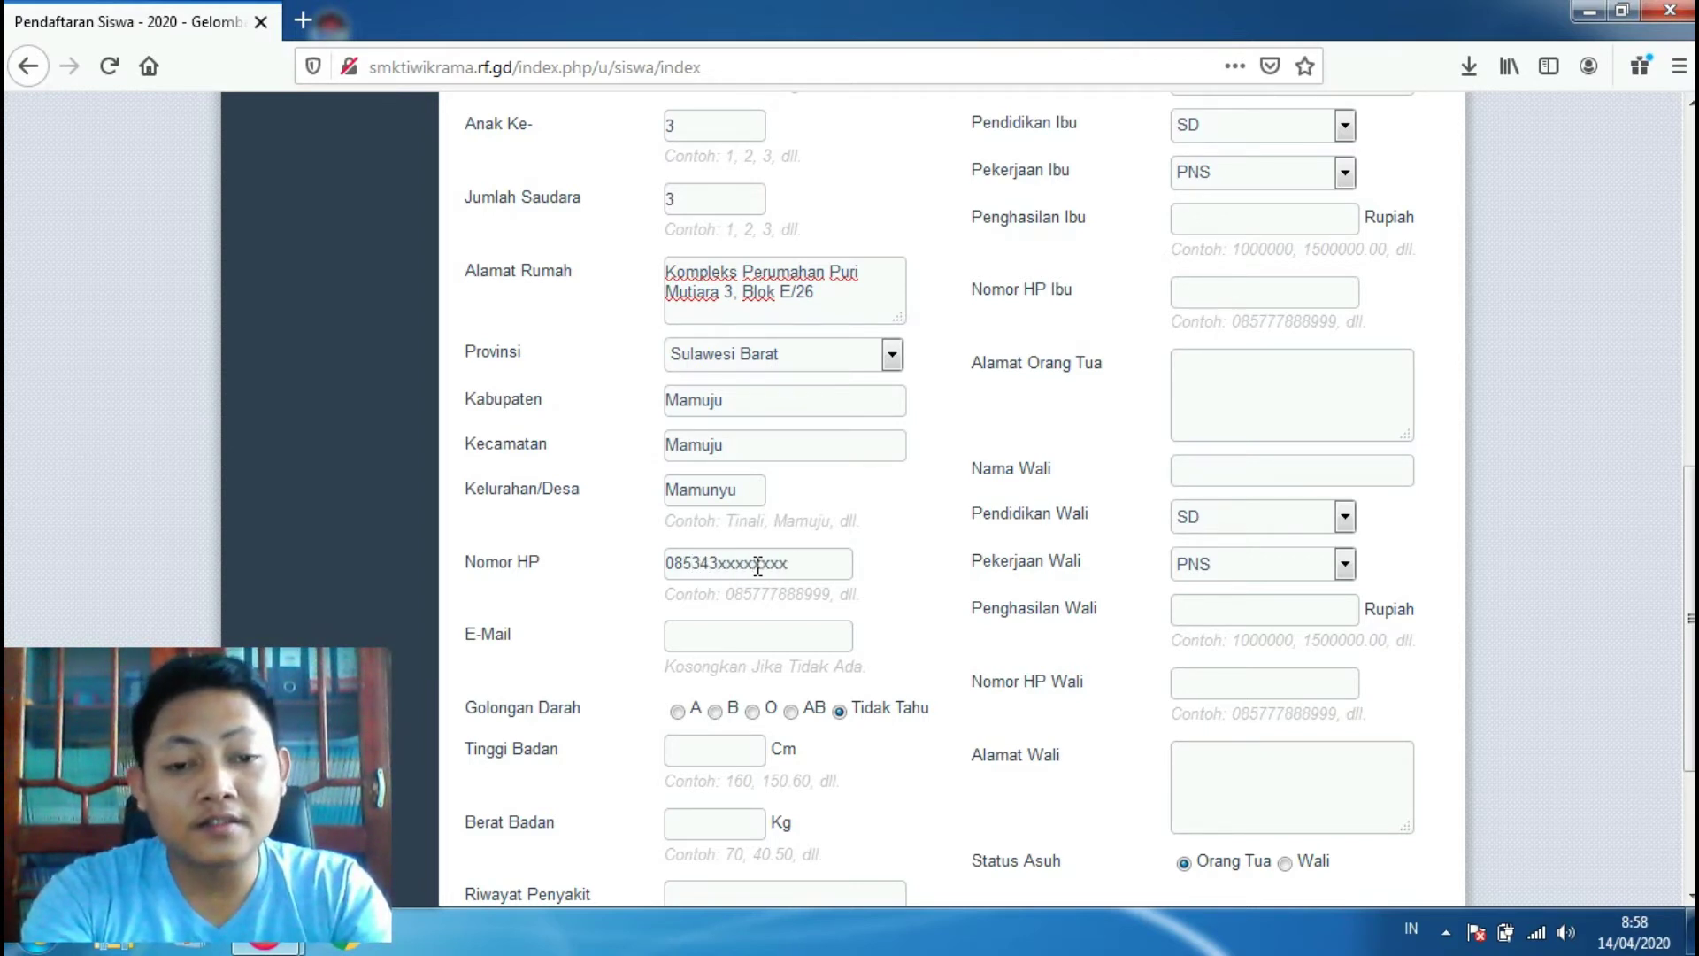
type("x")
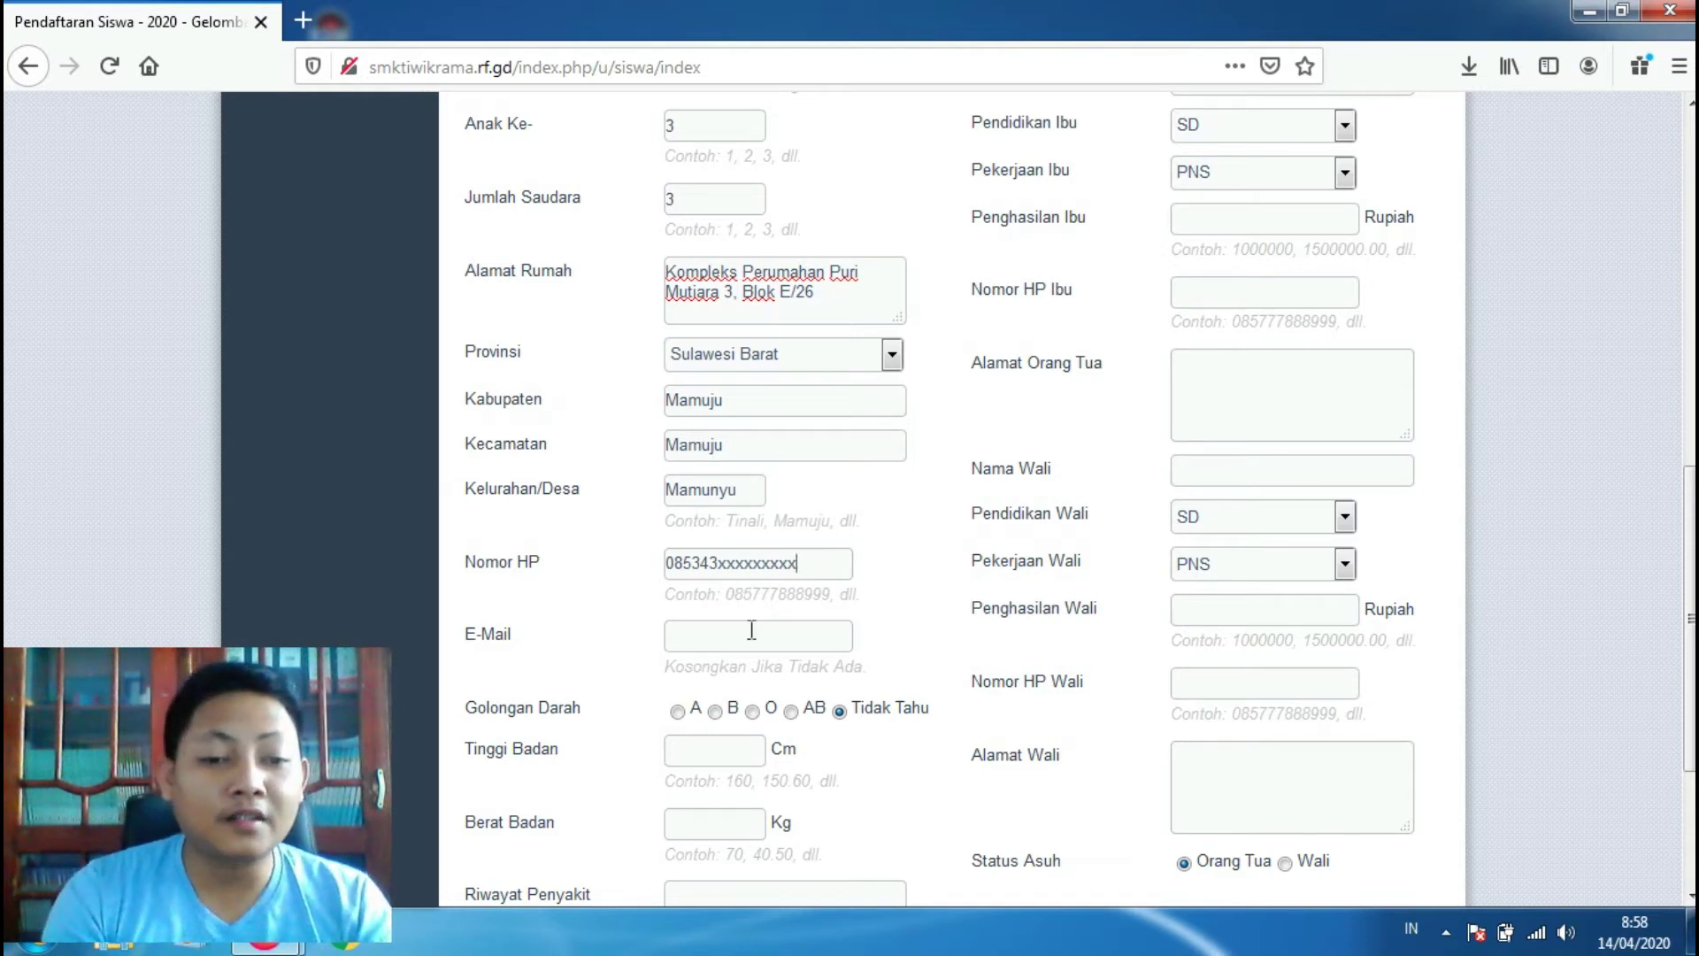
left_click(746, 645)
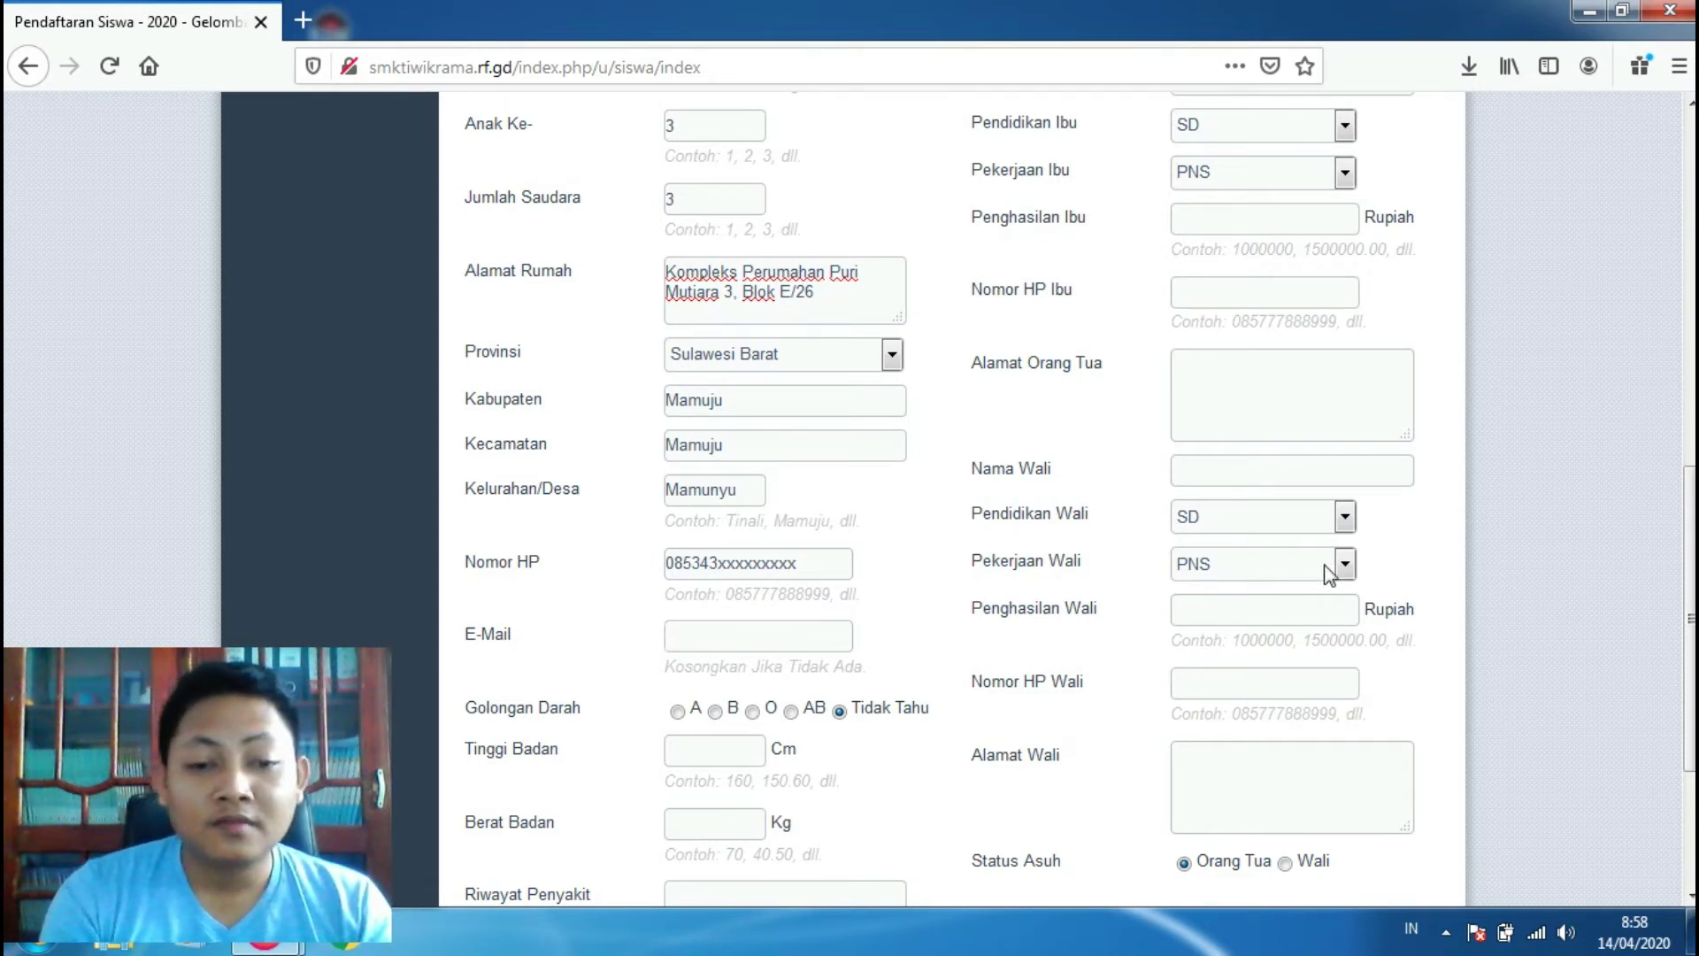
left_click_drag(1686, 581, 1686, 682)
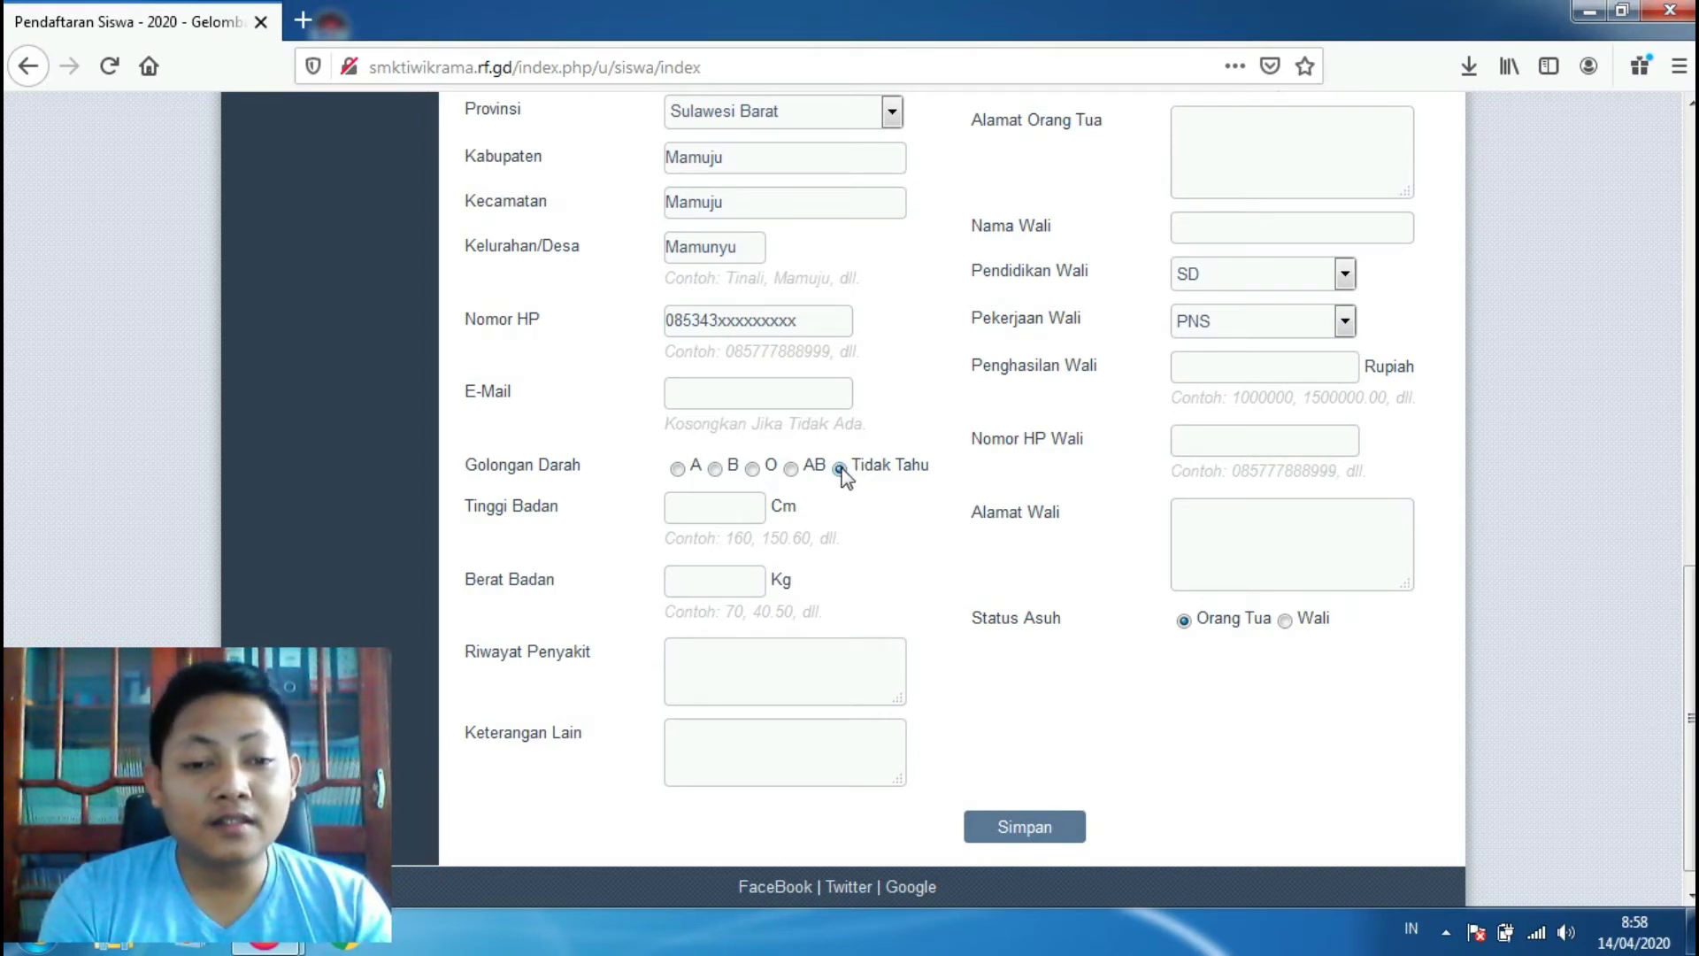
Step: Set height 170 cm and weight 75 kg, leaving medical history and notes blank
left_click(707, 513)
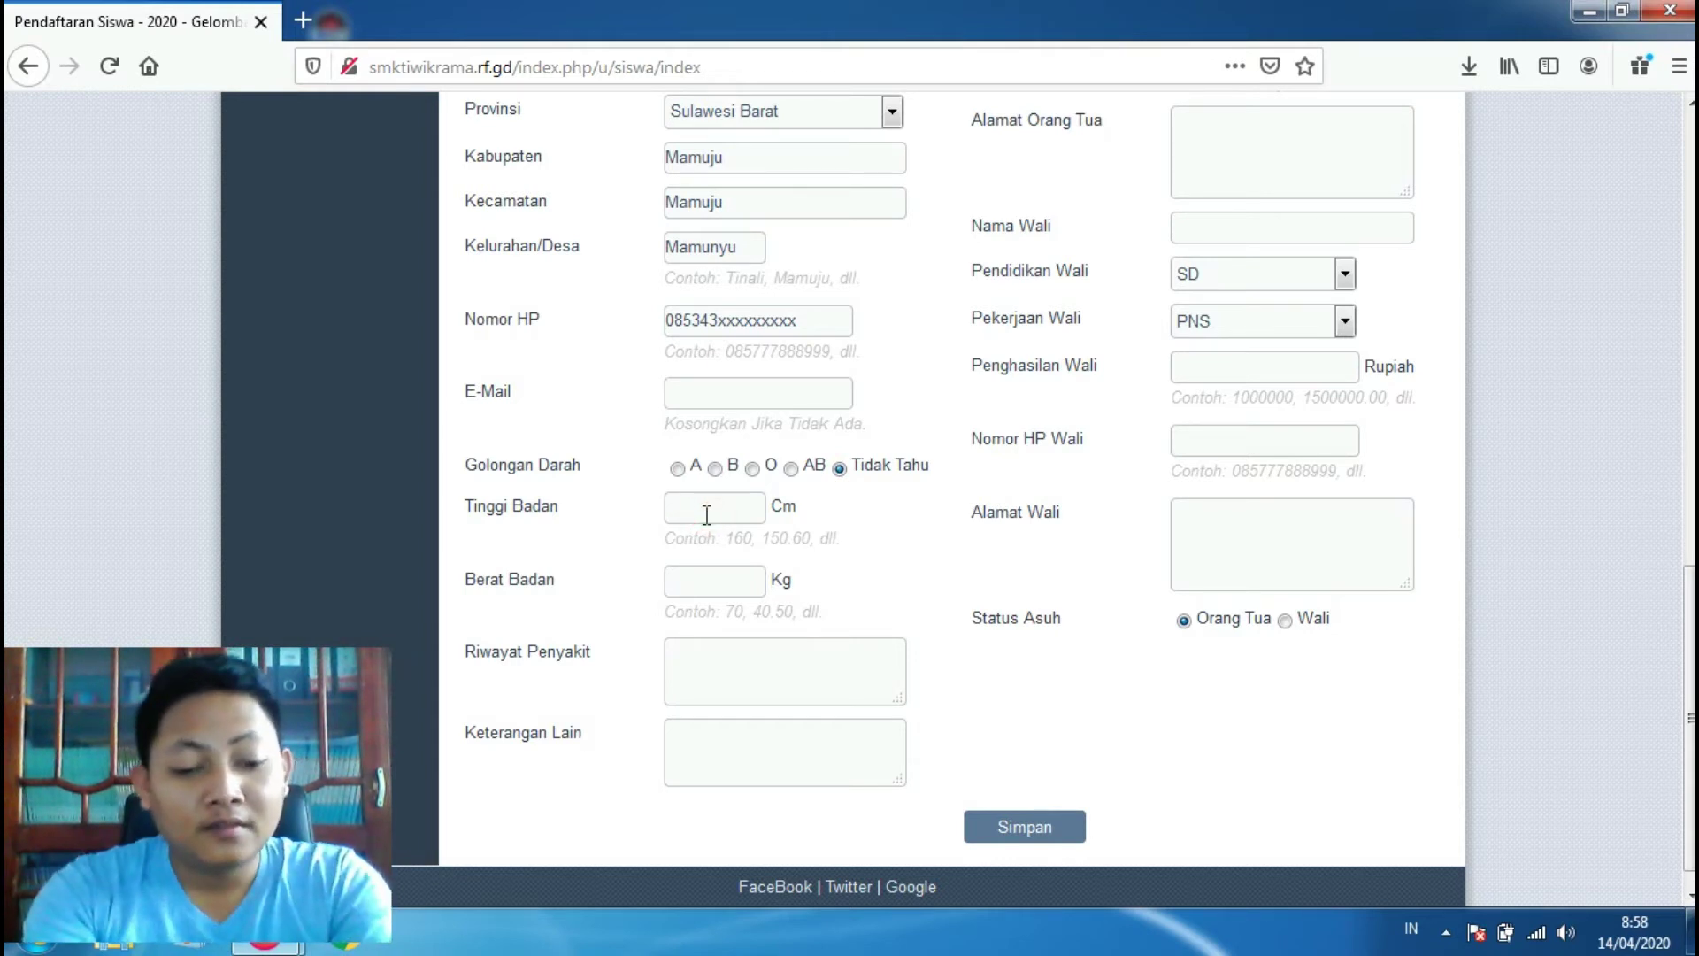
type("170")
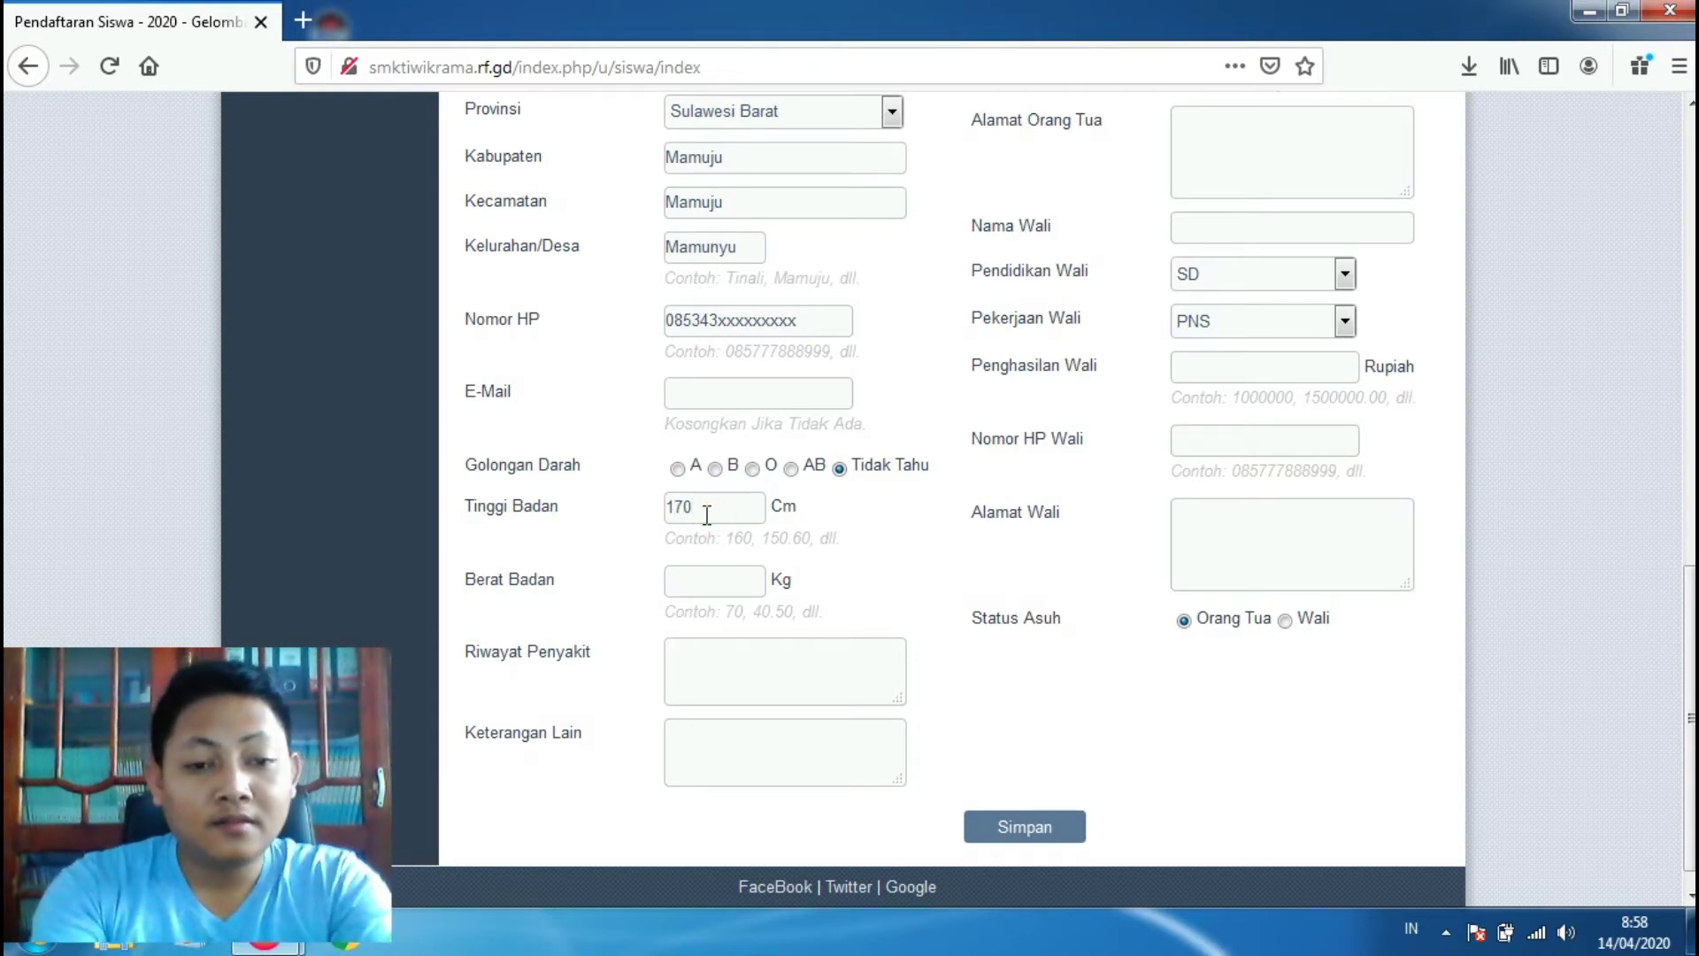
left_click(707, 584)
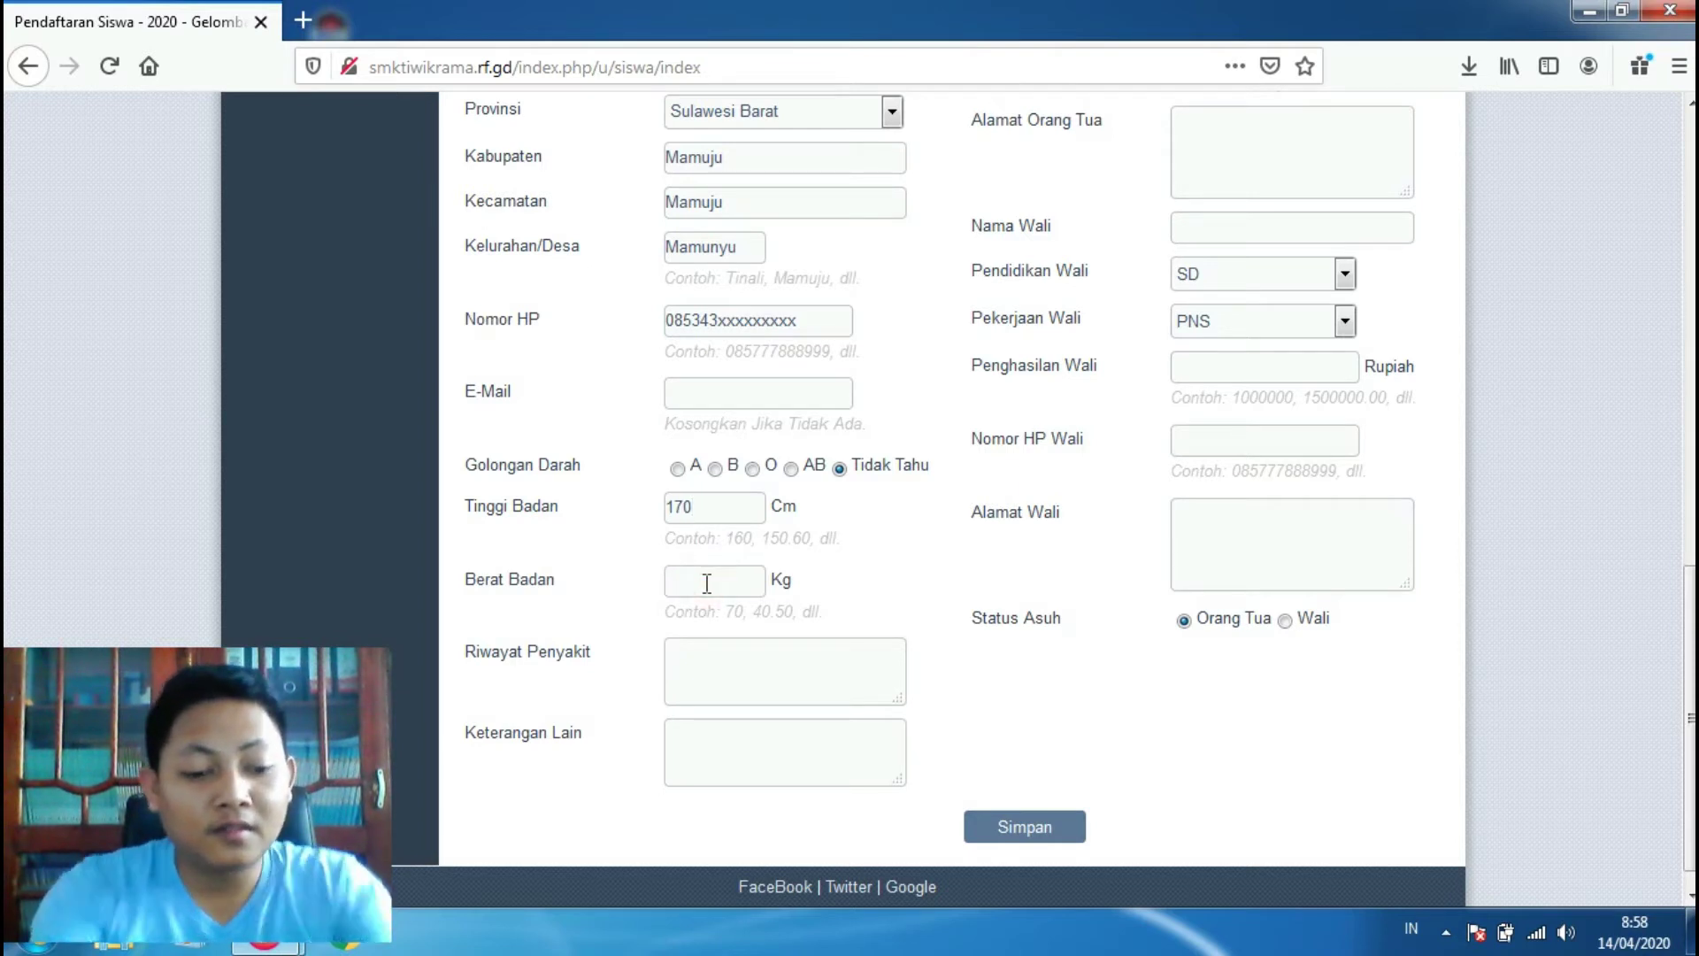
type("7")
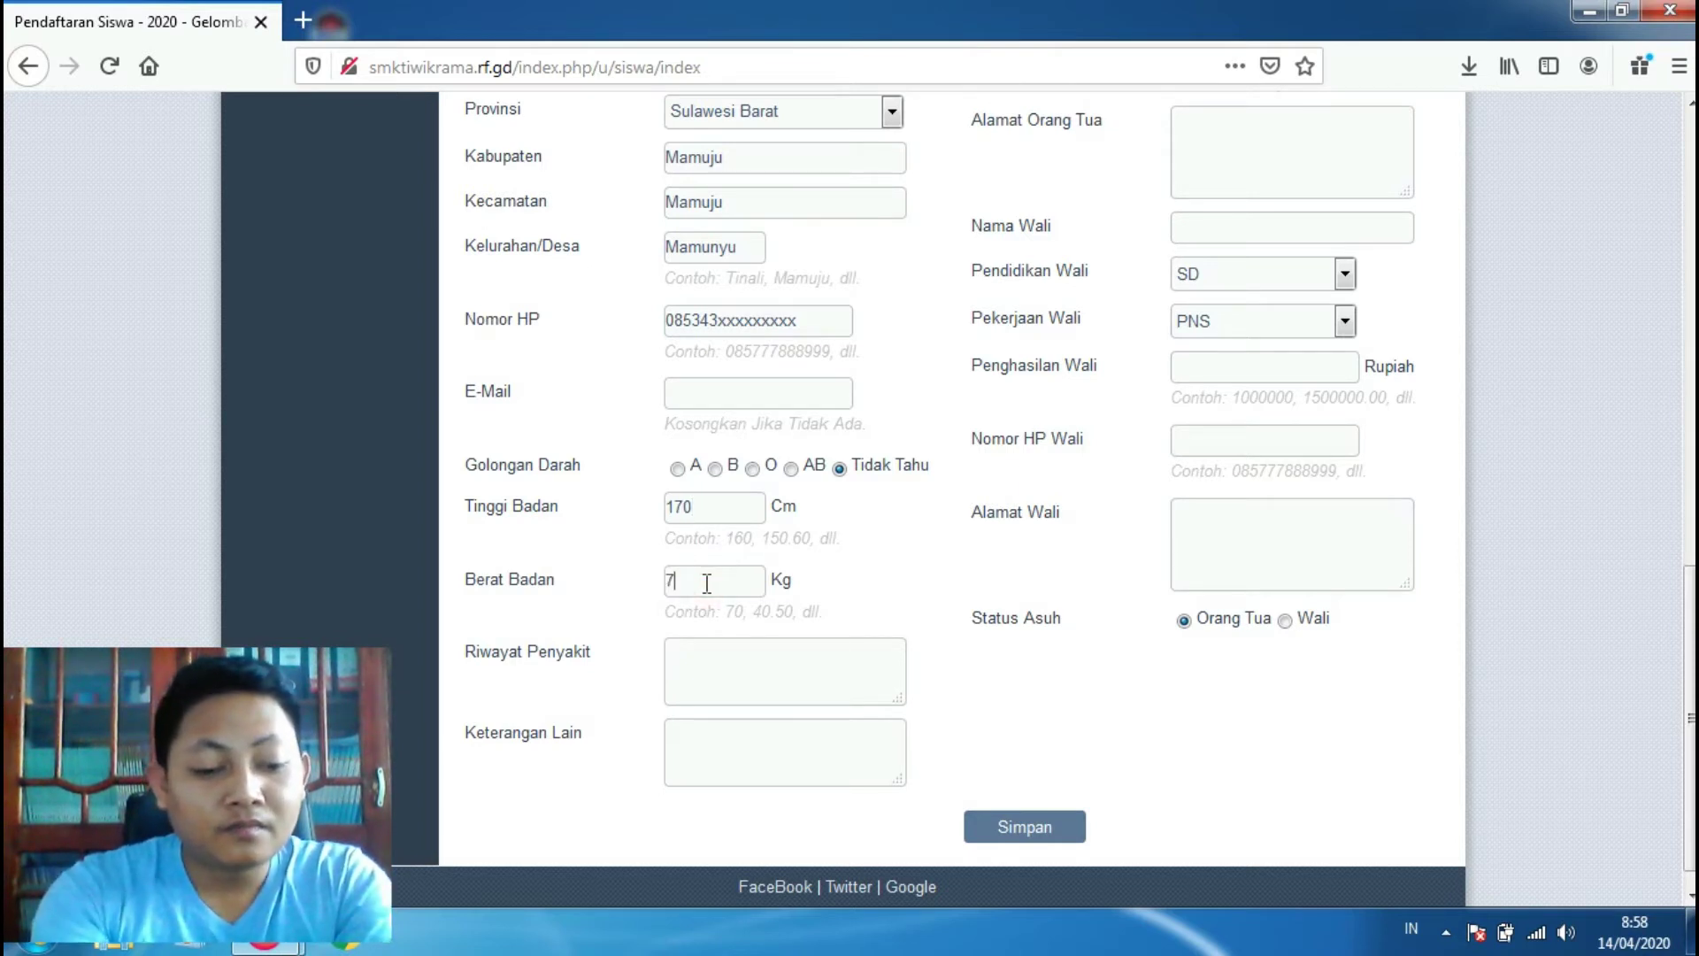
type("5")
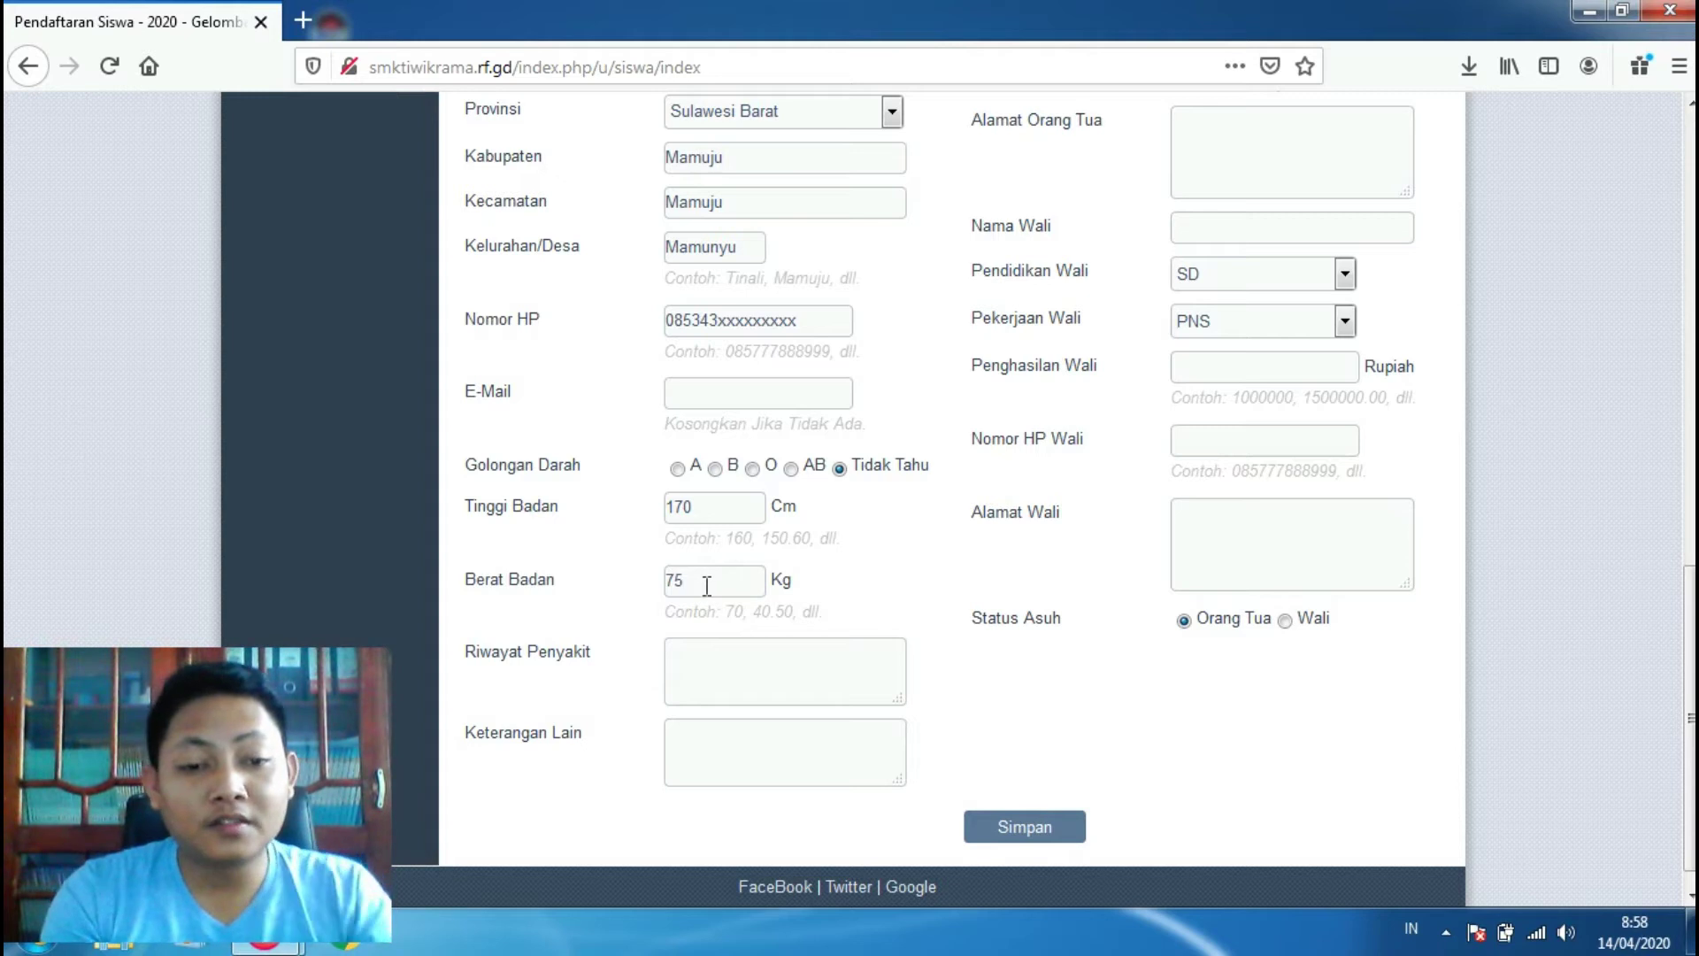
left_click(717, 661)
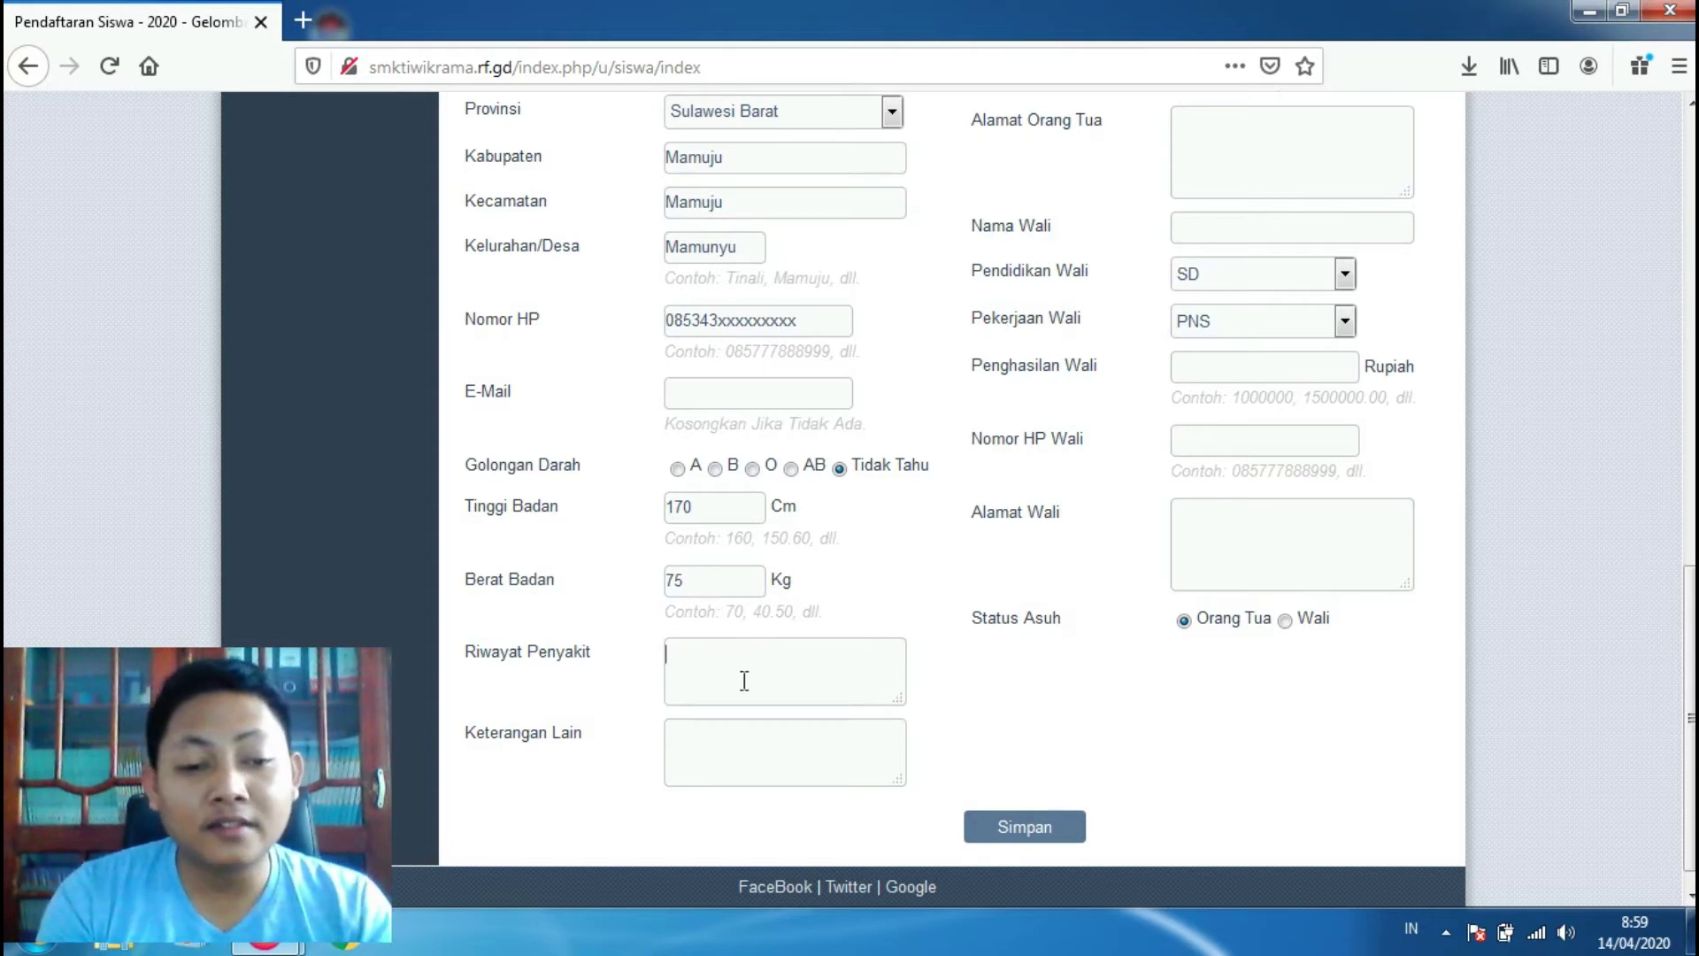
left_click(751, 742)
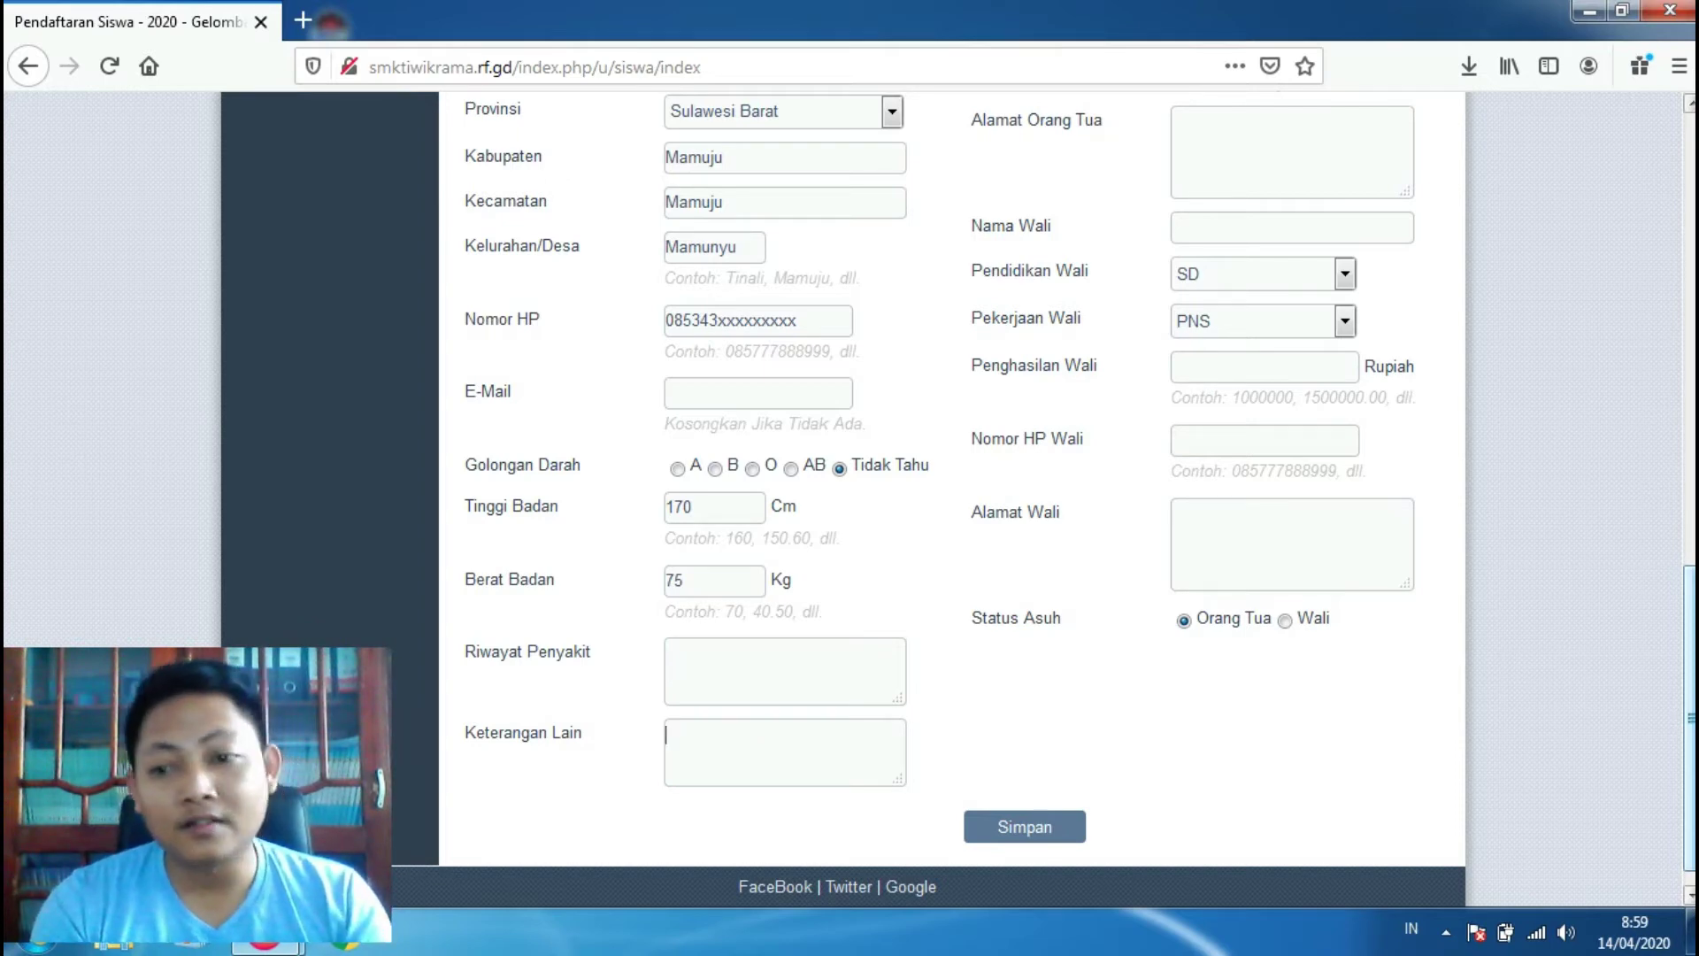
Step: Scroll back up to the top of the Pendaftaran Siswa form
scroll(951, 496, "up", 3)
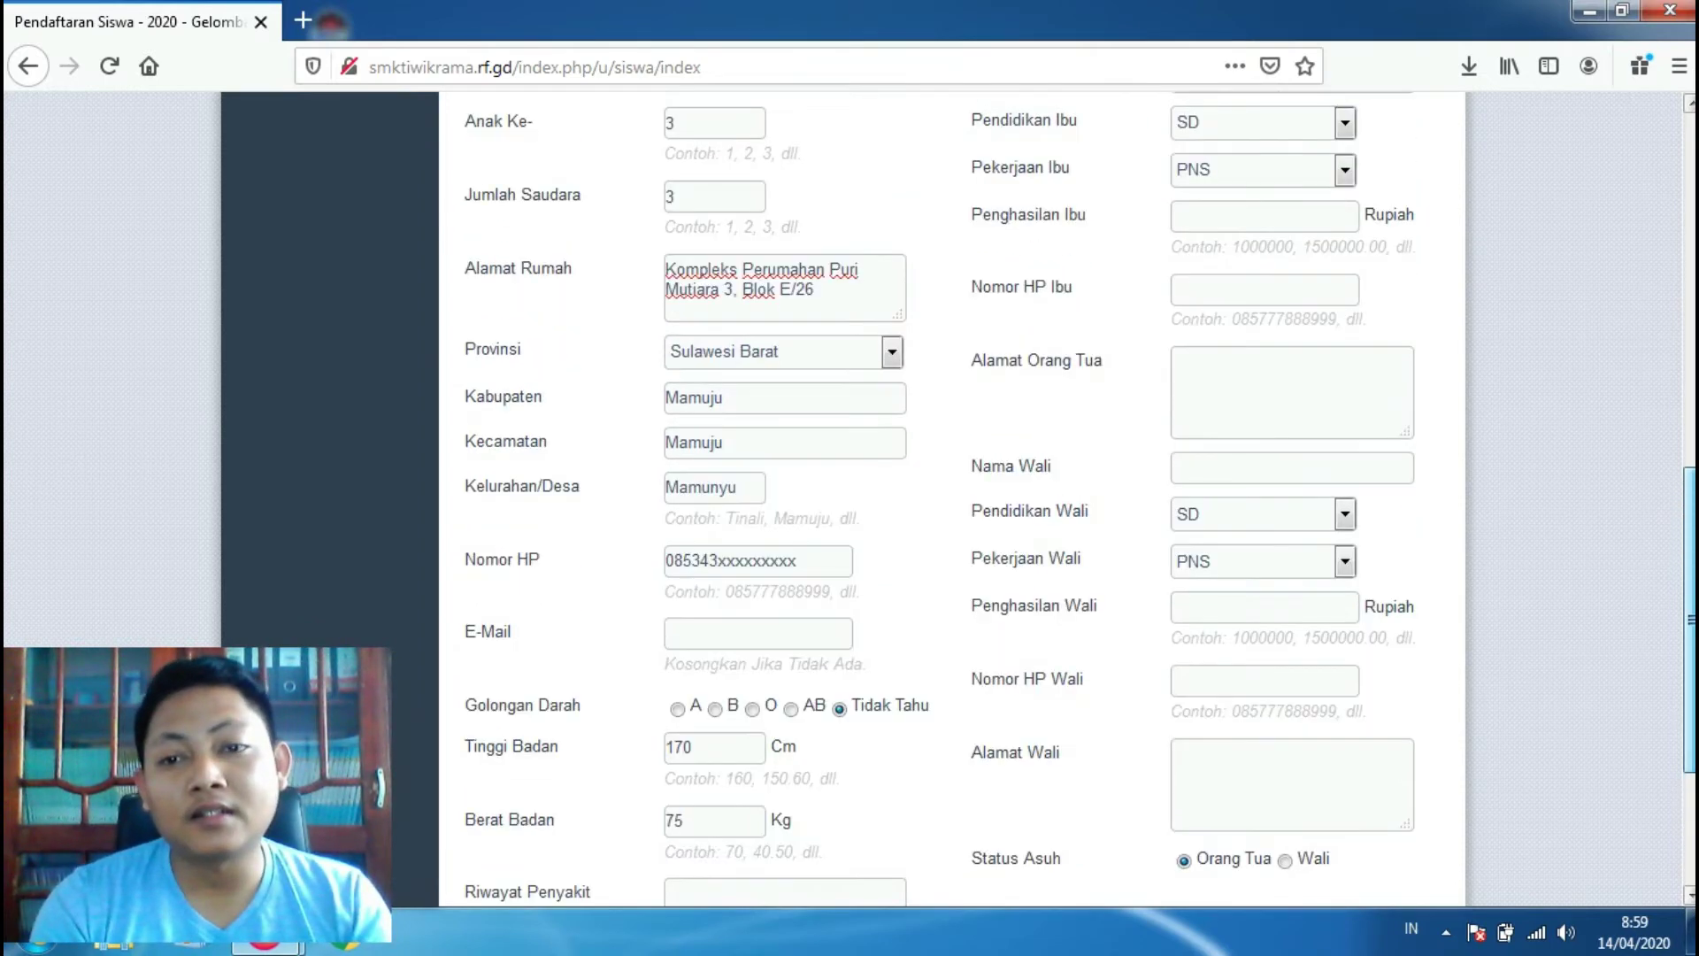
scroll(952, 496, "up", 10)
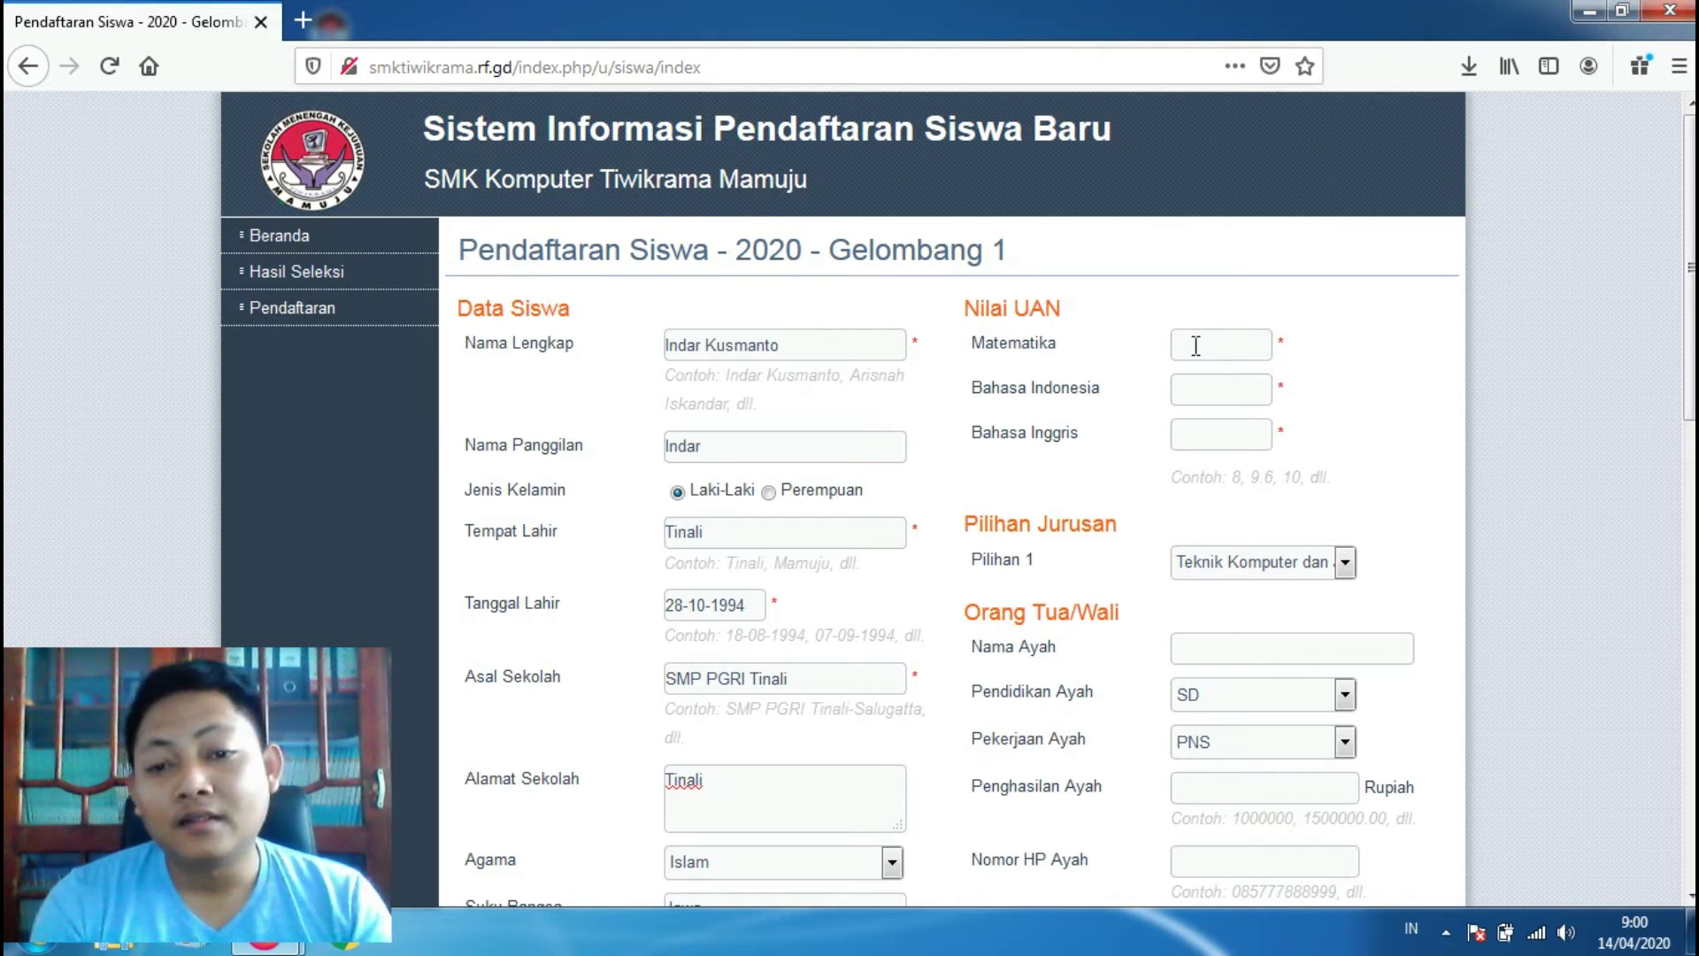
Step: Enter UAN scores 7.5 for Matematika, 8 for Bahasa Indonesia and 8.2 for Bahasa Inggris
left_click(1195, 345)
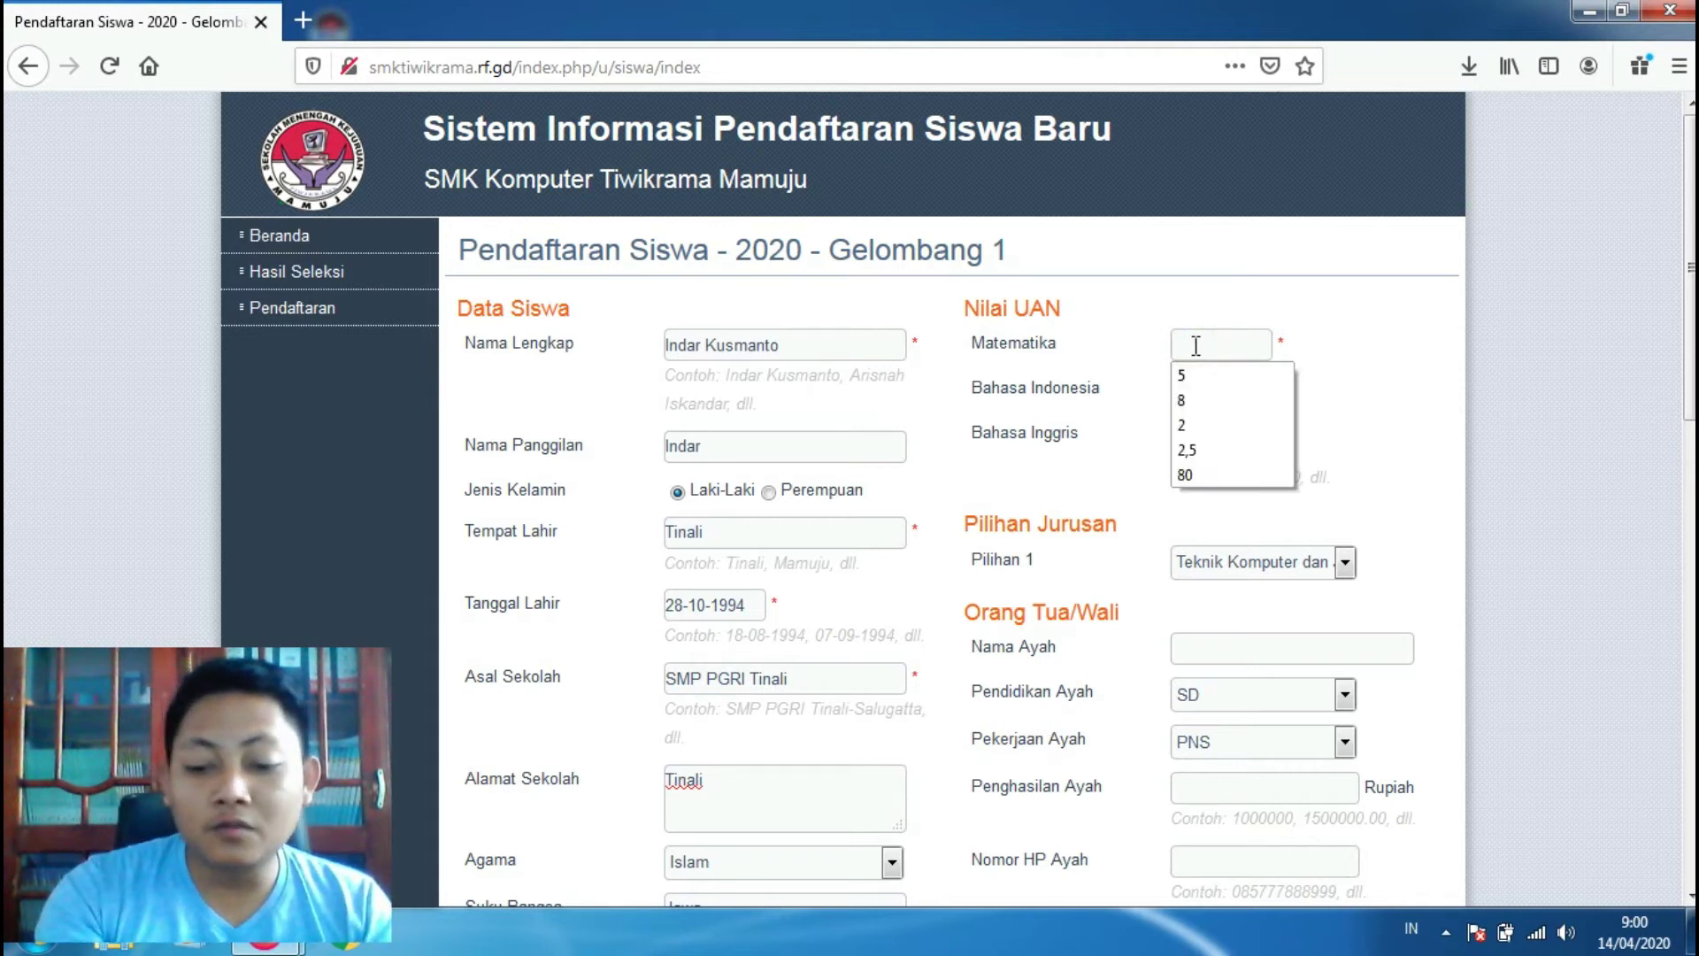
type("7.5")
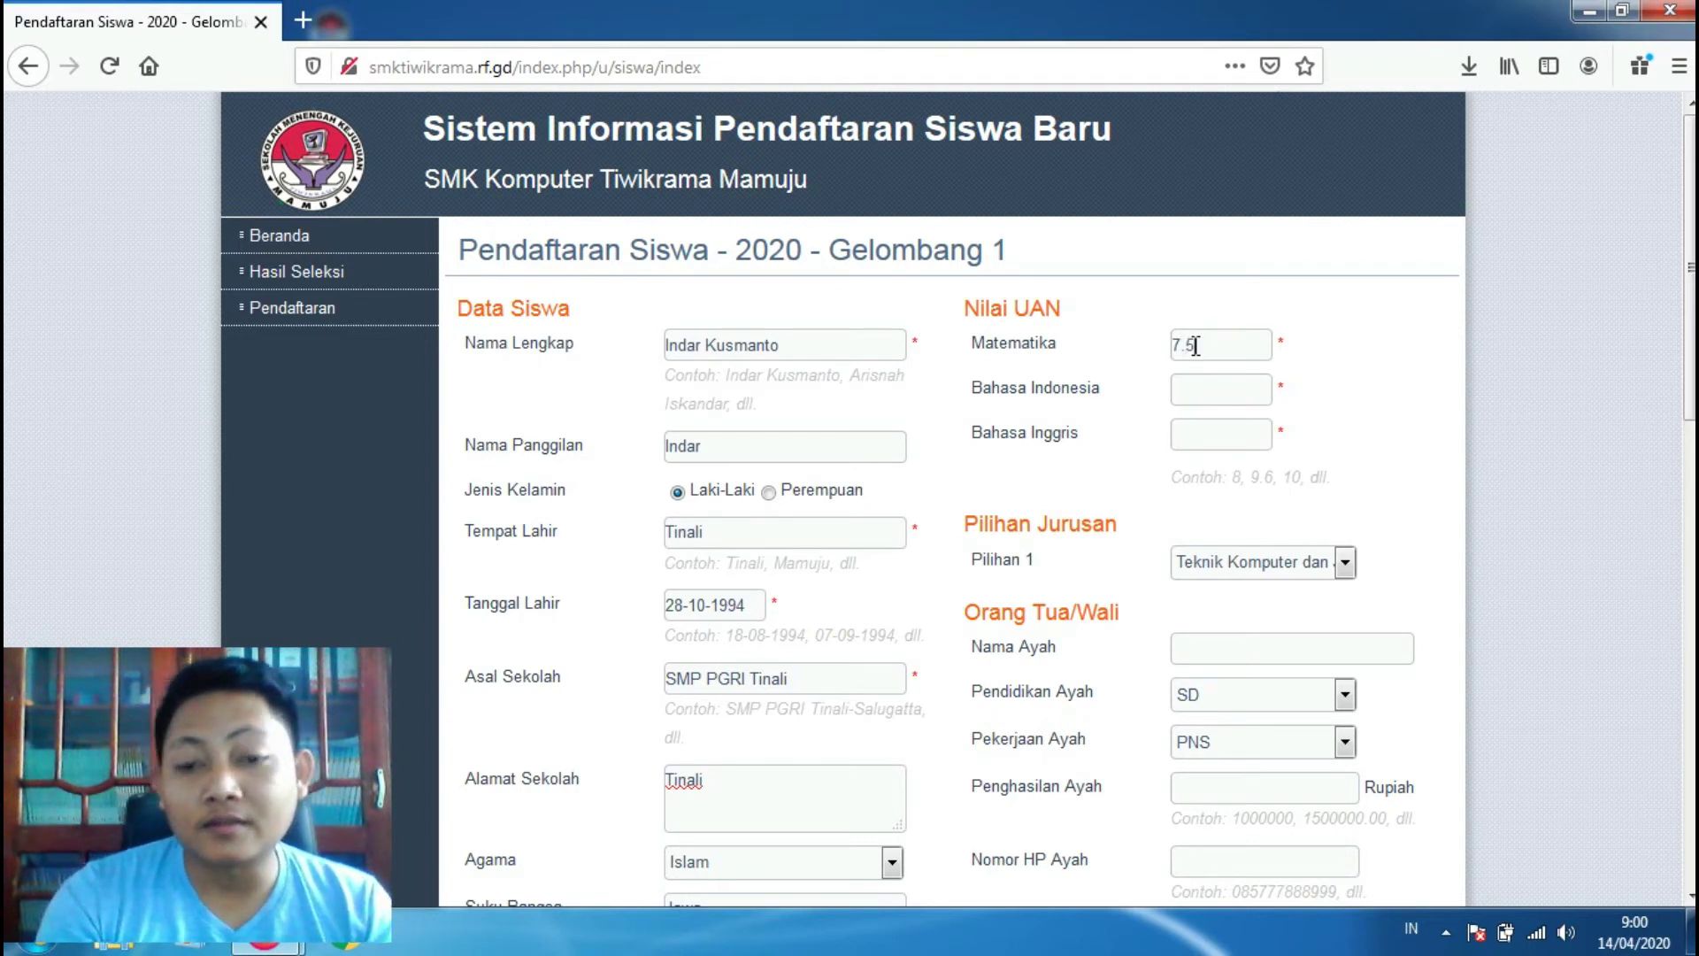
left_click(1209, 391)
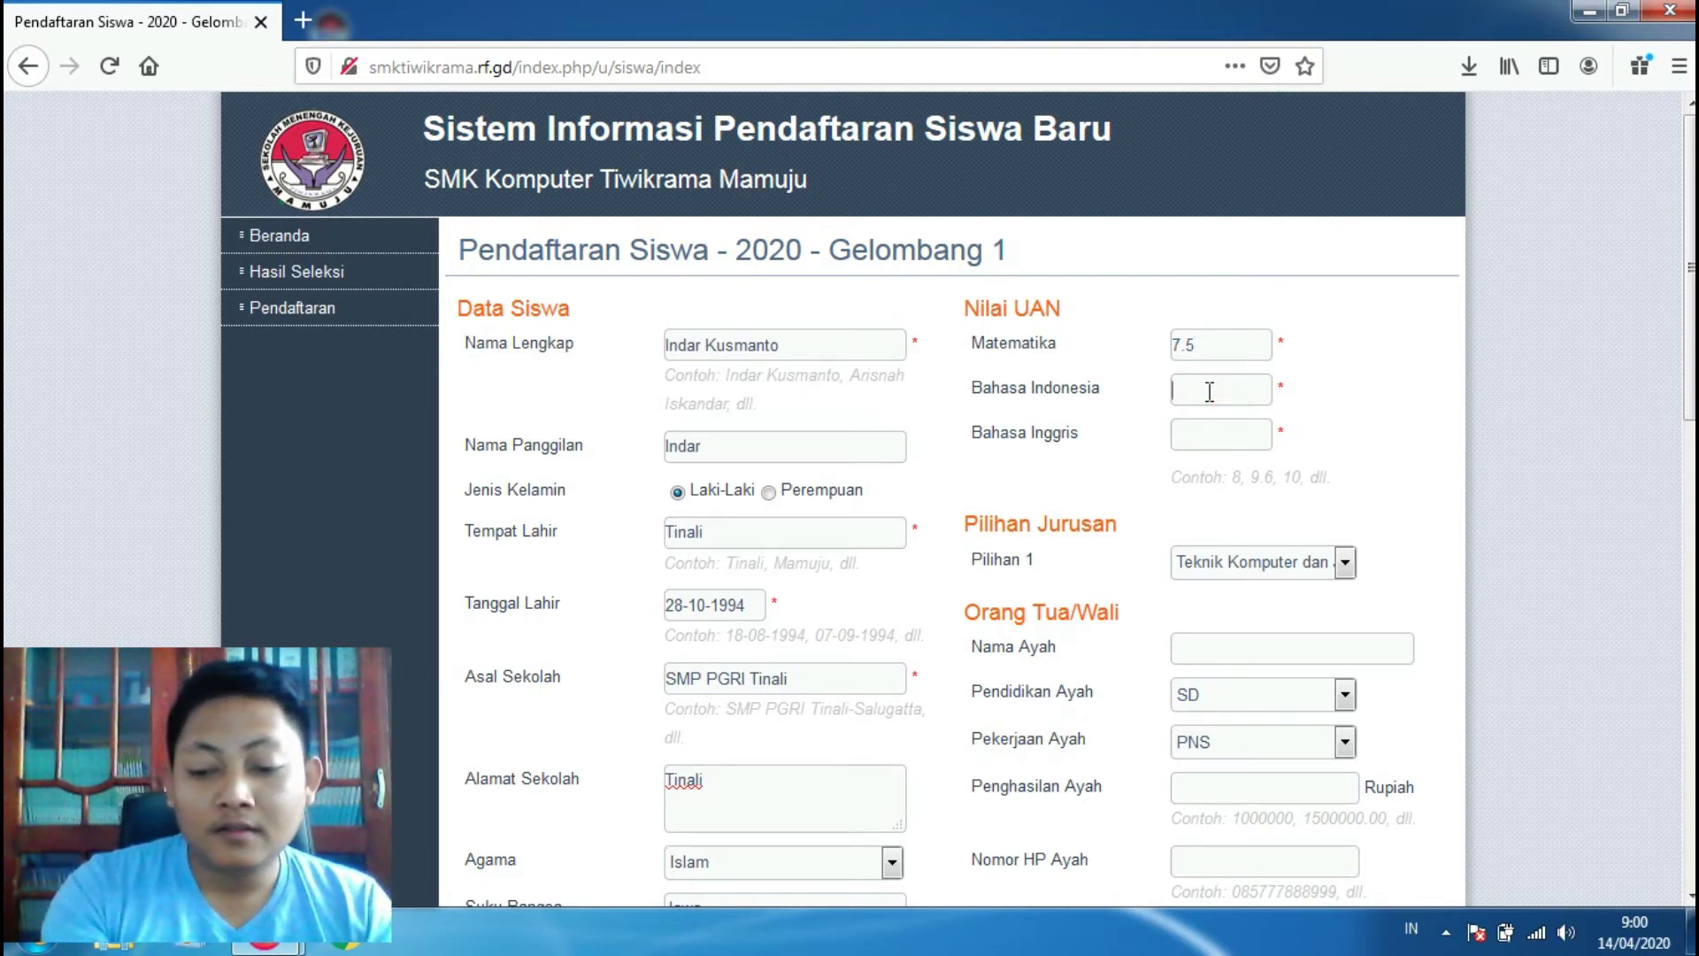
type("8")
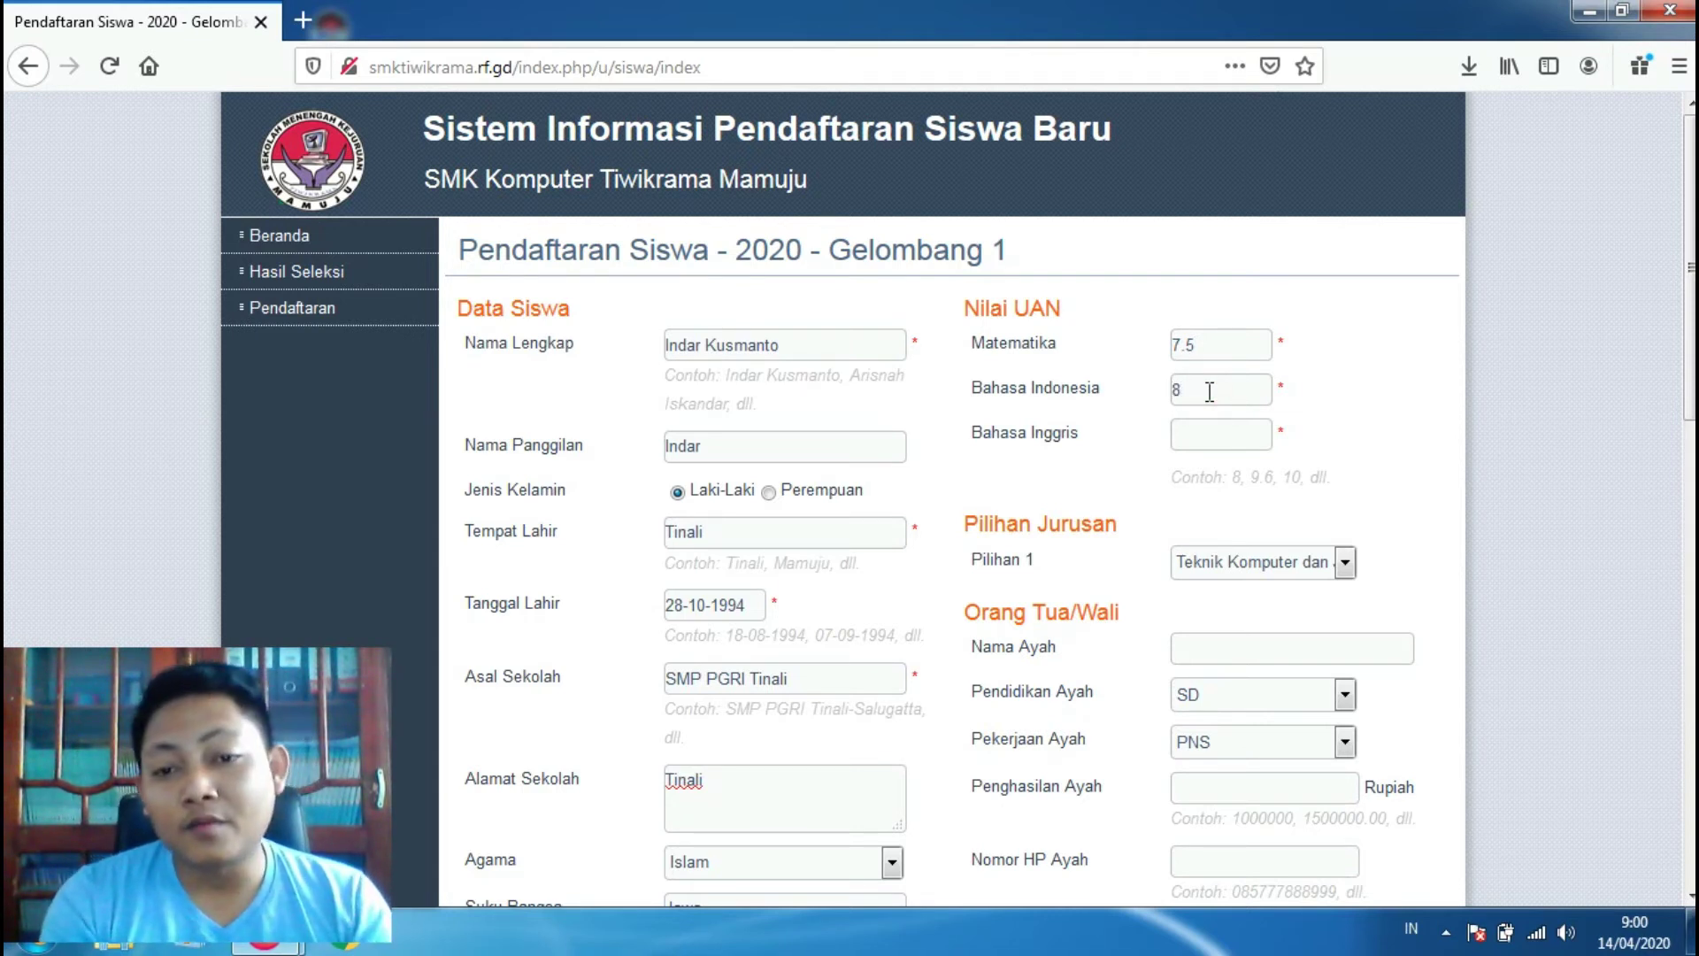
left_click(1207, 438)
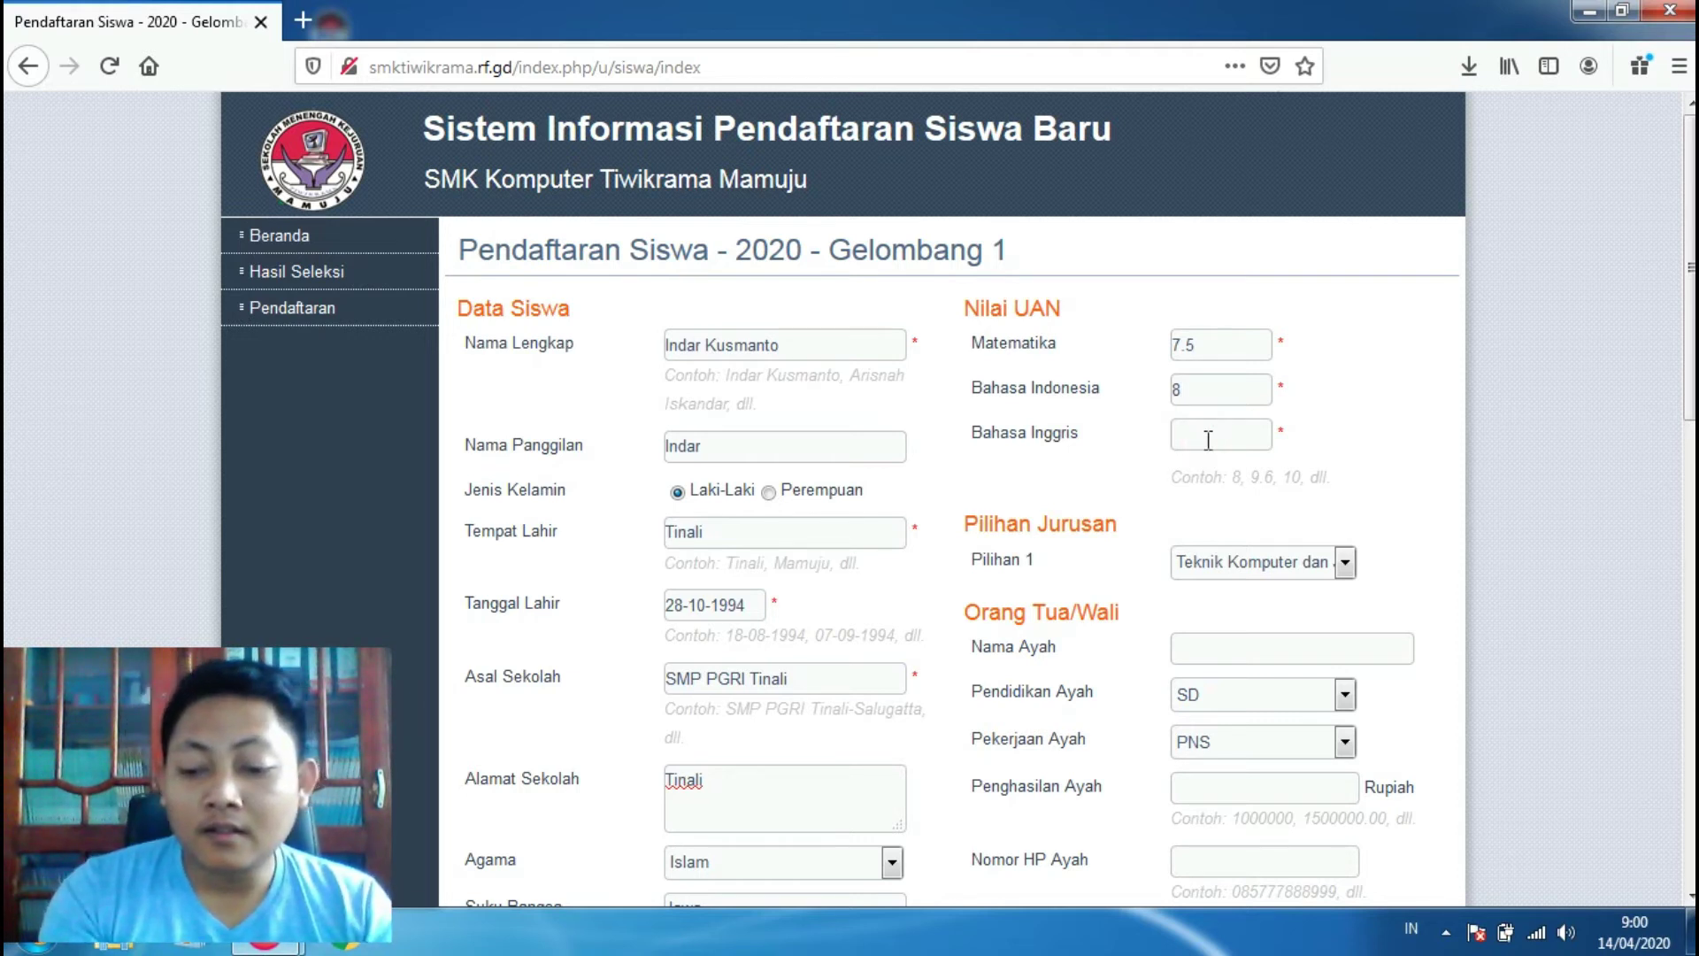
type("8")
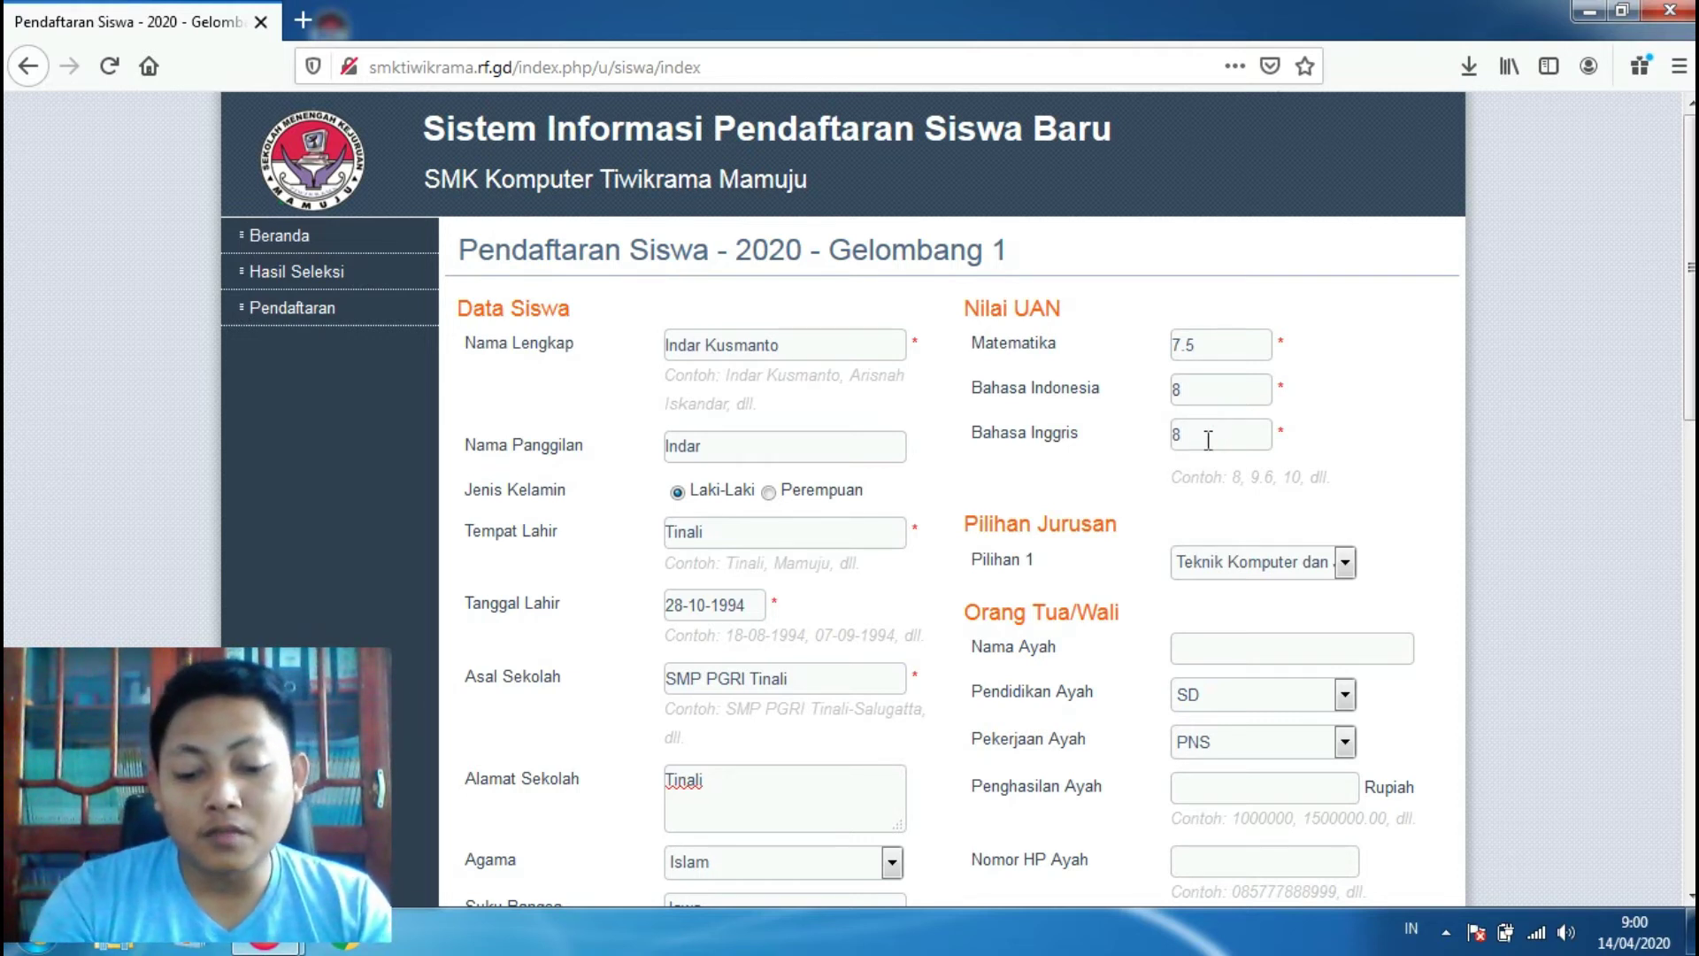
type(".2")
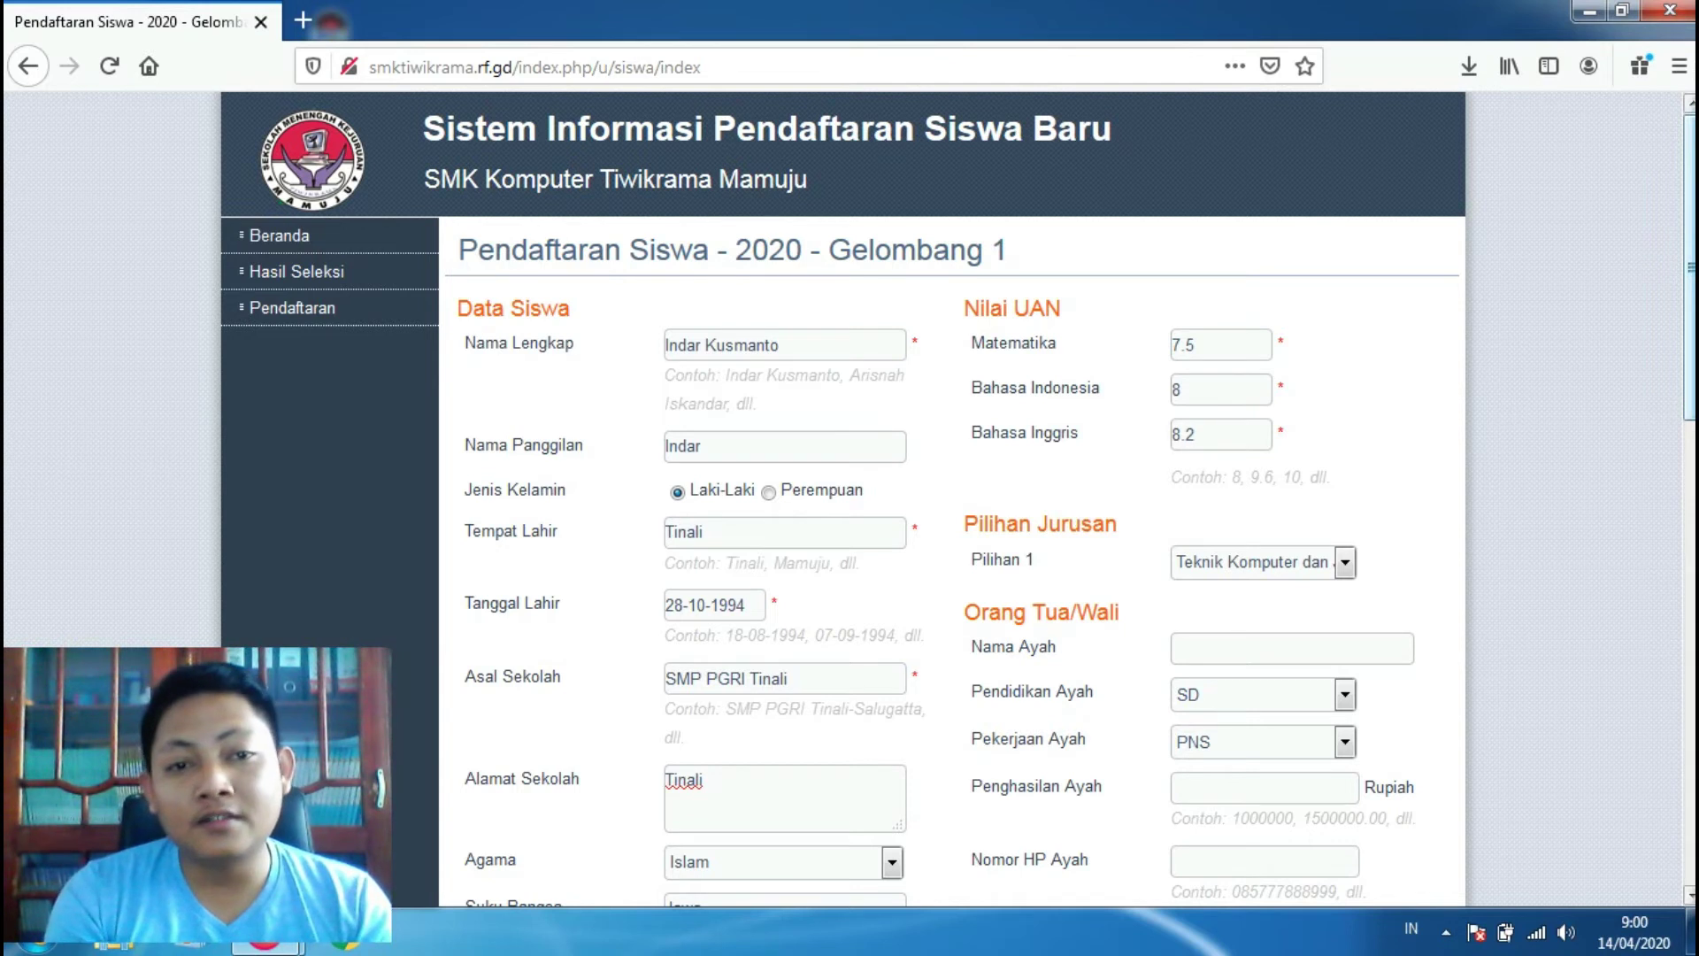
Step: Choose Teknik Komputer dan Jaringan as the first major in Pilihan 1
scroll(1688, 310, "down", 3)
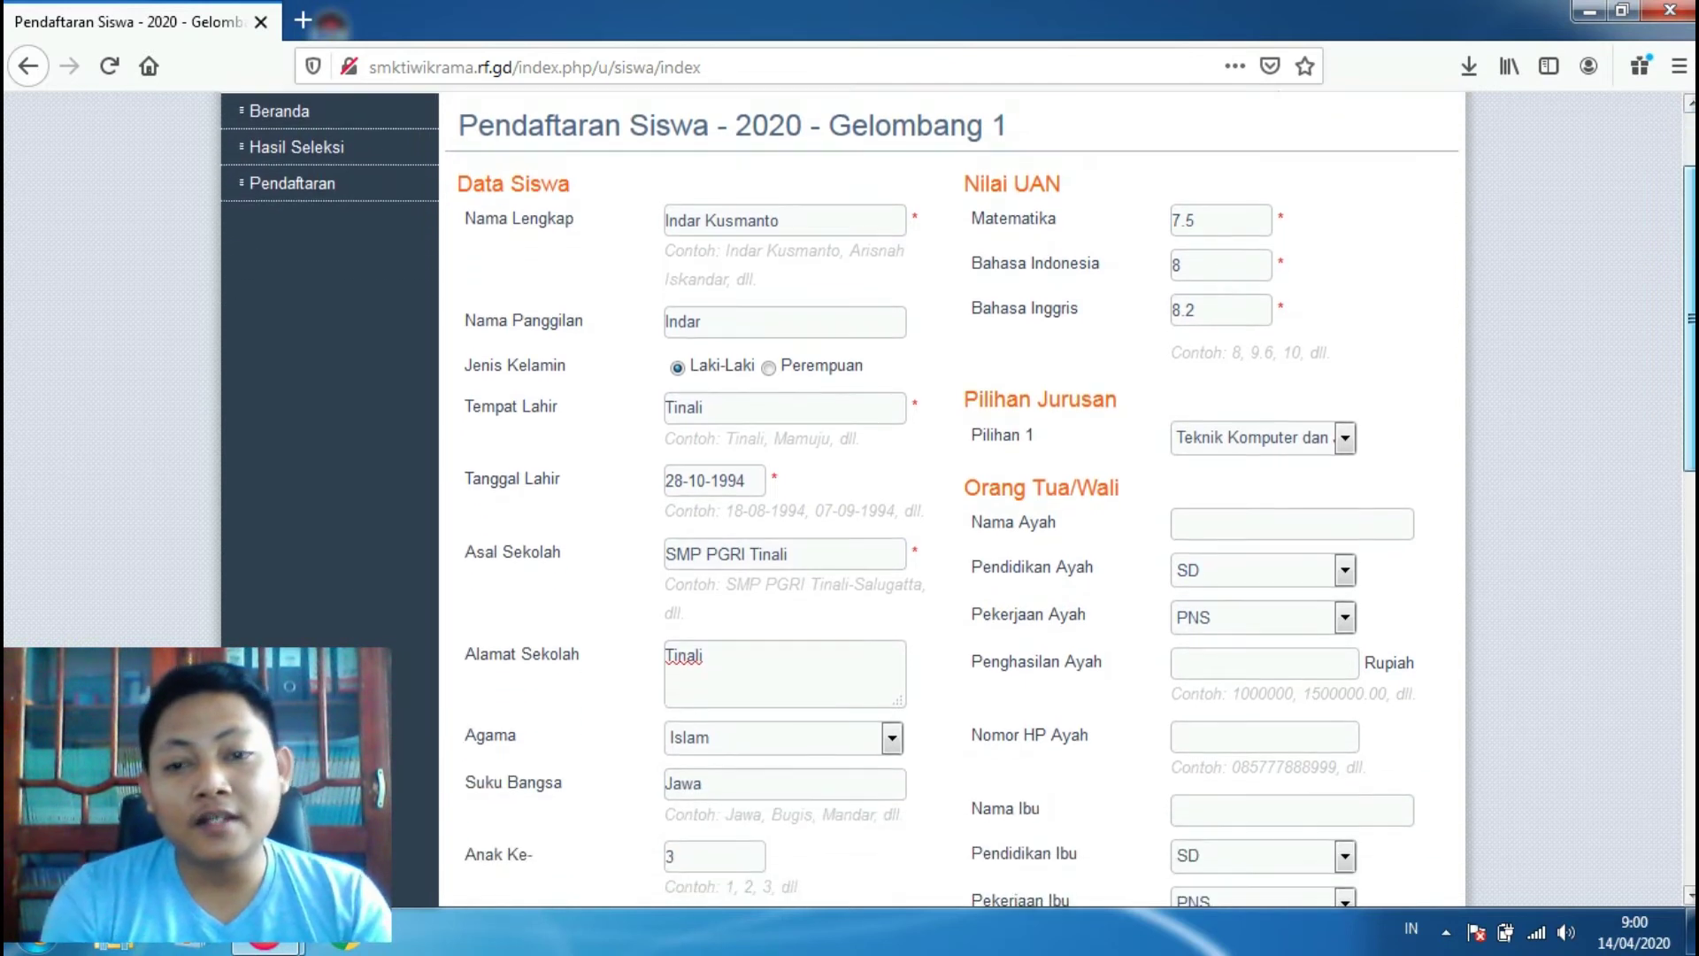
left_click(1346, 437)
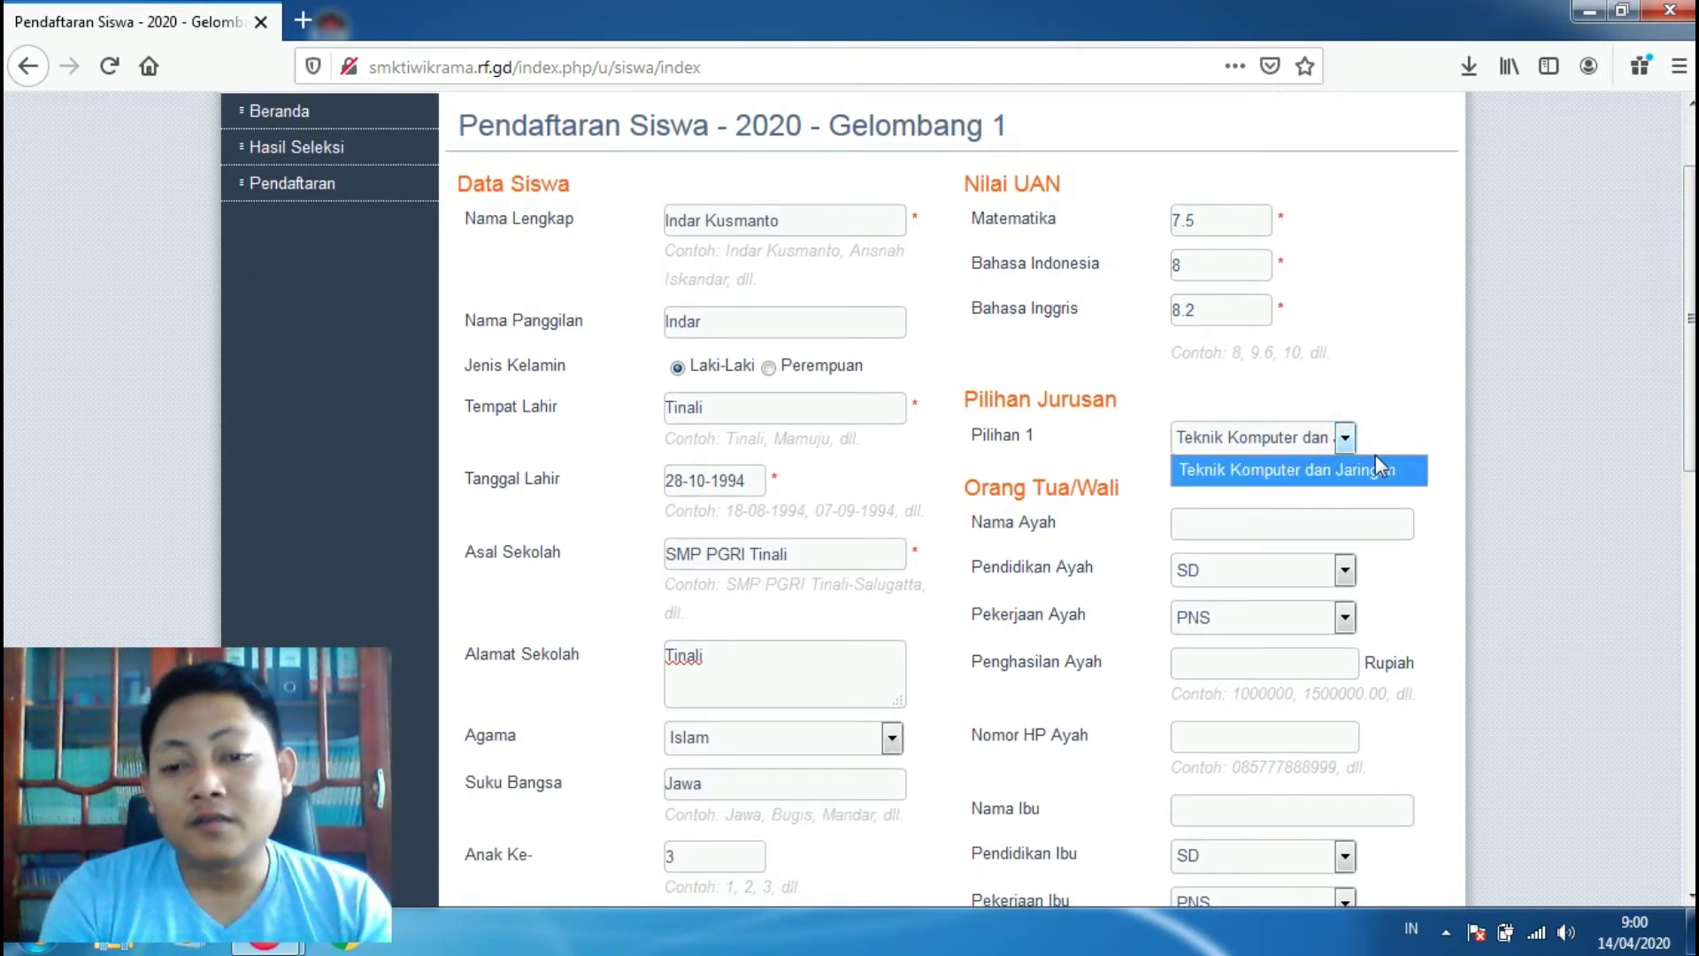
left_click(1285, 475)
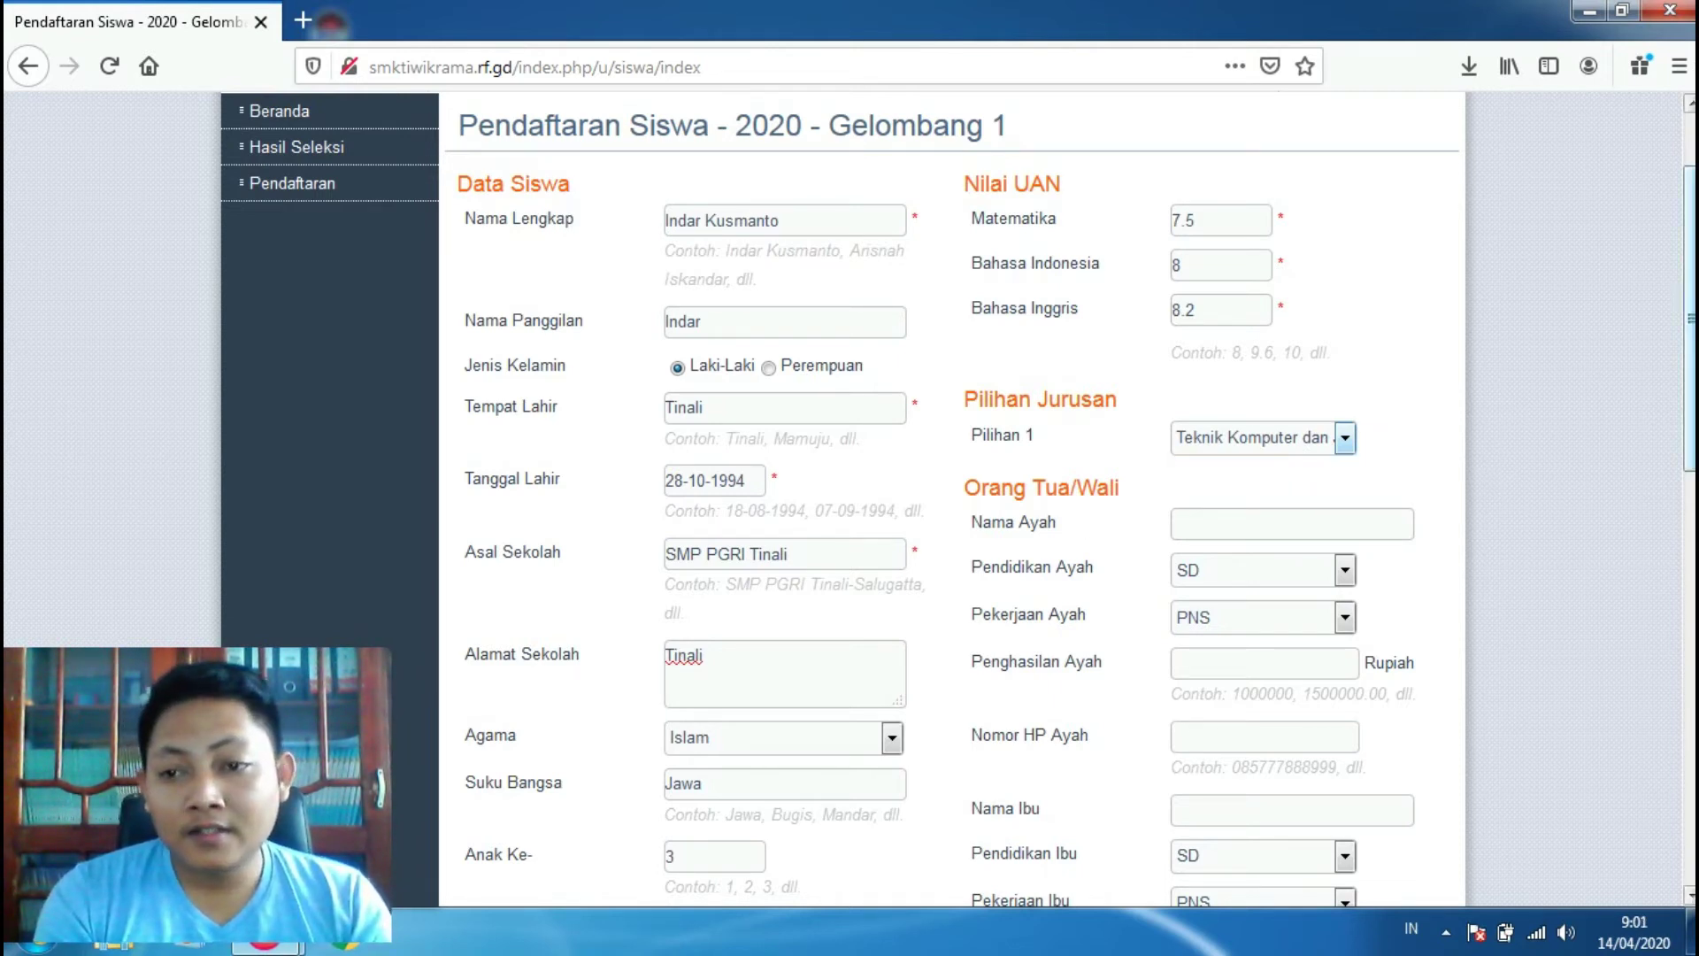
scroll(958, 500, "down", 4)
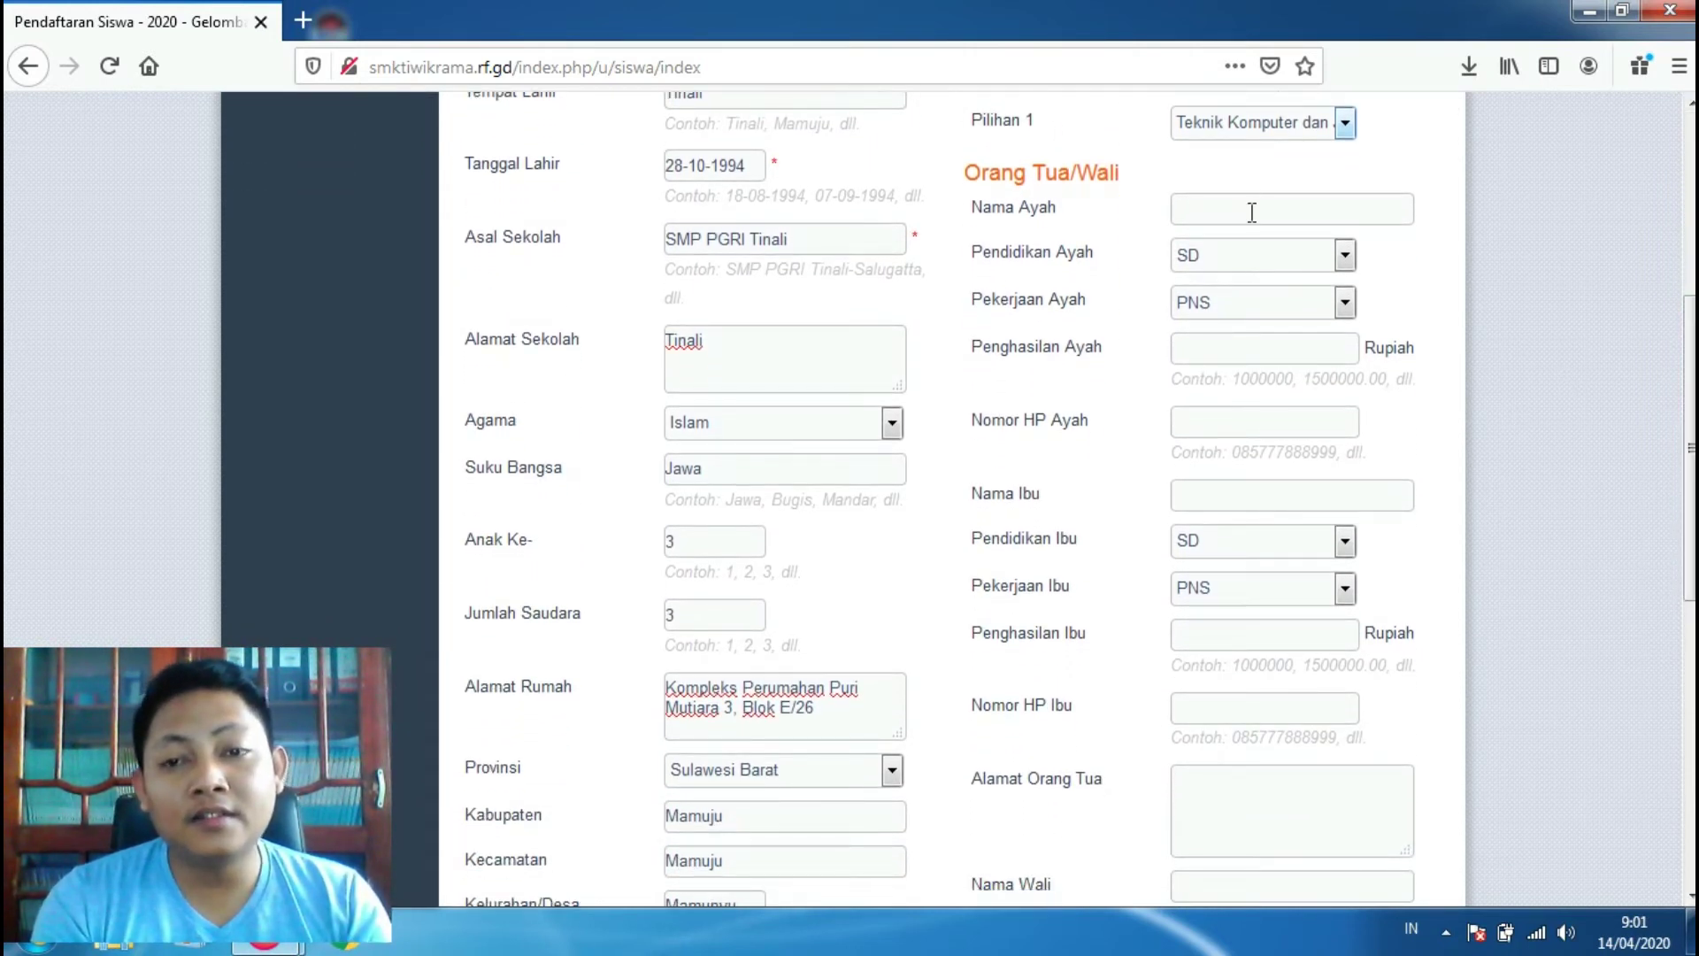
Step: Enter the father's name, with education SMP and occupation Petani
left_click(1252, 213)
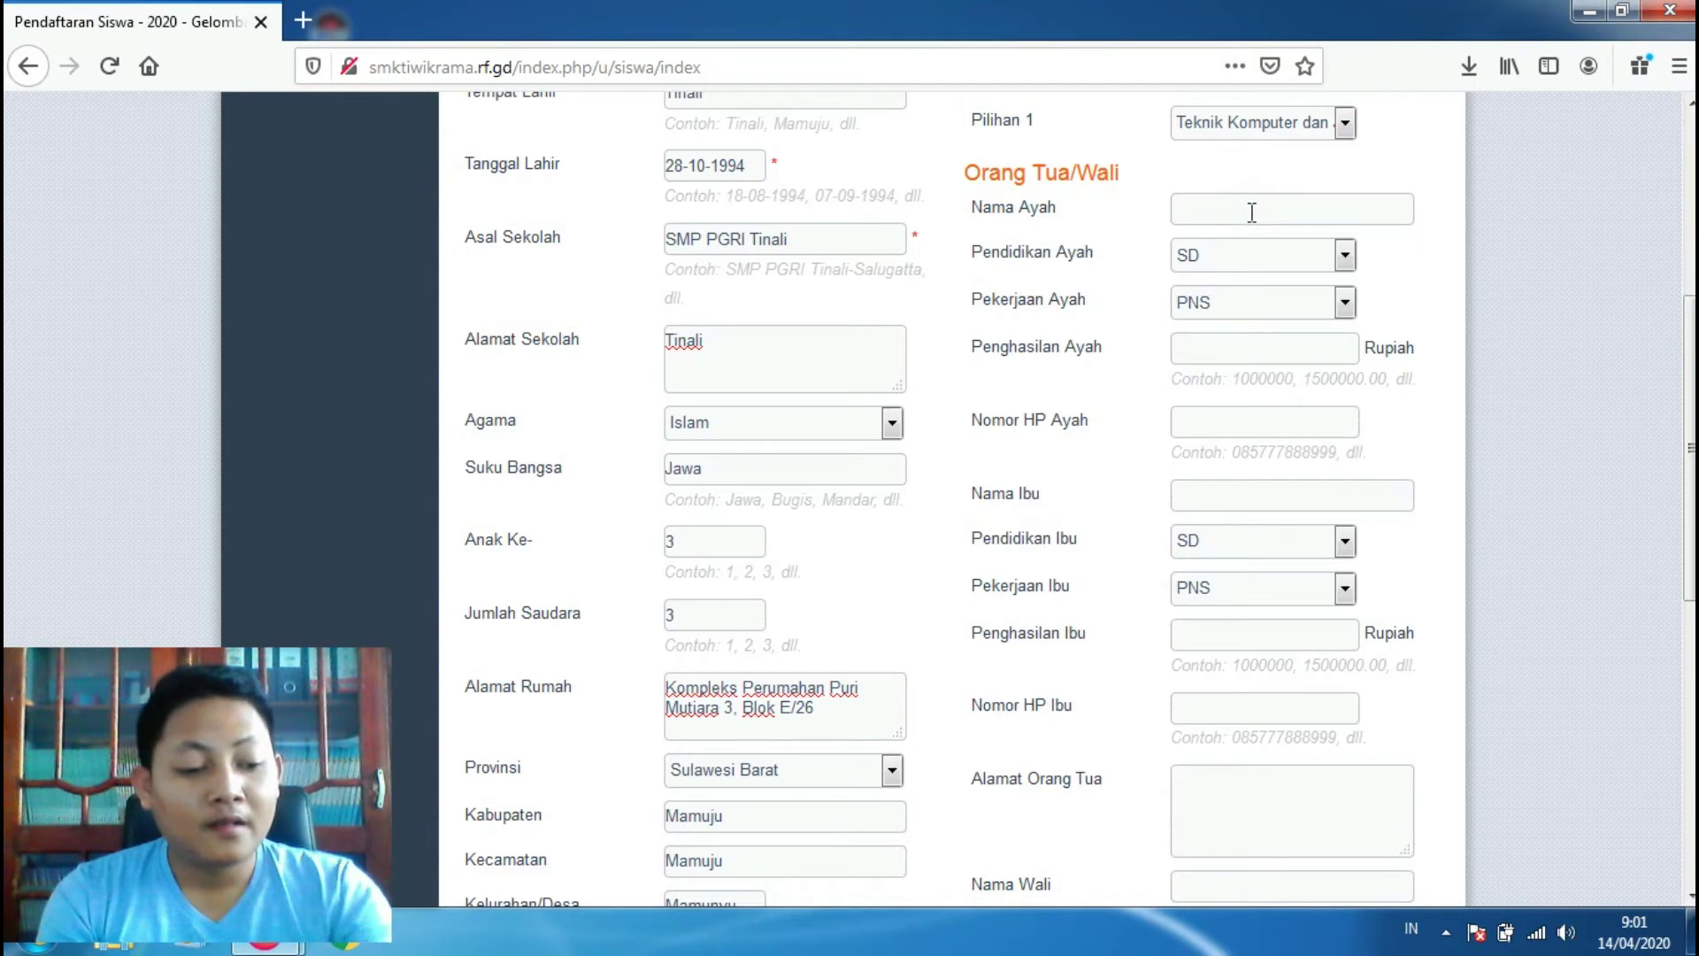
type("S")
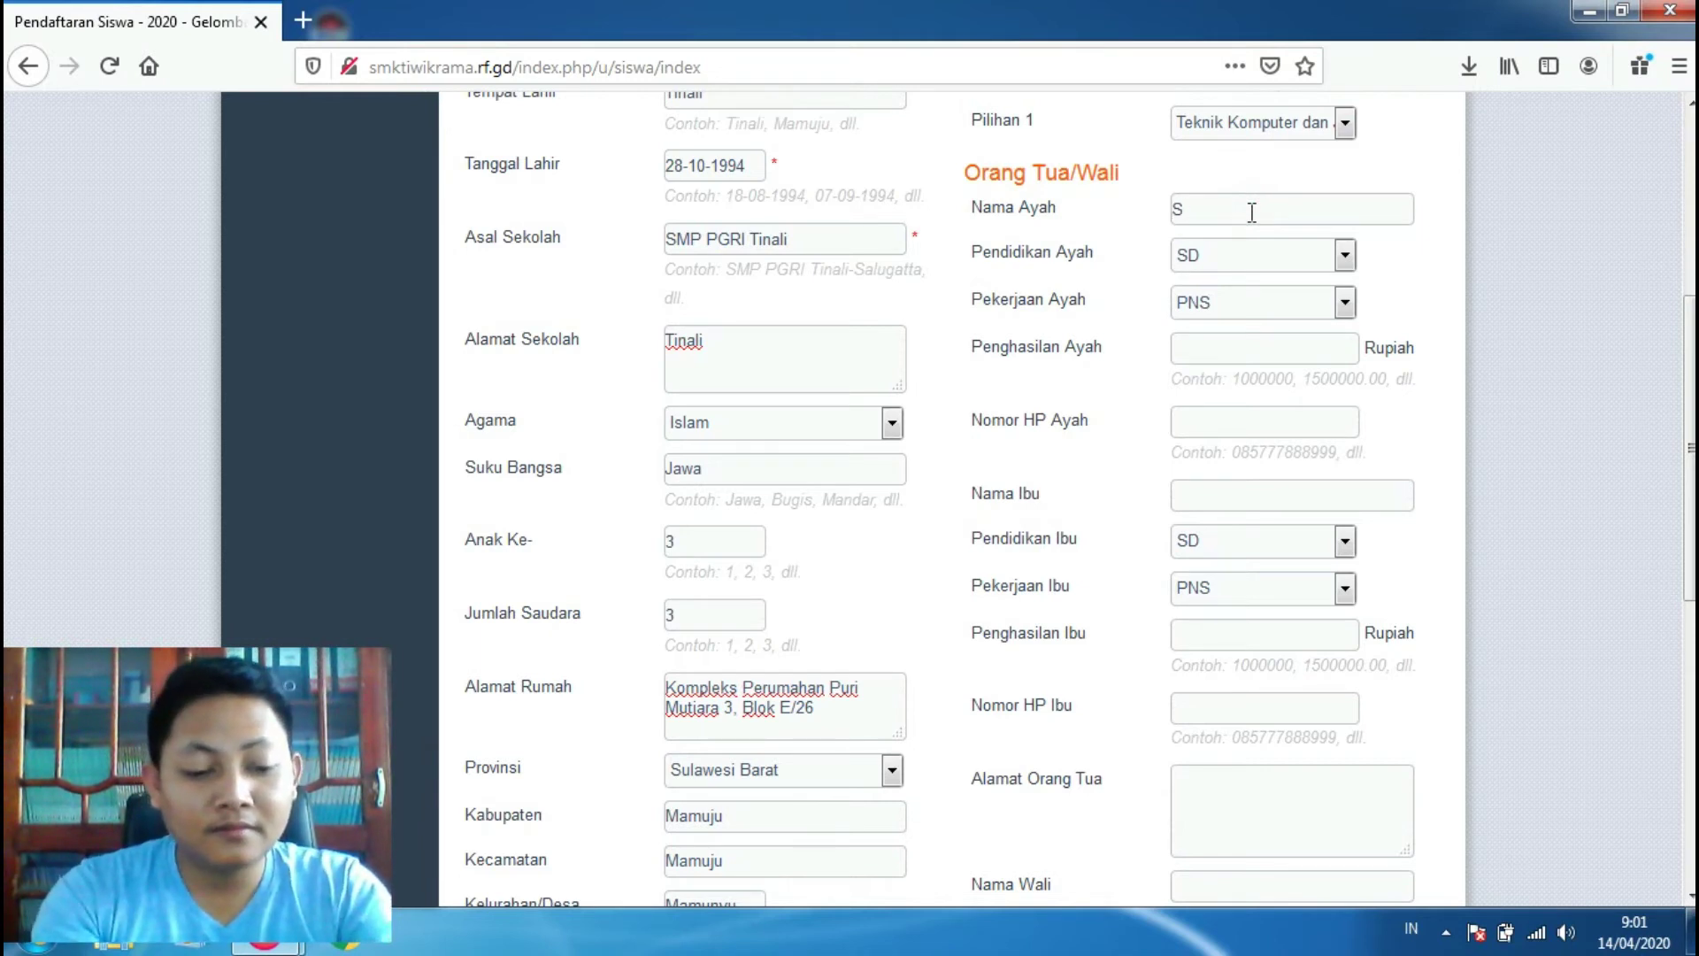
type("odikin")
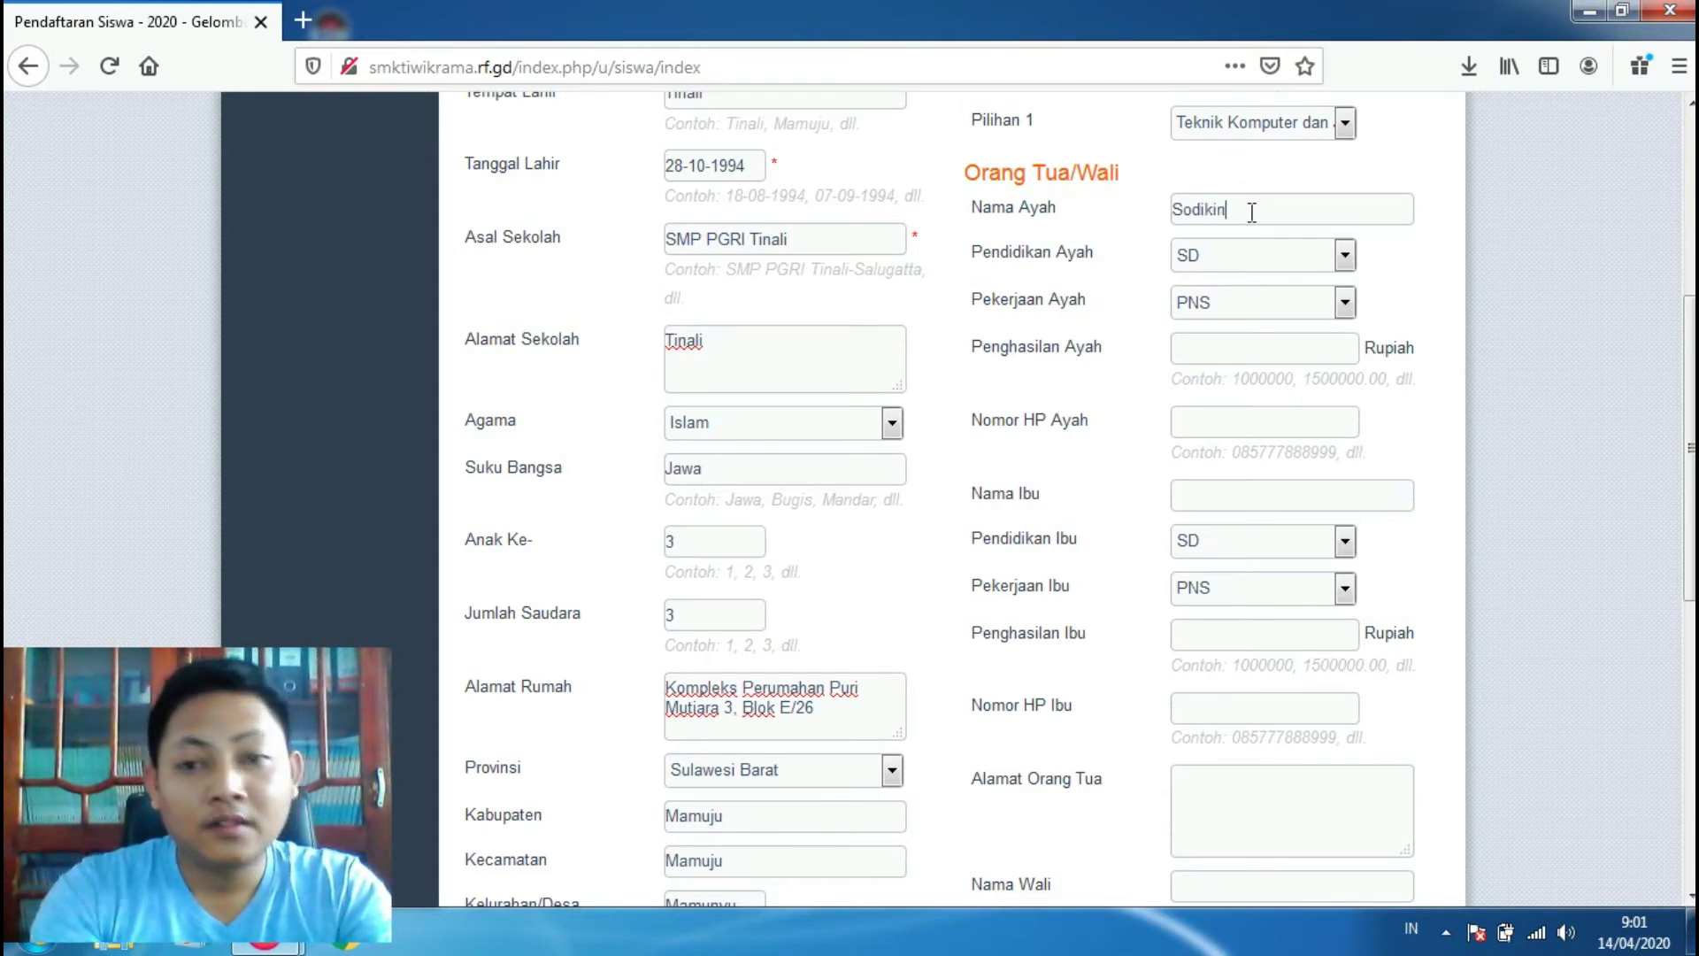
left_click(1283, 251)
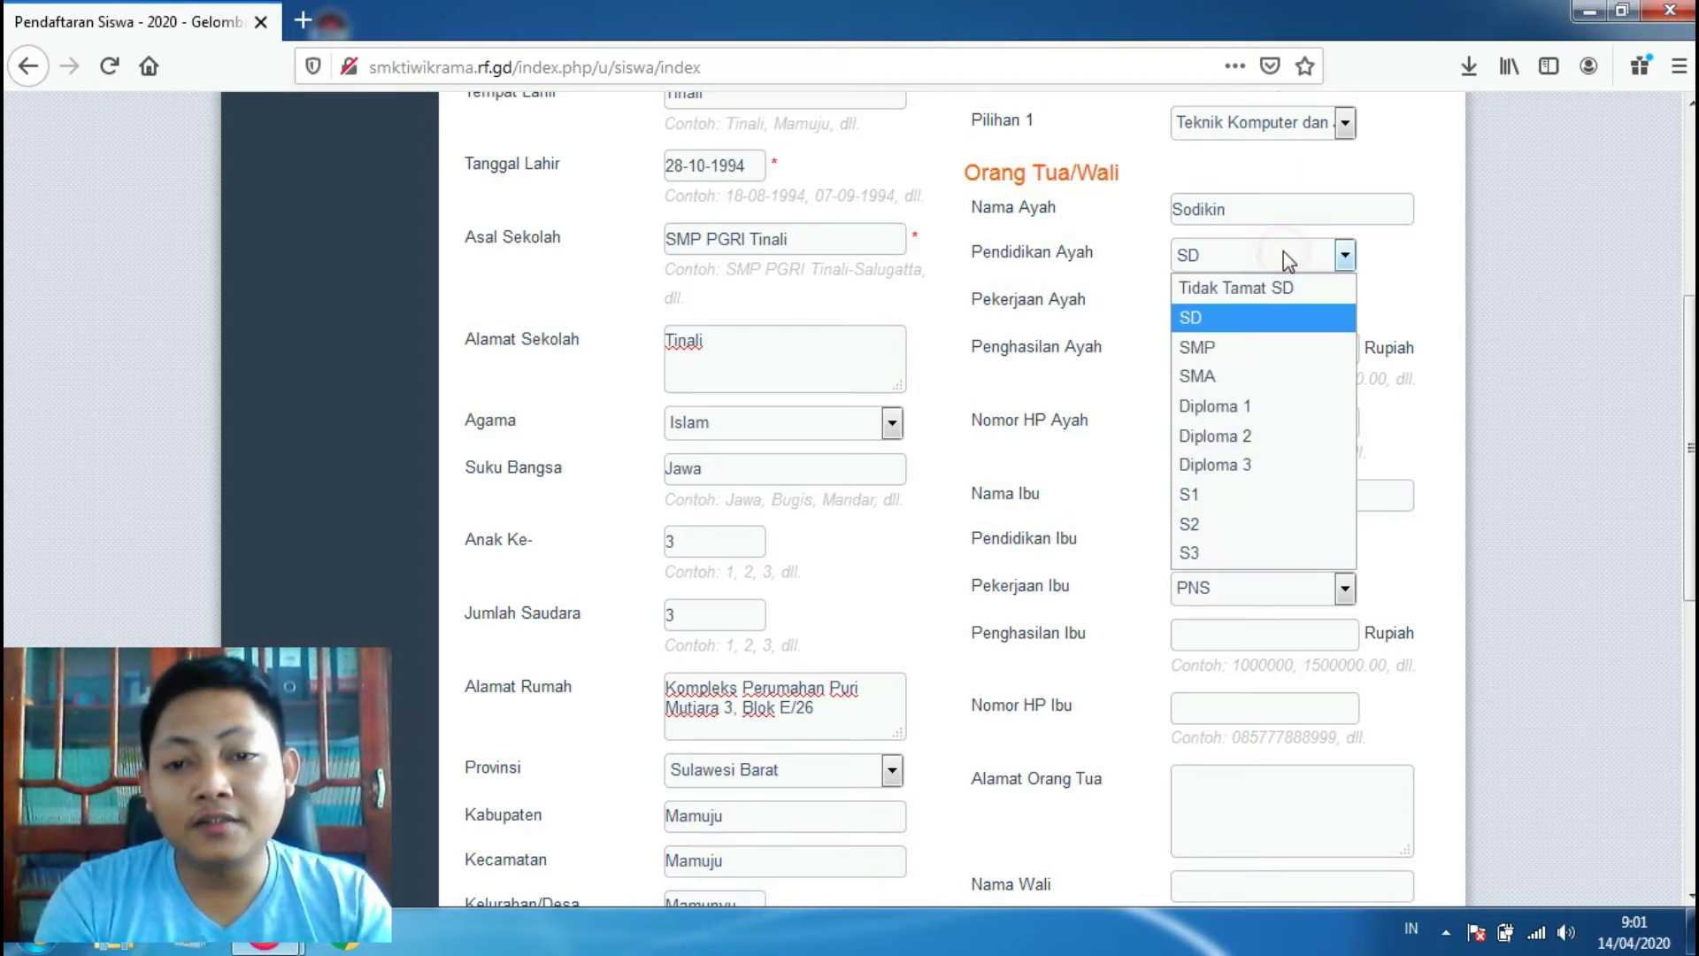
left_click(1239, 347)
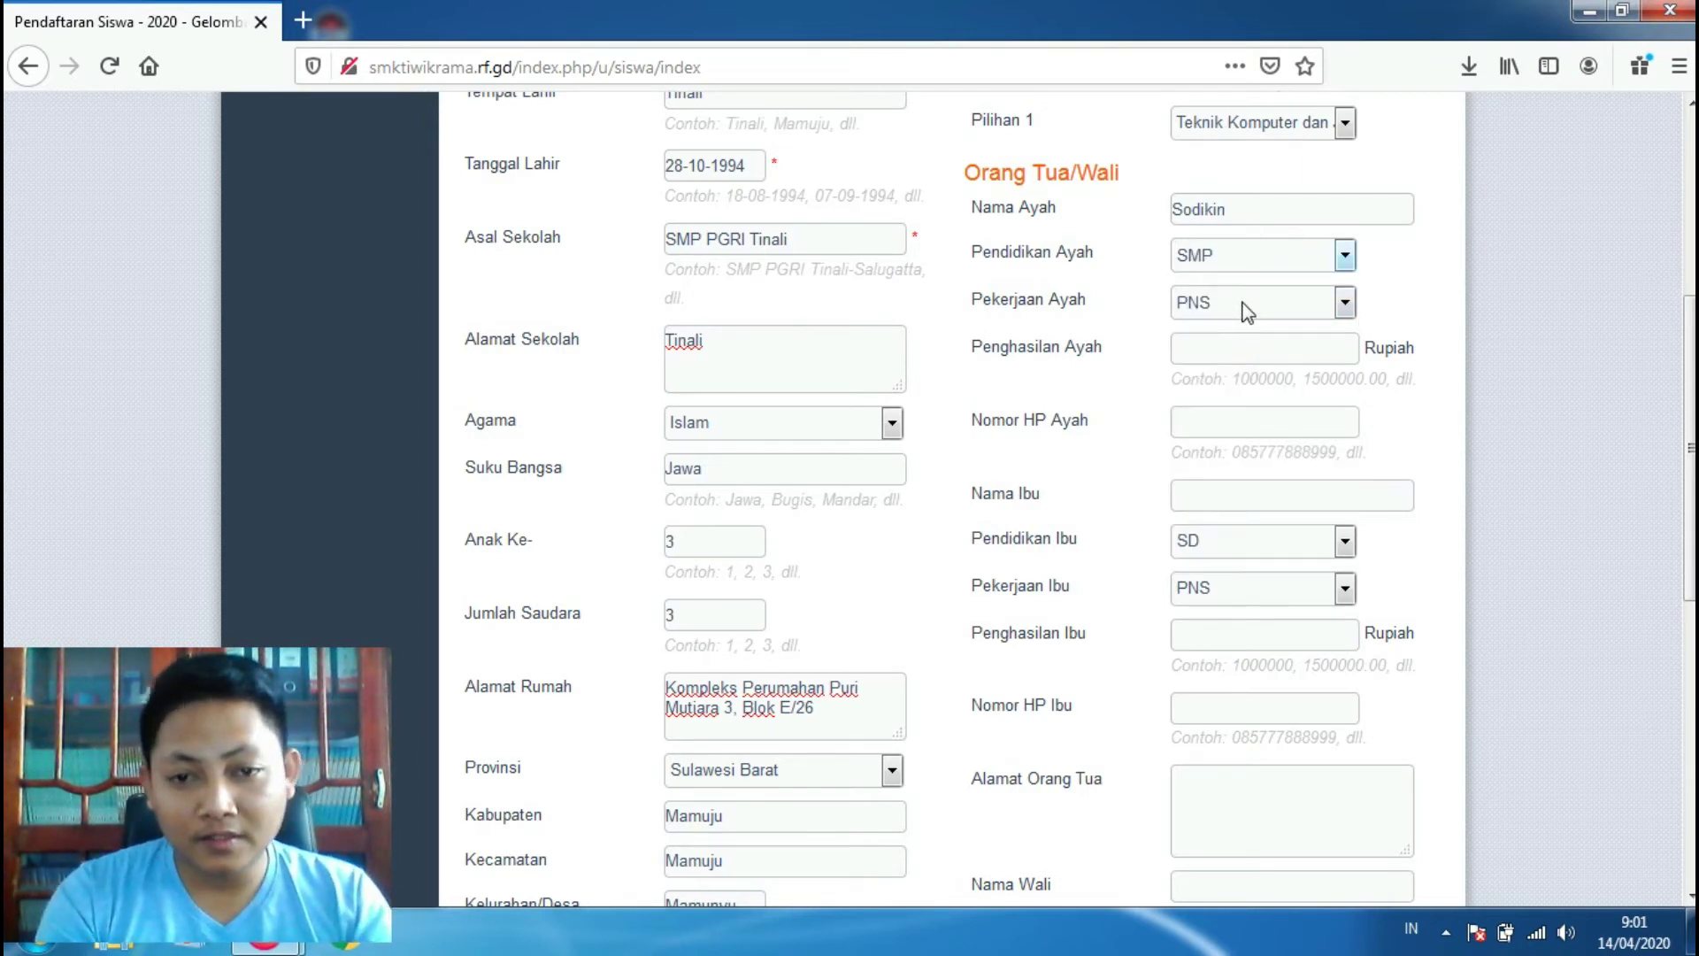
left_click(1247, 308)
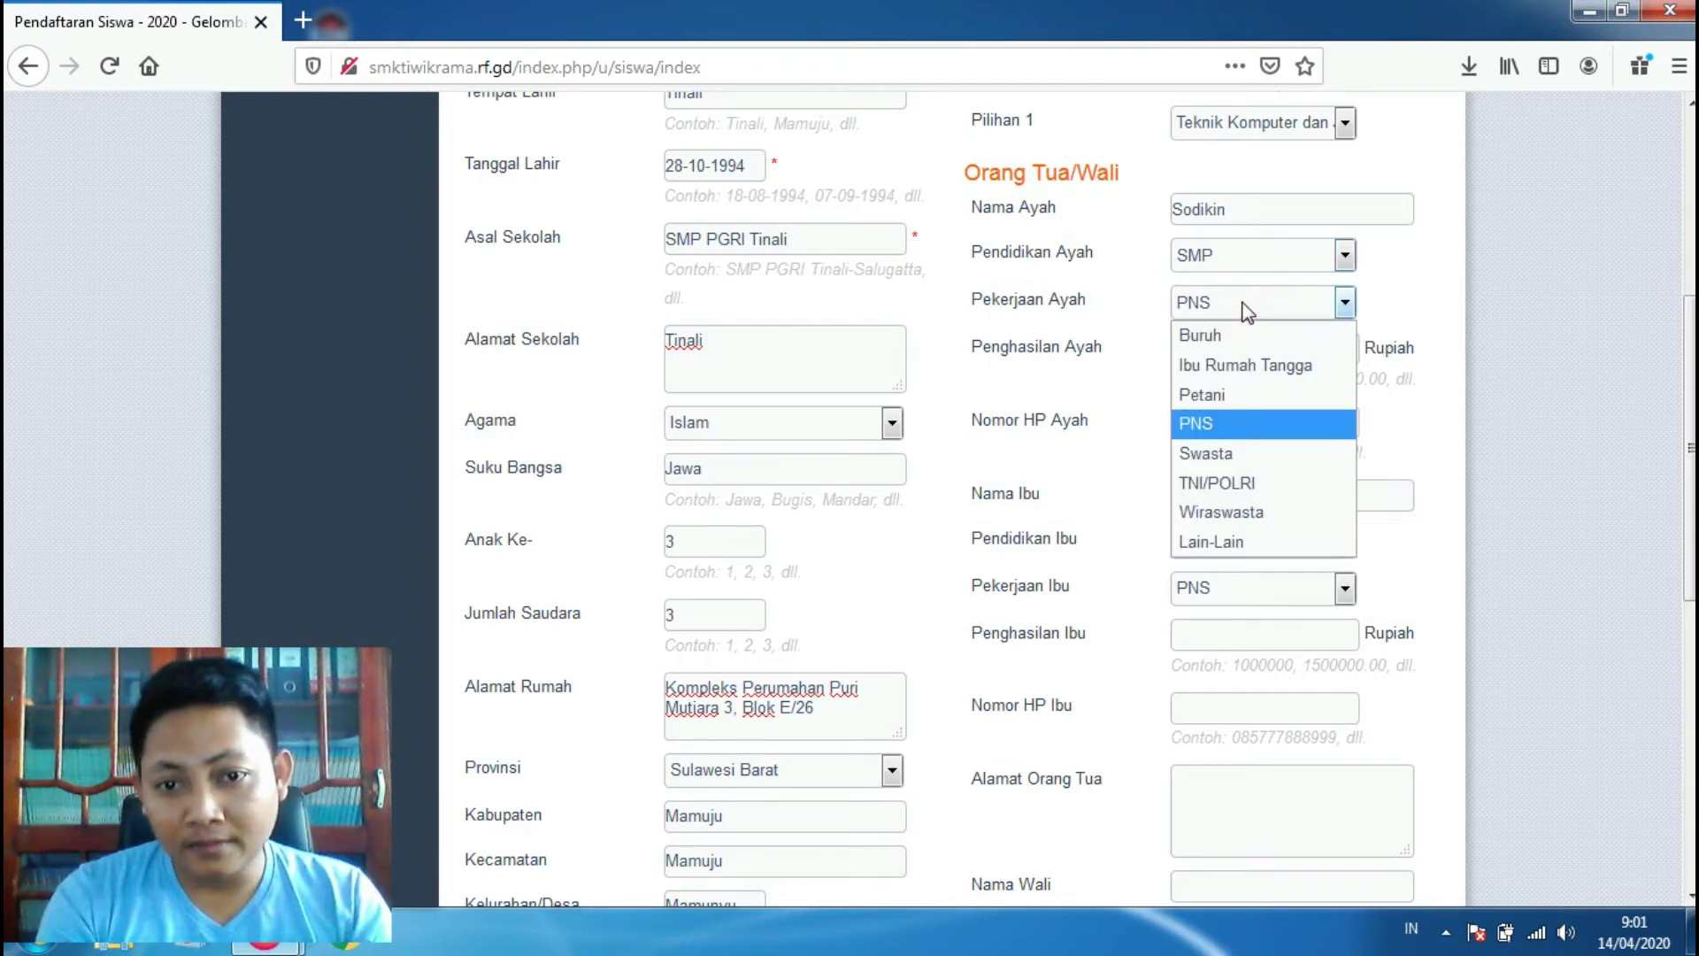
left_click(1237, 395)
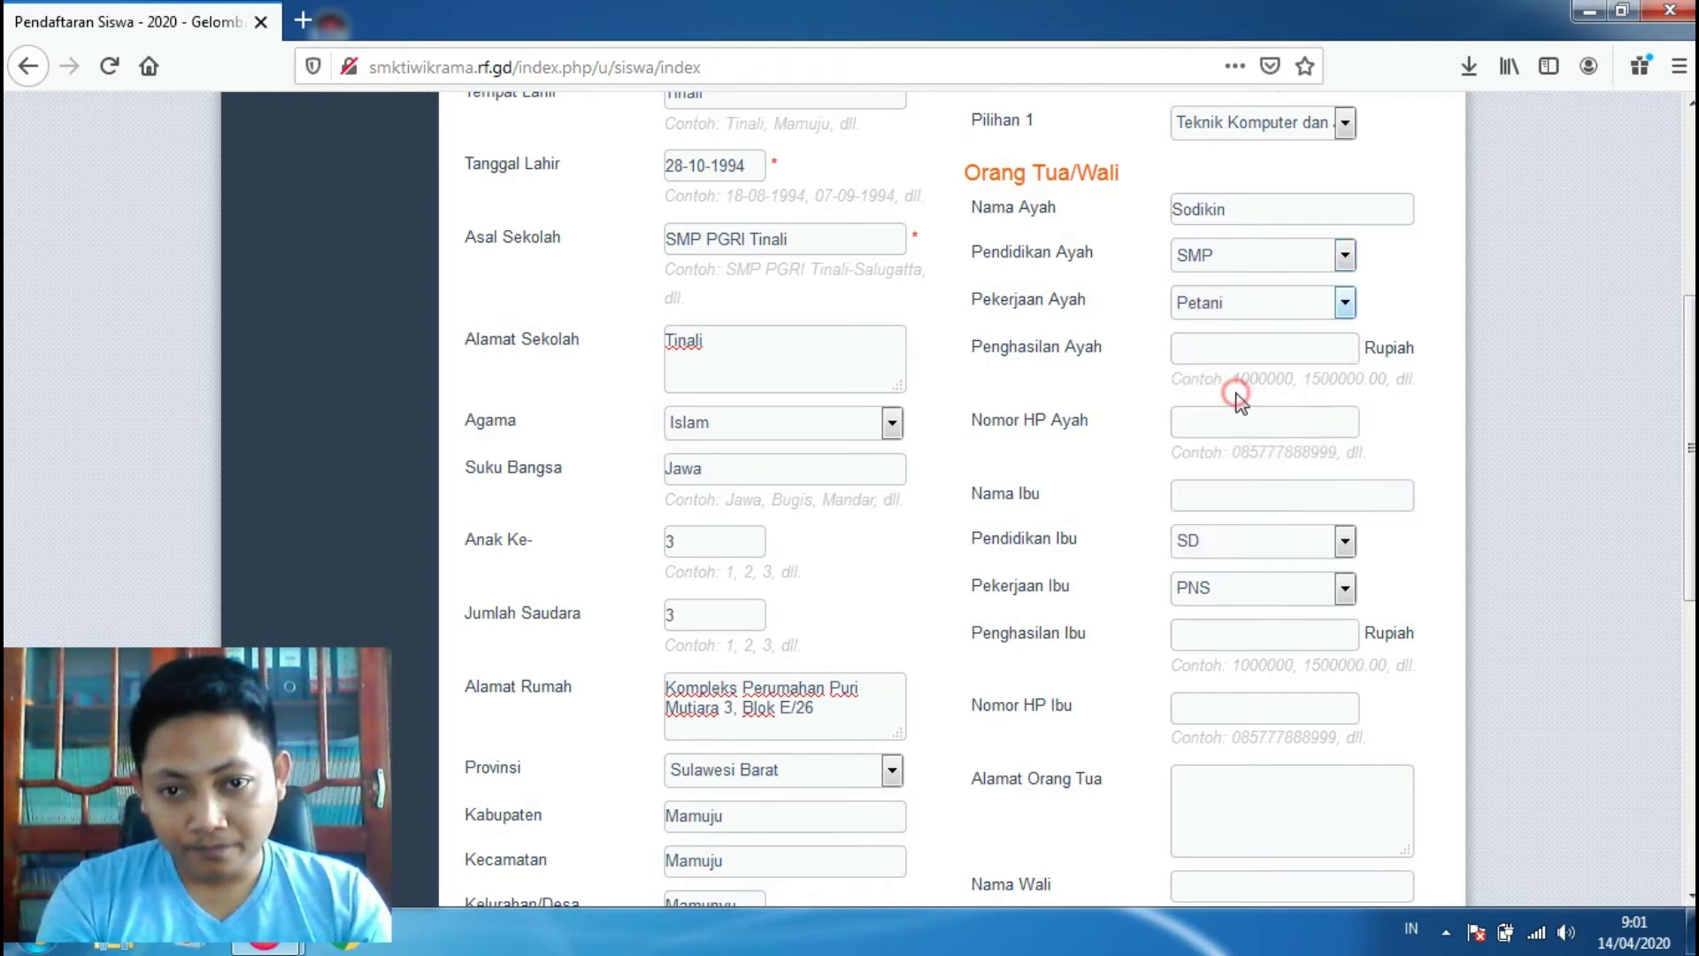
left_click(1269, 301)
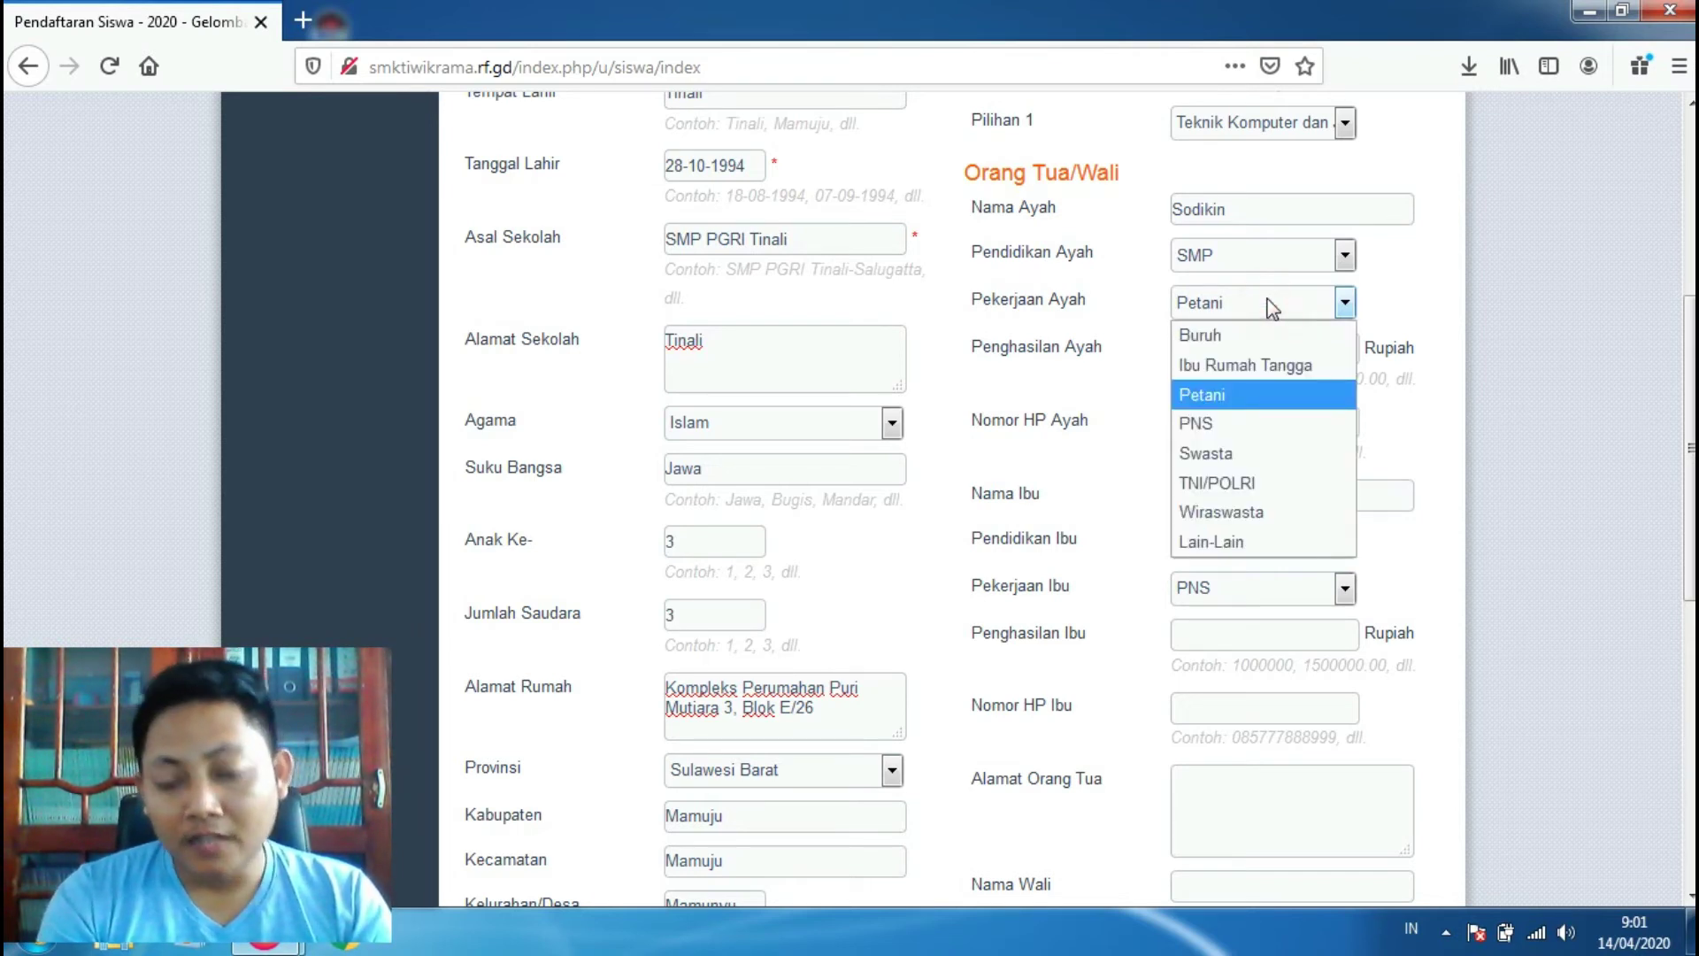
left_click(1272, 307)
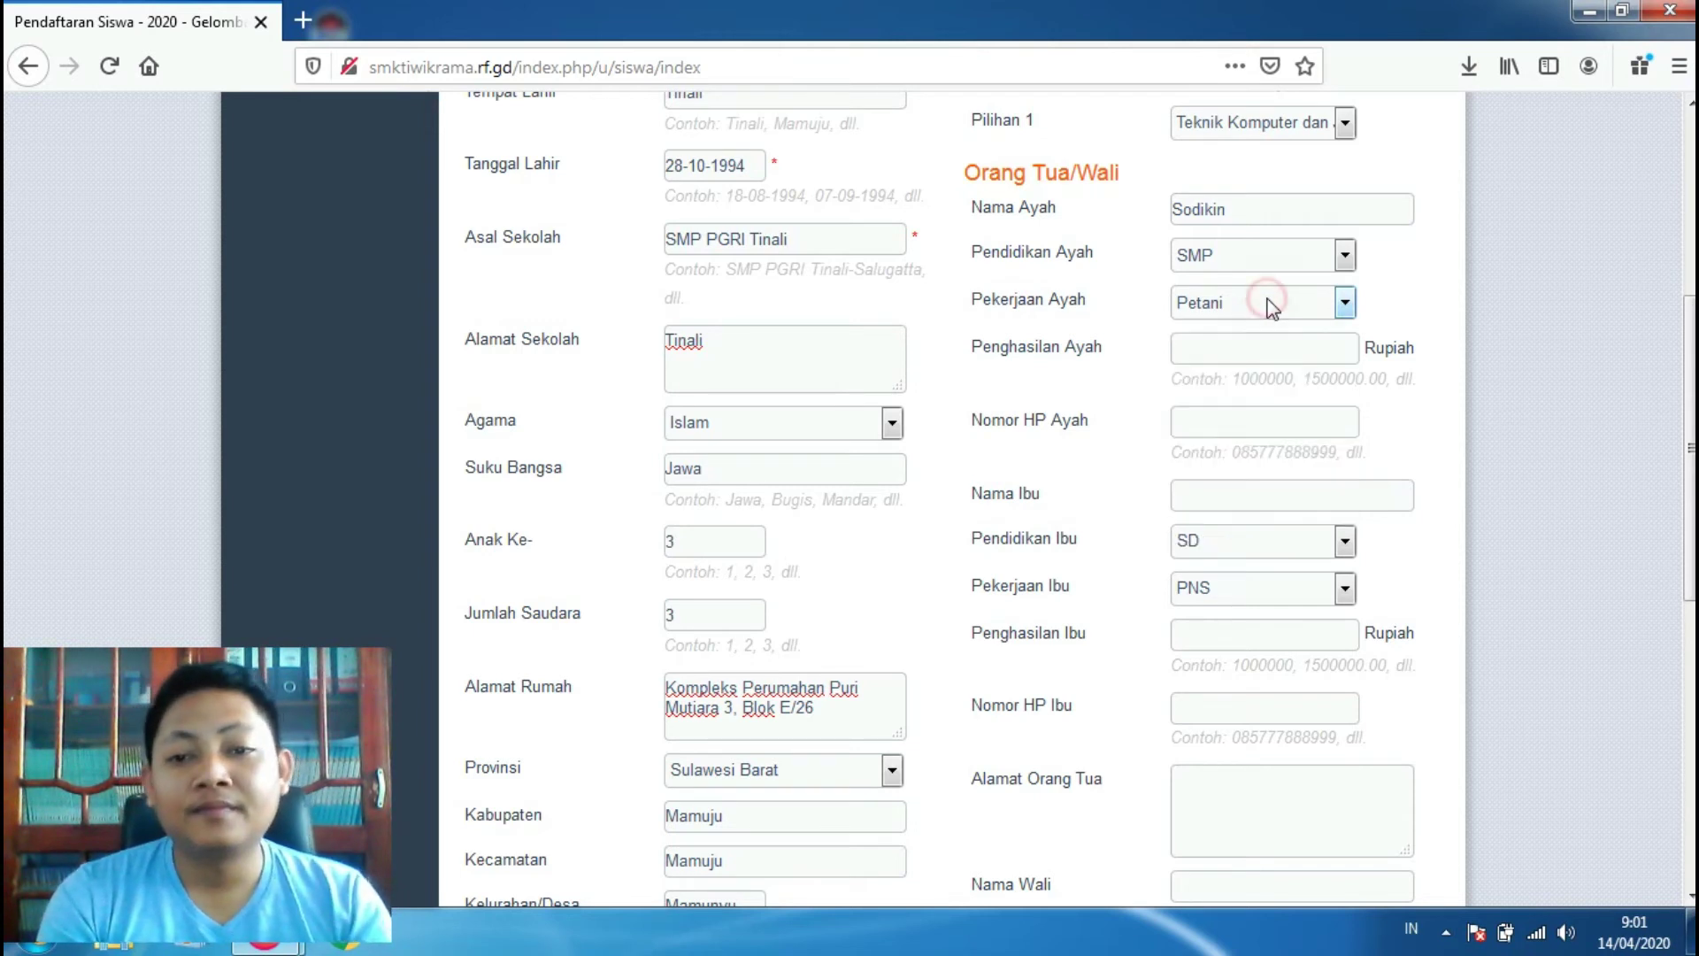
Step: Enter the father's income as 1000000 and fill in the father's phone number
left_click(1236, 357)
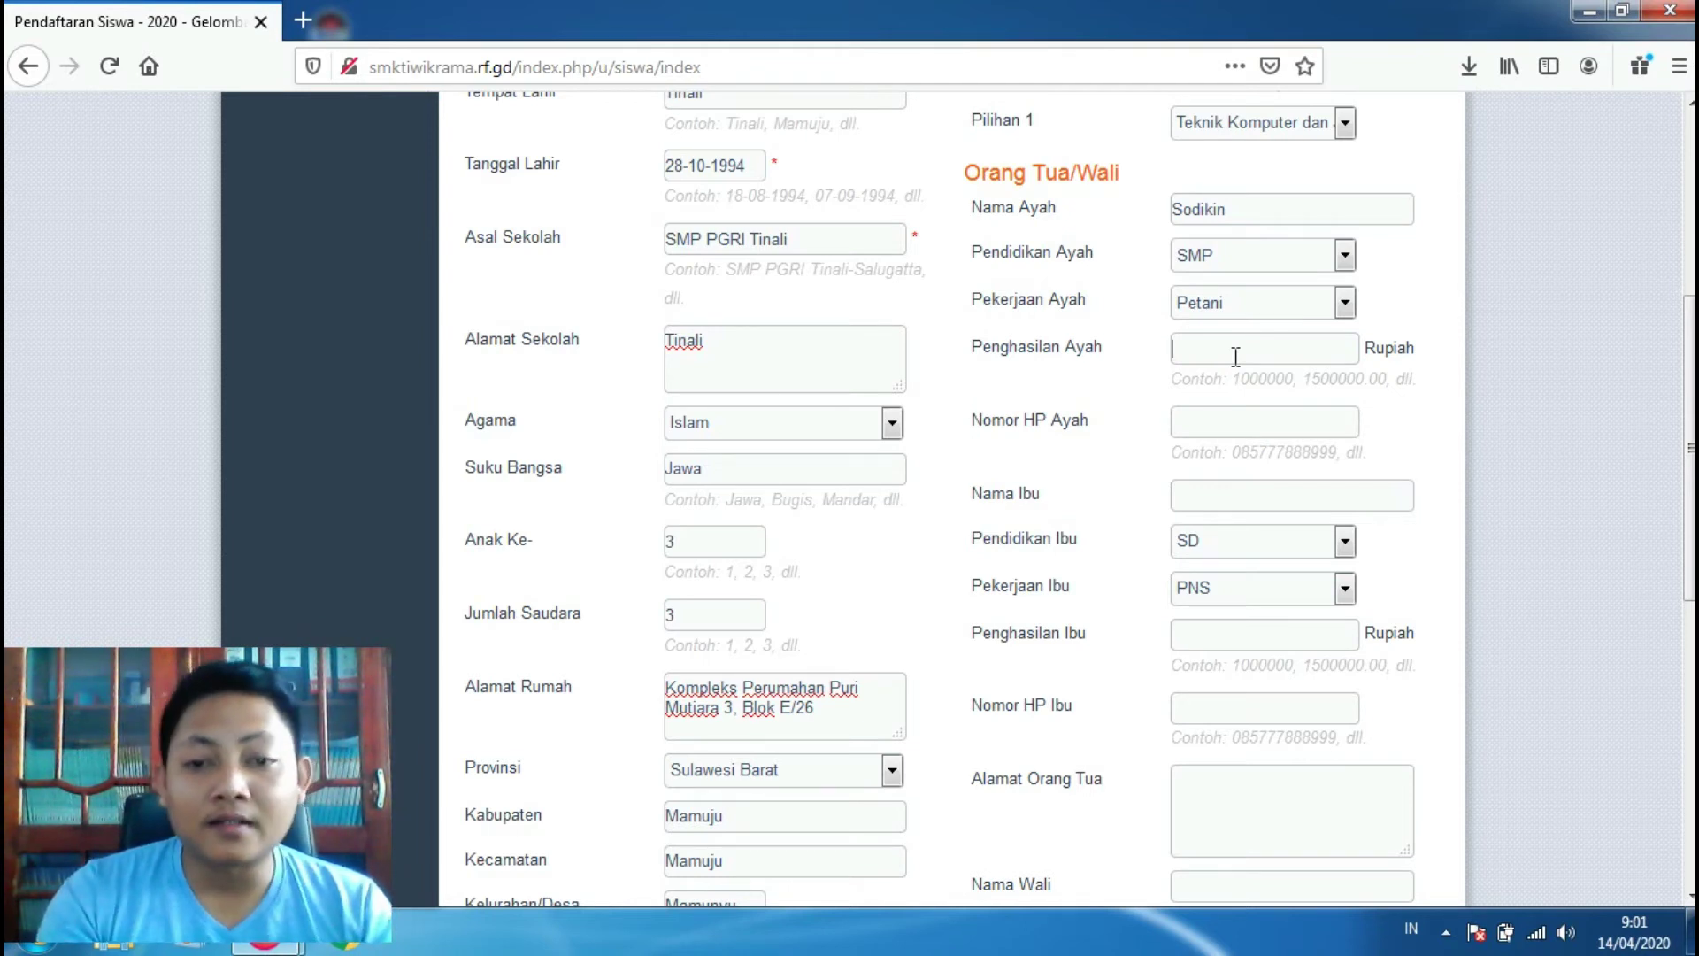
type("1")
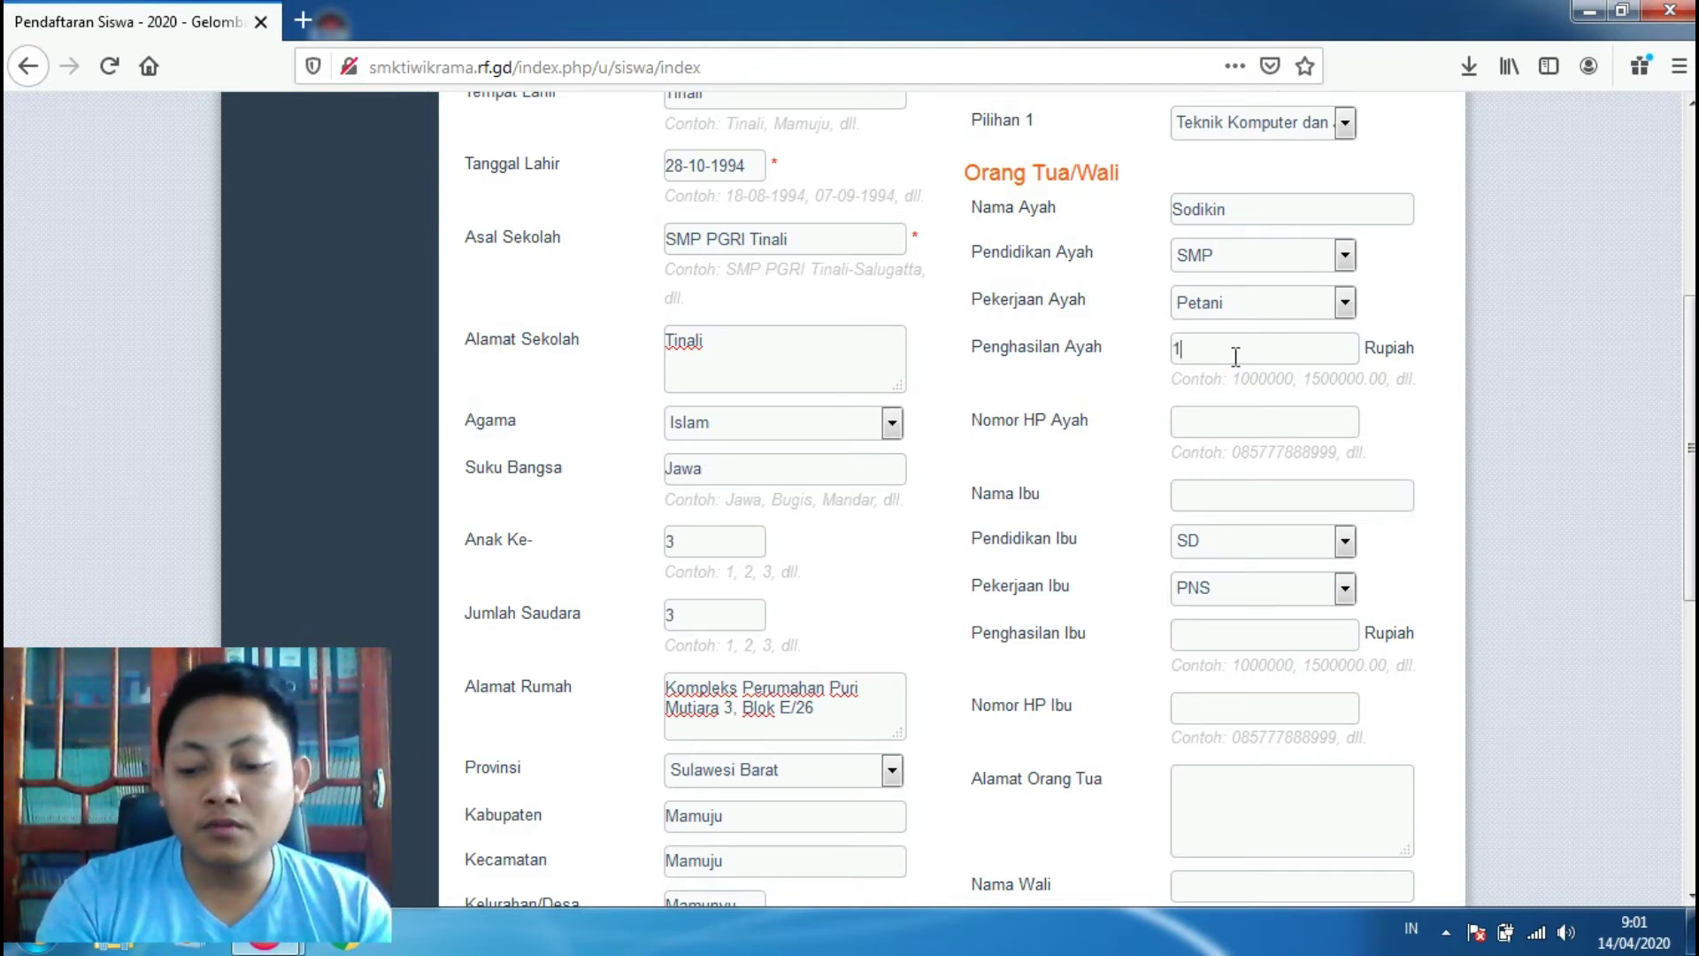
type("000000")
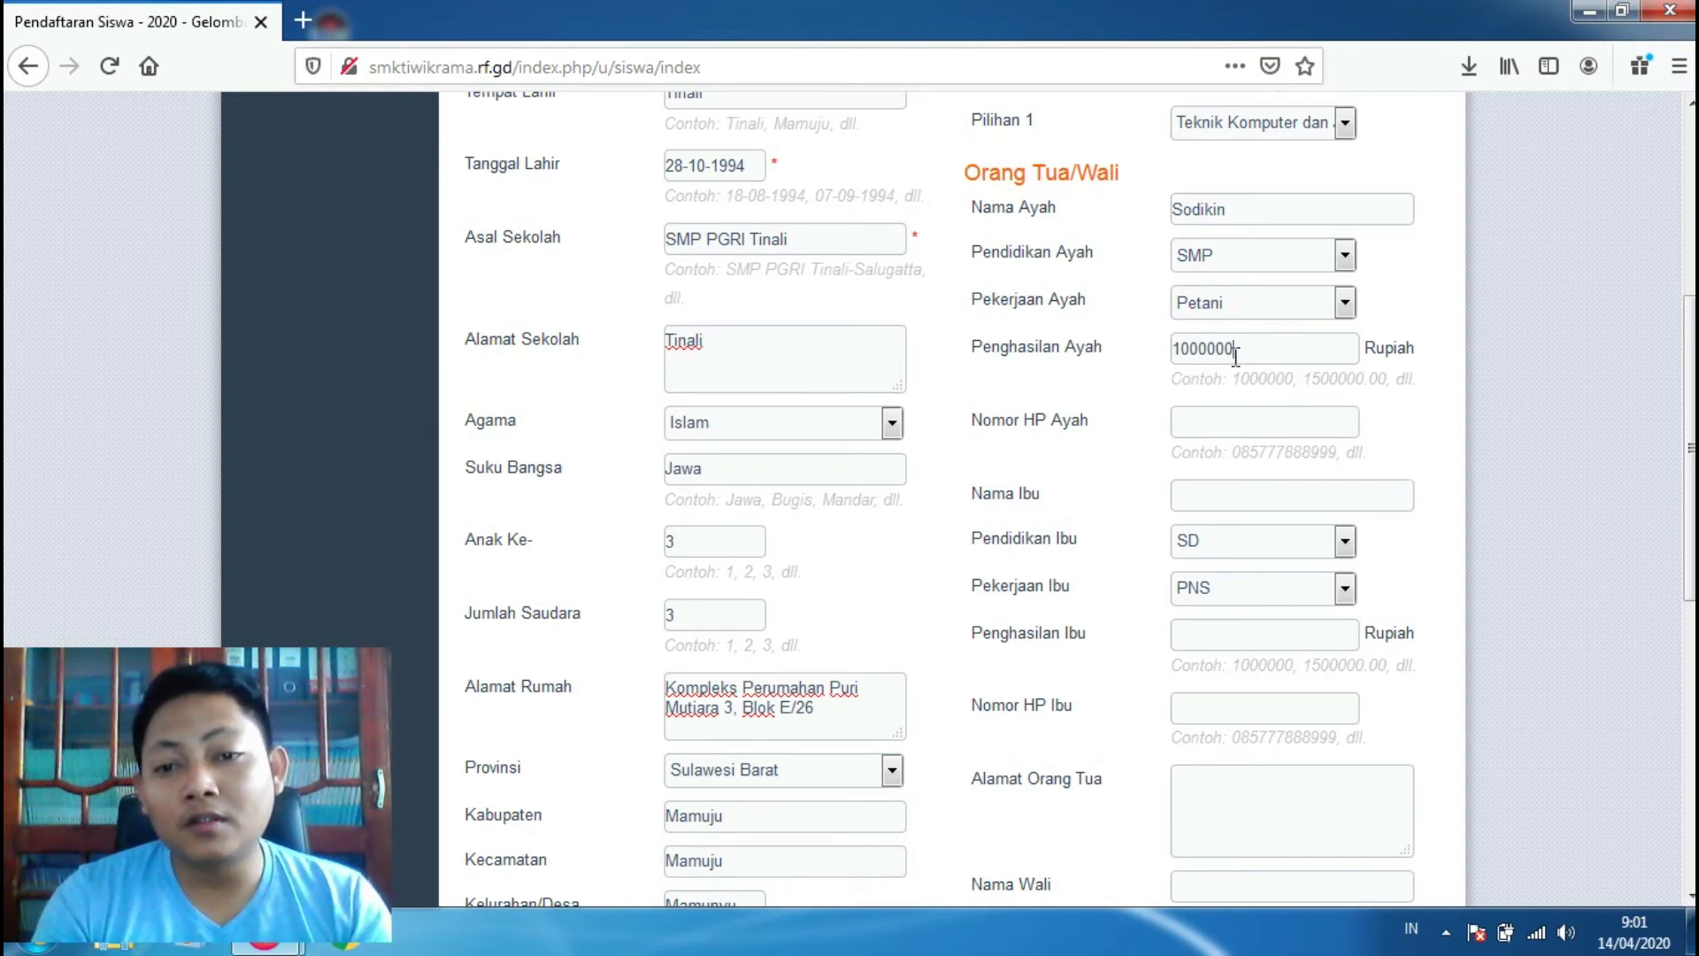
left_click(1265, 421)
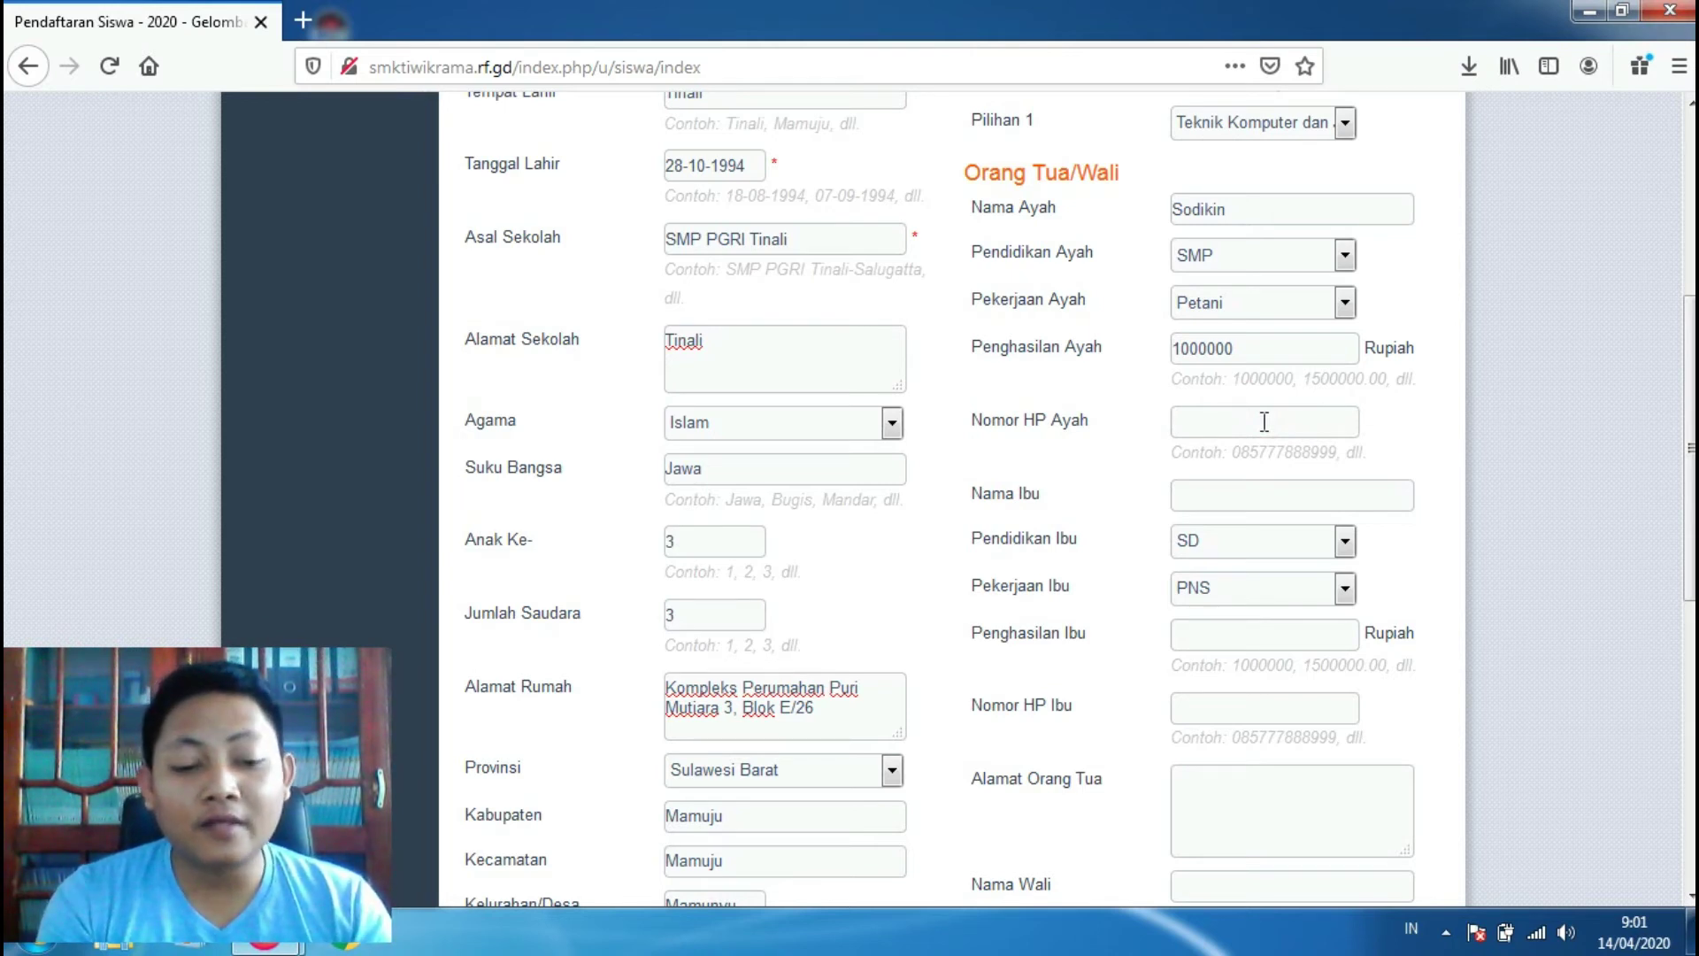
type("0")
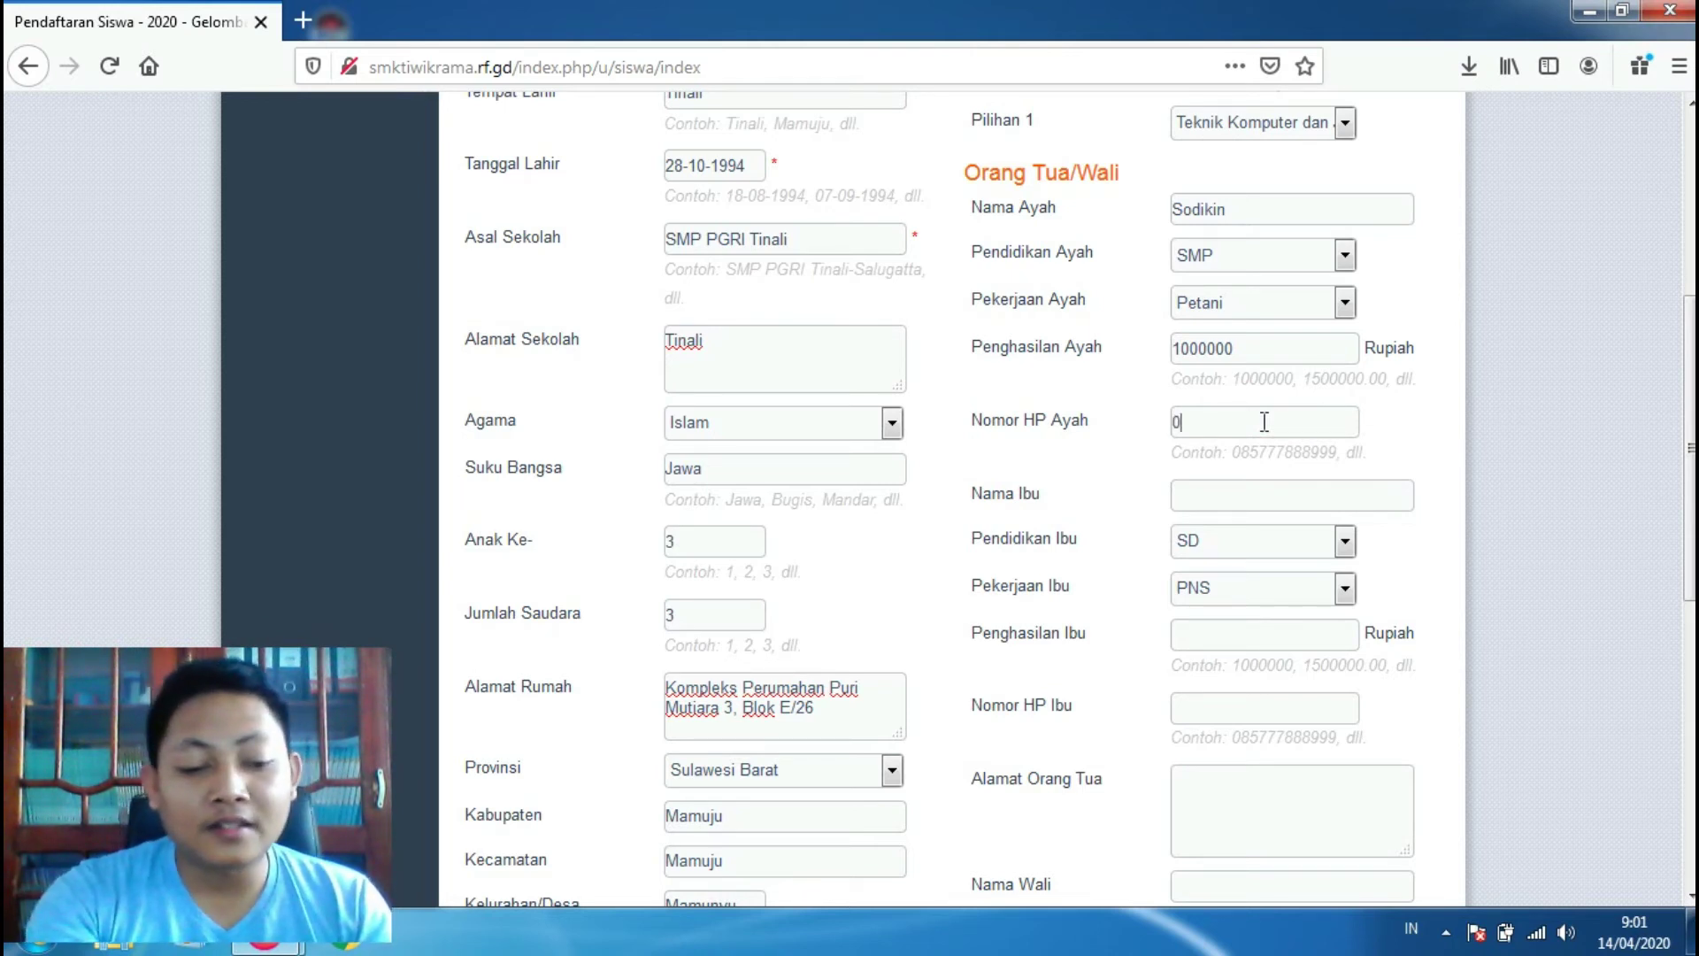
type("85")
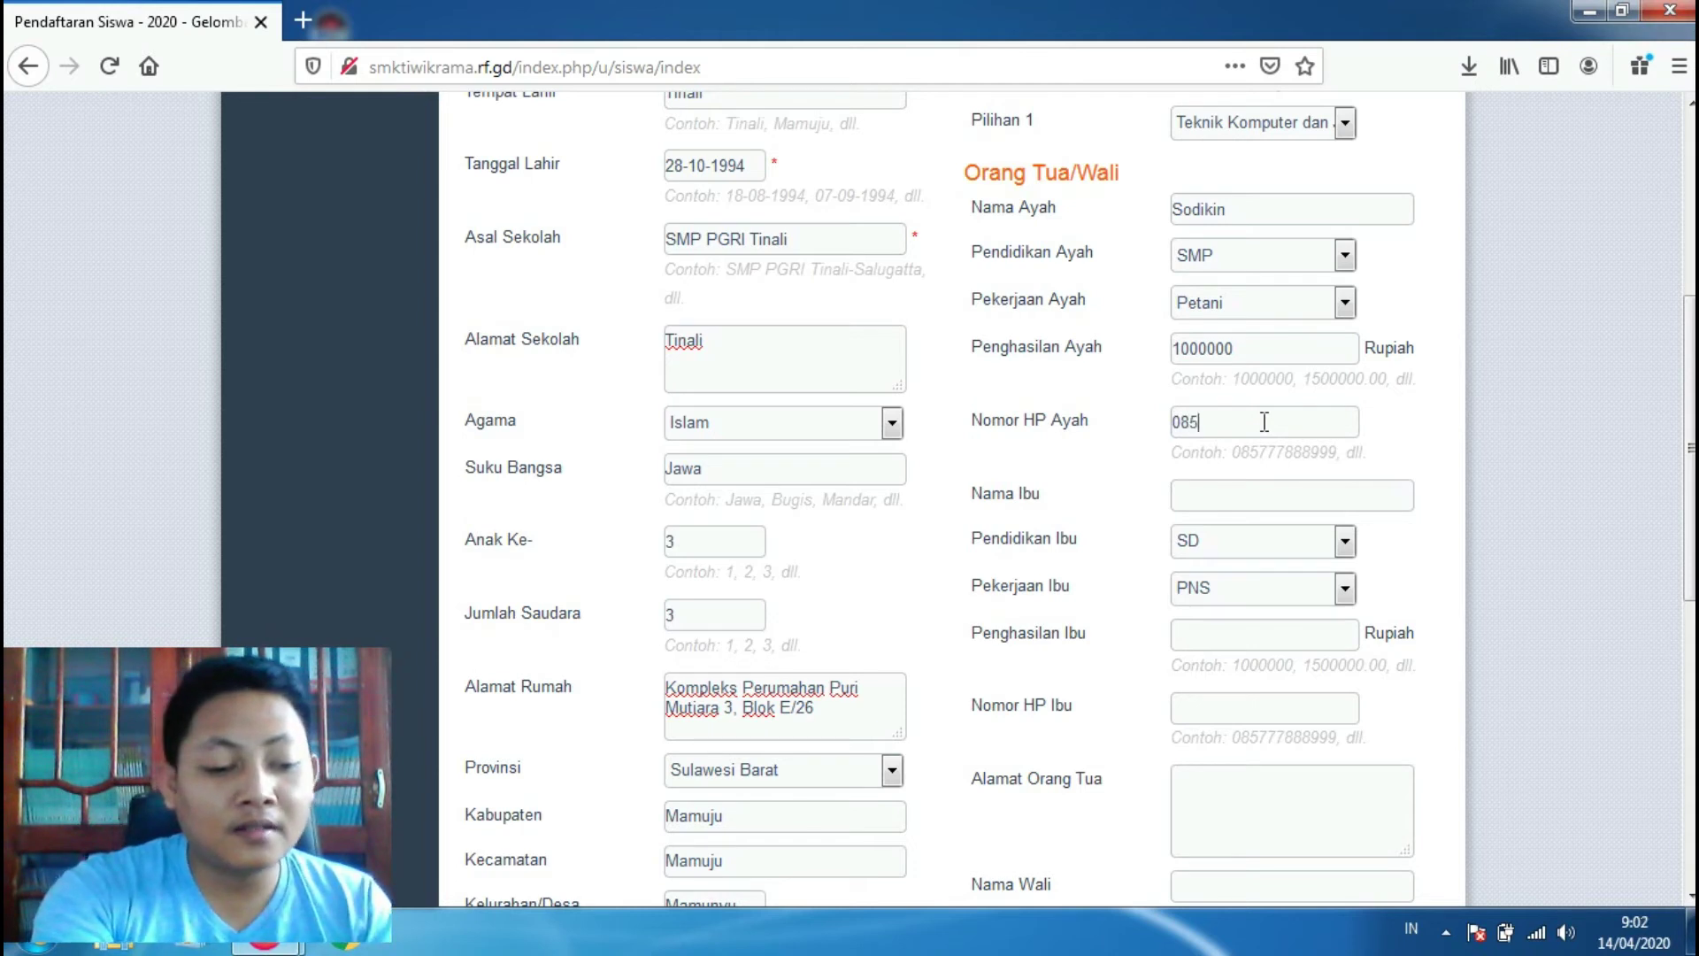
type("425")
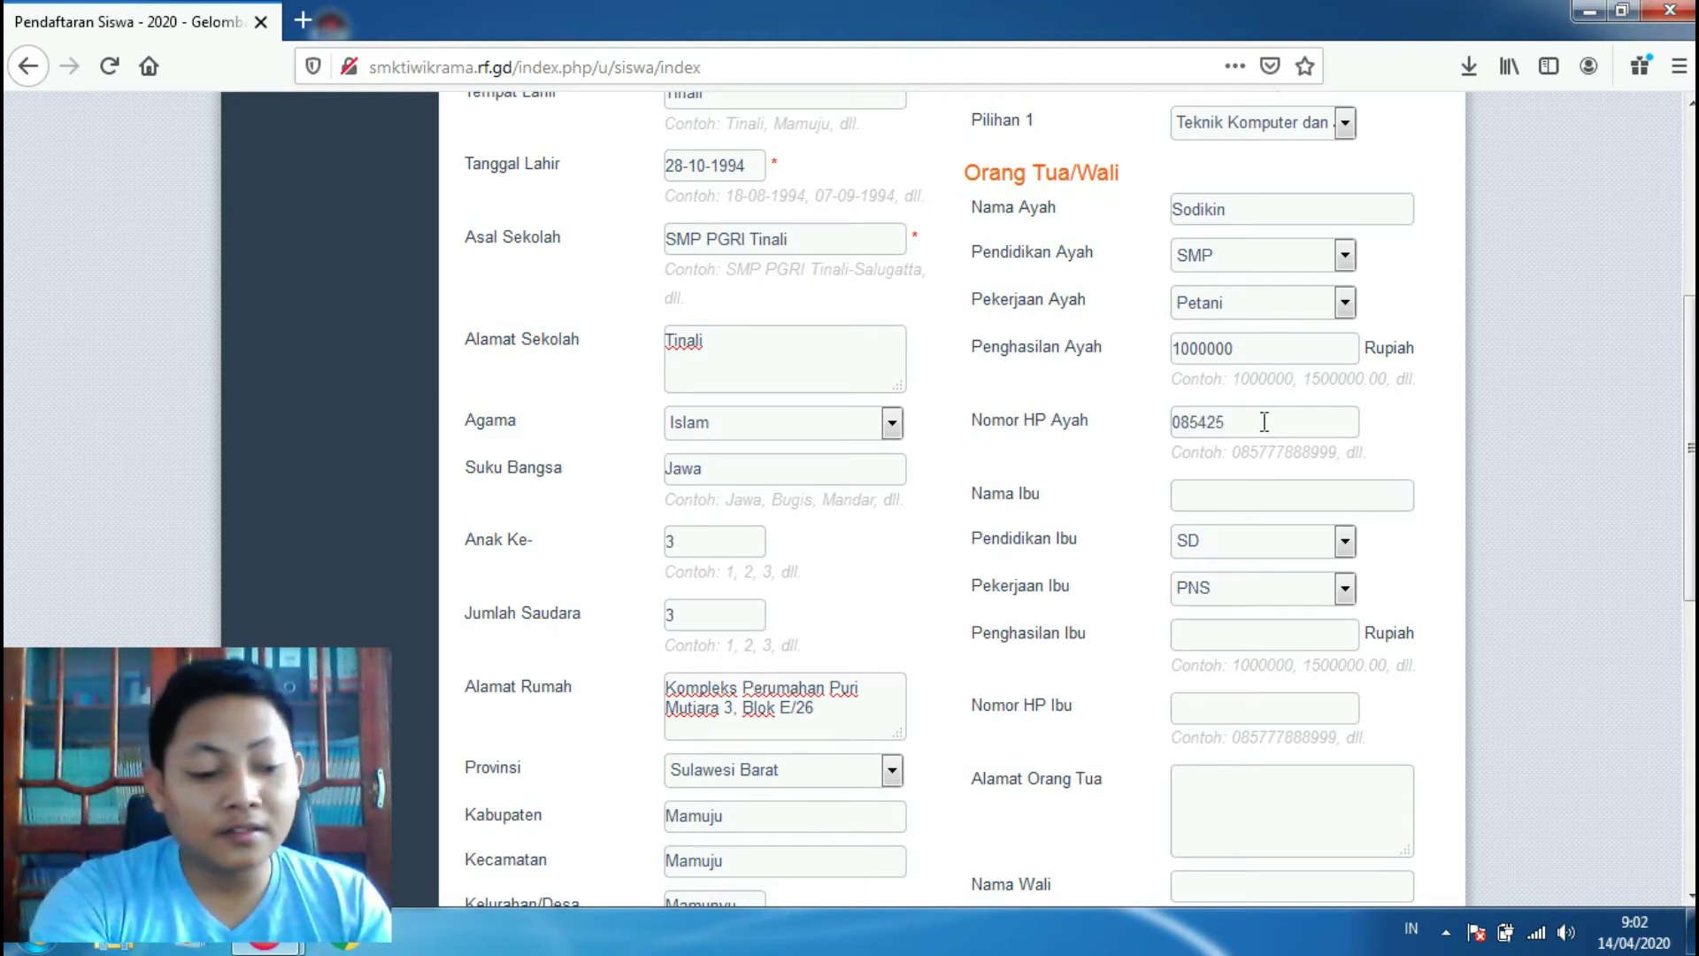
type("xxxxxxx")
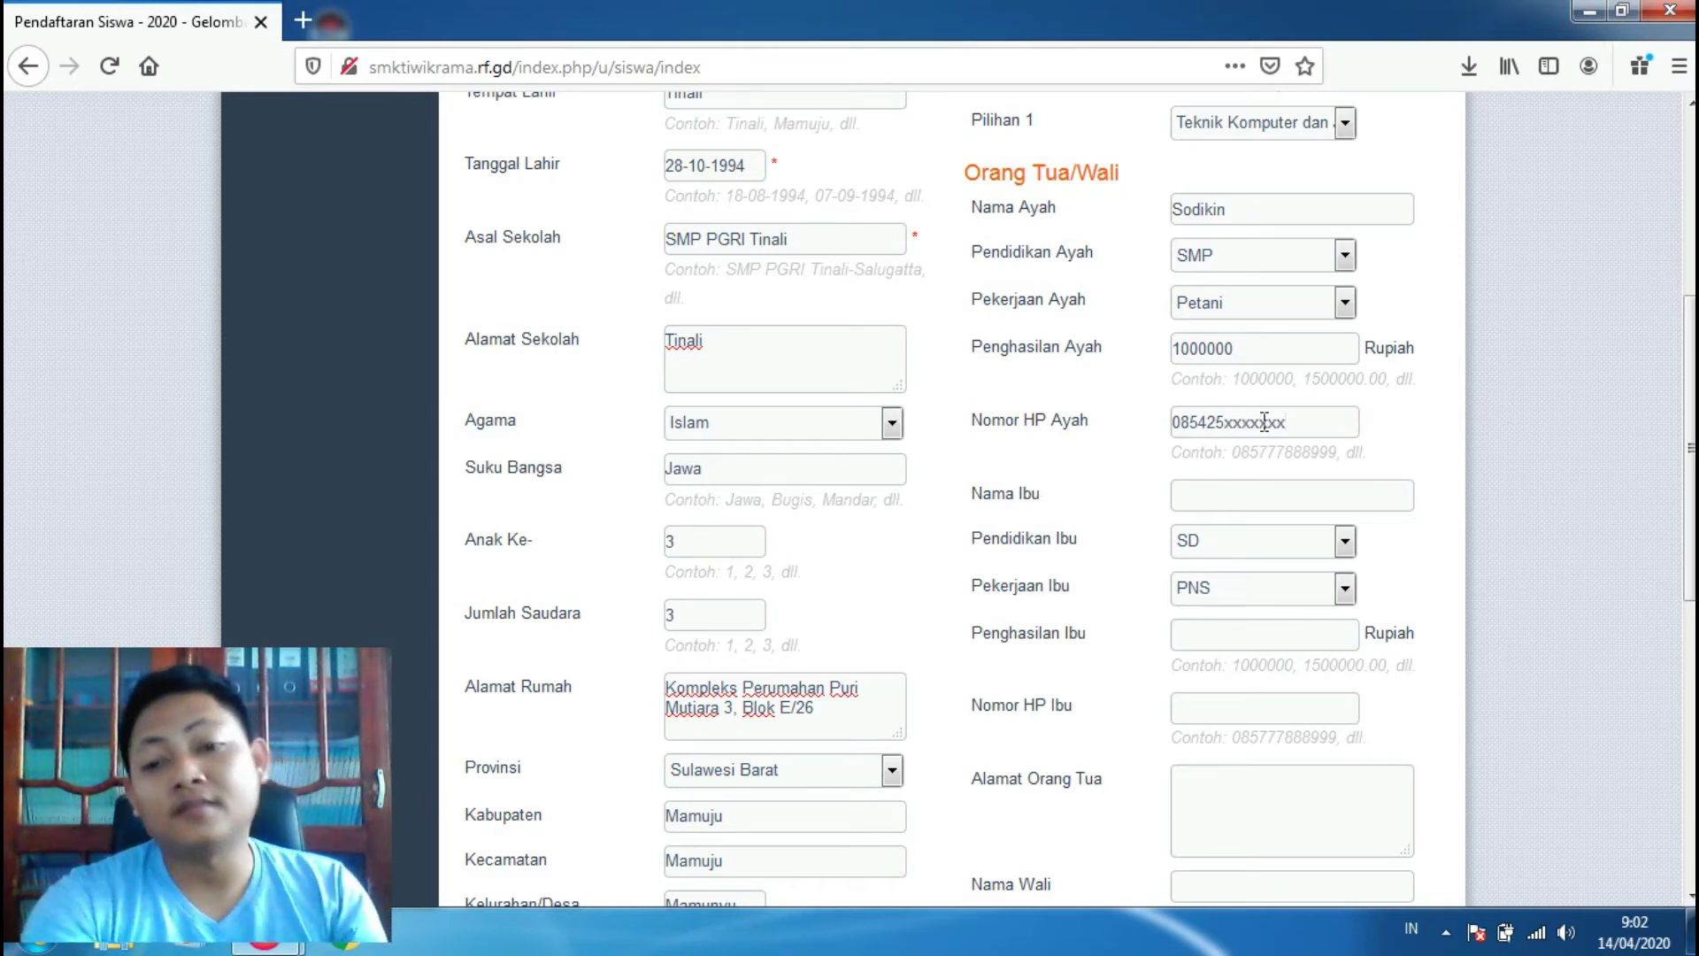
left_click(1264, 496)
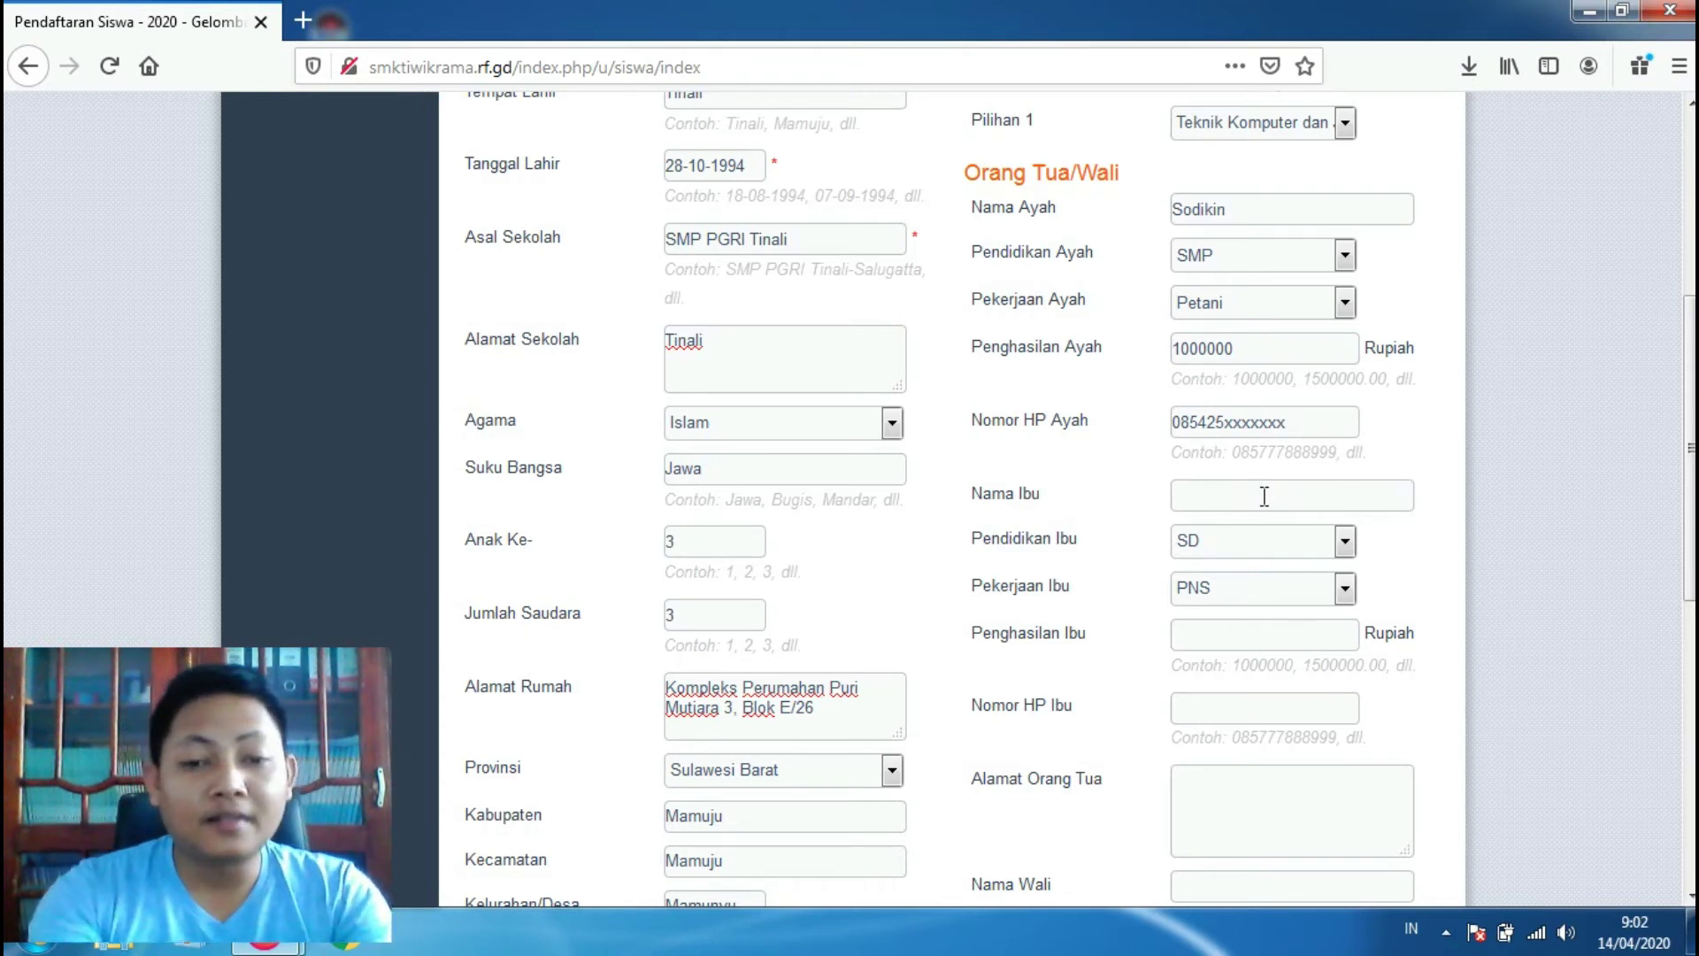
Step: Enter the mother's name, with education SMP and occupation Ibu Rumah Tangga
type("Tur")
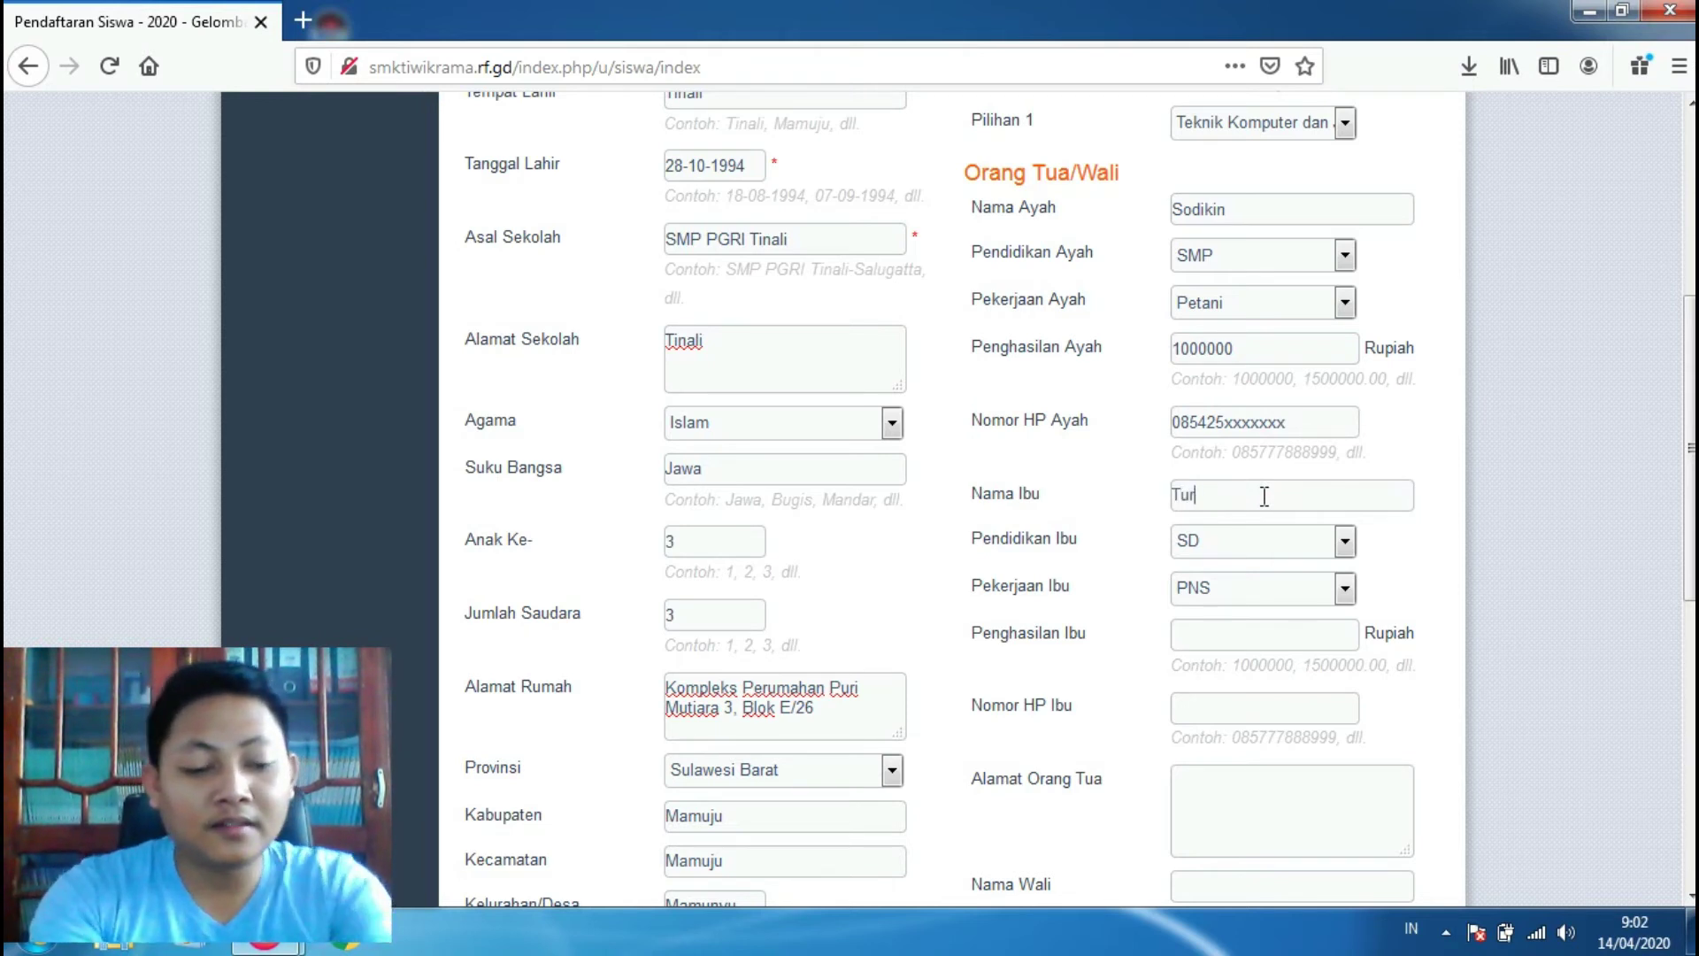
type("ini")
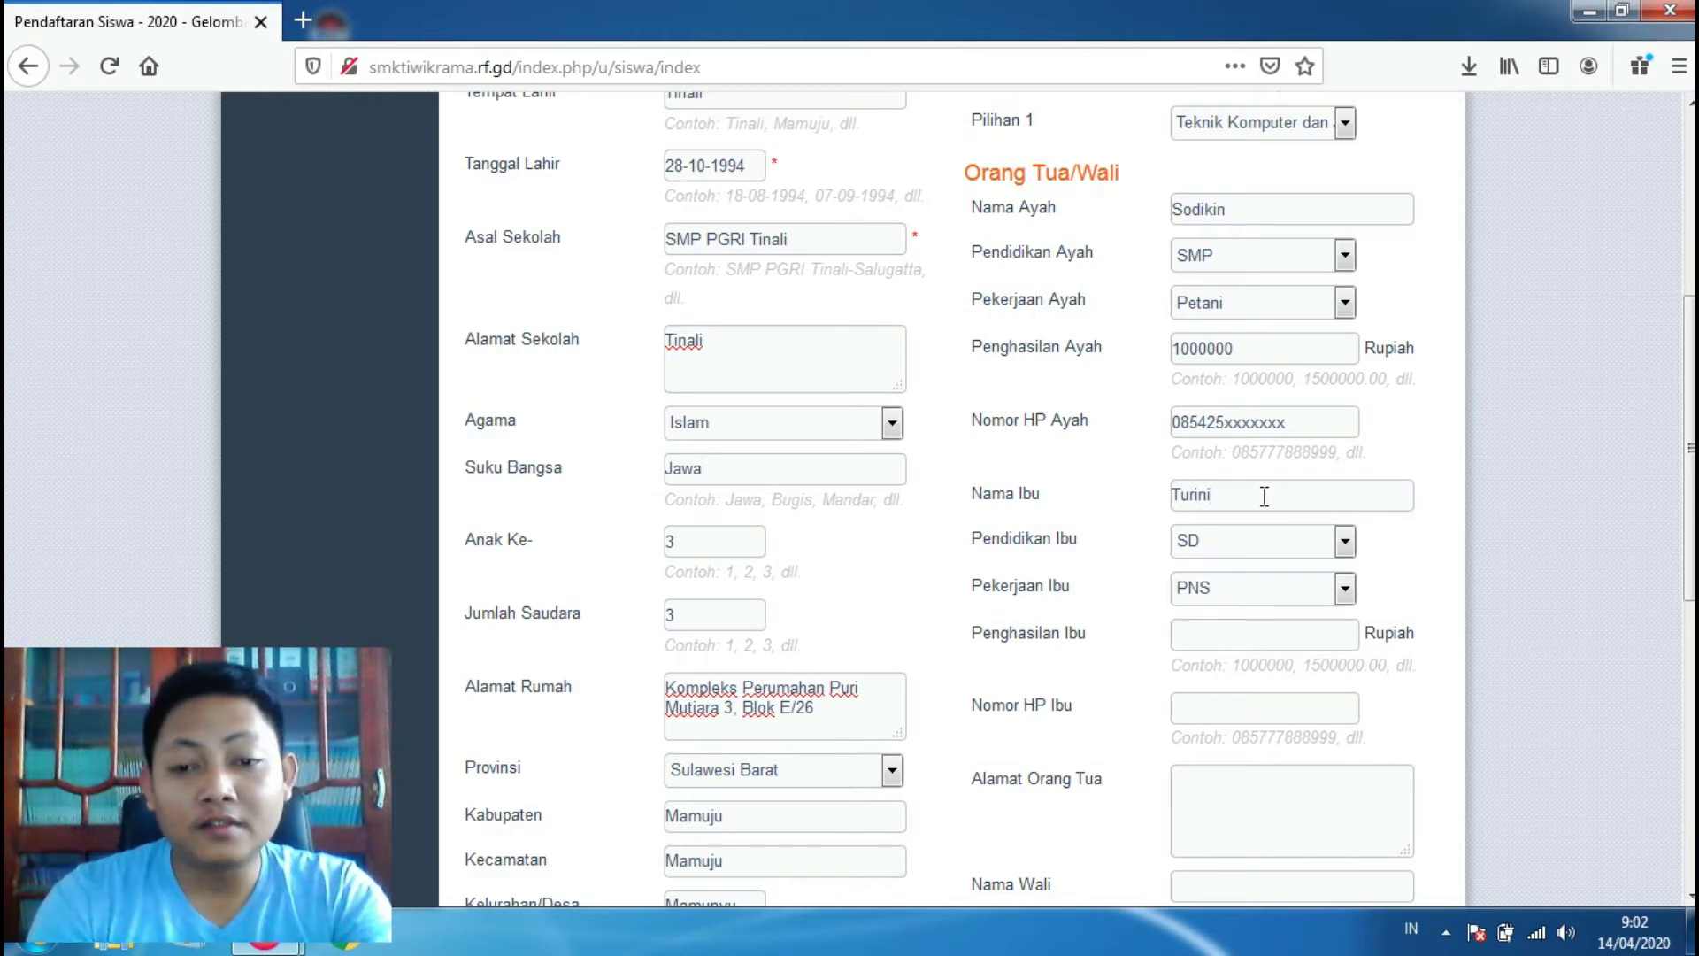
left_click(1342, 542)
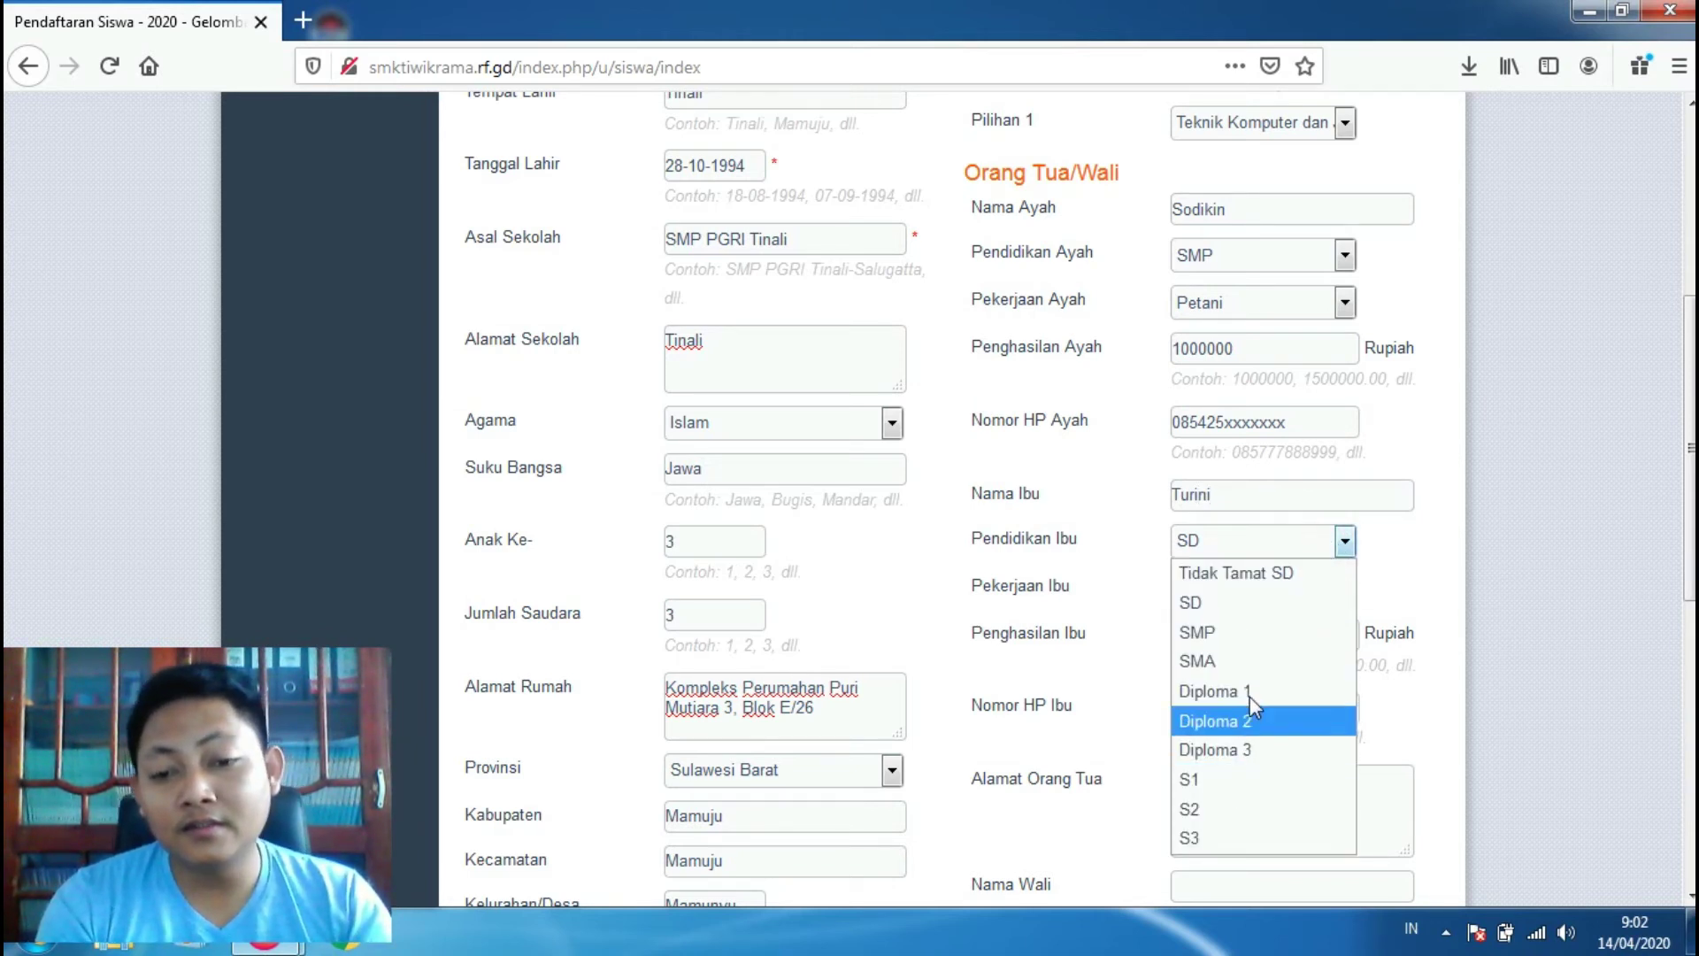
left_click(1260, 632)
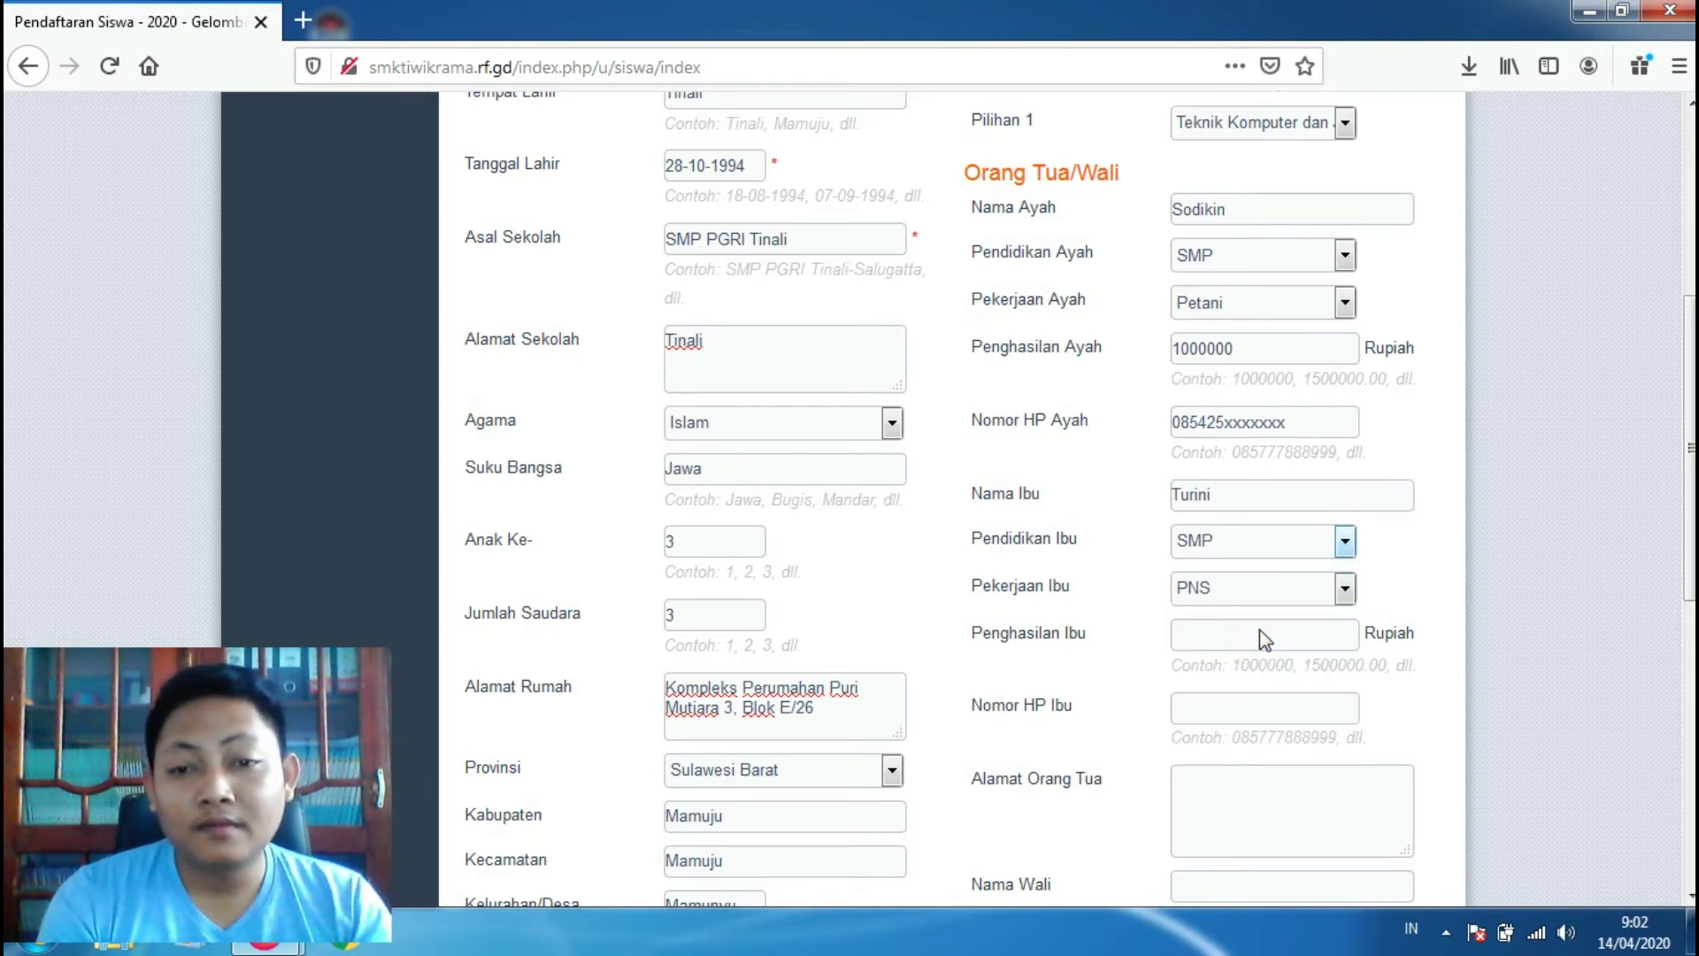
left_click(1267, 589)
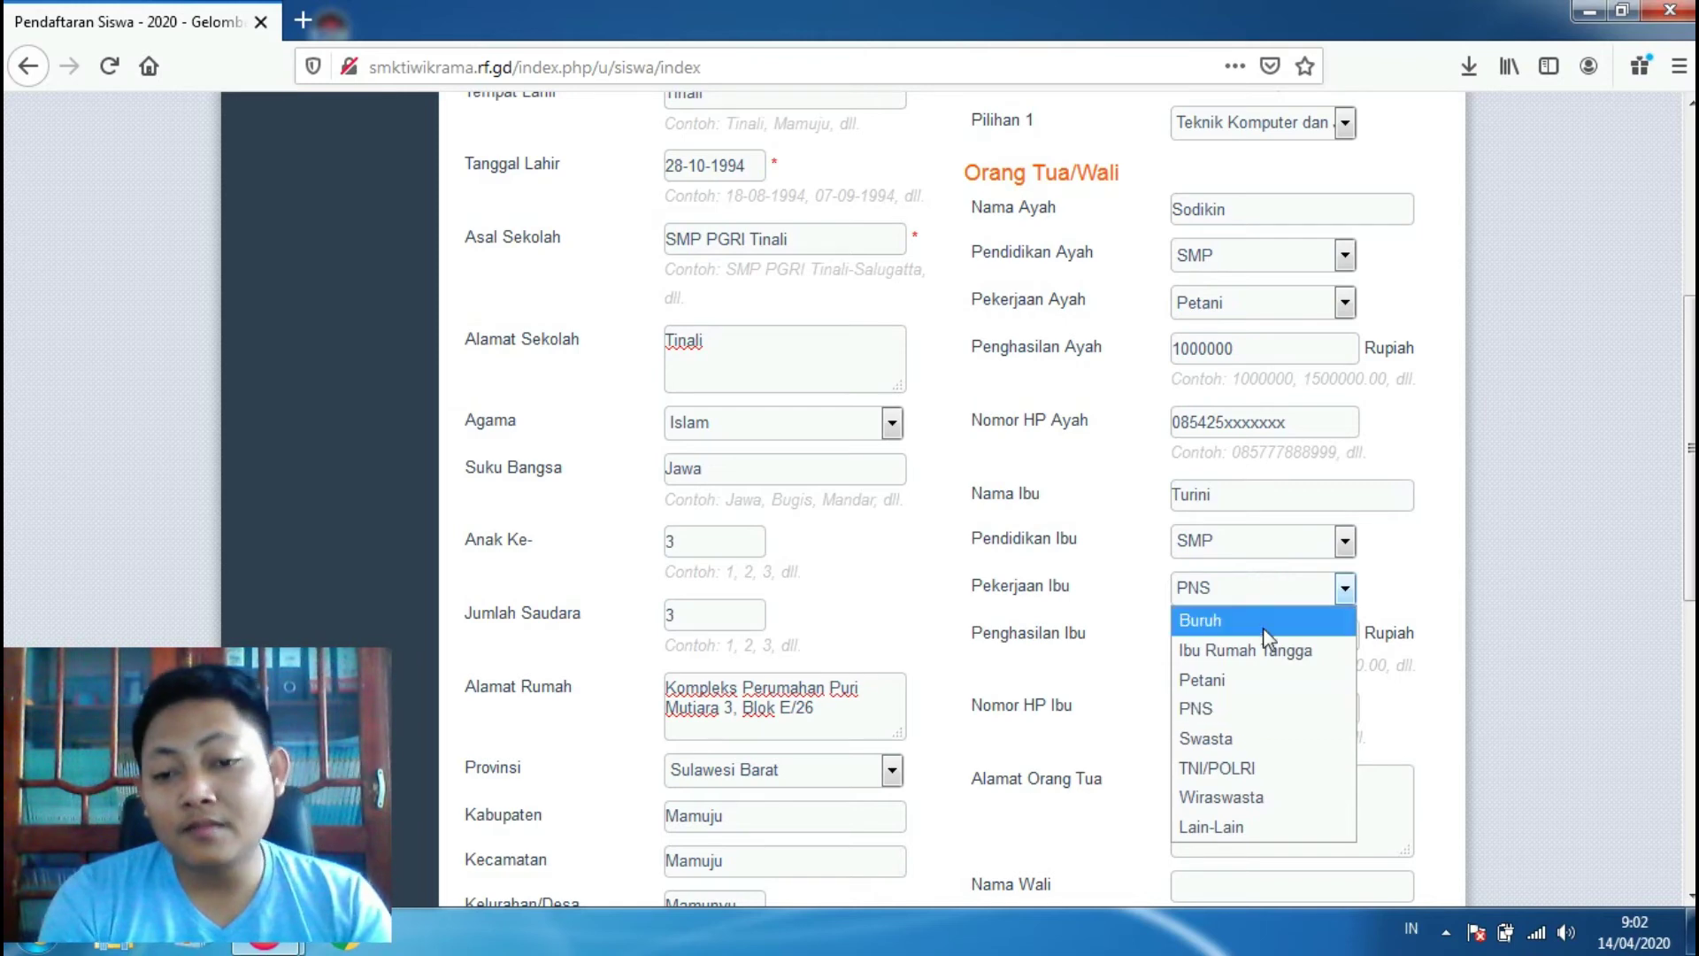
left_click(1267, 653)
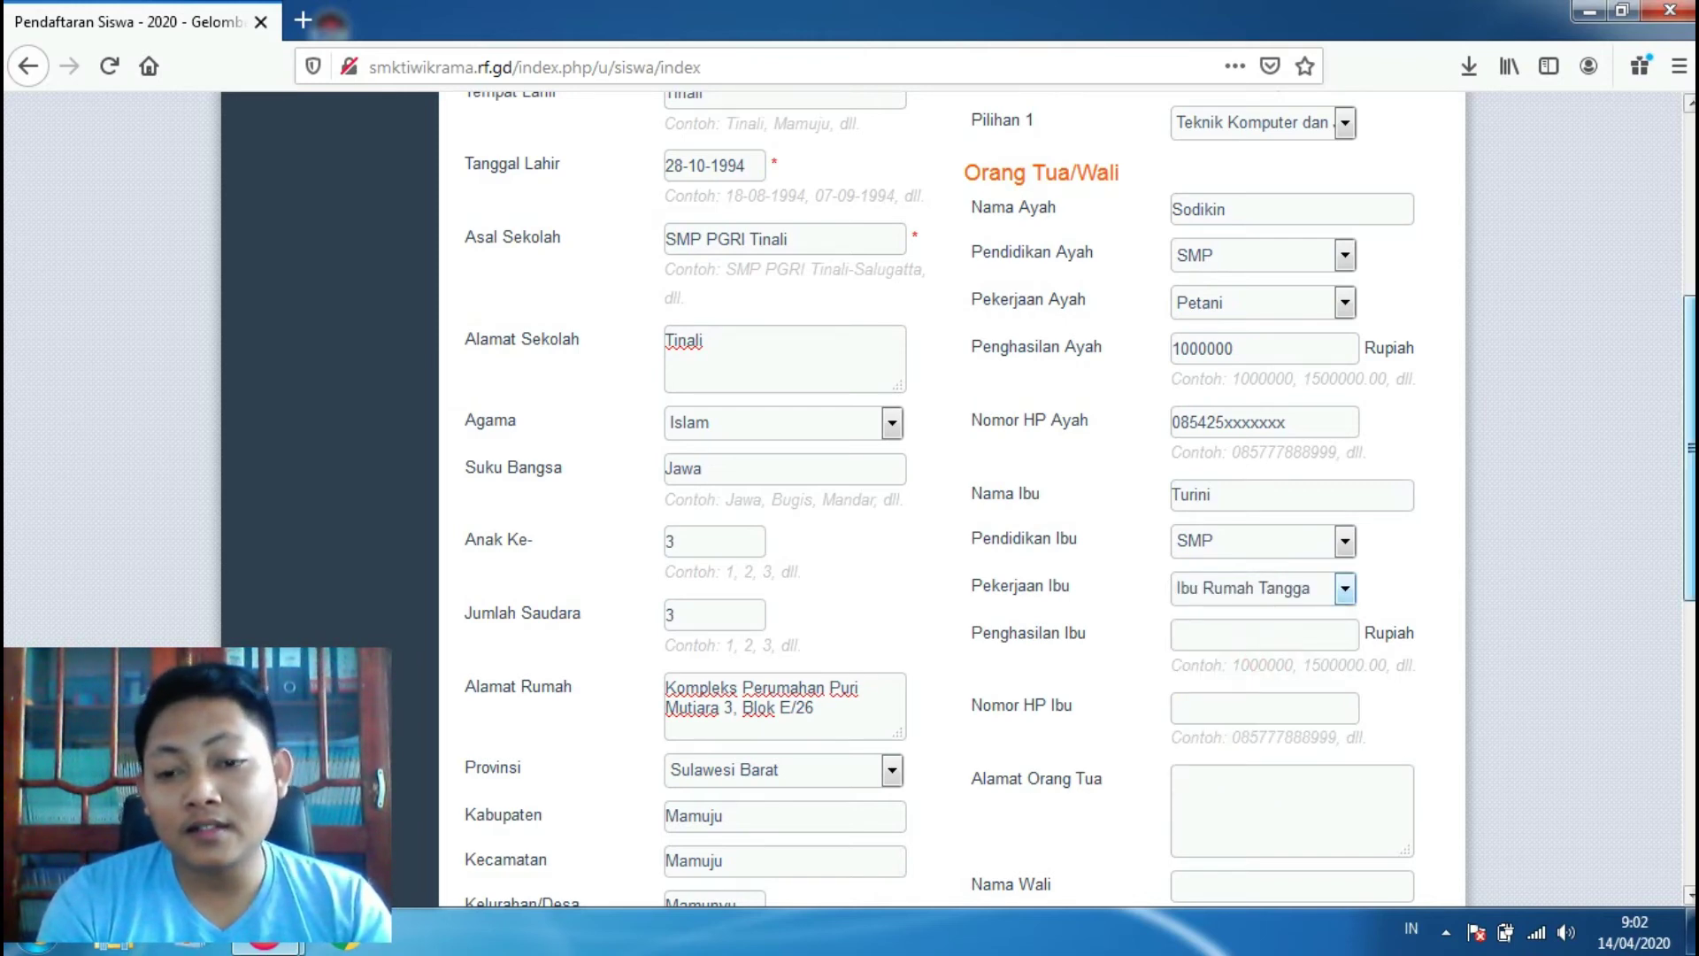
Step: Set the mother's income to 2000000 and the parents' address to Tinali
left_click_drag(1688, 460, 1688, 554)
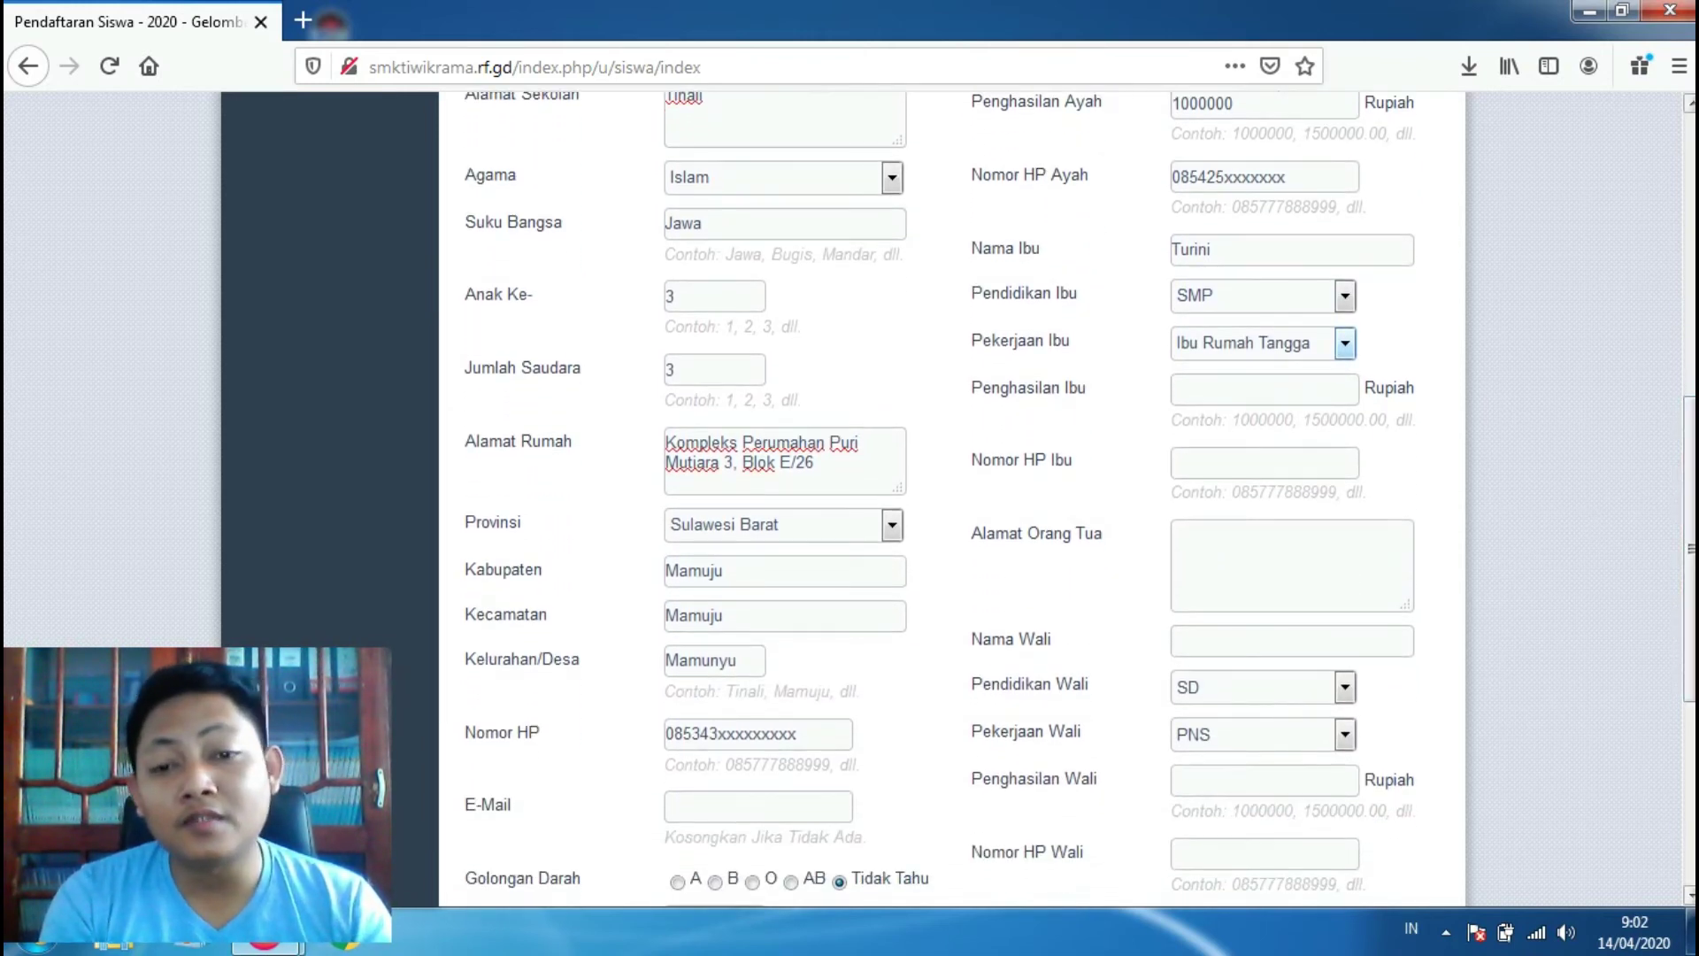
left_click(1292, 401)
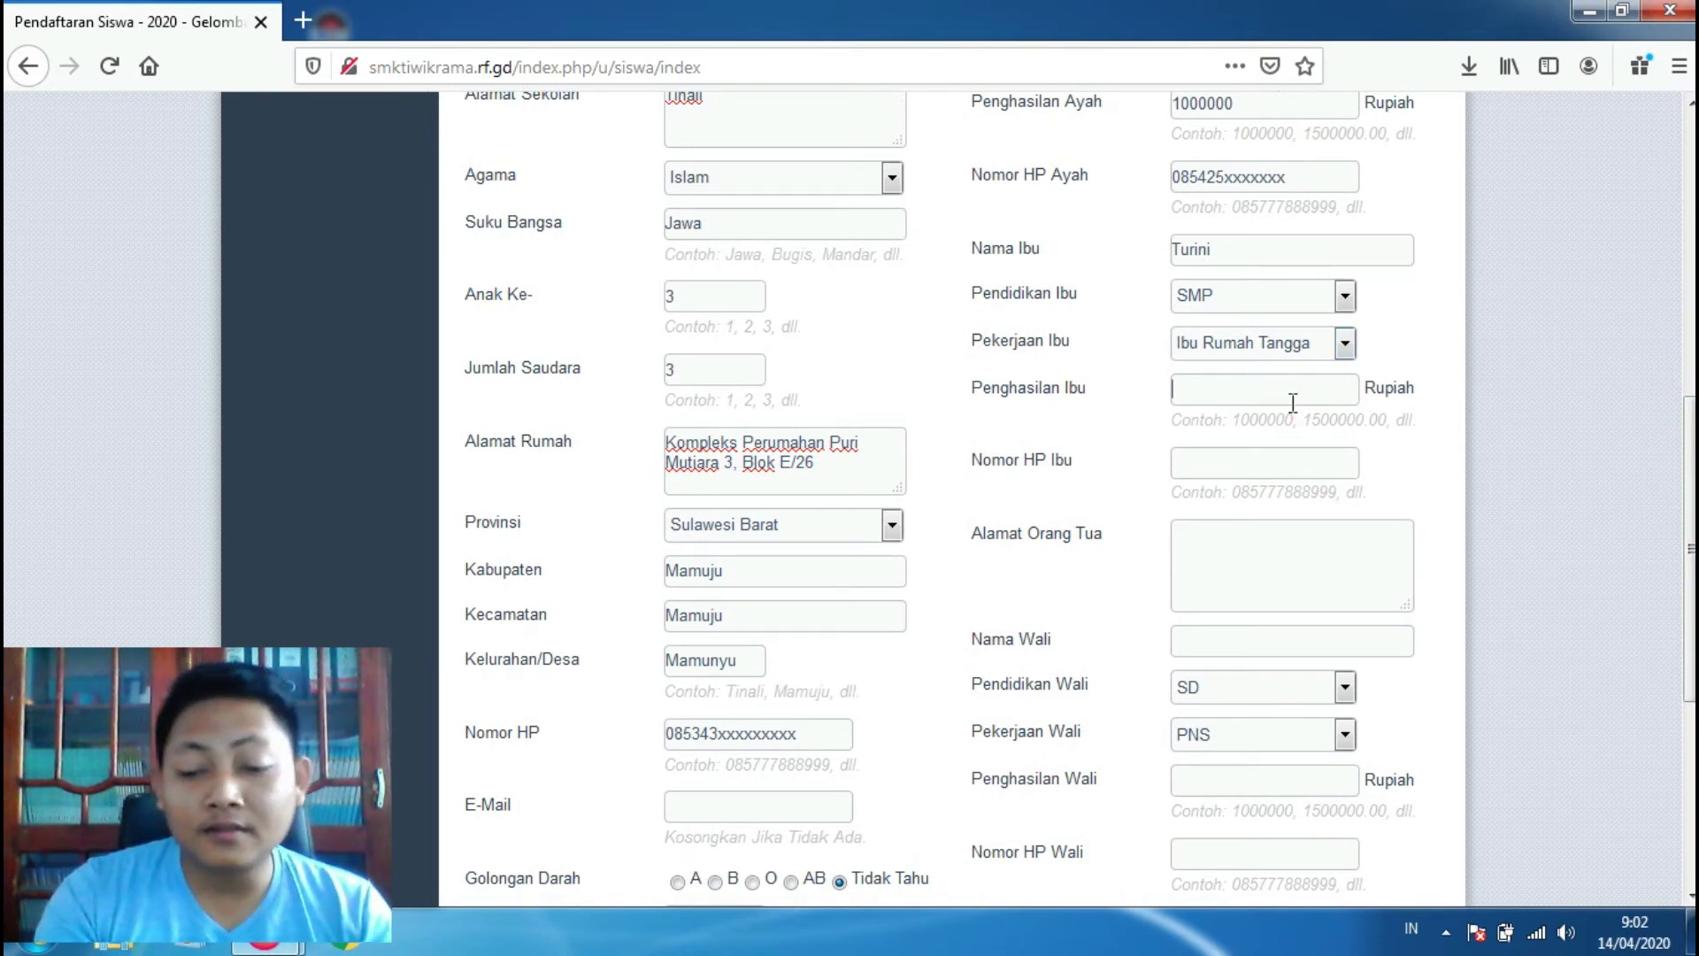
type("1")
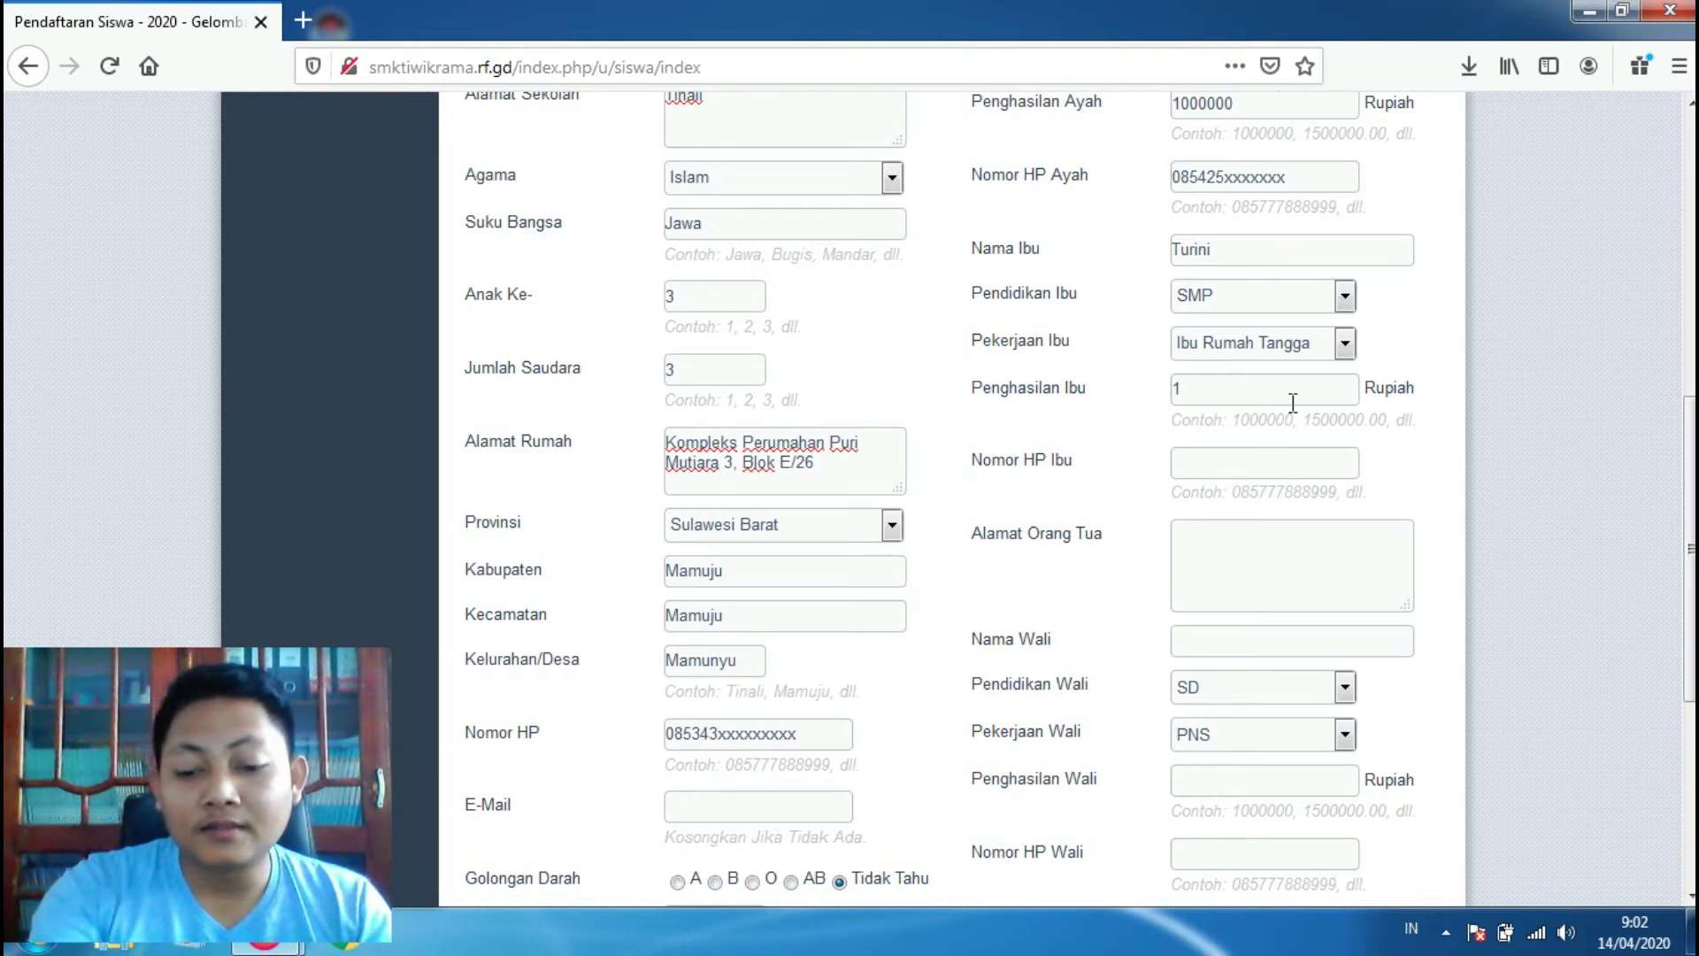
key("BackSpace")
type("2")
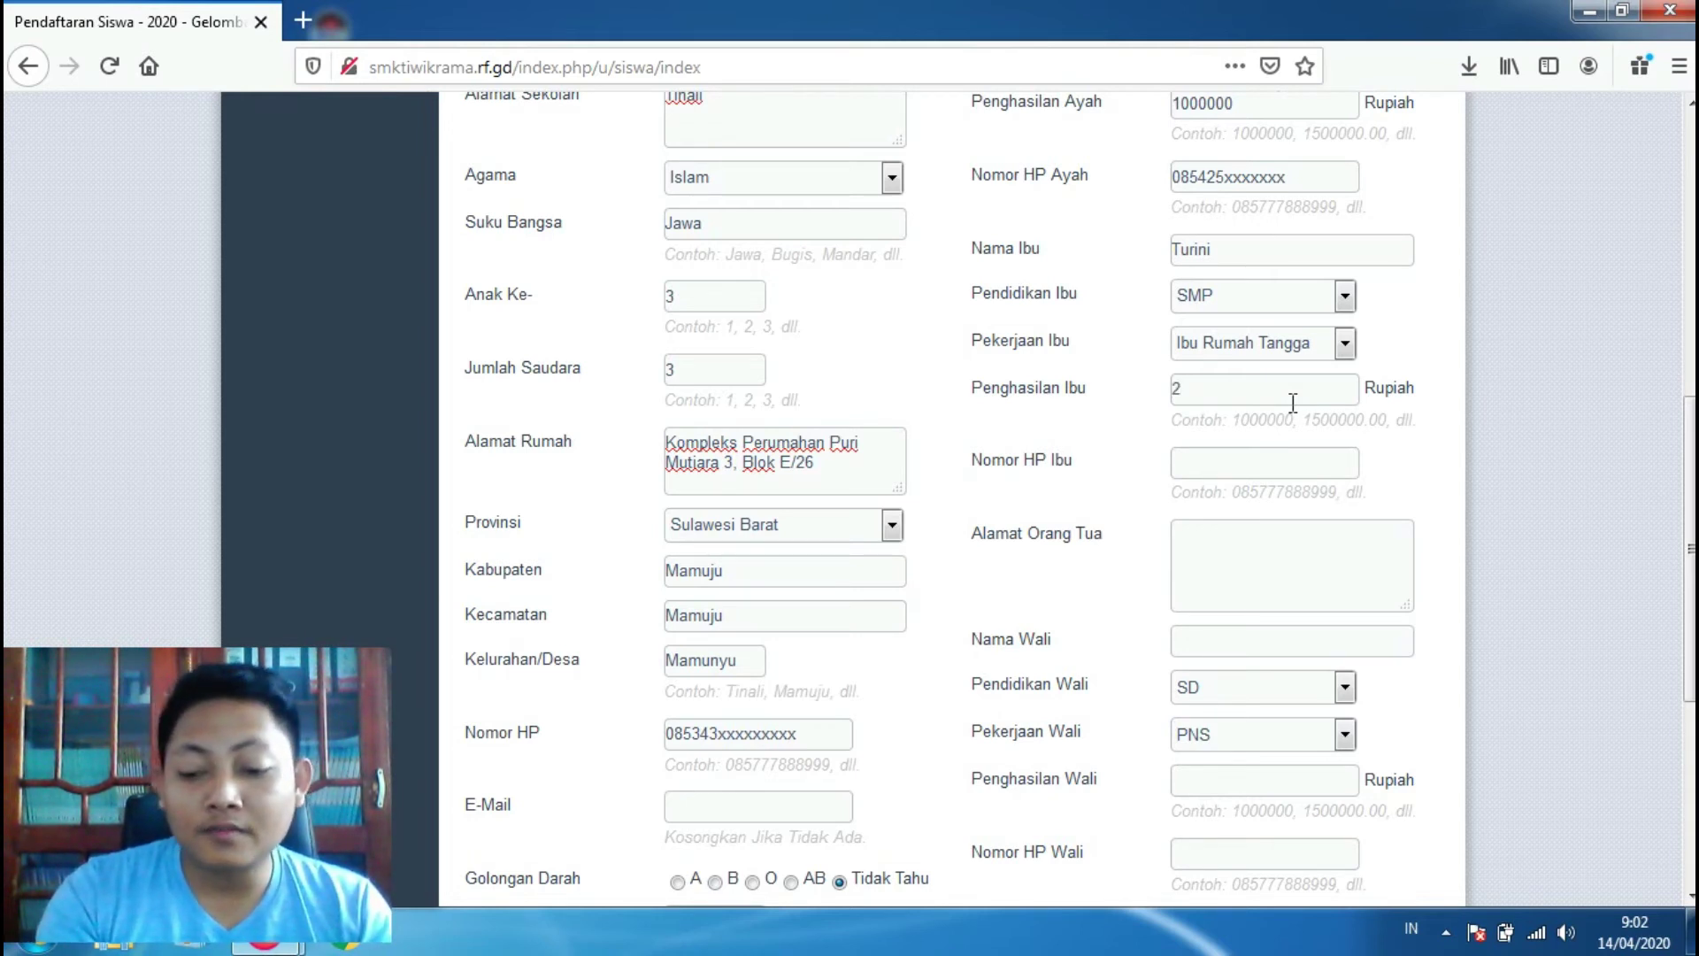
type("00")
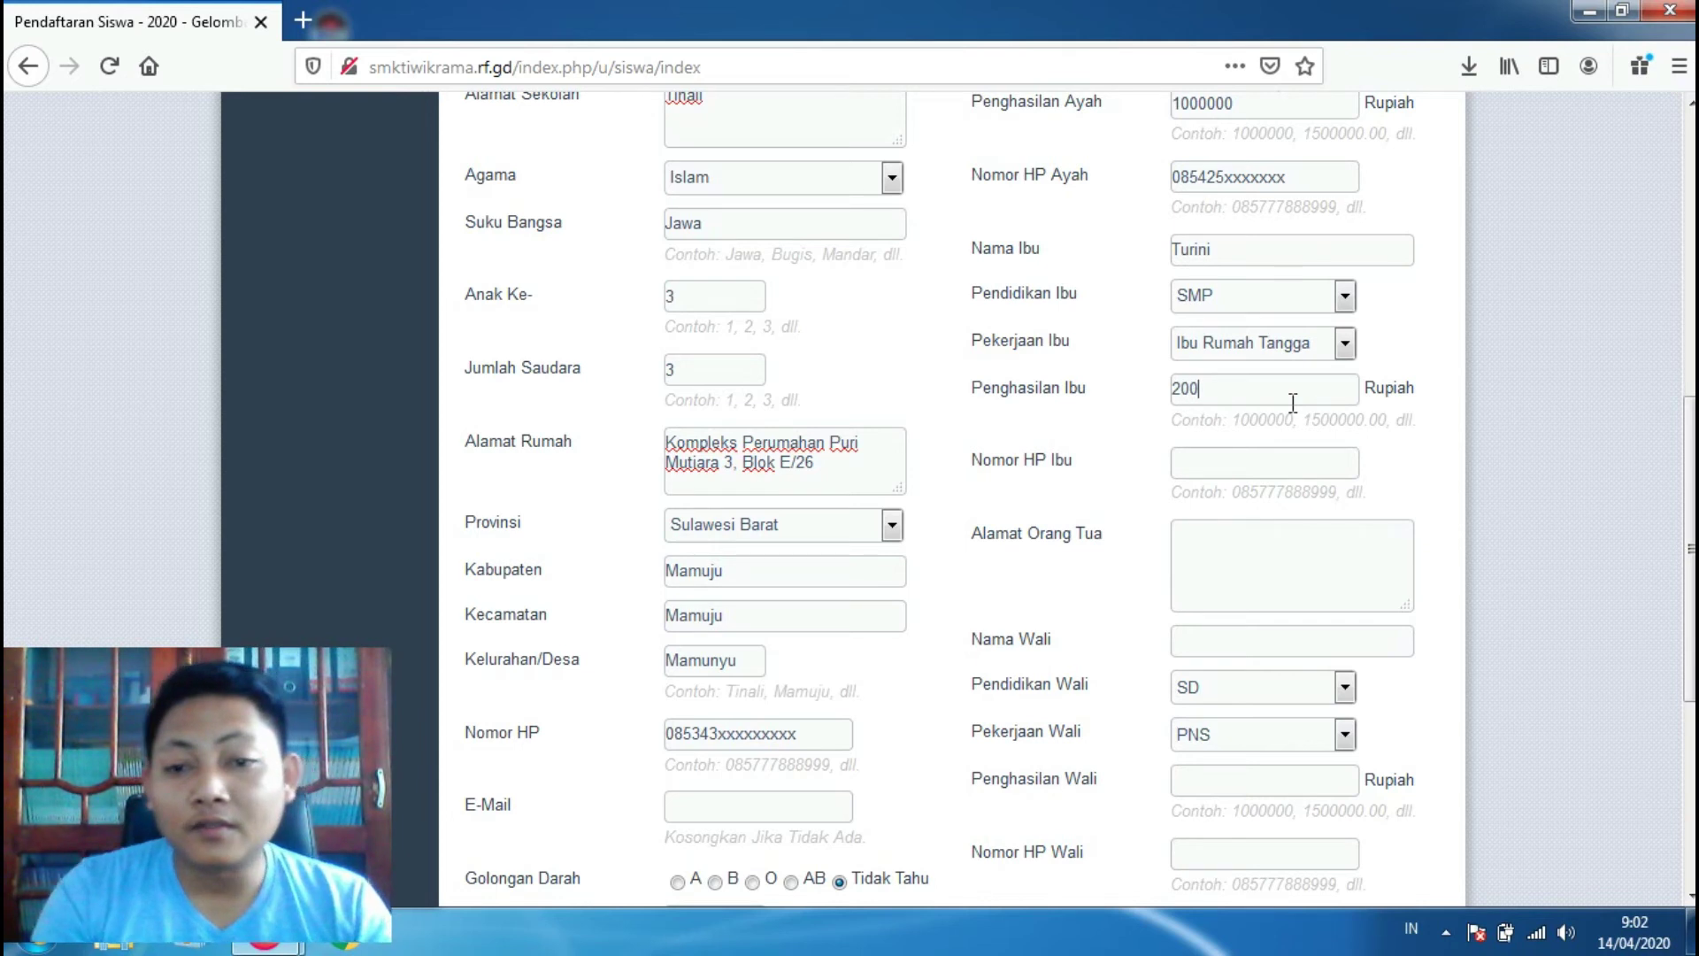
type("0000")
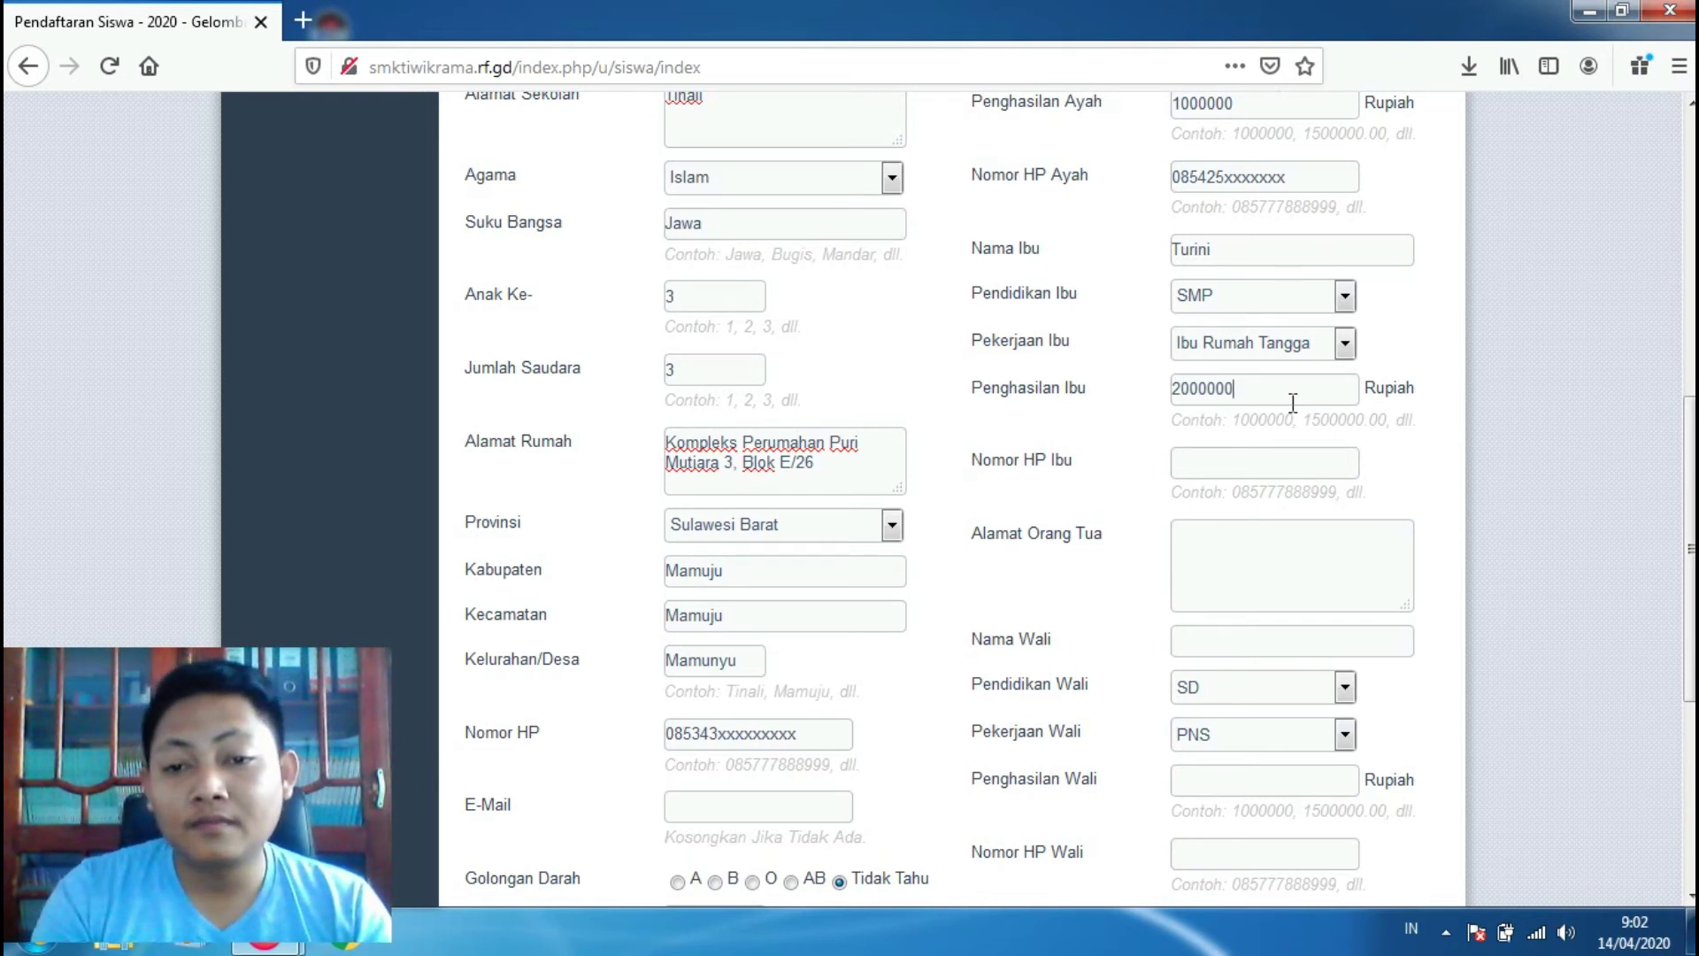
left_click(1298, 460)
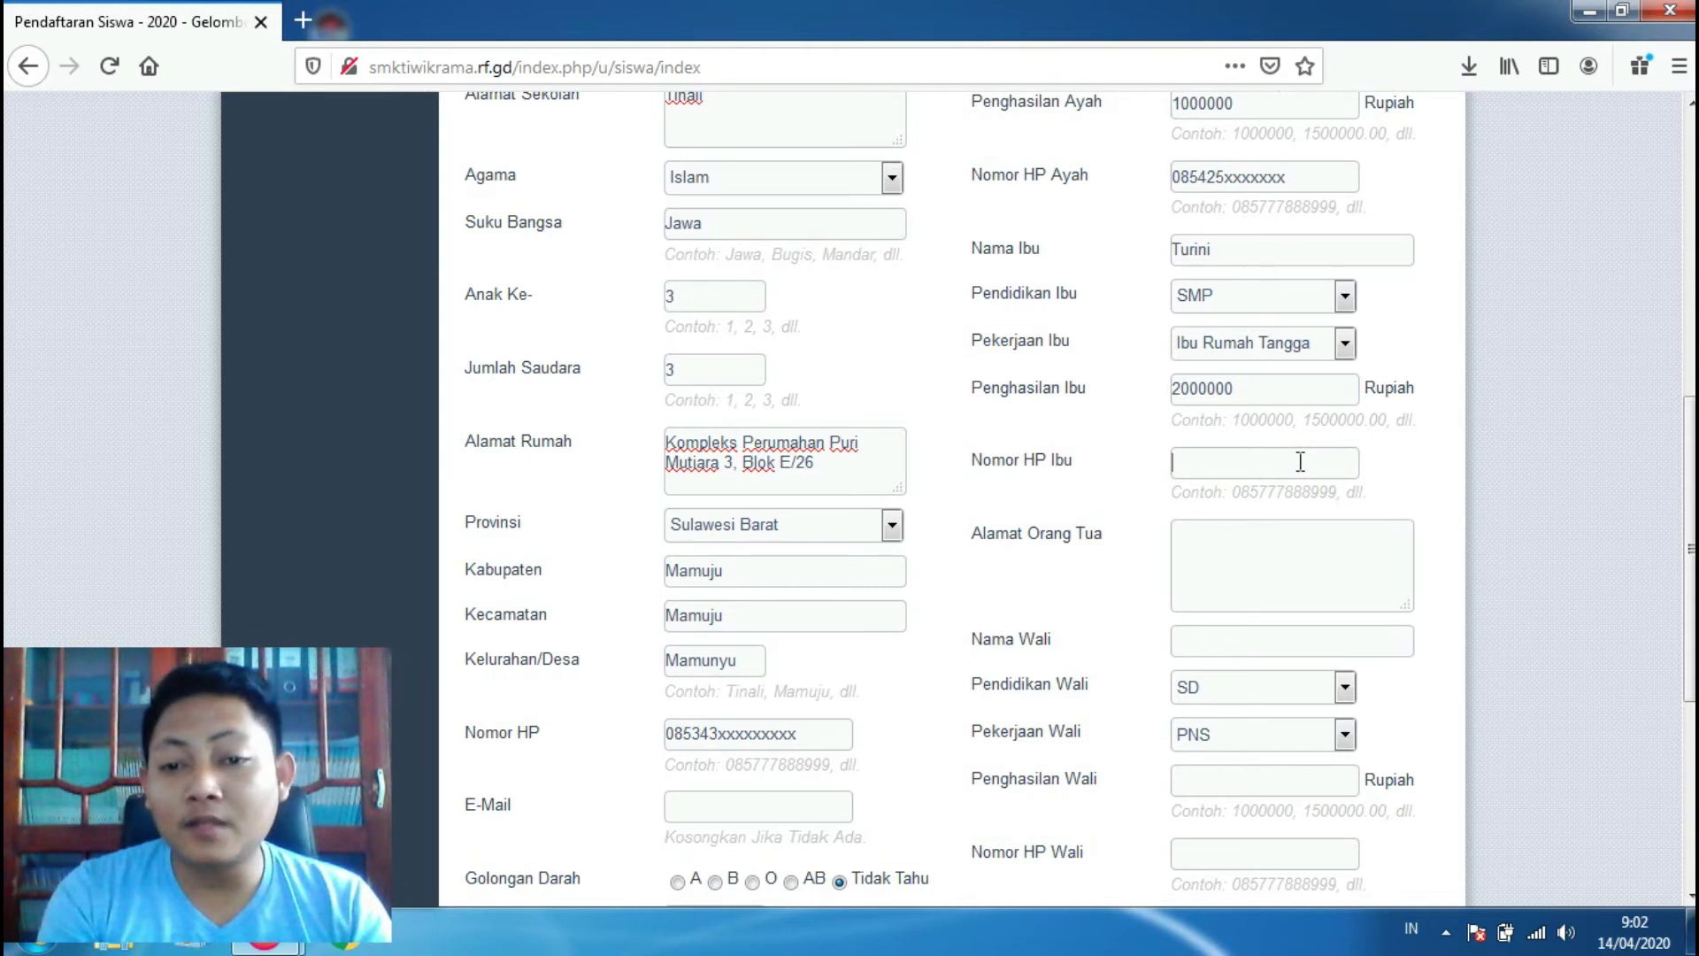
left_click(1246, 575)
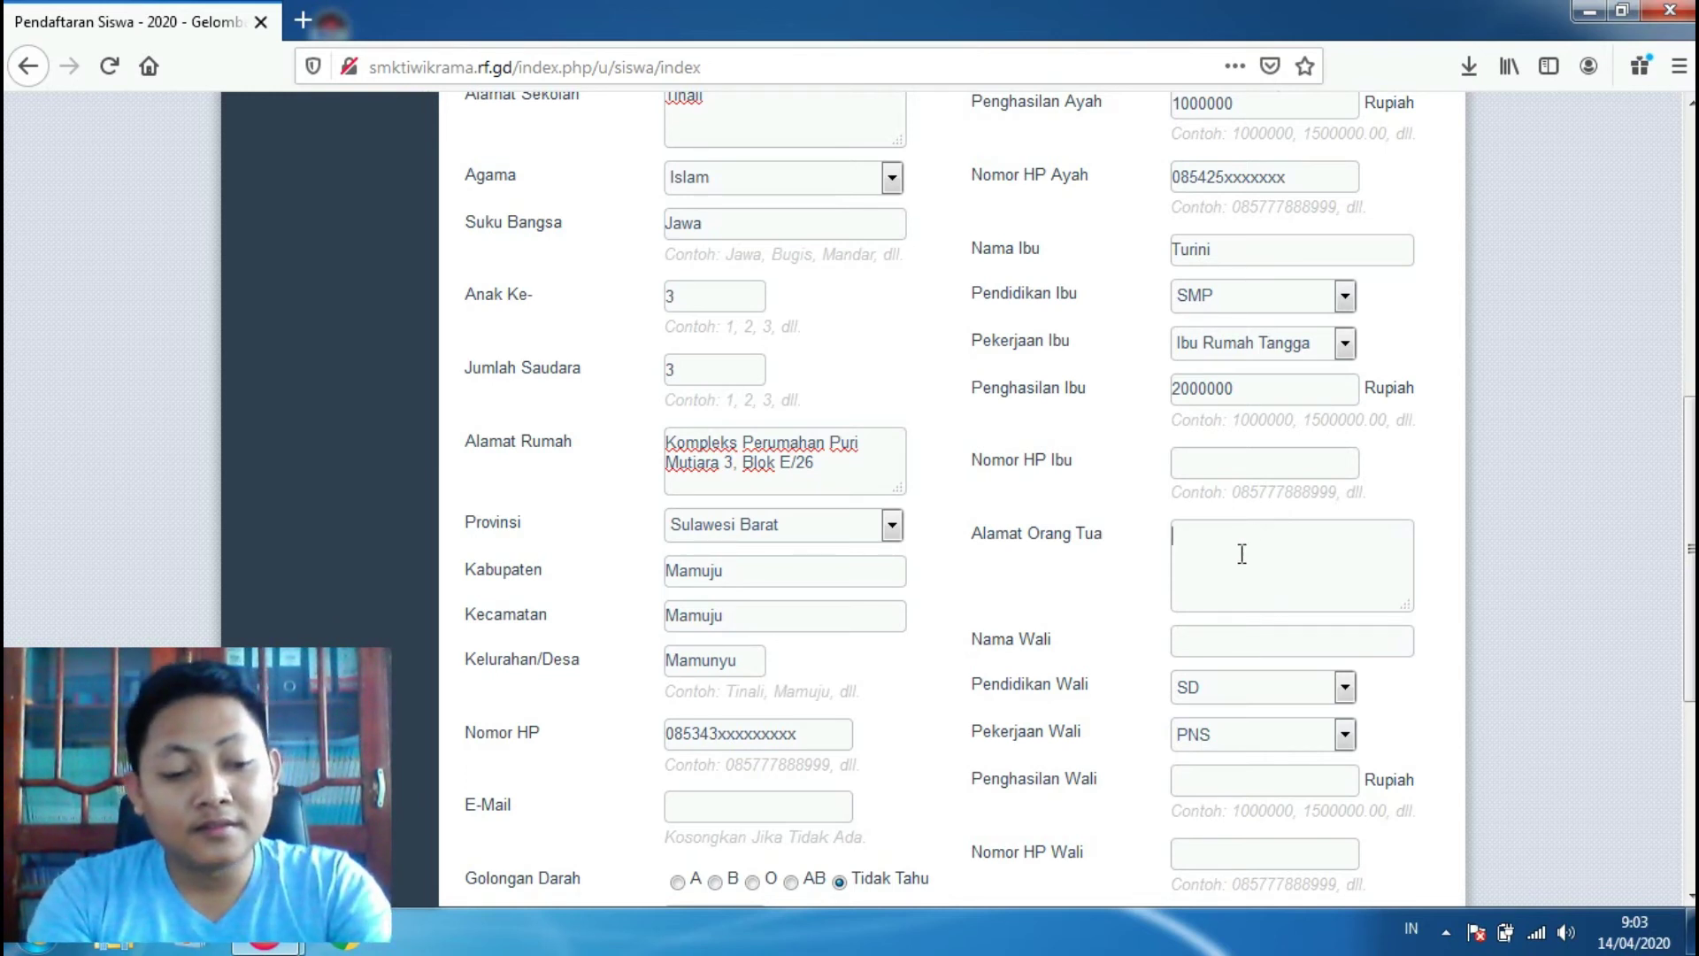
type("Tinali")
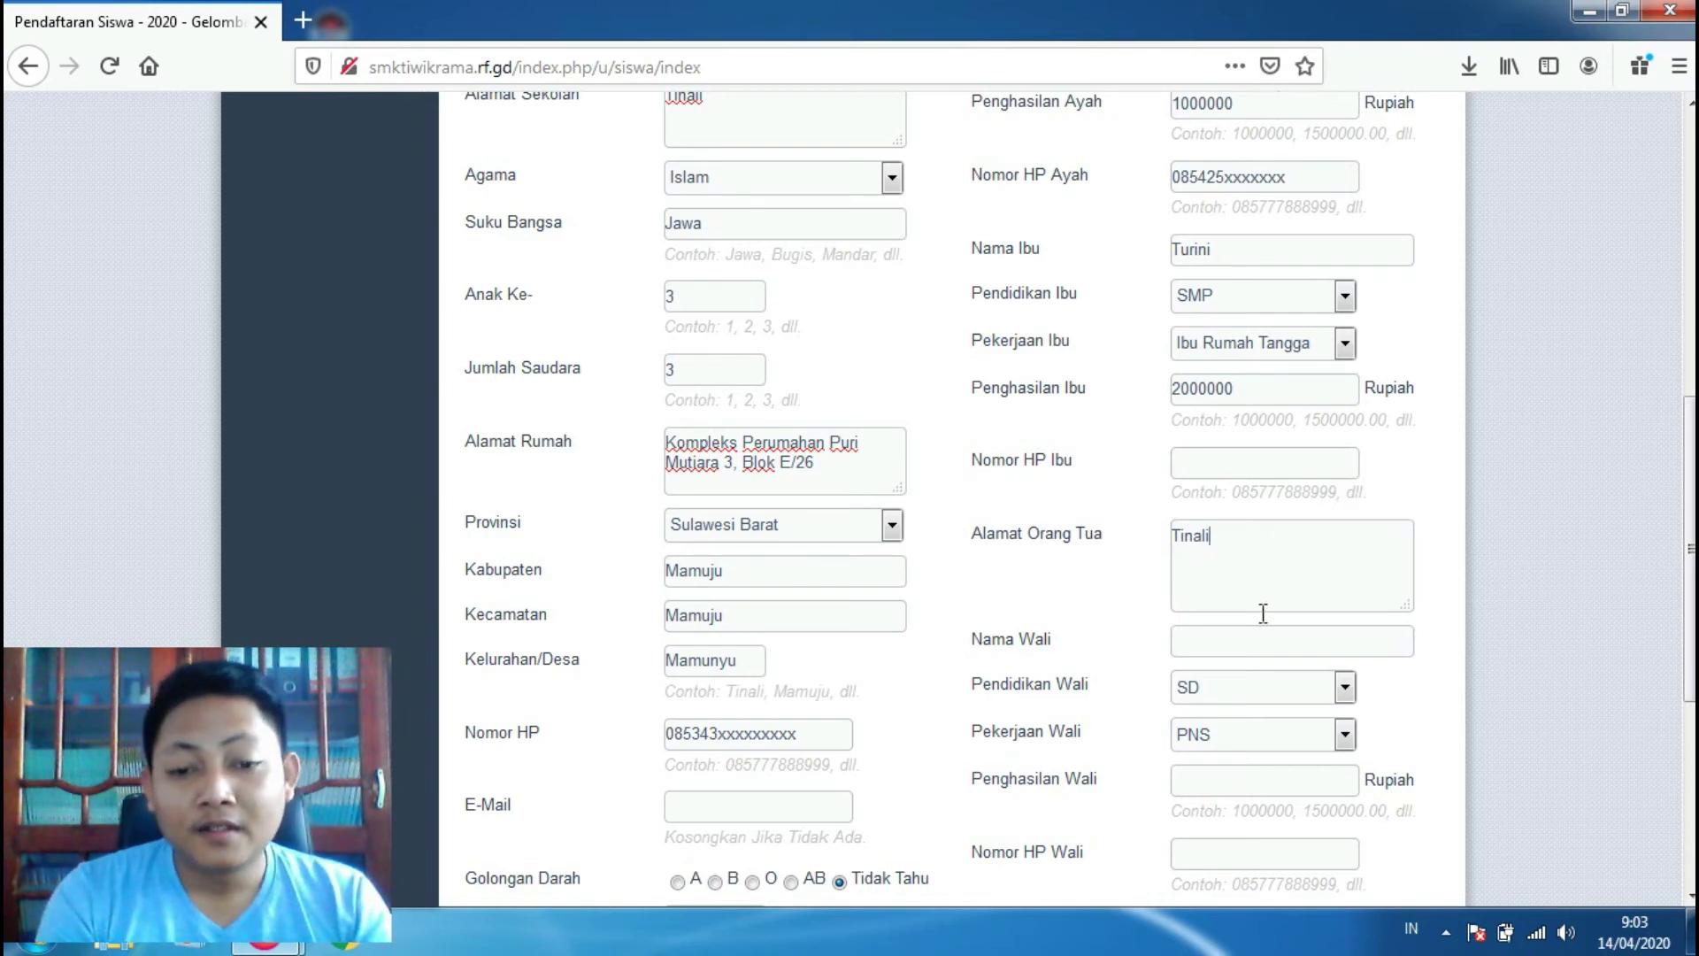
left_click(1220, 640)
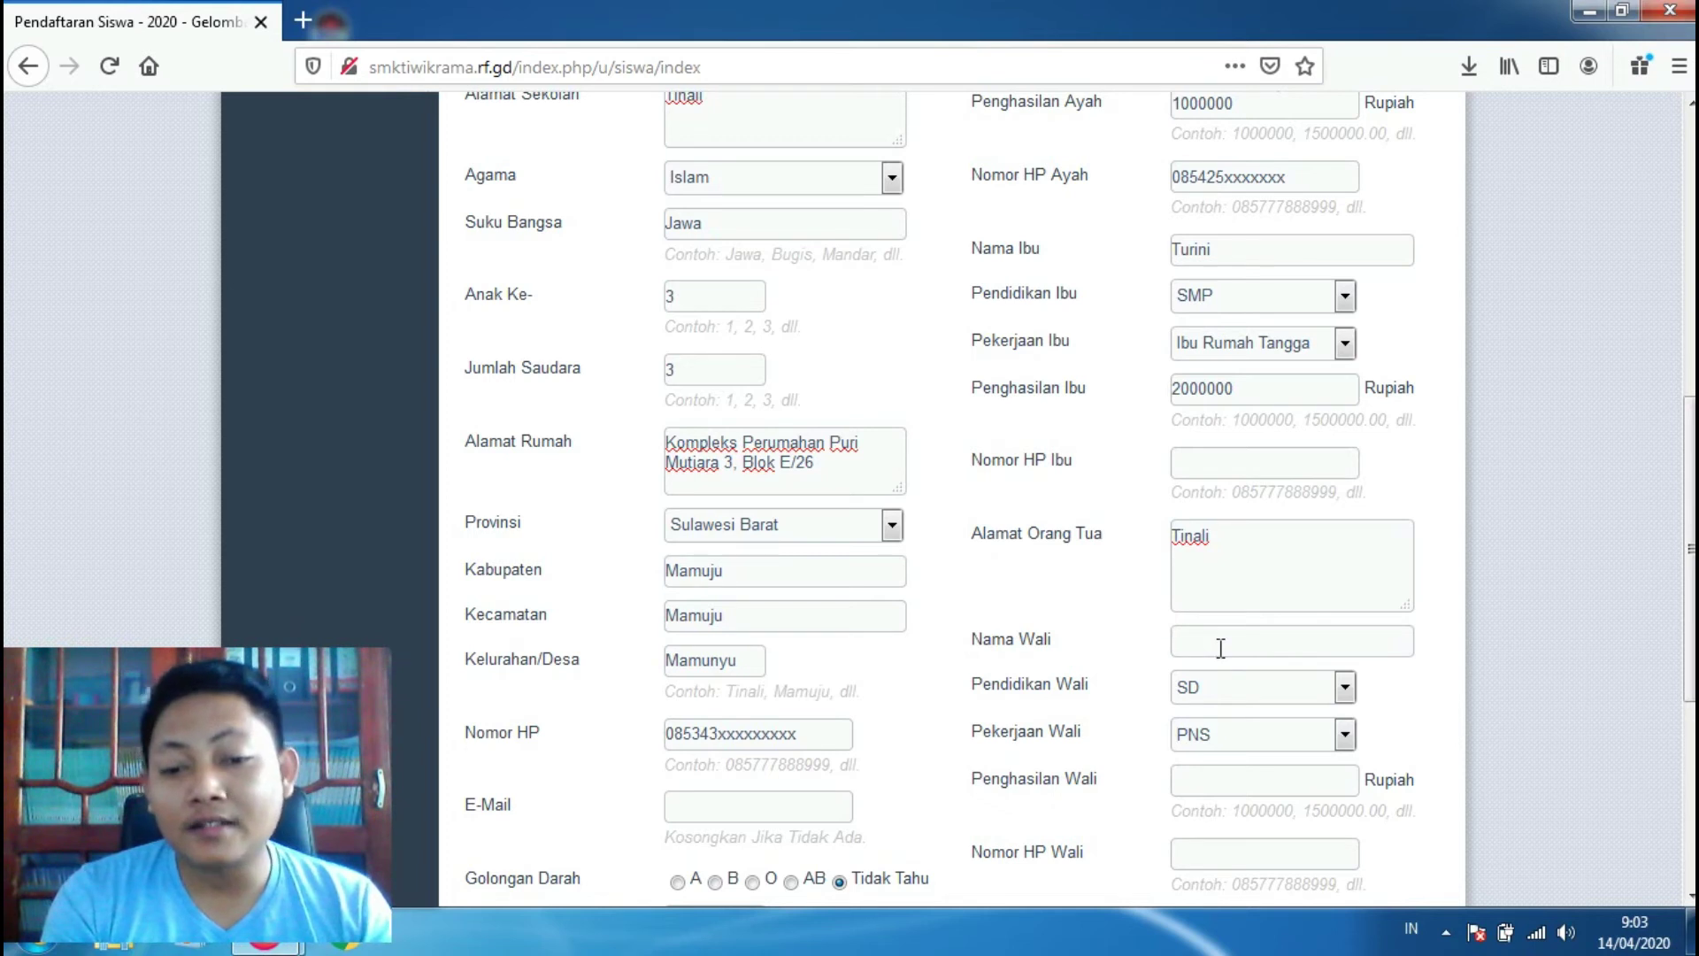
Step: Enter the guardian's name, correcting its spelling, and set the guardian's education to S1
left_click(1197, 653)
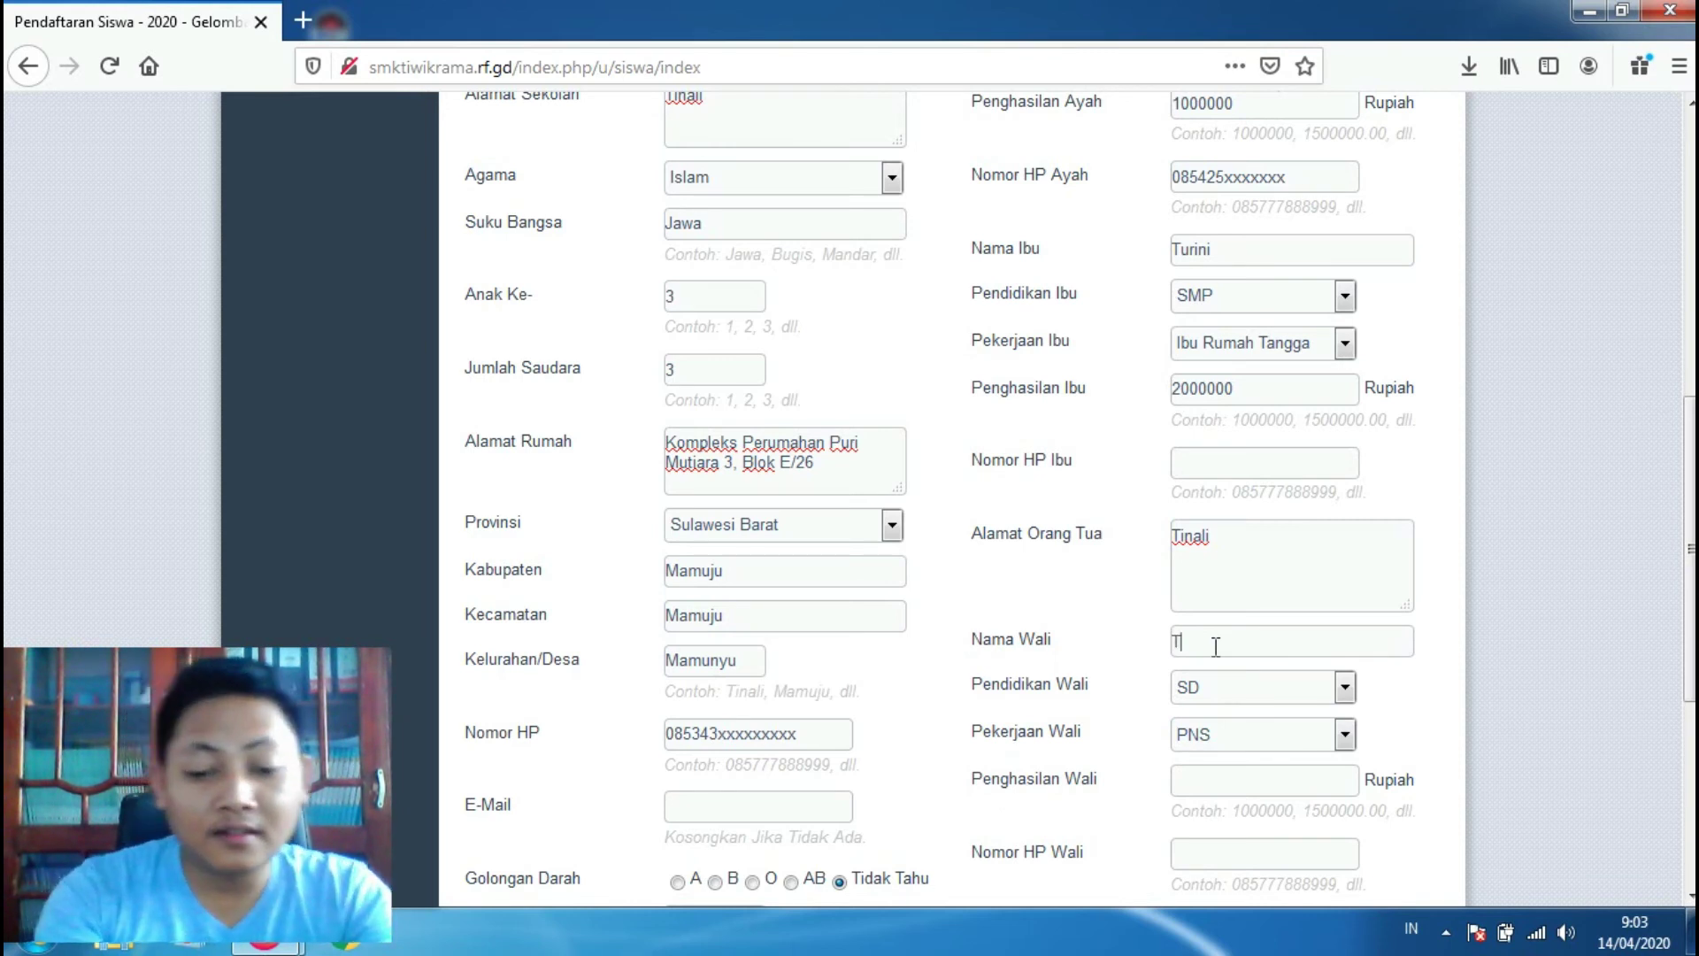
type("Wahyudi")
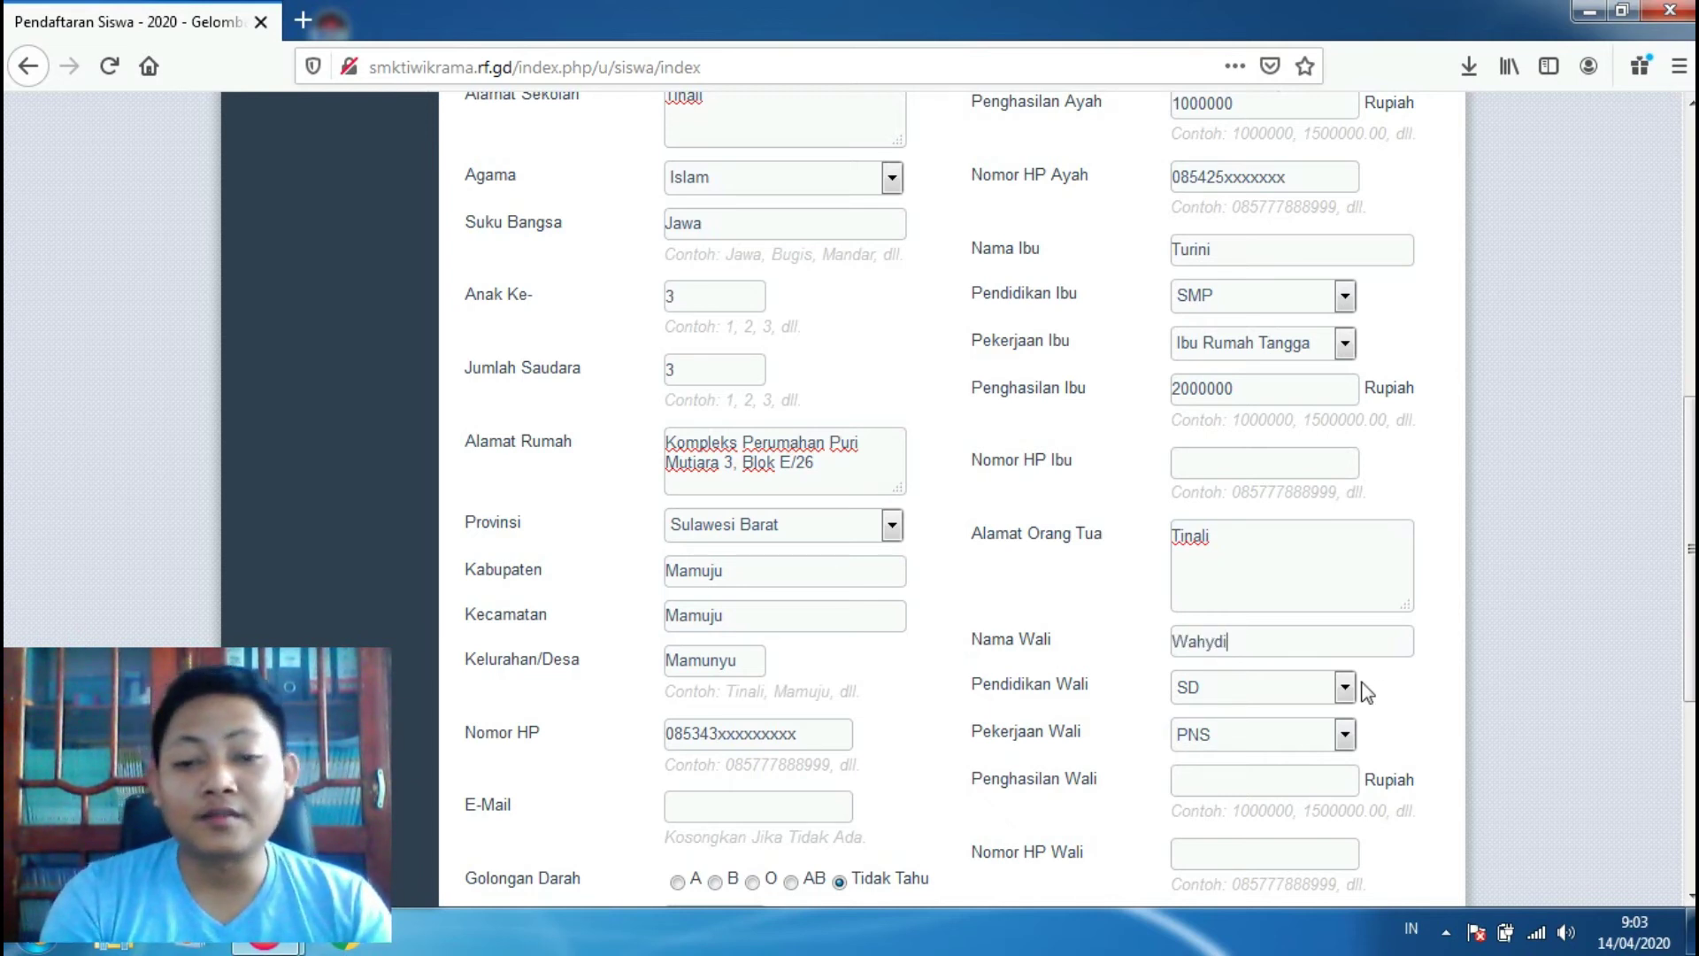
left_click(1217, 642)
type("u")
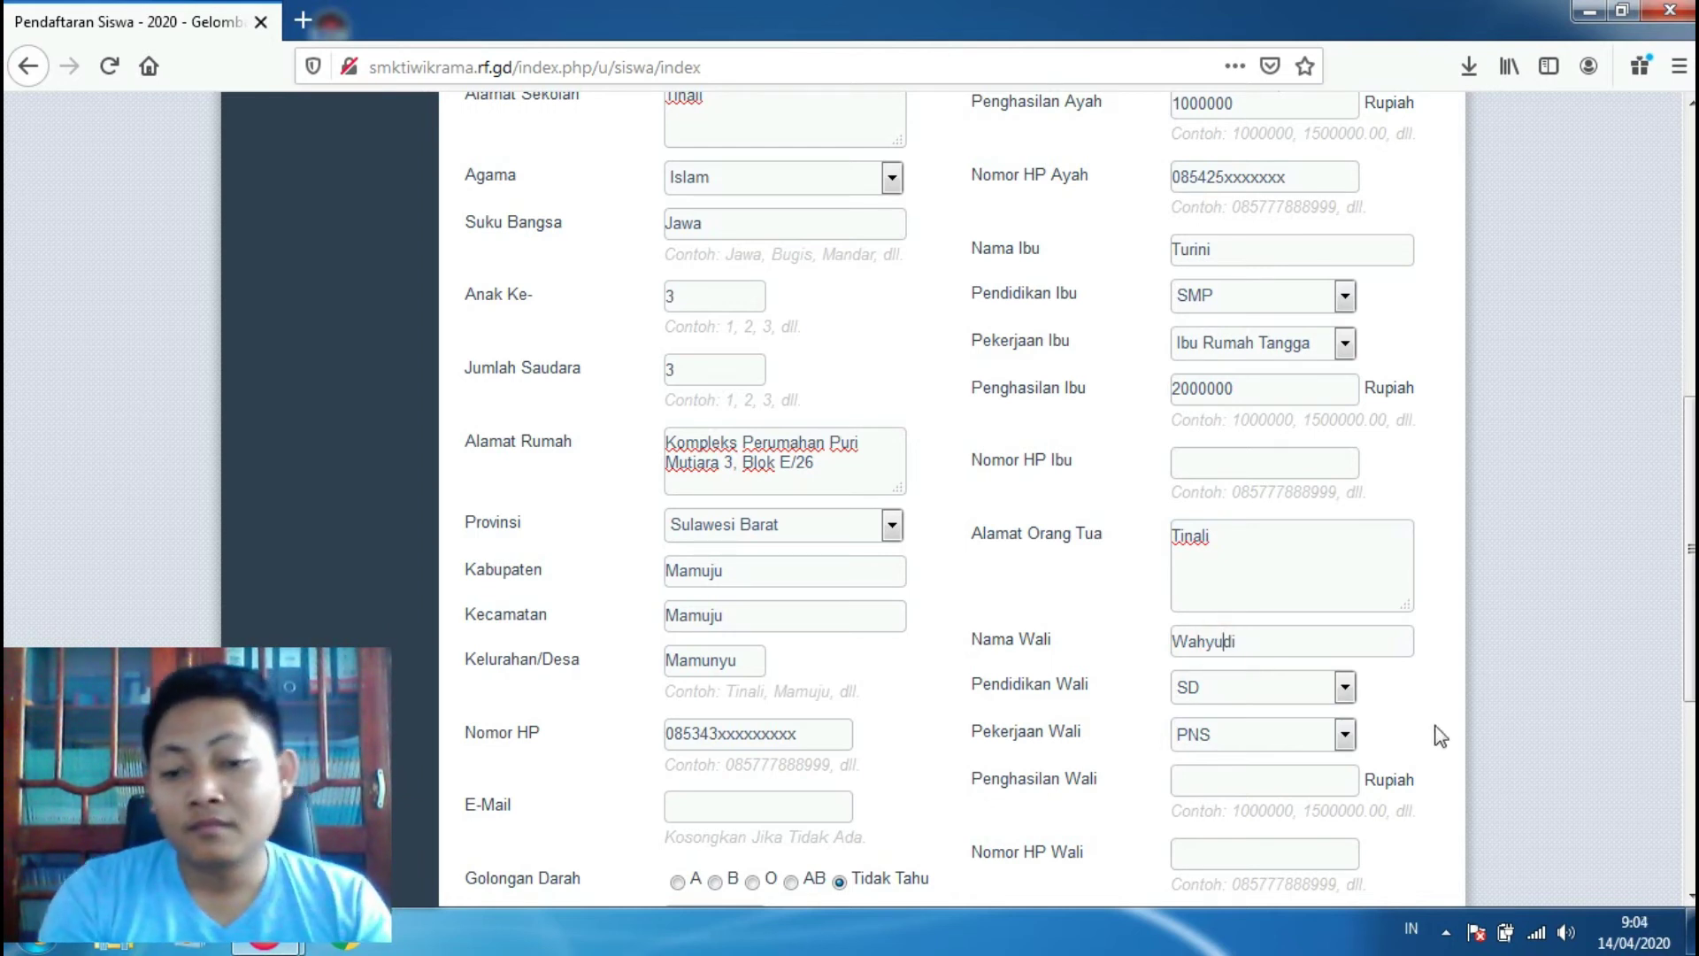
left_click(1343, 690)
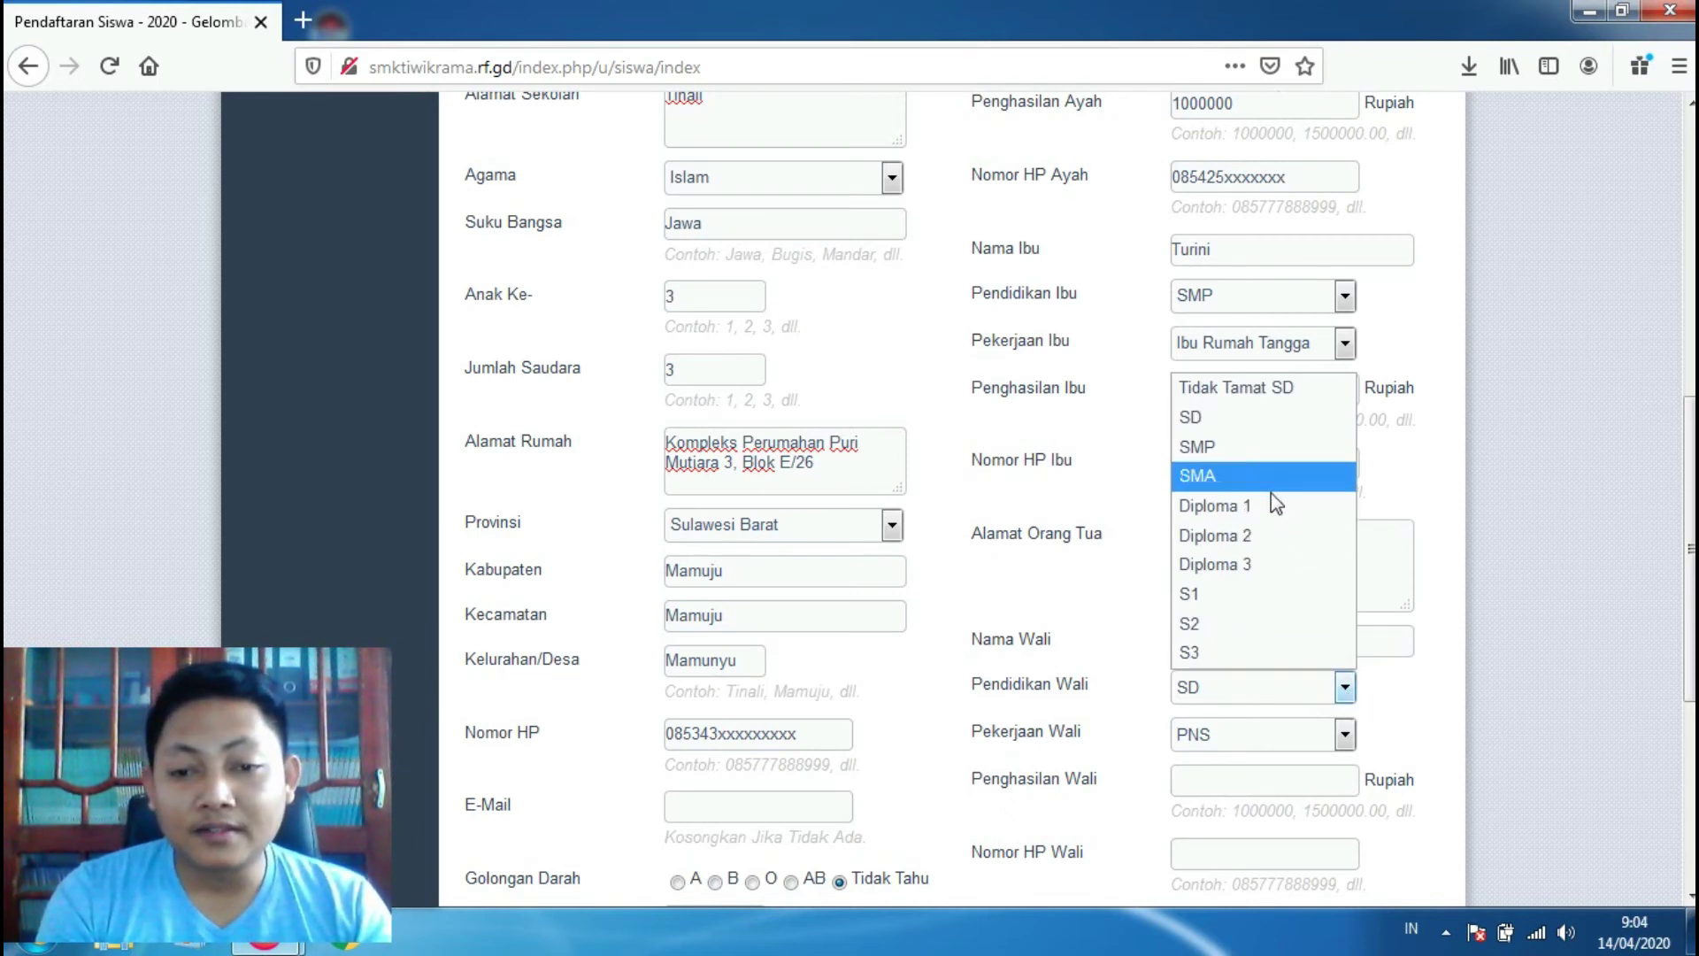
left_click(1267, 595)
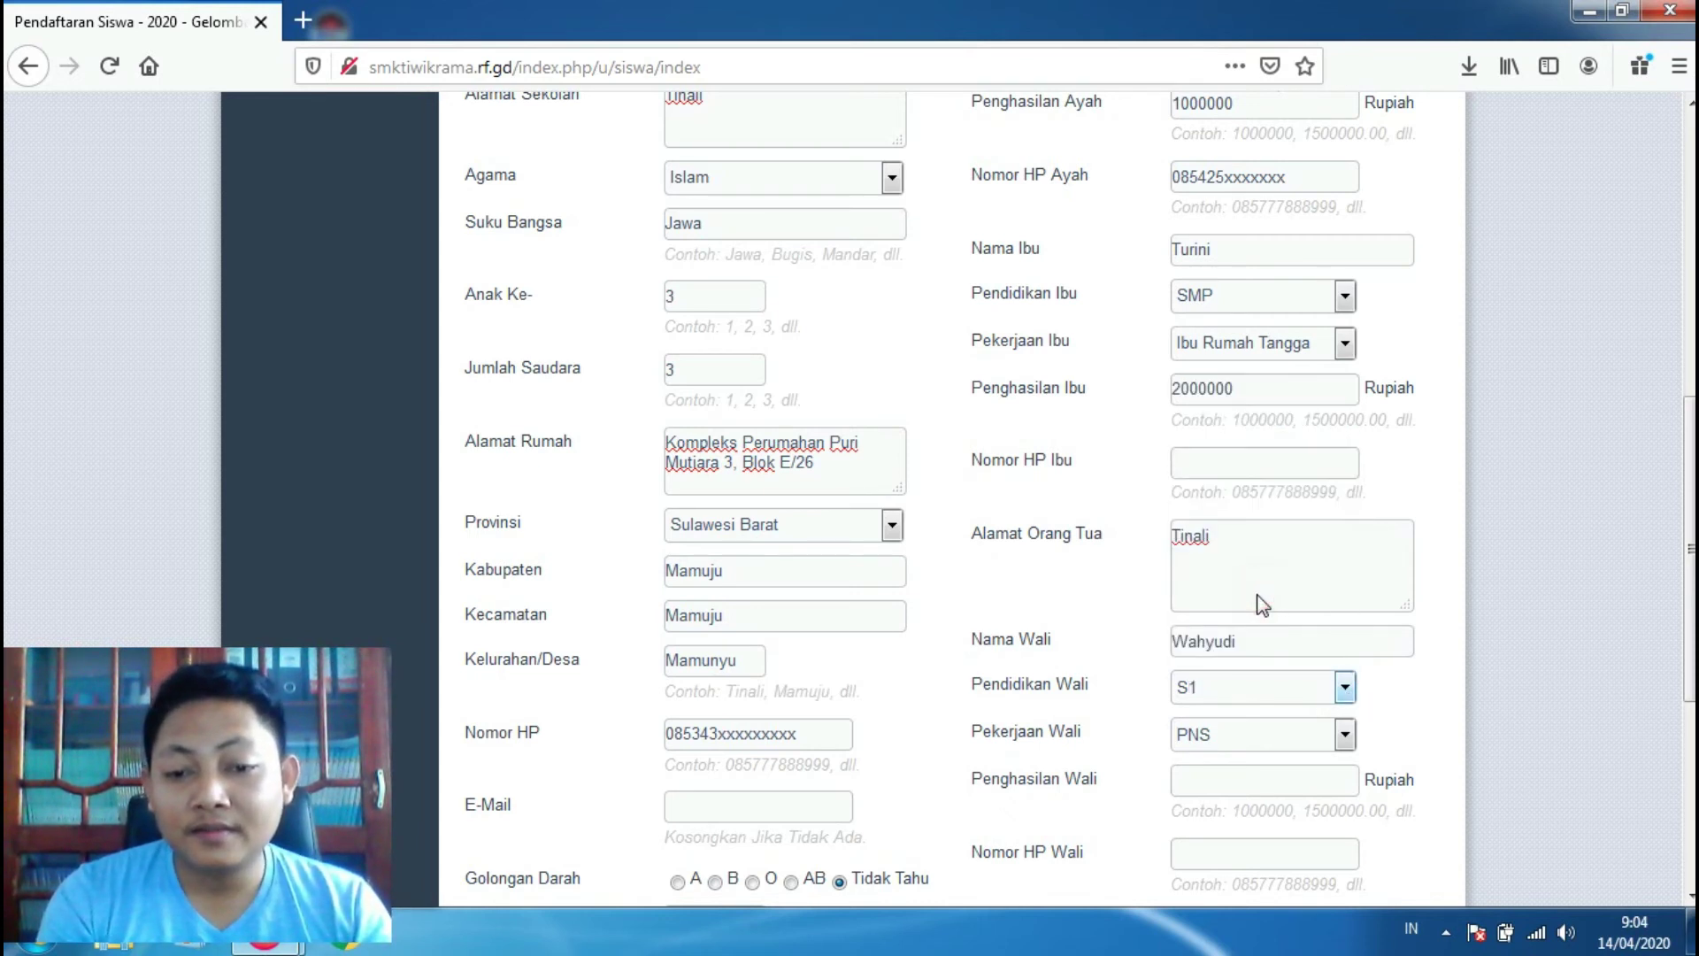
Step: Set the guardian's occupation to Swasta, income 3000000, and fill in the guardian's phone number
scroll(1347, 736, "down", 3)
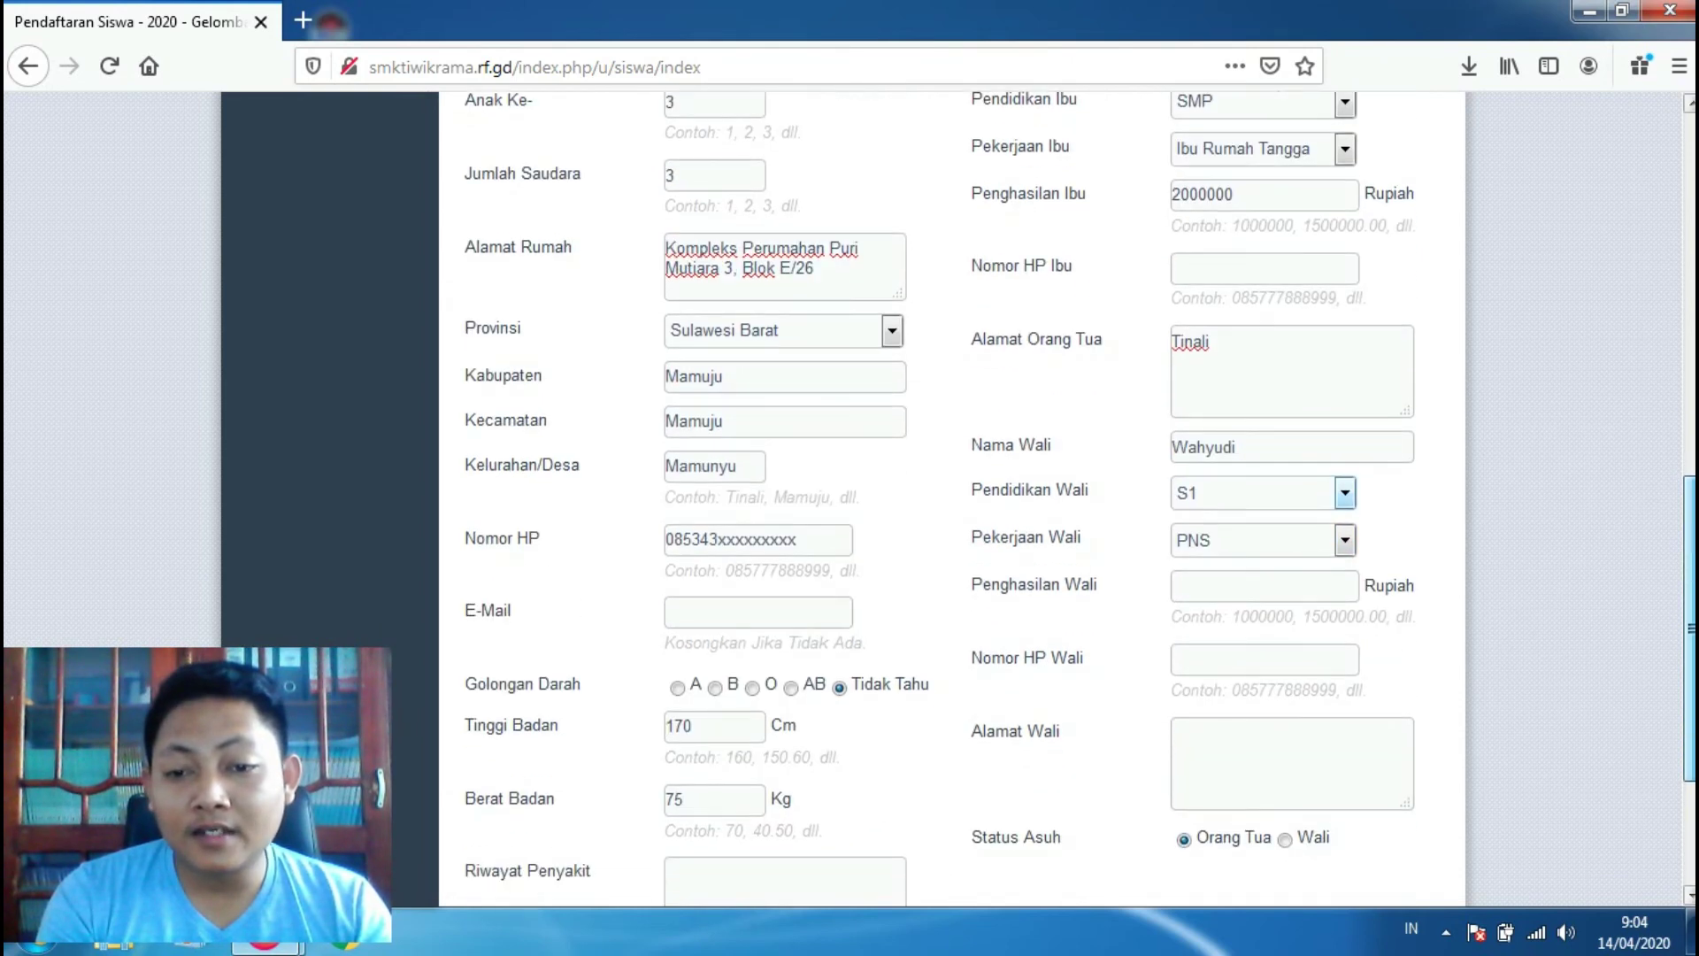
left_click(1346, 544)
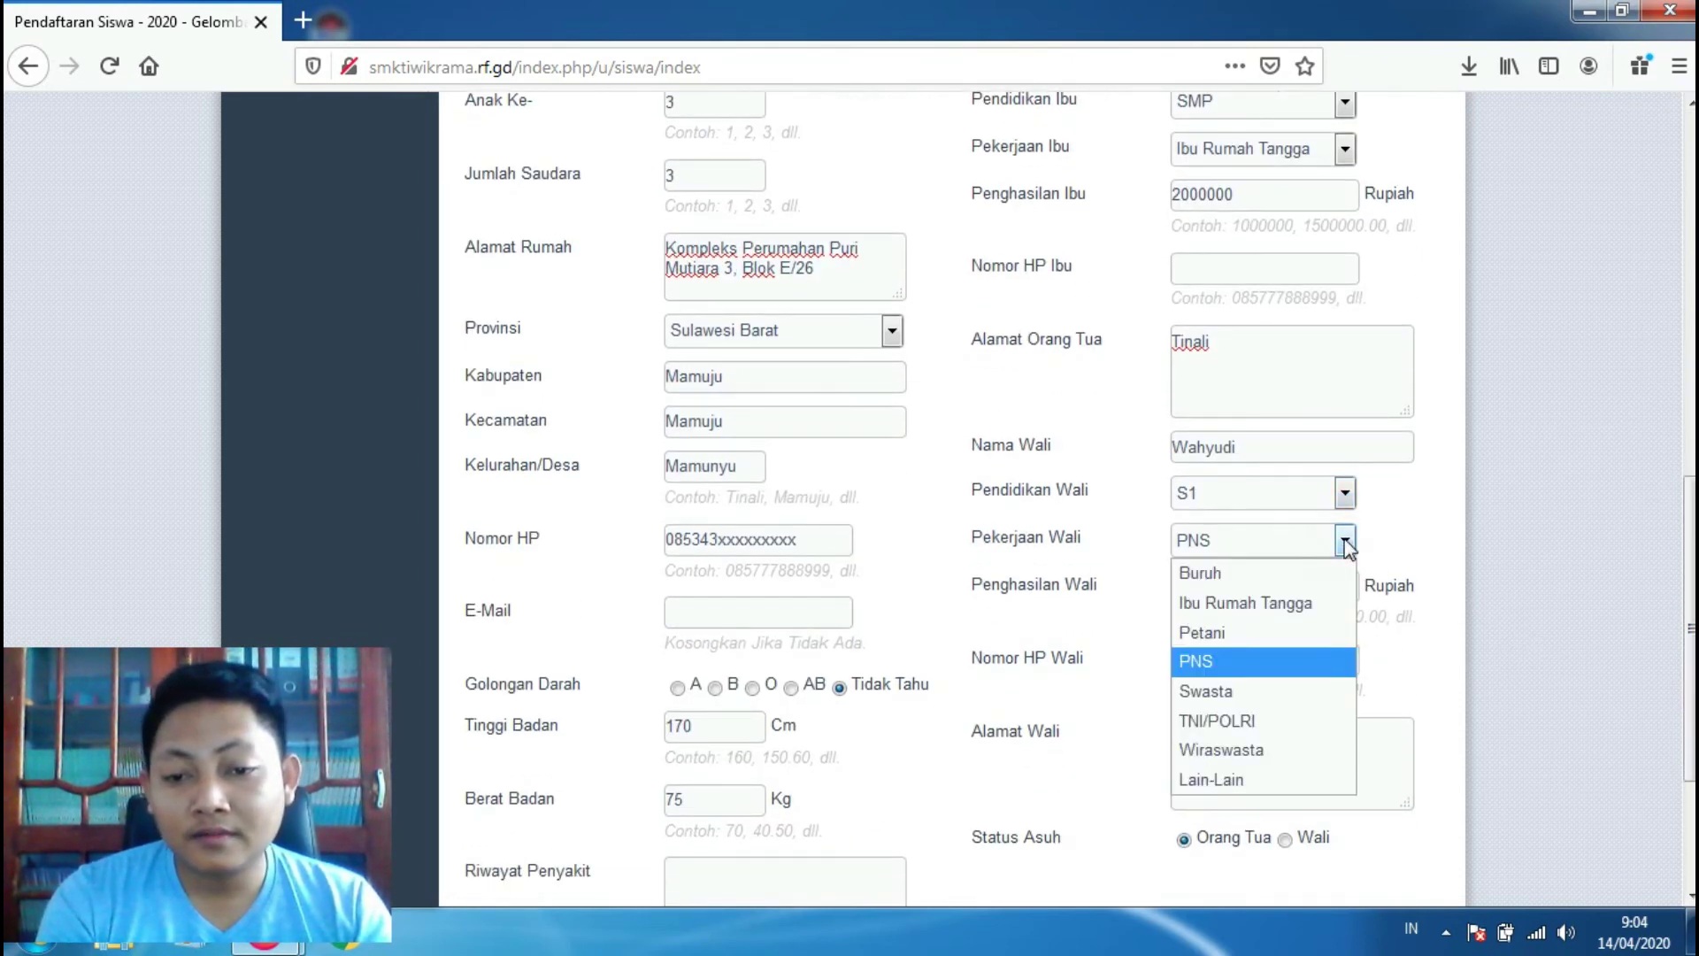
left_click(1309, 691)
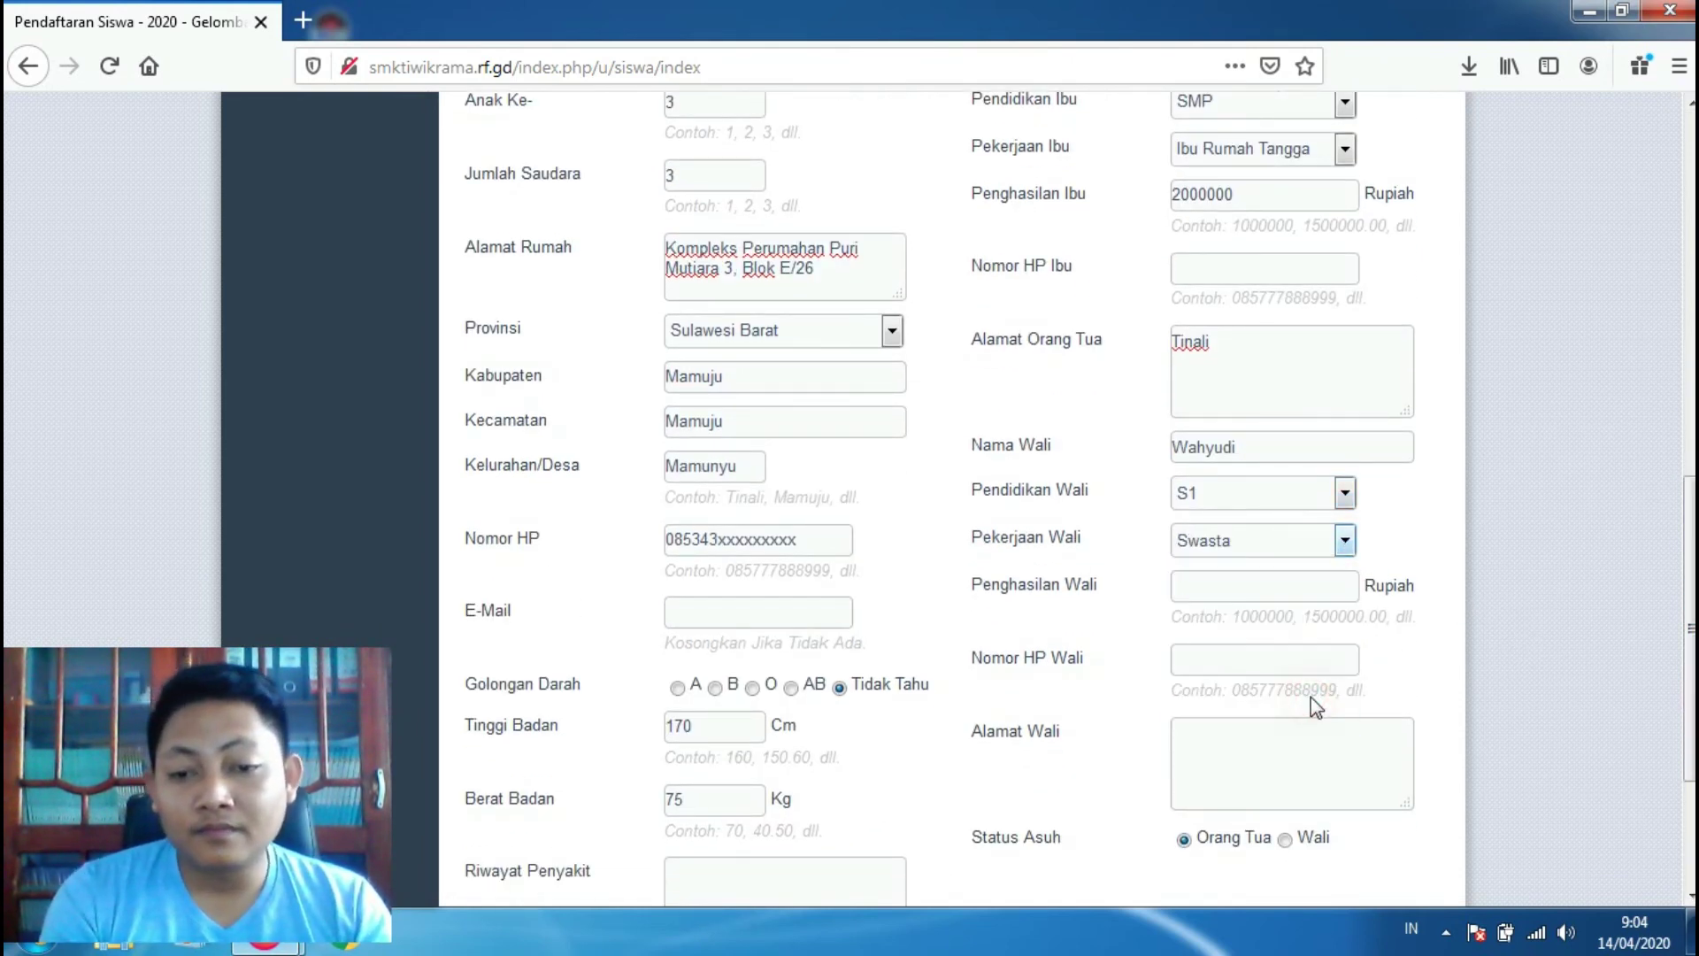
left_click(1284, 590)
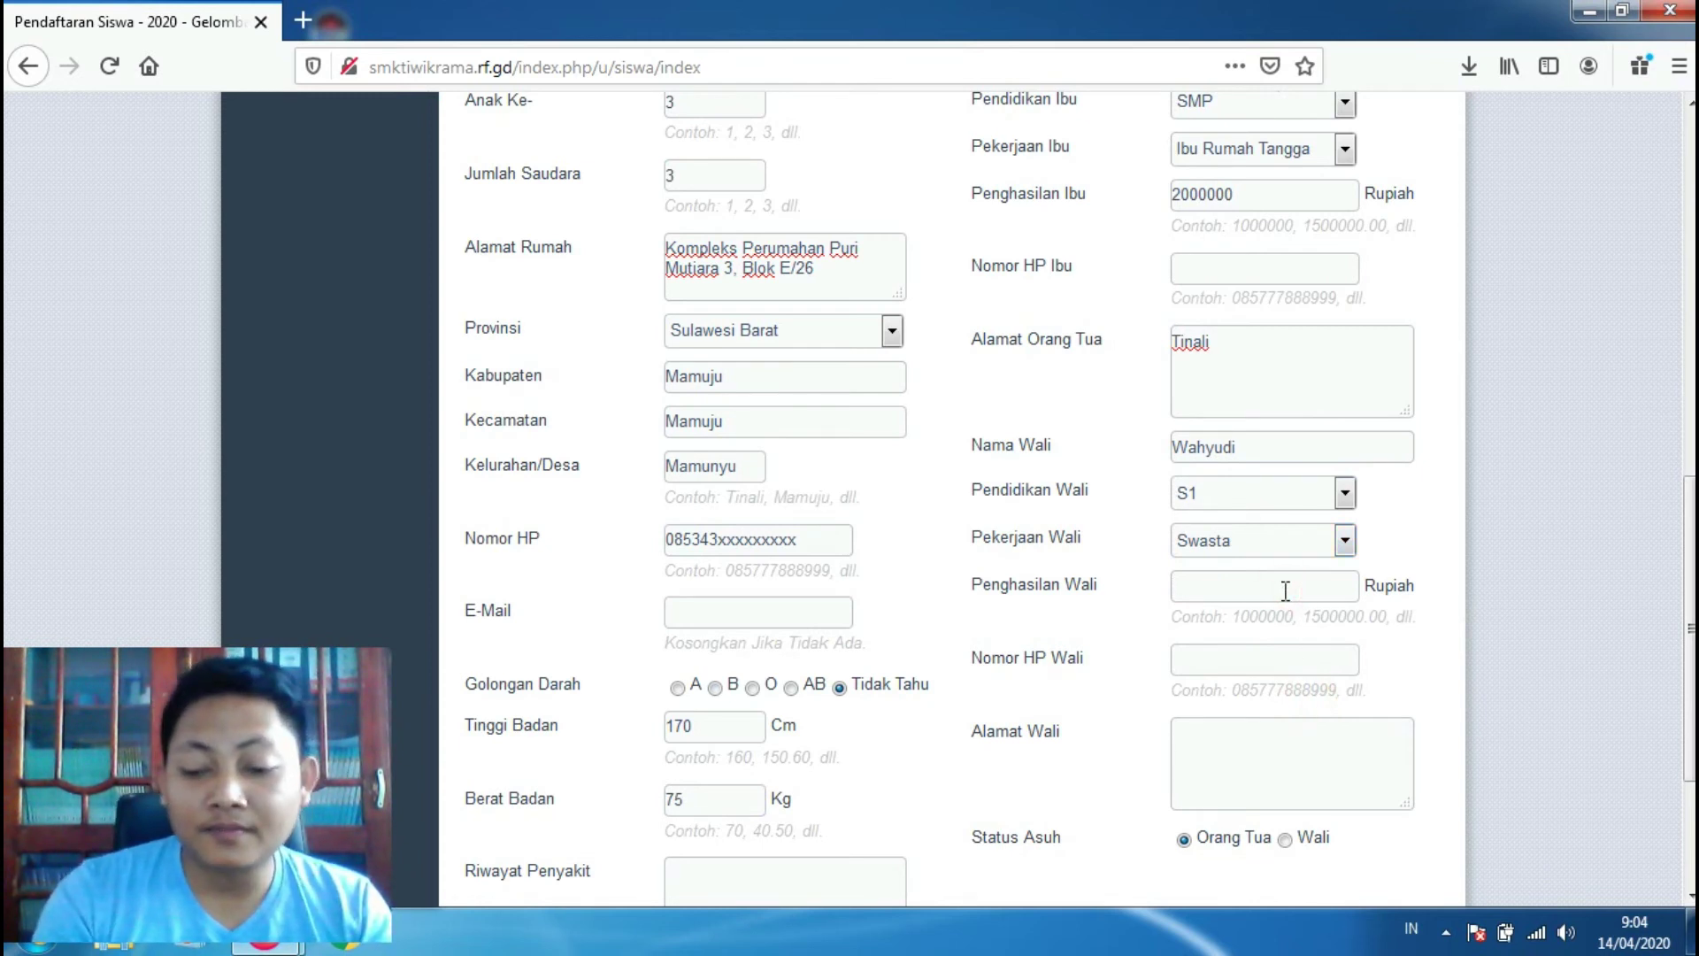
type("3000000")
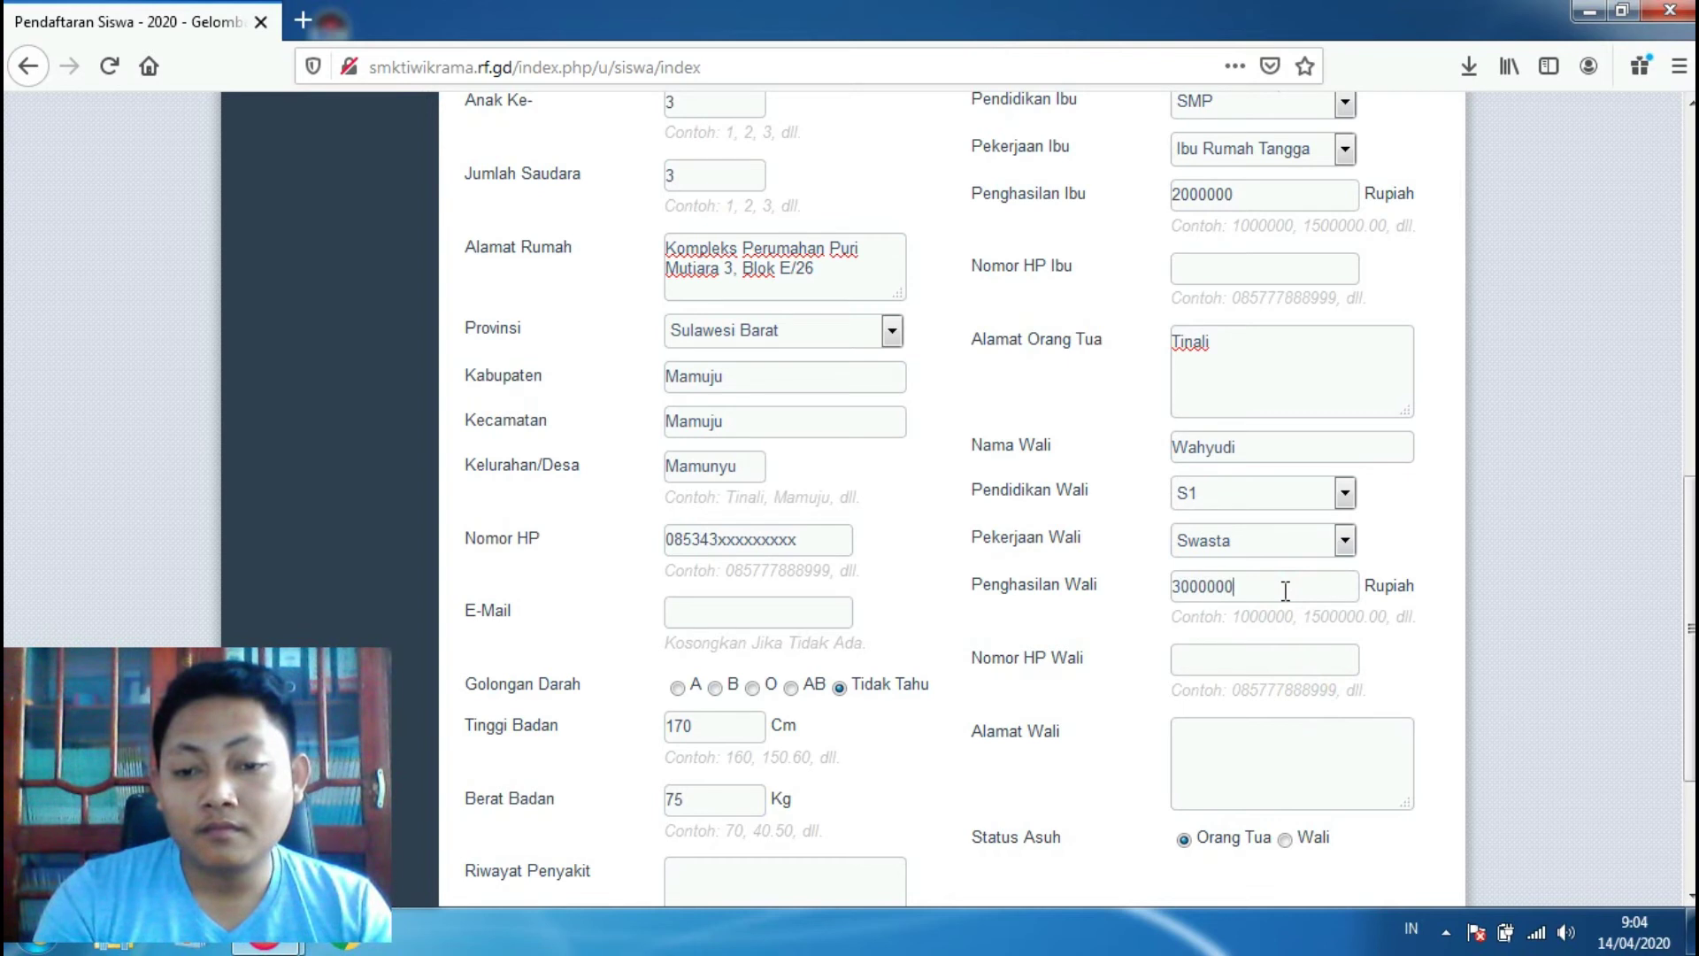
left_click(1274, 666)
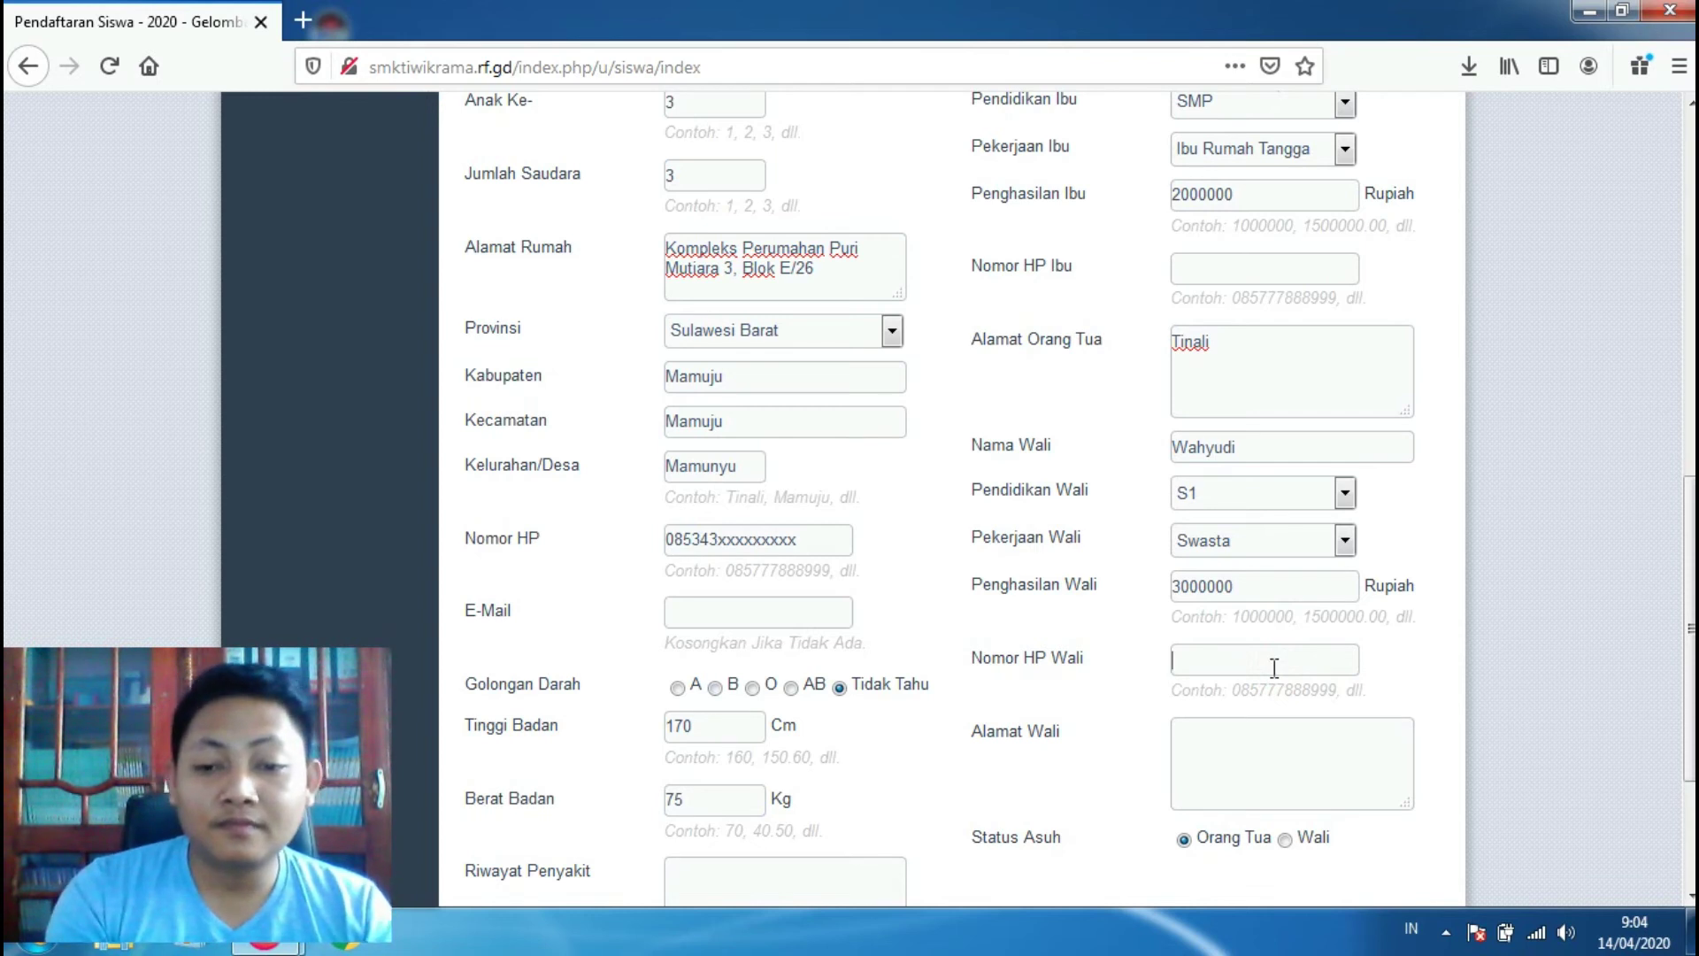
type("085")
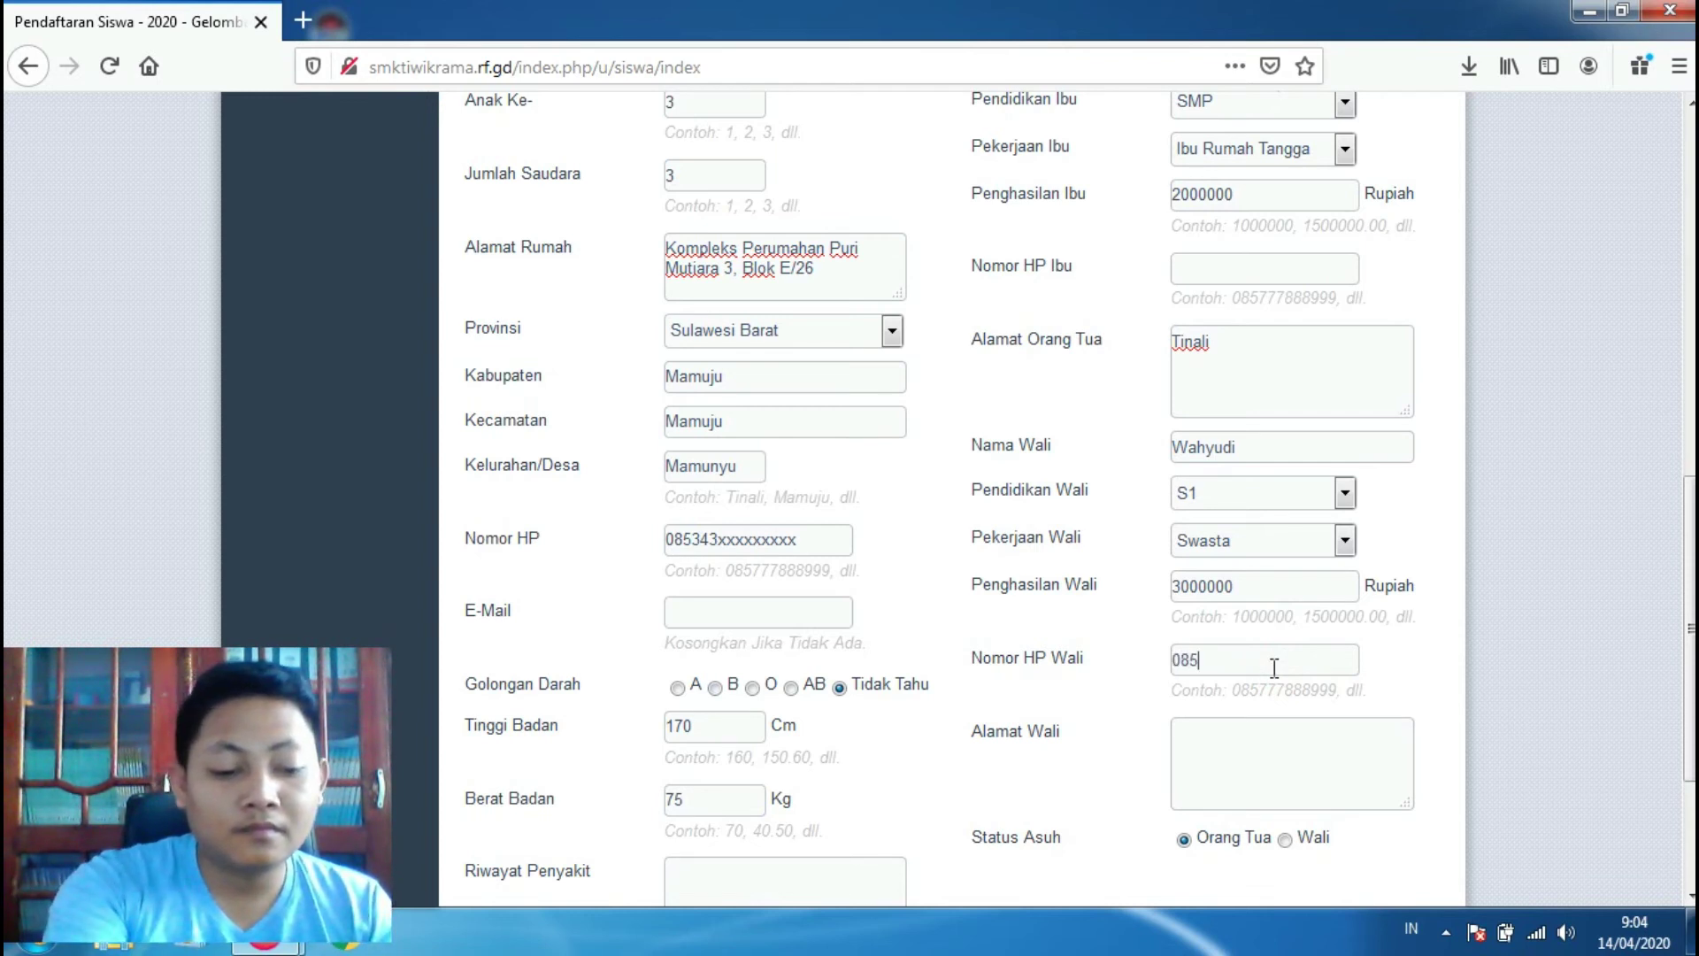
type("xxxxxxxx")
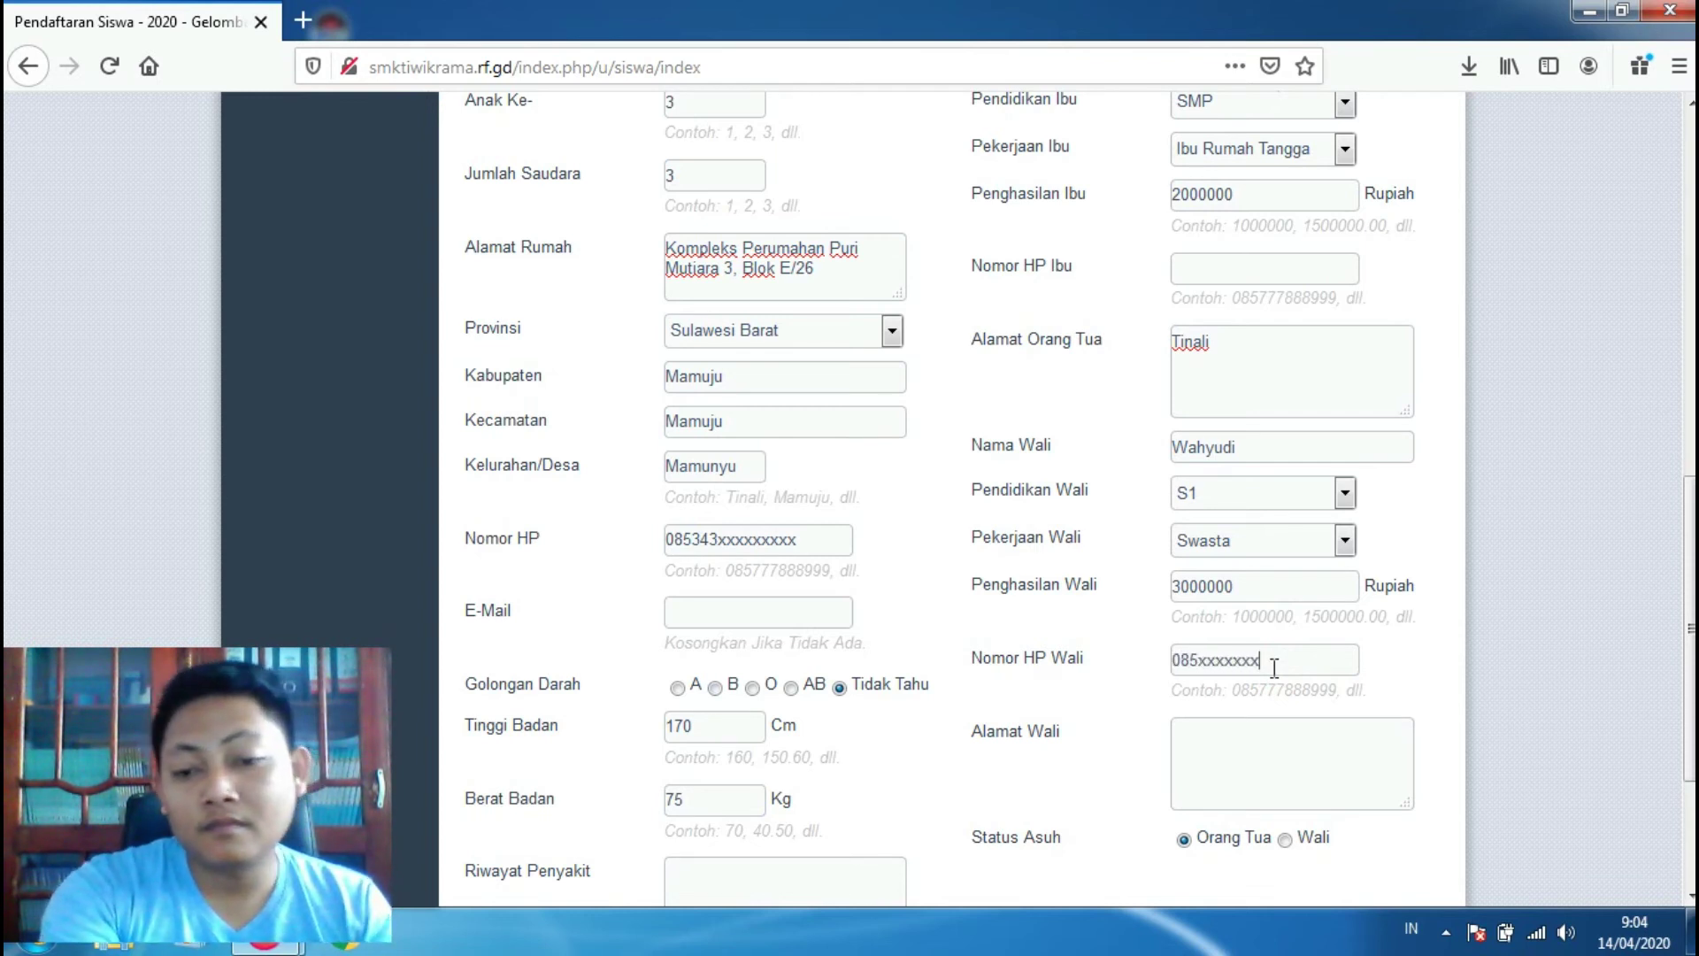
scroll(1274, 668, "down", 3)
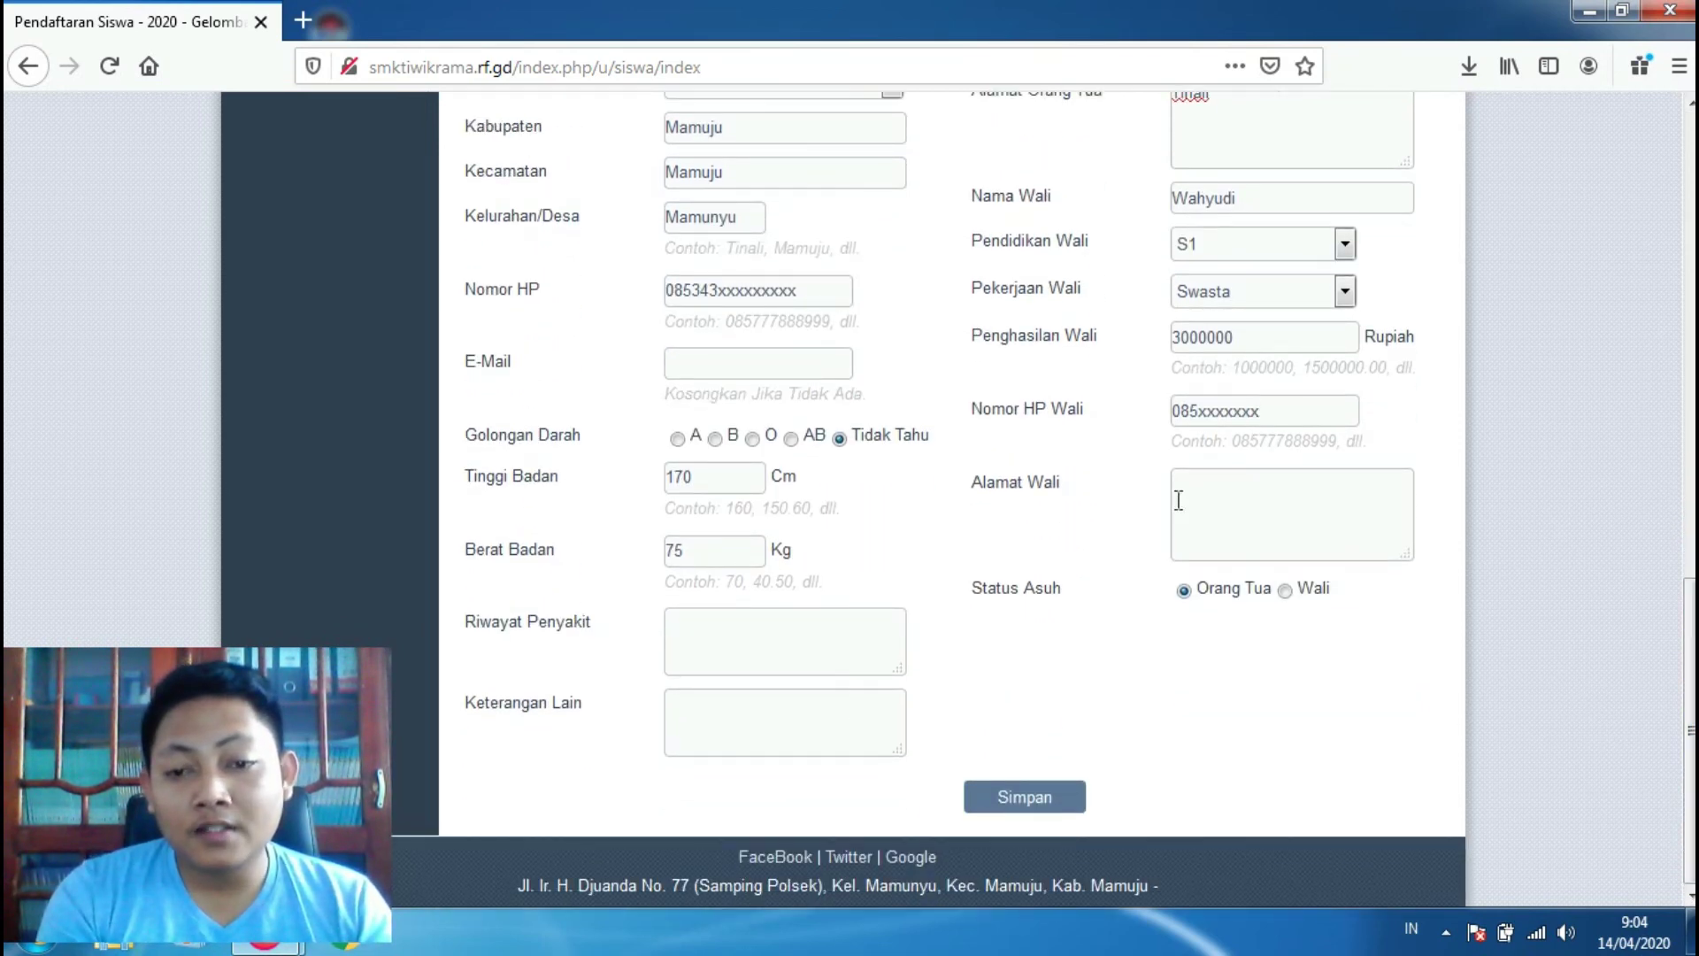
Step: Copy the home address text into the Alamat Wali field
left_click(1221, 497)
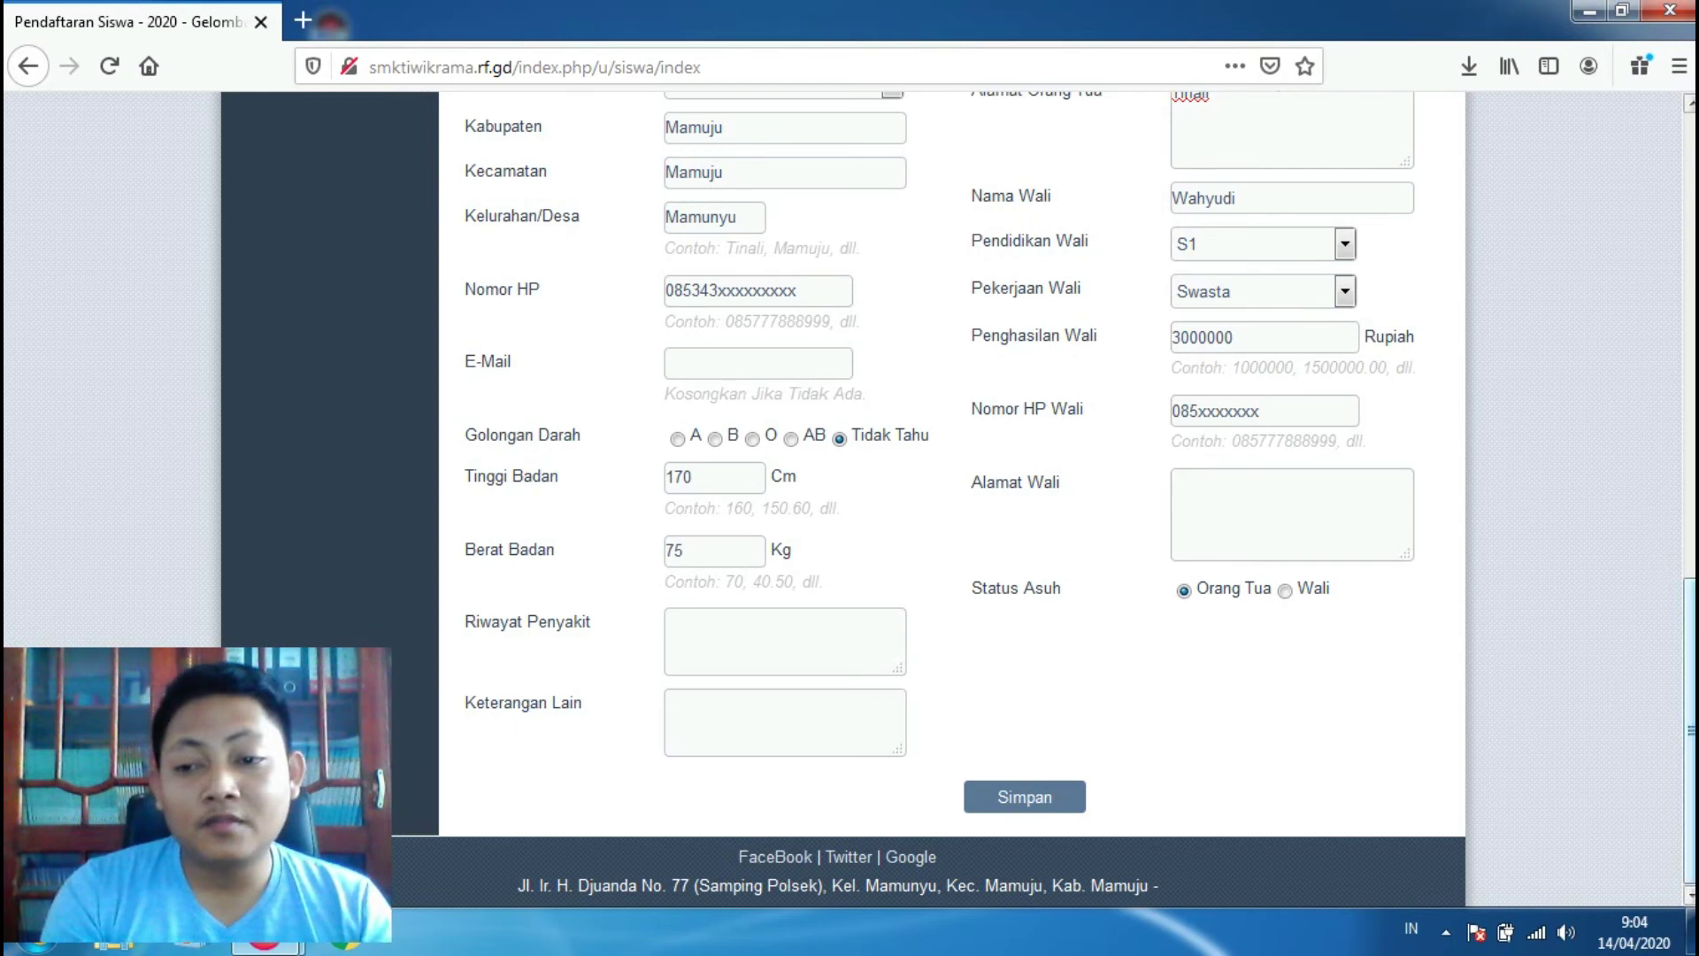
scroll(1689, 690, "up", 3)
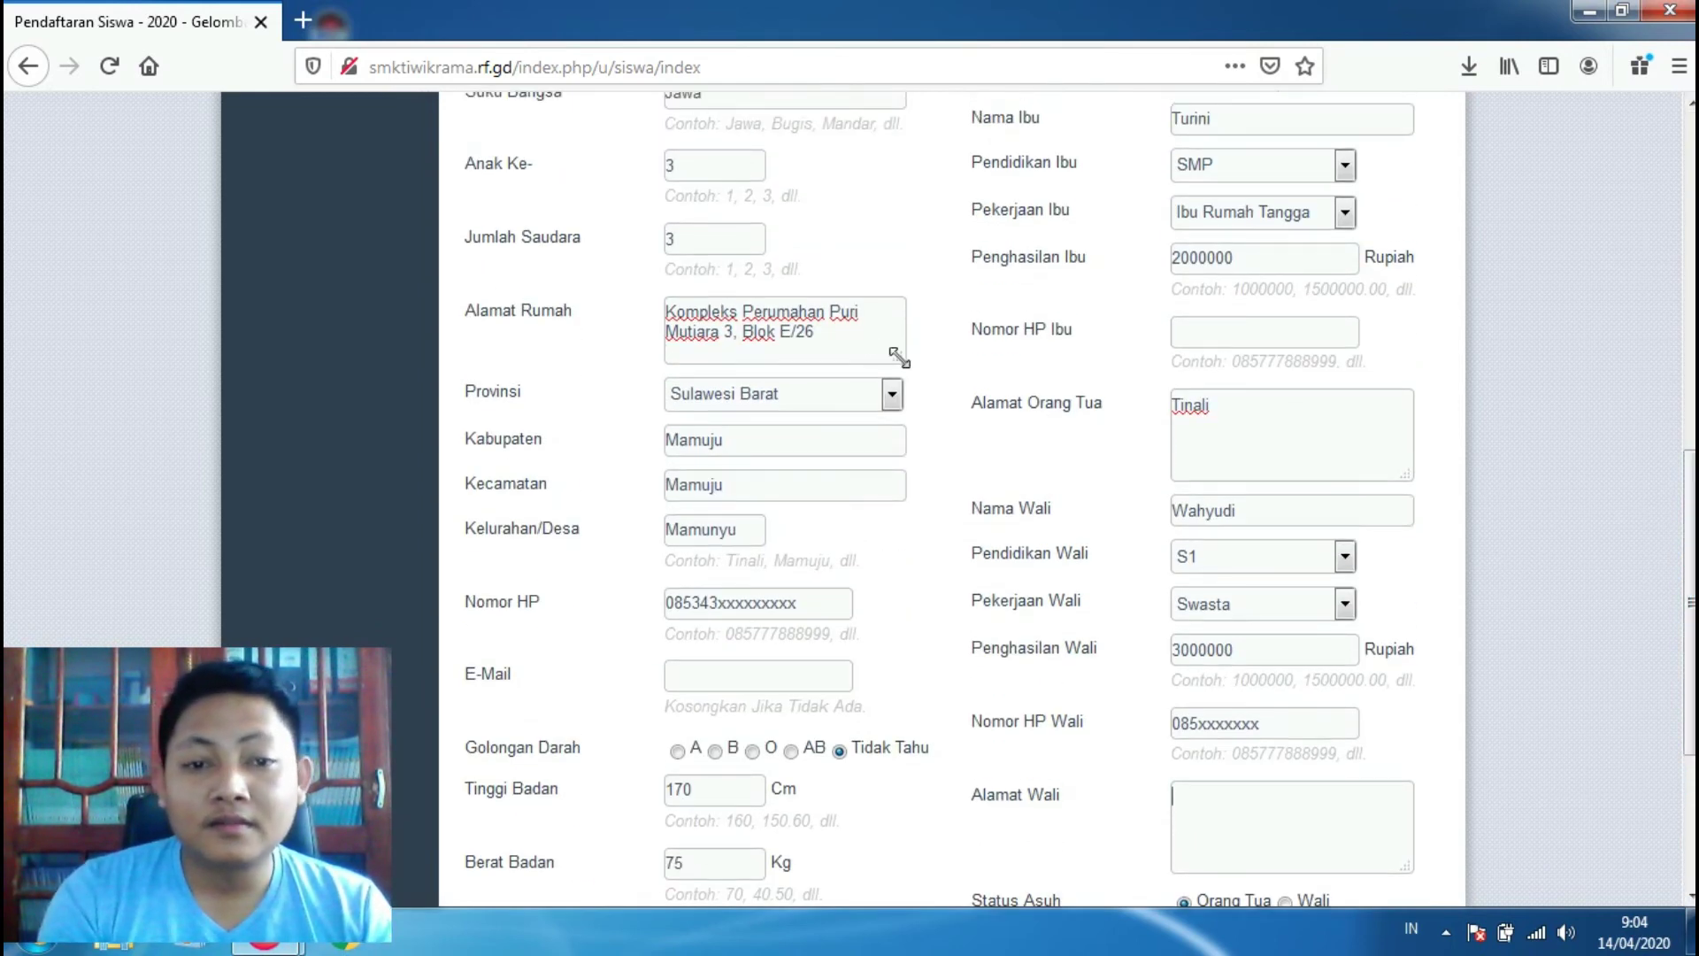
left_click_drag(818, 335, 638, 295)
key("ctrl+c")
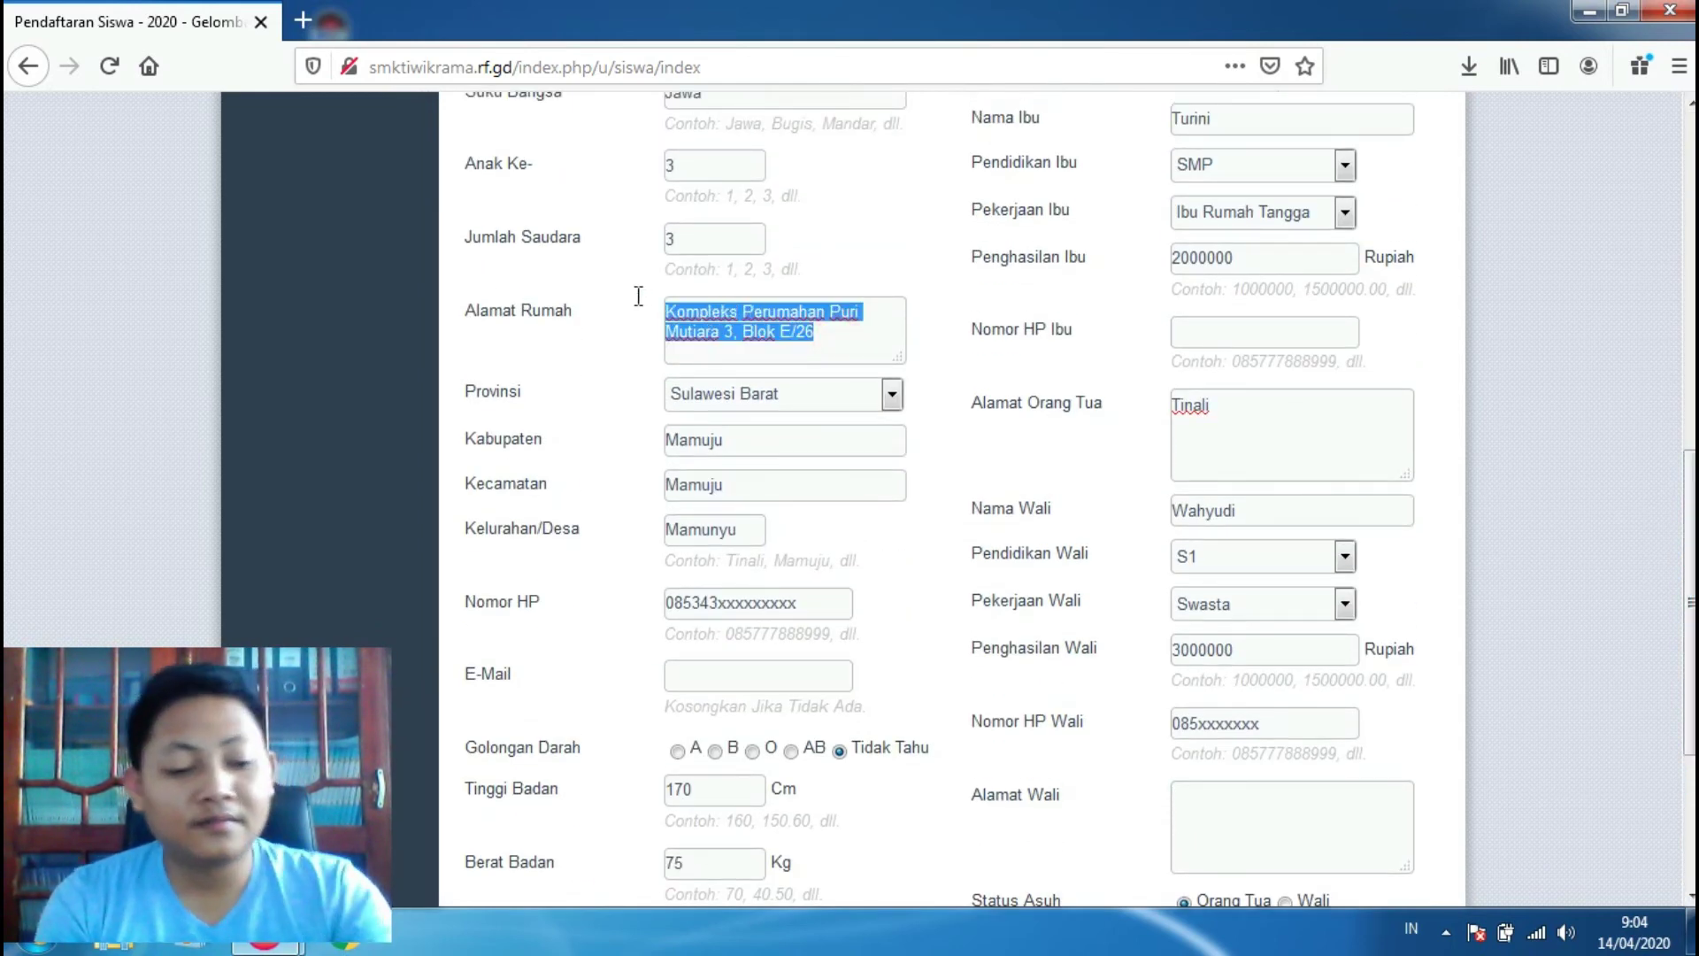
left_click(1211, 817)
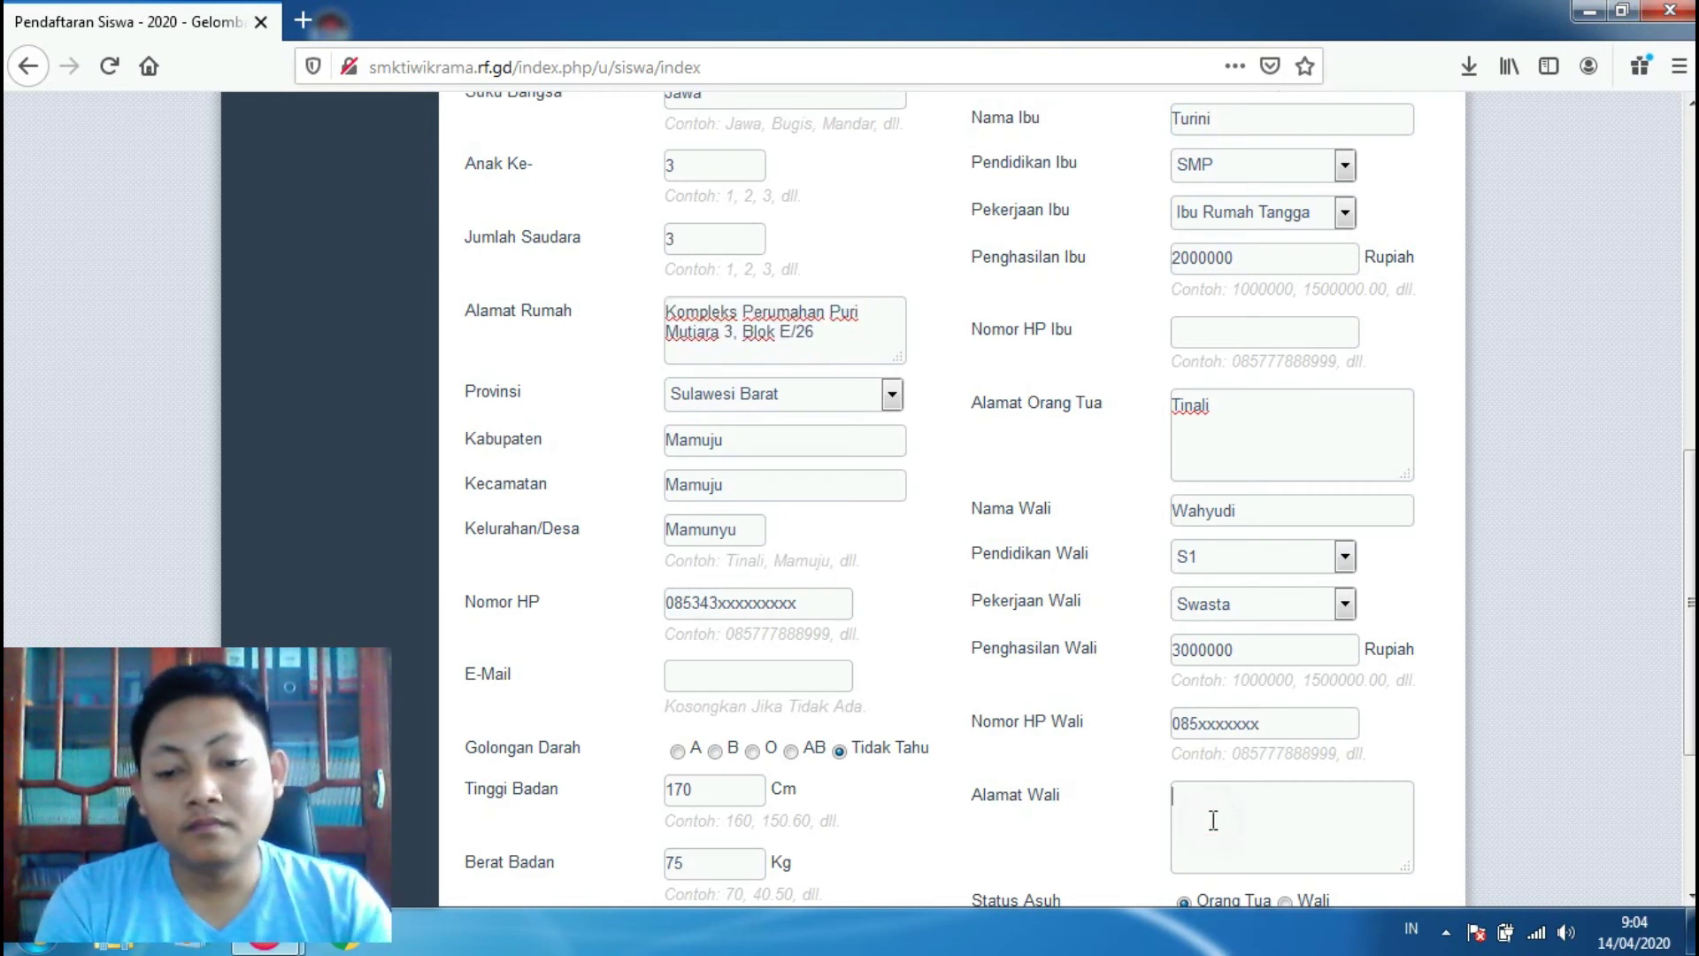
key("ctrl+v")
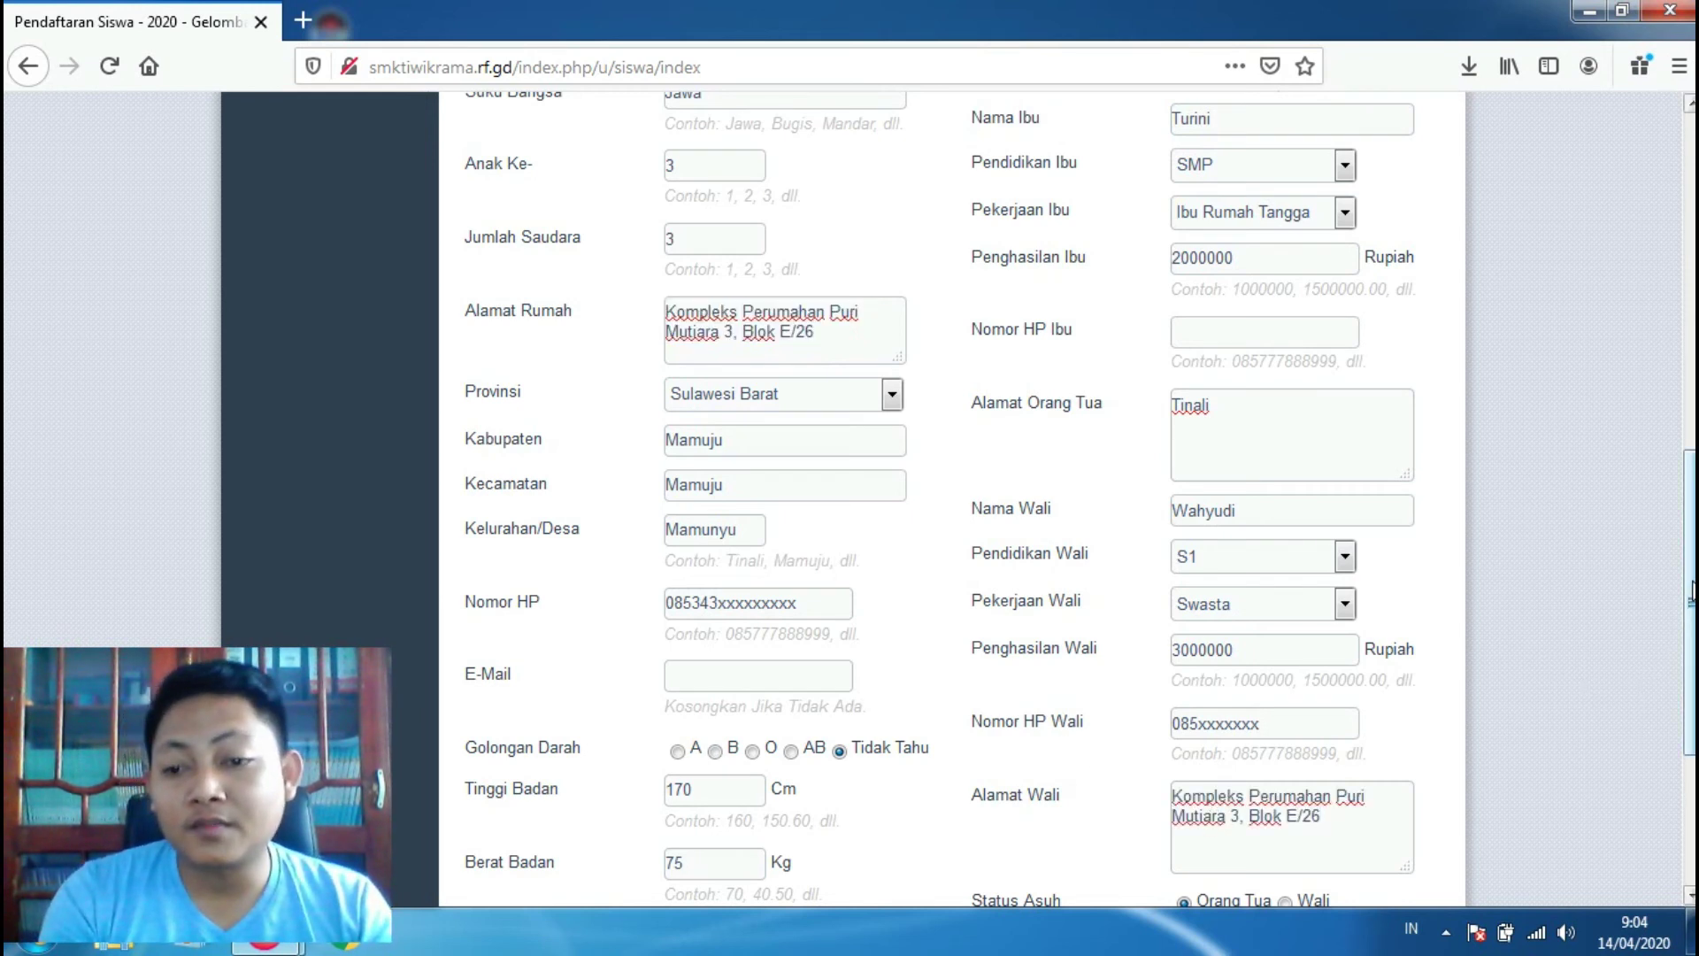
Step: Set Status Asuh to Wali and submit the registration form
scroll(1689, 660, "down", 2)
scroll(1221, 703, "down", 3)
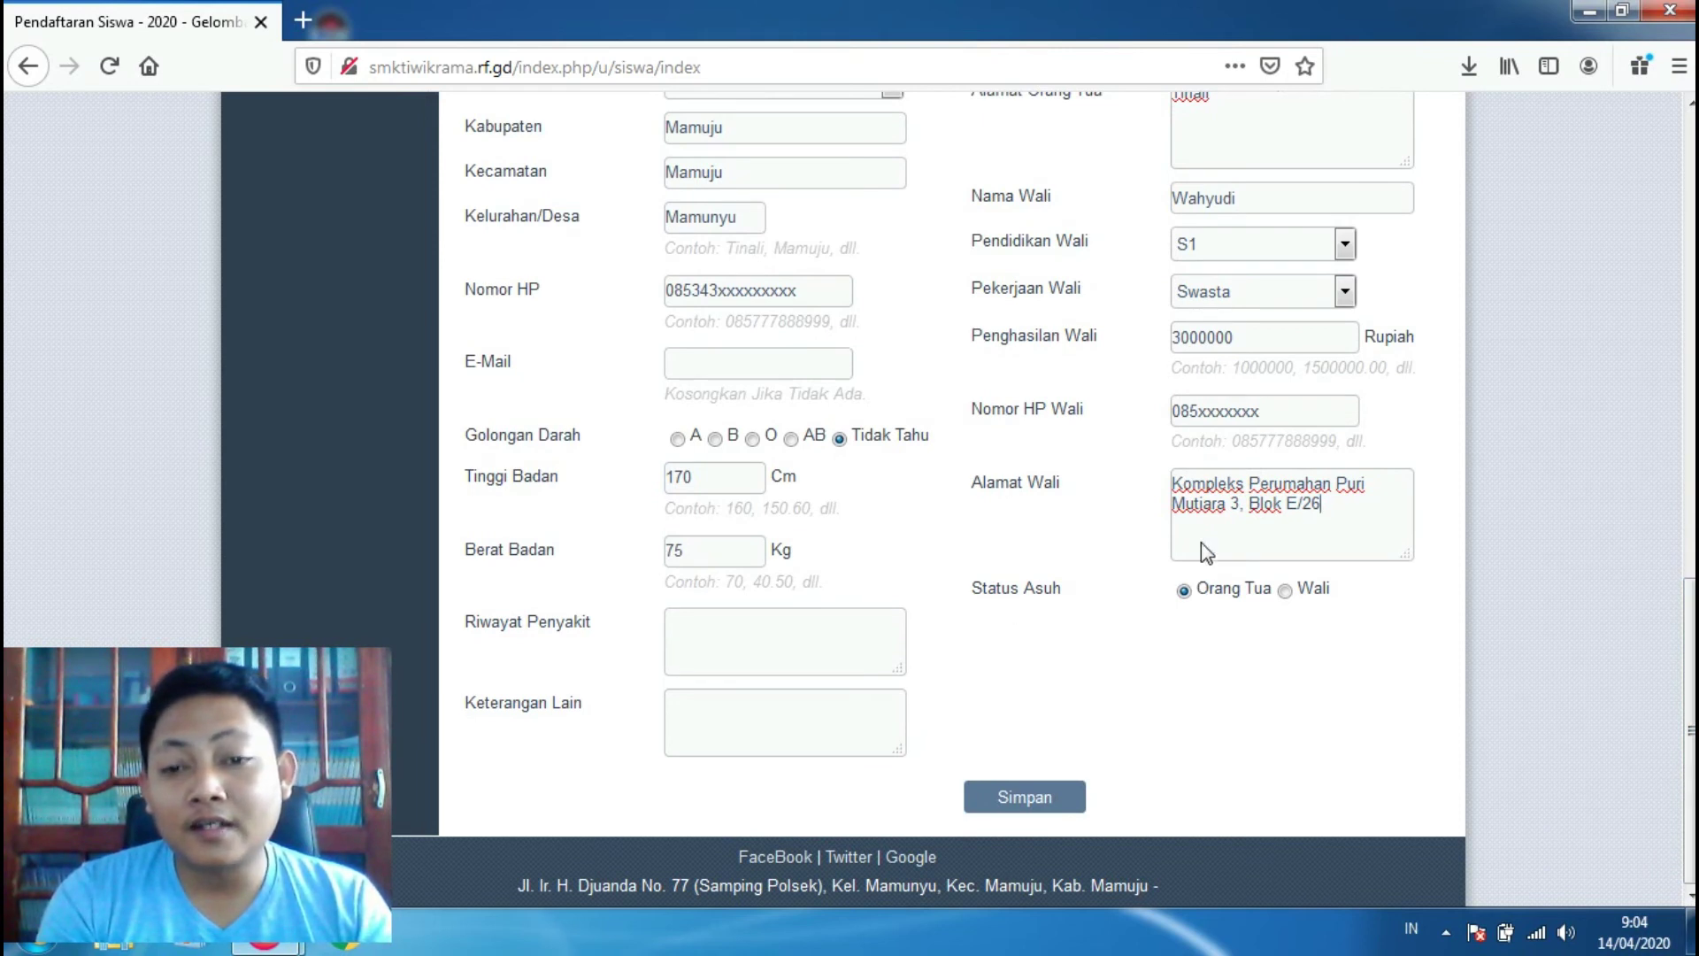
left_click(1289, 597)
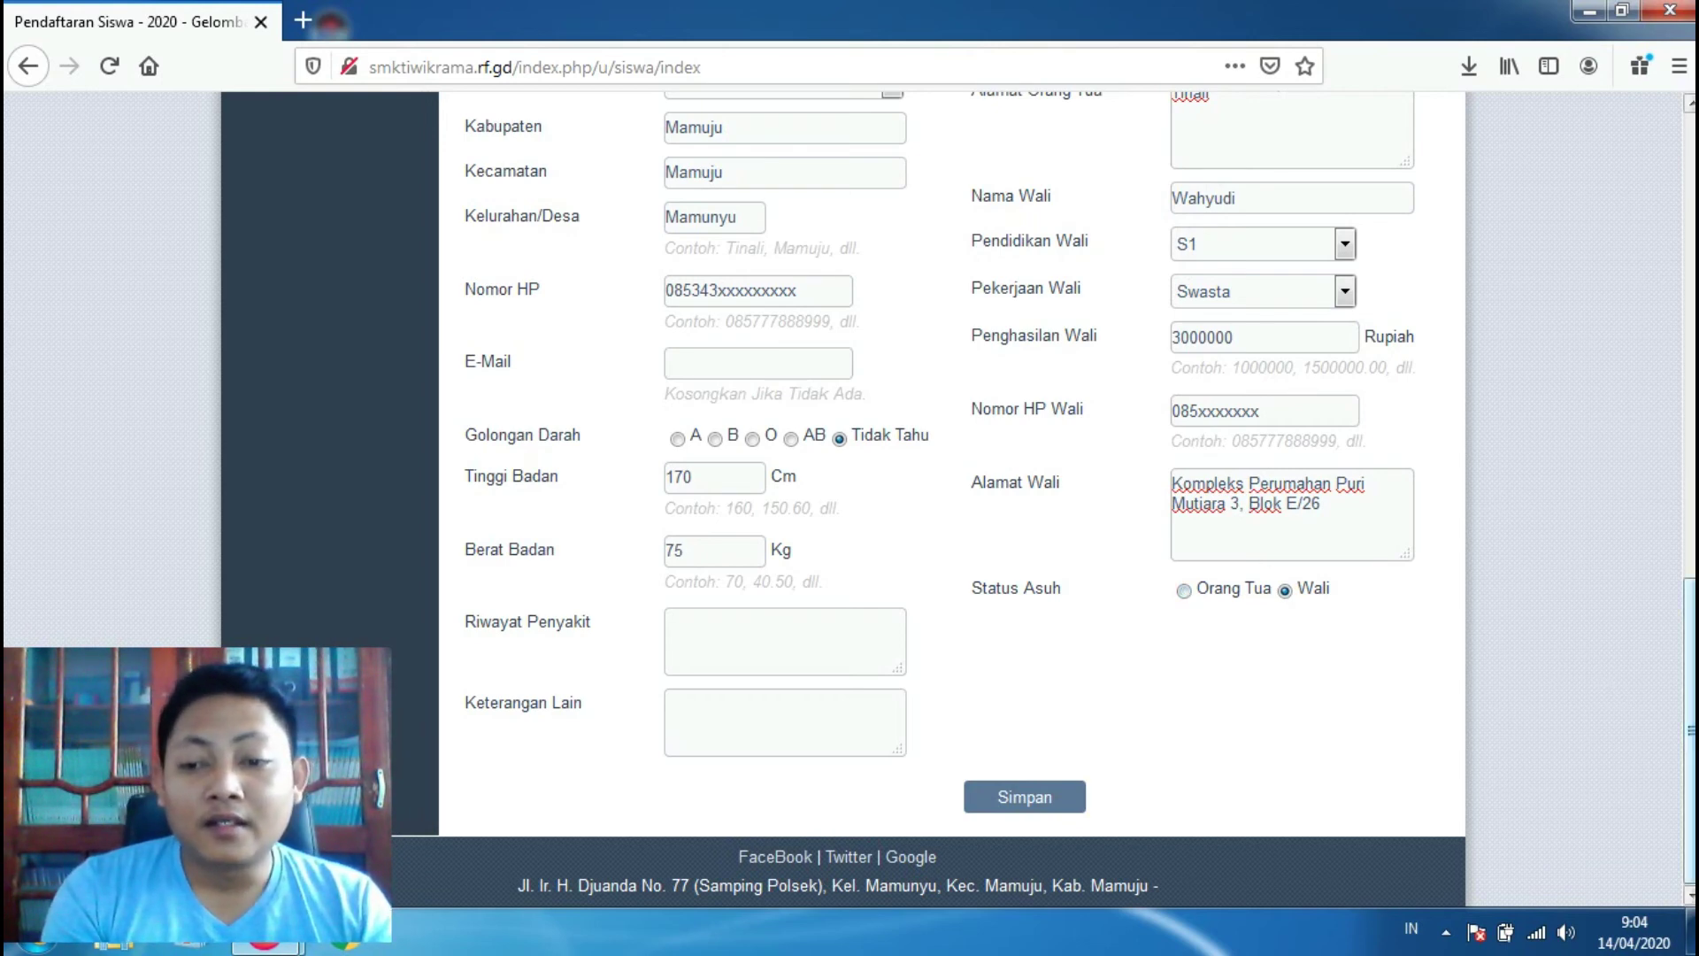
left_click_drag(1690, 734, 1692, 699)
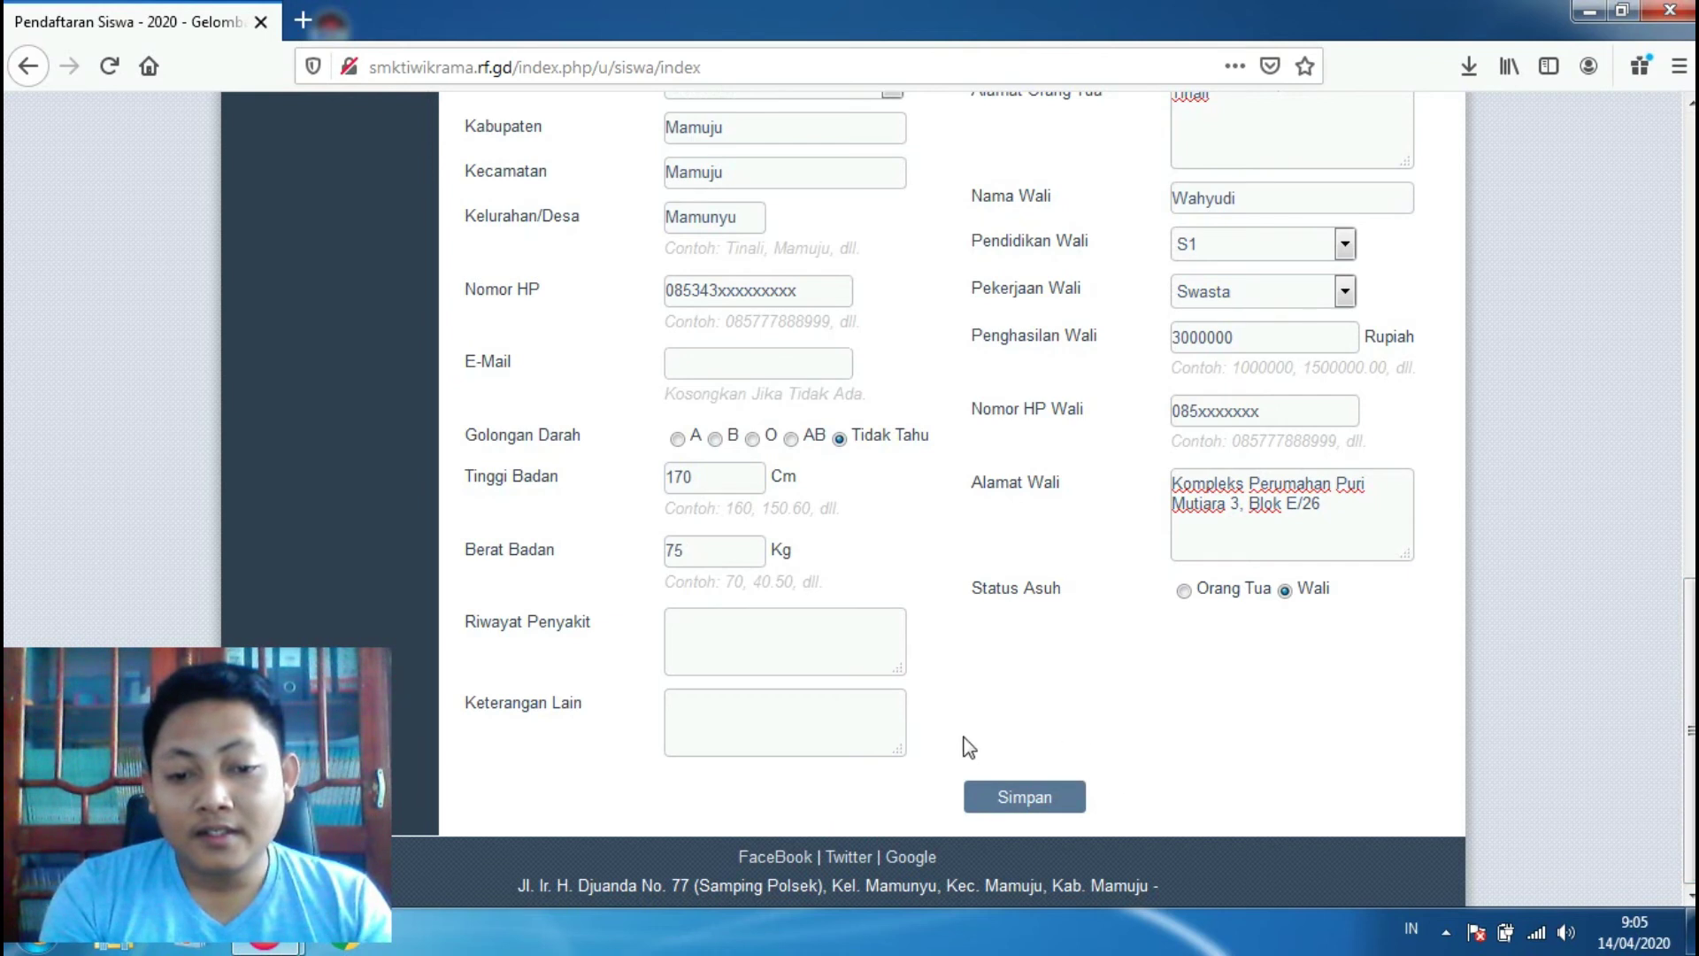
left_click(999, 805)
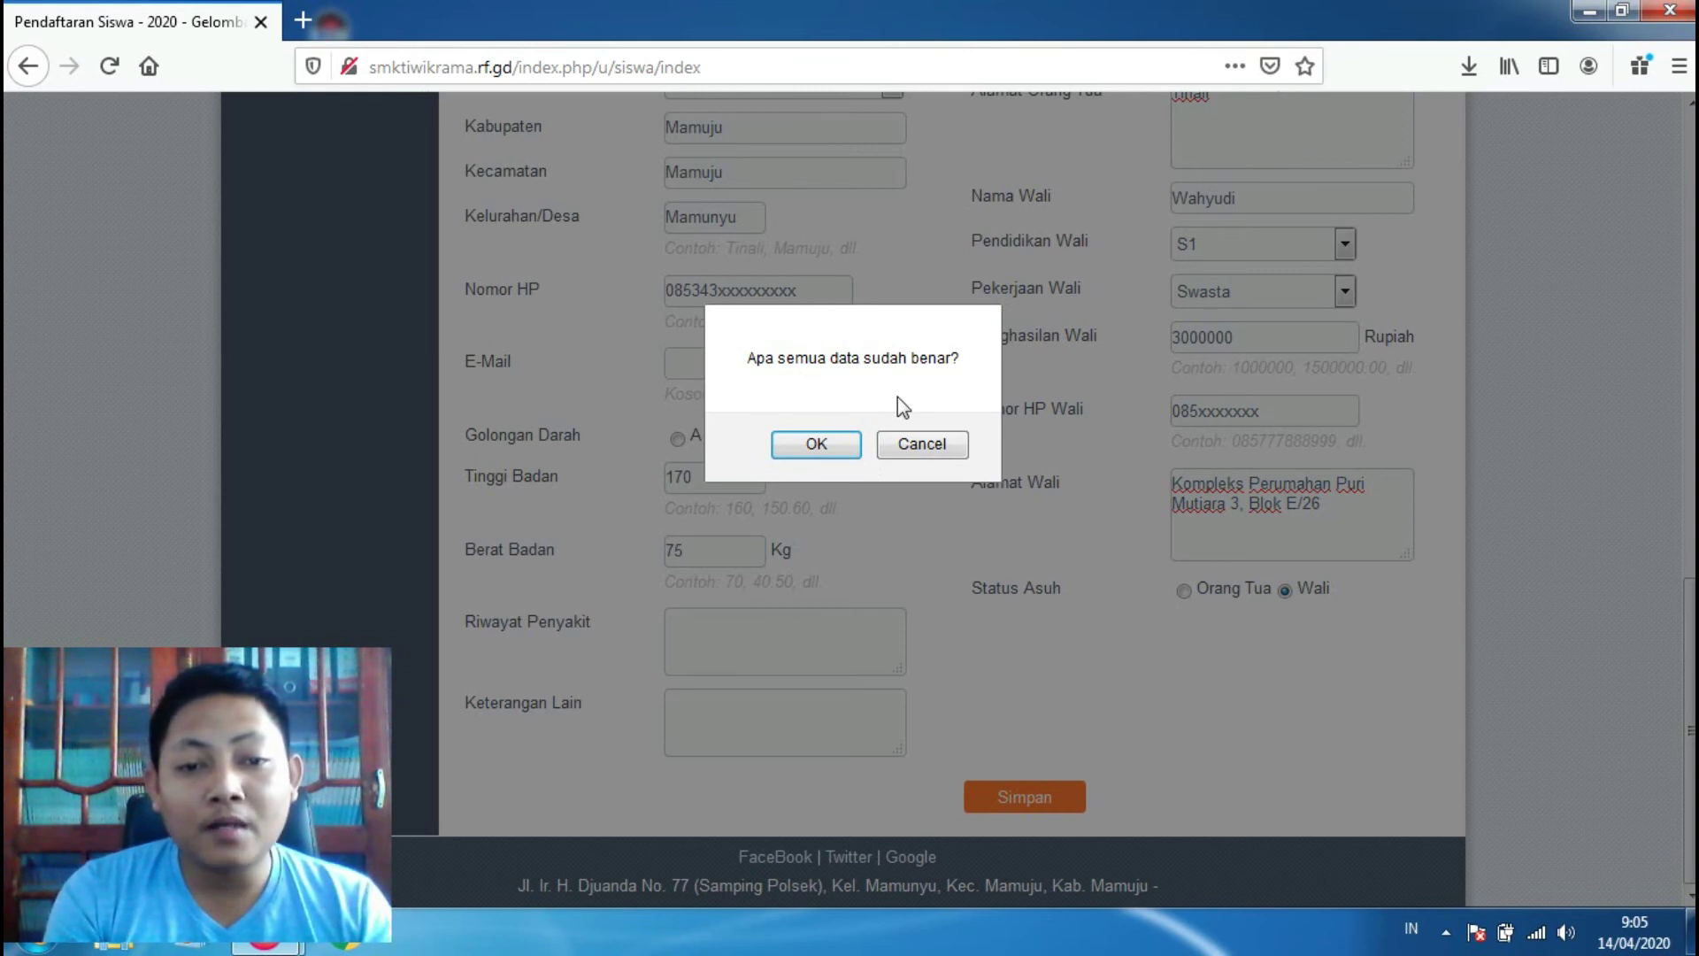
Step: Confirm 'Apa semua data sudah benar?' with OK to complete the registration
left_click(816, 445)
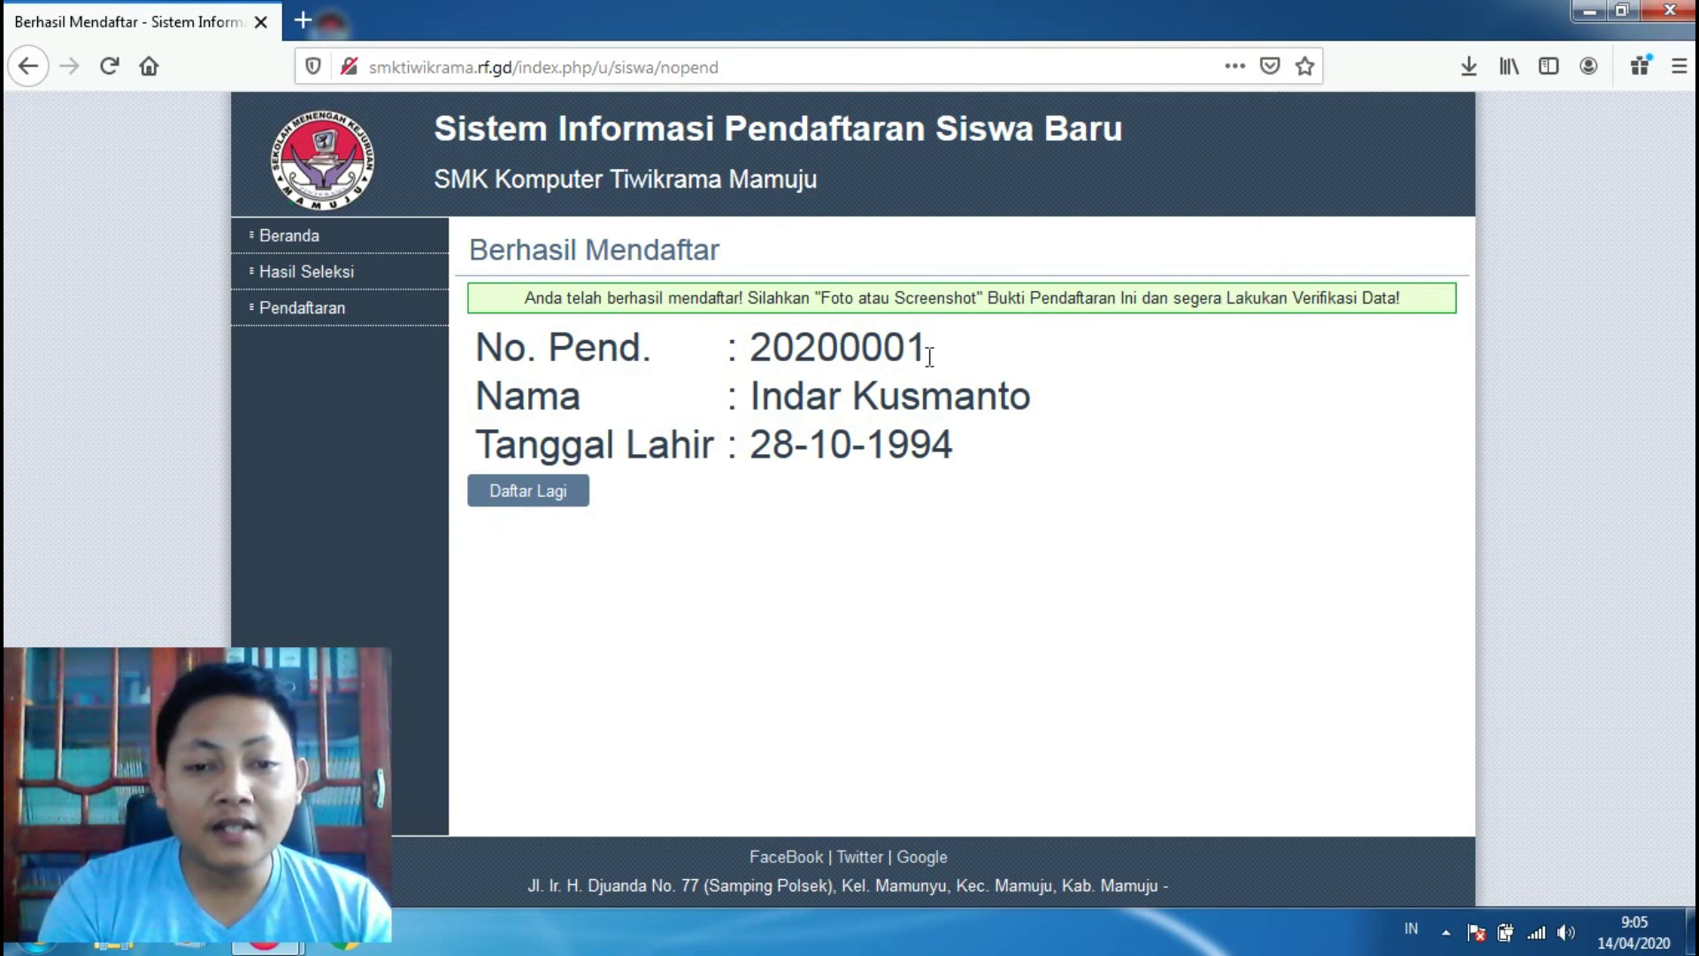
left_click_drag(927, 354, 756, 354)
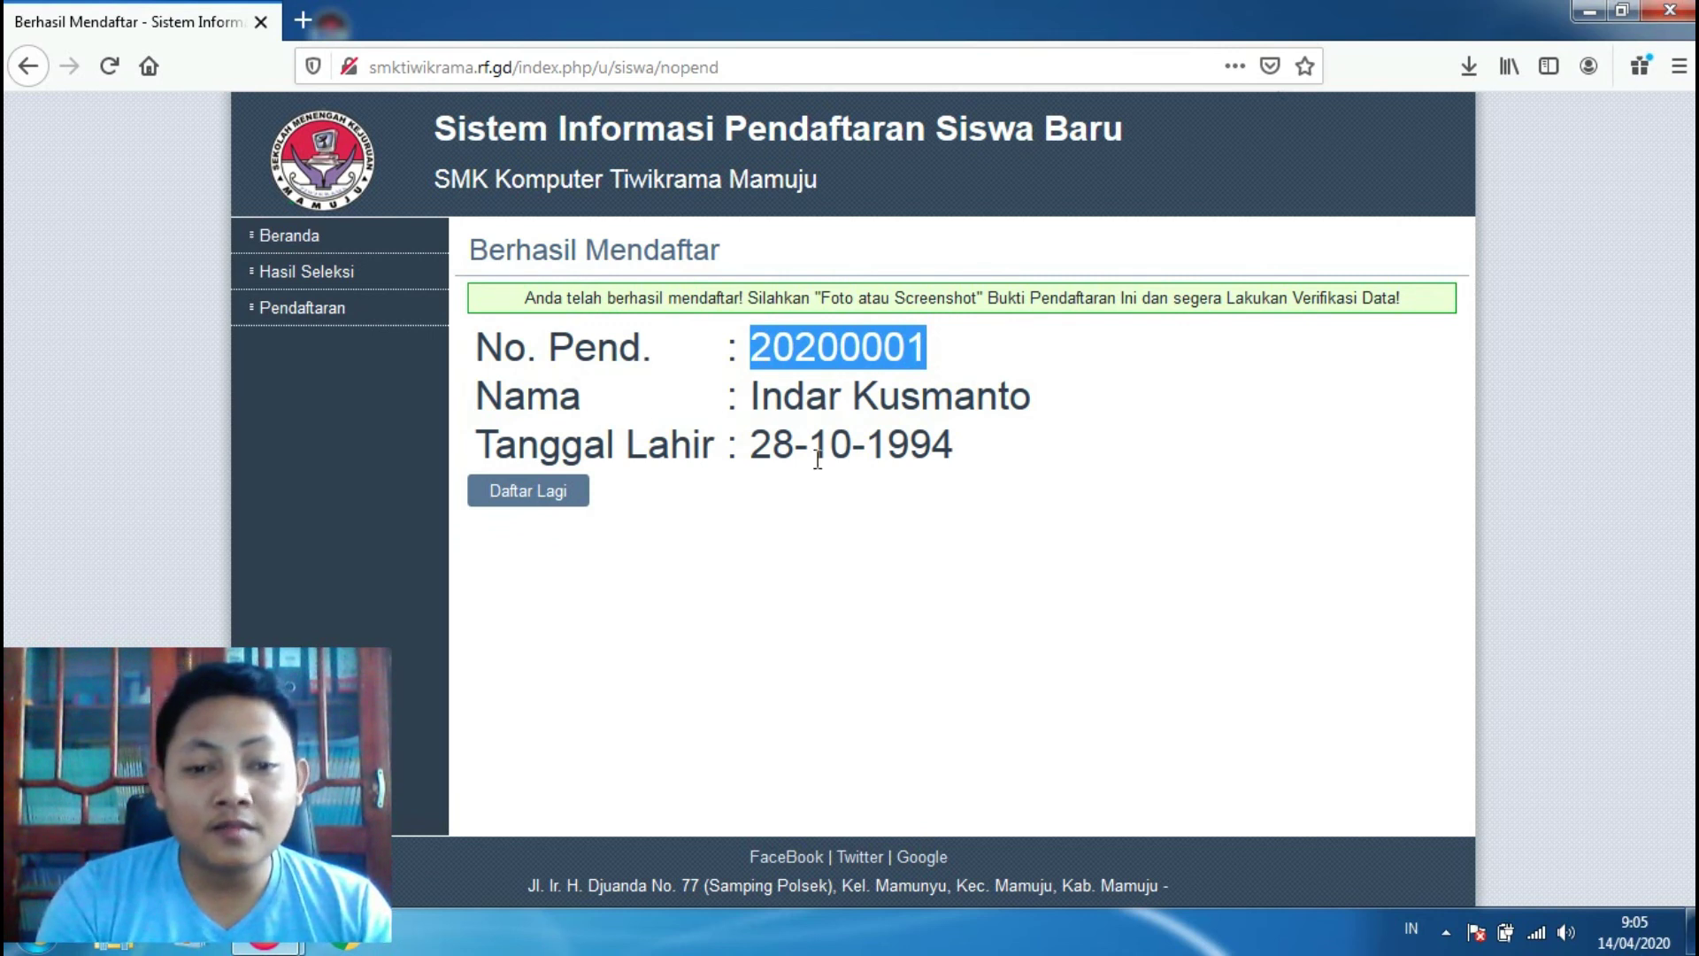
left_click(971, 455)
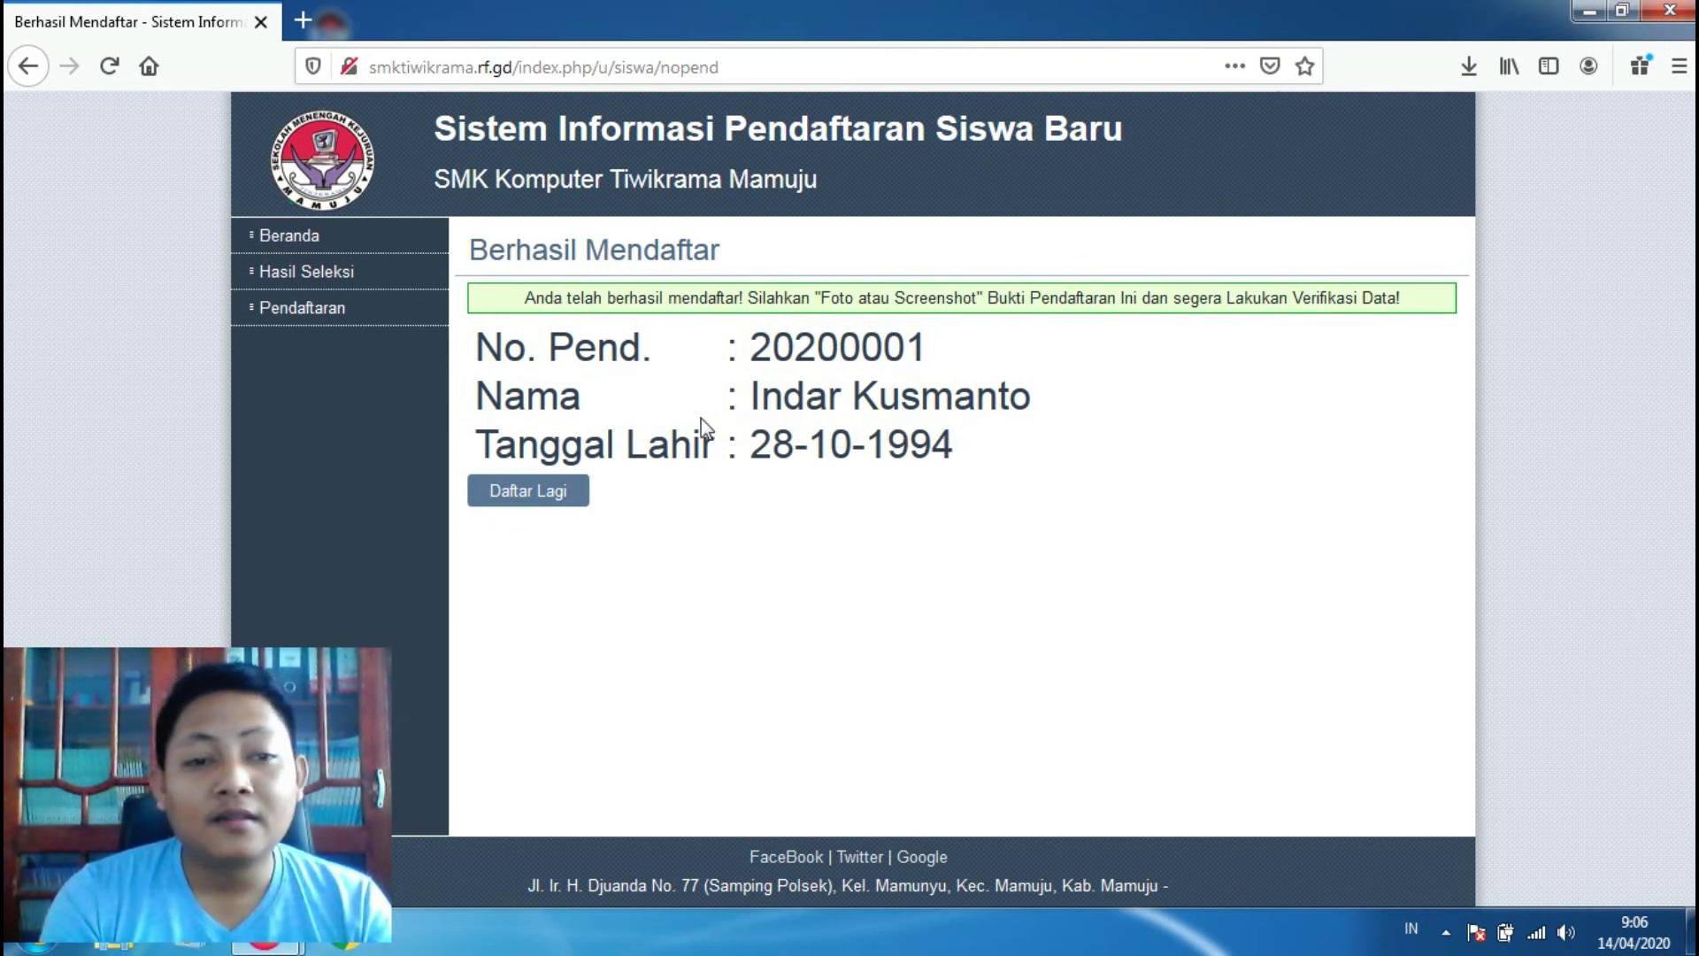
left_click(296, 253)
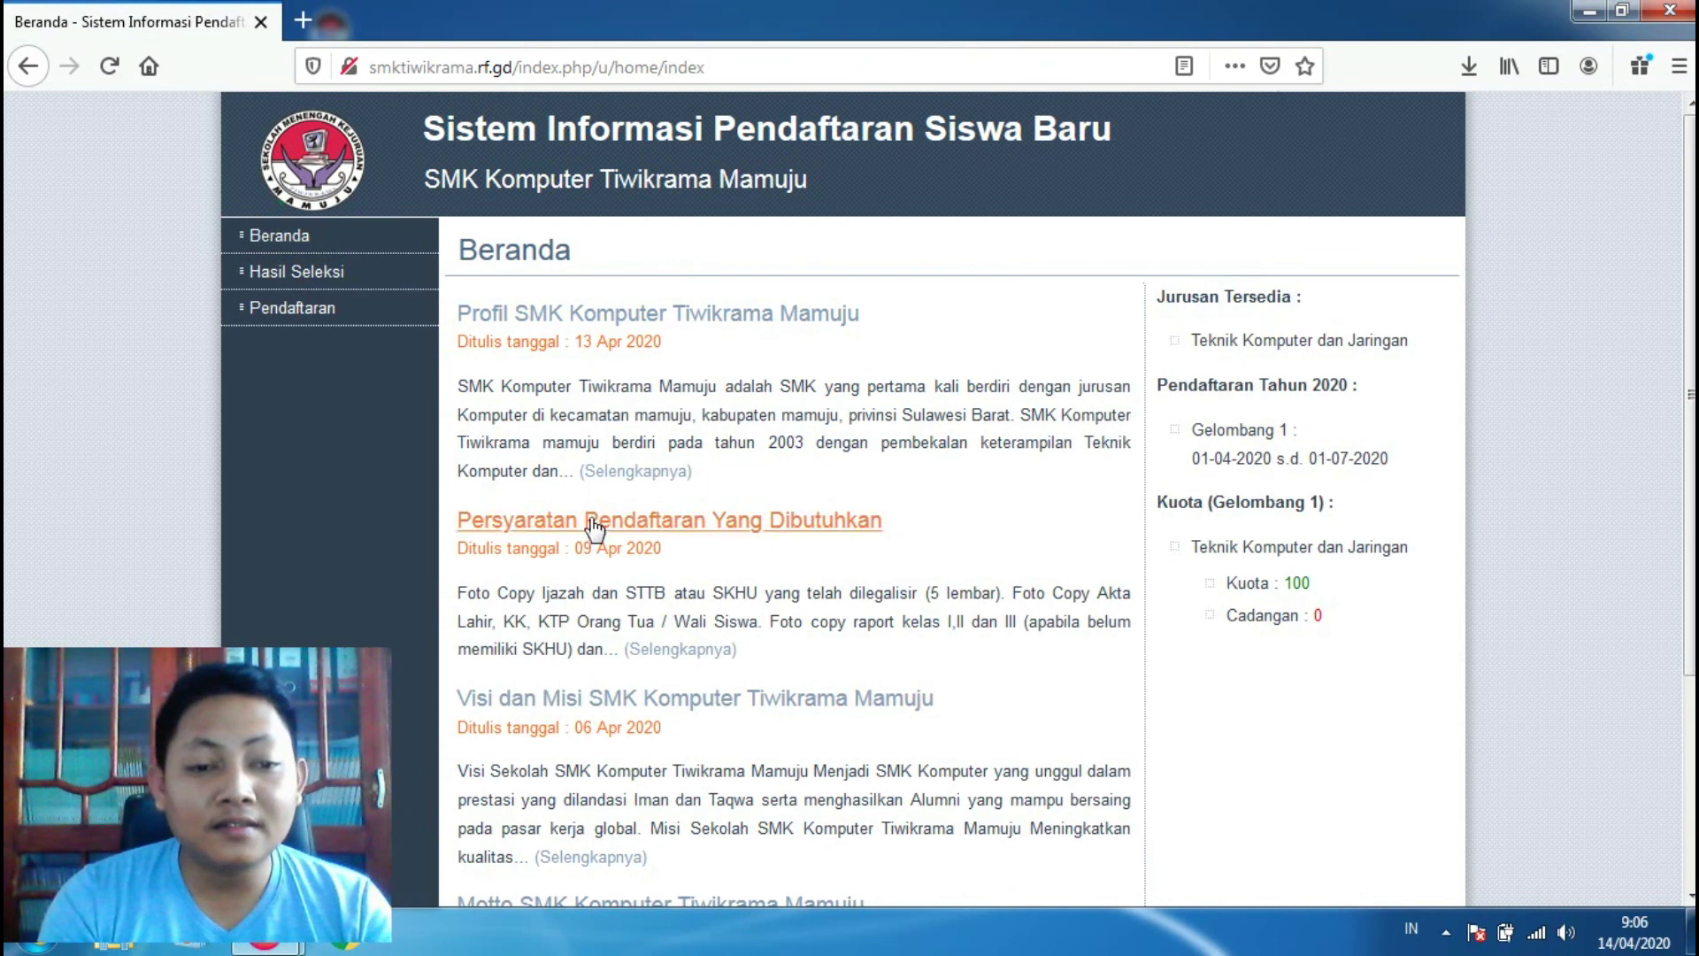
Step: Open the 'Persyaratan Pendaftaran Yang Dibutuhkan' post listing the required documents
left_click(593, 524)
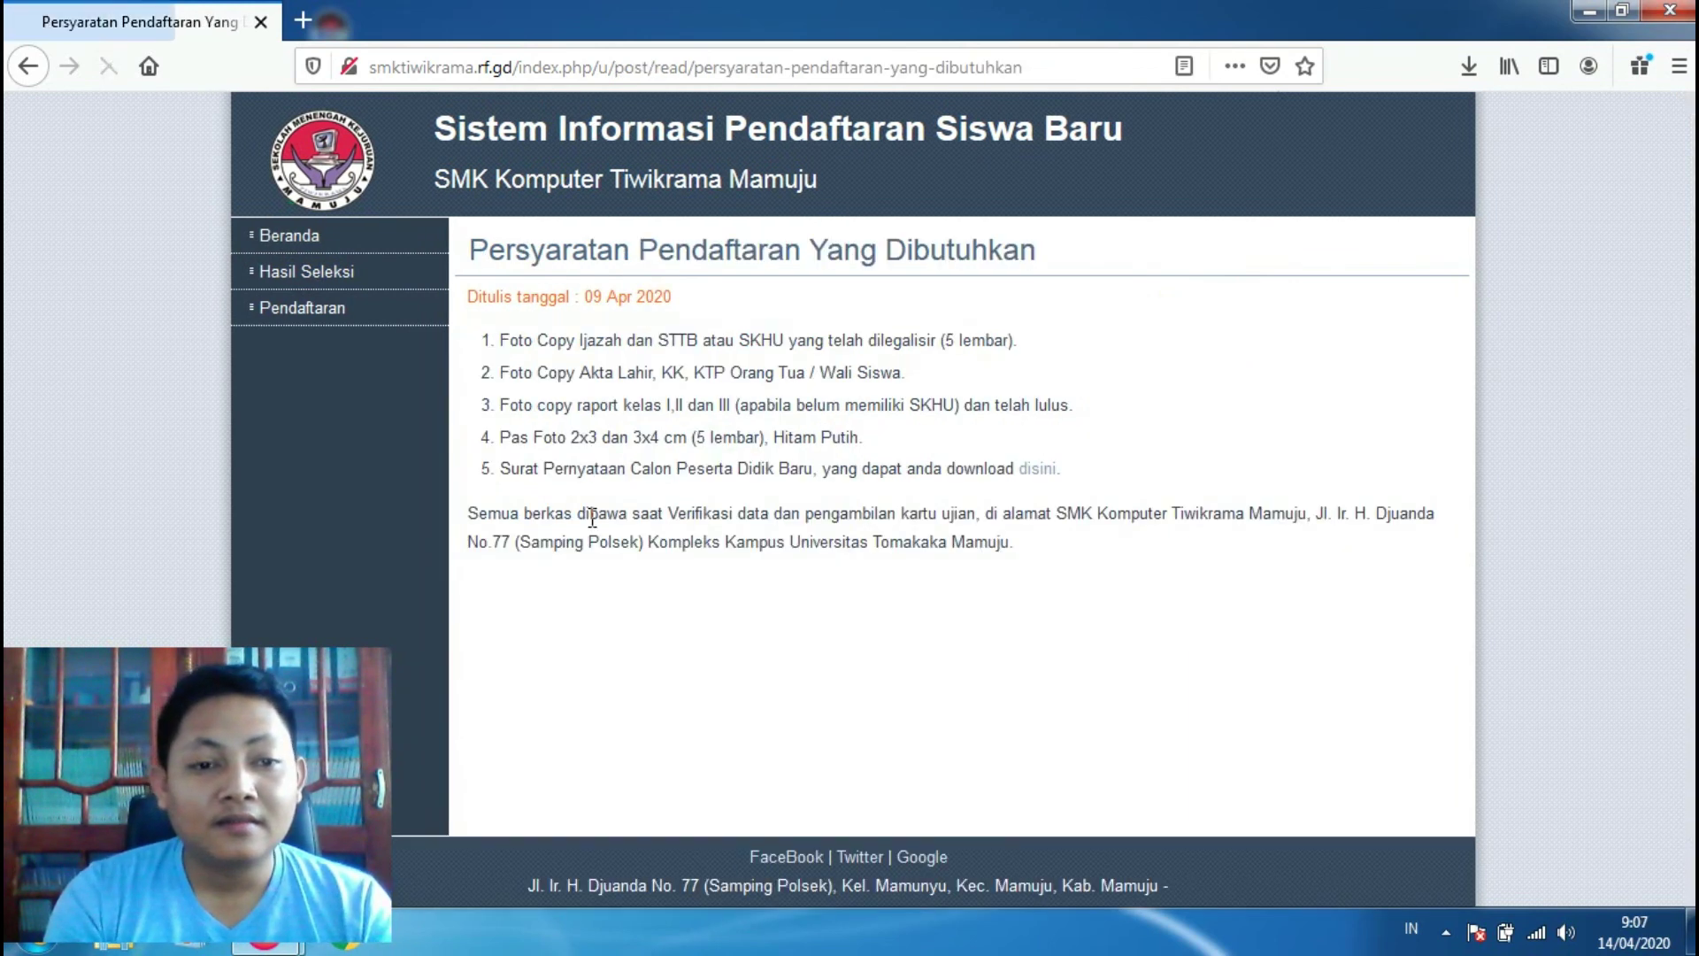